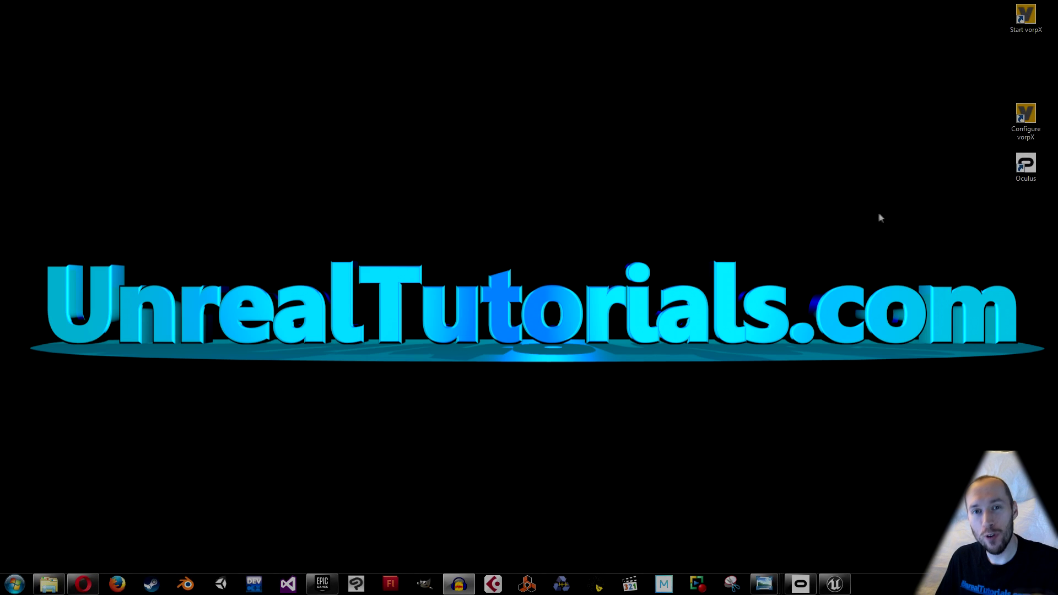
Step: Switch to the browser and look through the YouTube channel's popular uploads for the open and close door tutorial
{"action": "left_click", "coordinate": [84, 584]}
{"action": "scroll", "coordinate": [102, 444], "scroll_direction": "down", "scroll_amount": 10}
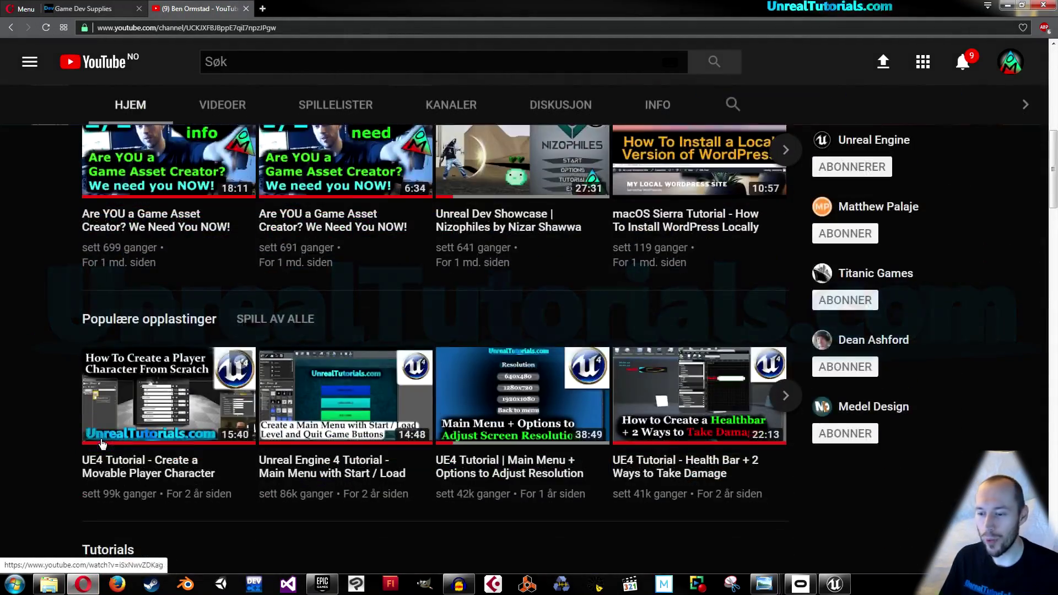
{"action": "left_click", "coordinate": [785, 396]}
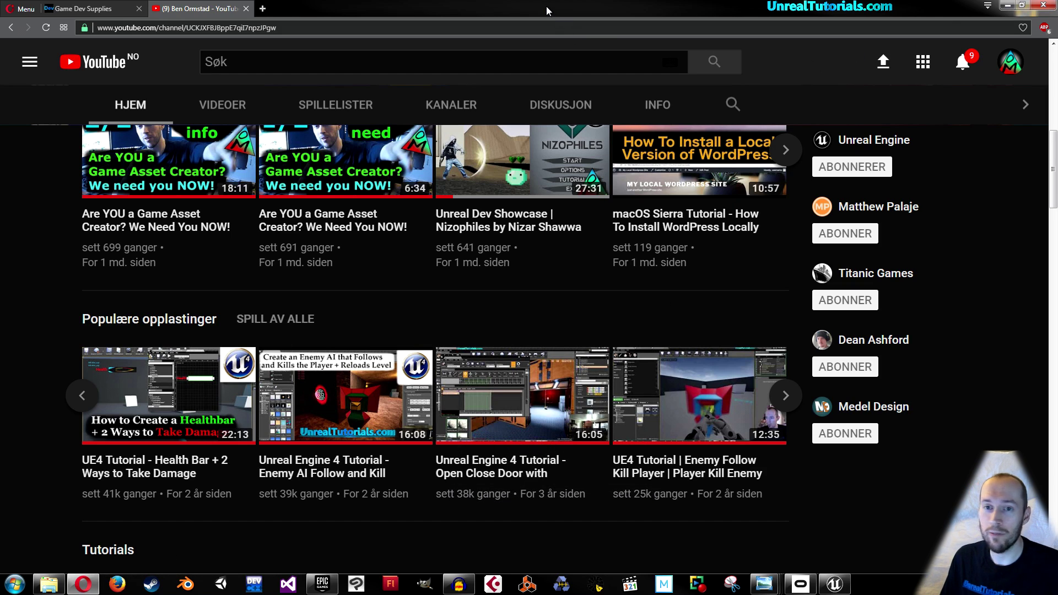
Step: Switch to Unreal Editor and examine the stone corridor in the level
{"action": "left_click", "coordinate": [834, 583]}
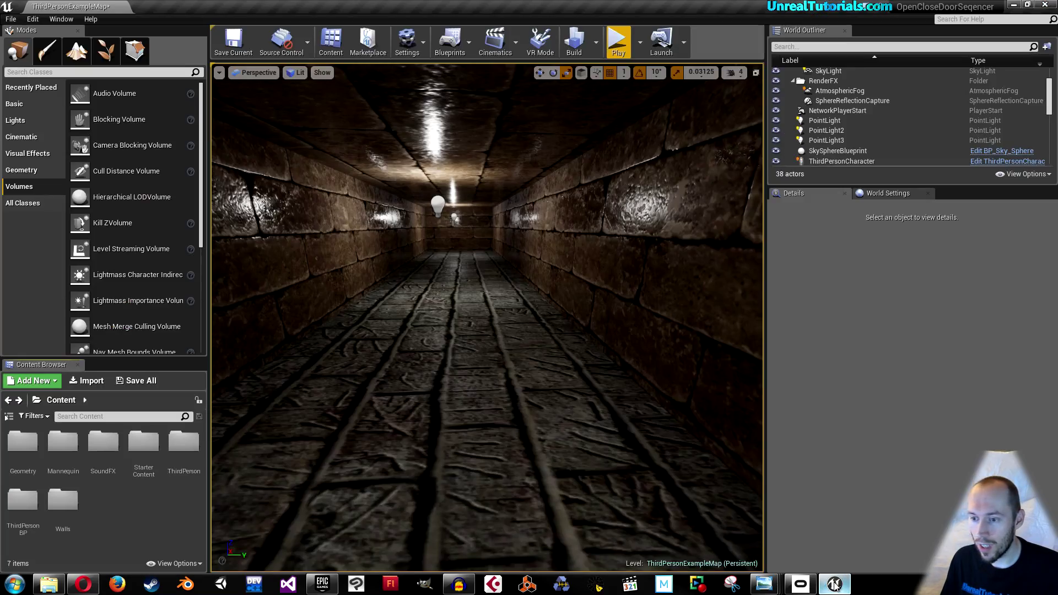
{"action": "right_click_drag", "start_coordinate": [567, 325], "coordinate": [482, 330]}
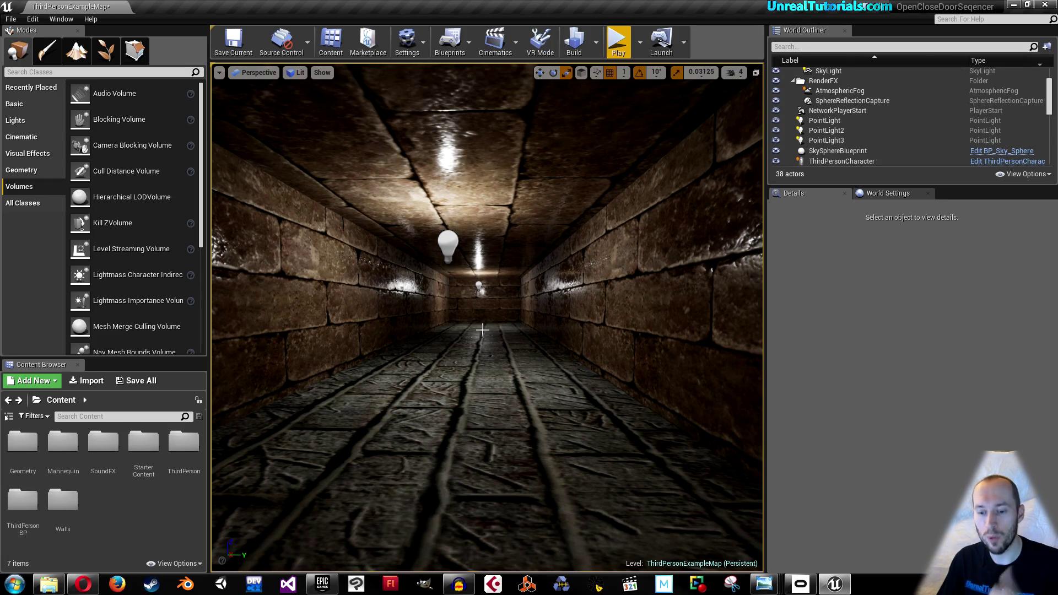
{"action": "right_click_drag", "start_coordinate": [481, 329], "coordinate": [481, 329]}
{"action": "right_click_drag", "start_coordinate": [392, 343], "coordinate": [392, 343]}
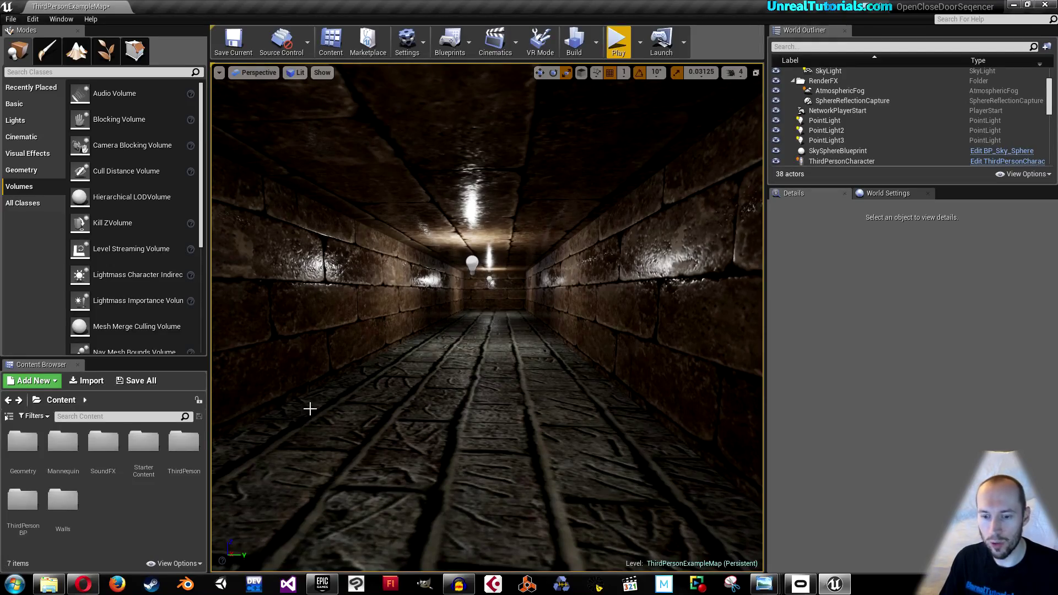
{"action": "right_click_drag", "start_coordinate": [401, 396], "coordinate": [401, 395]}
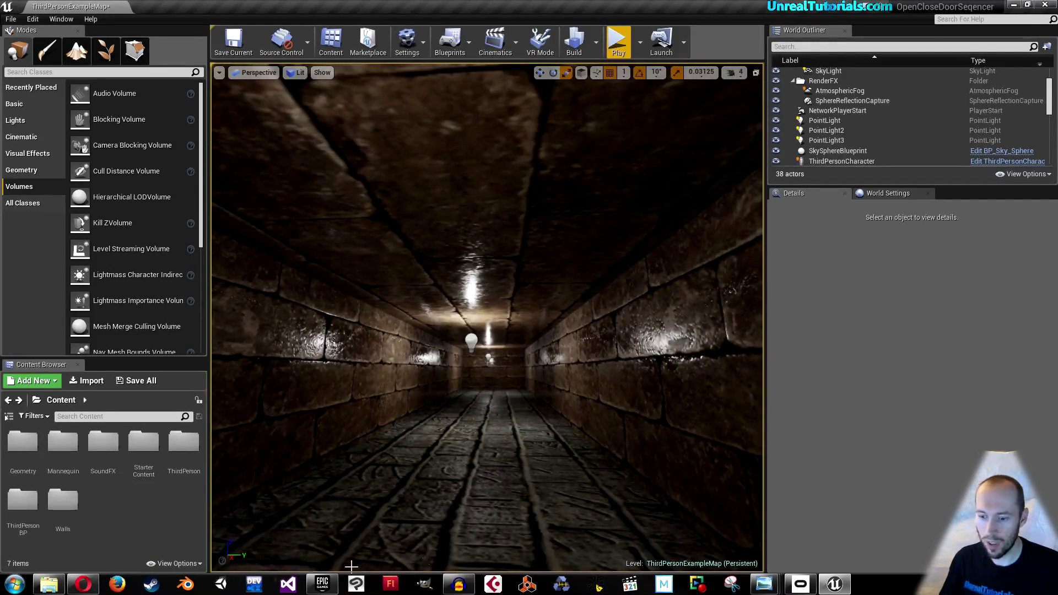
Step: Switch to the browser and review the recent products on the Game Dev Supplies store page
{"action": "left_click", "coordinate": [82, 584]}
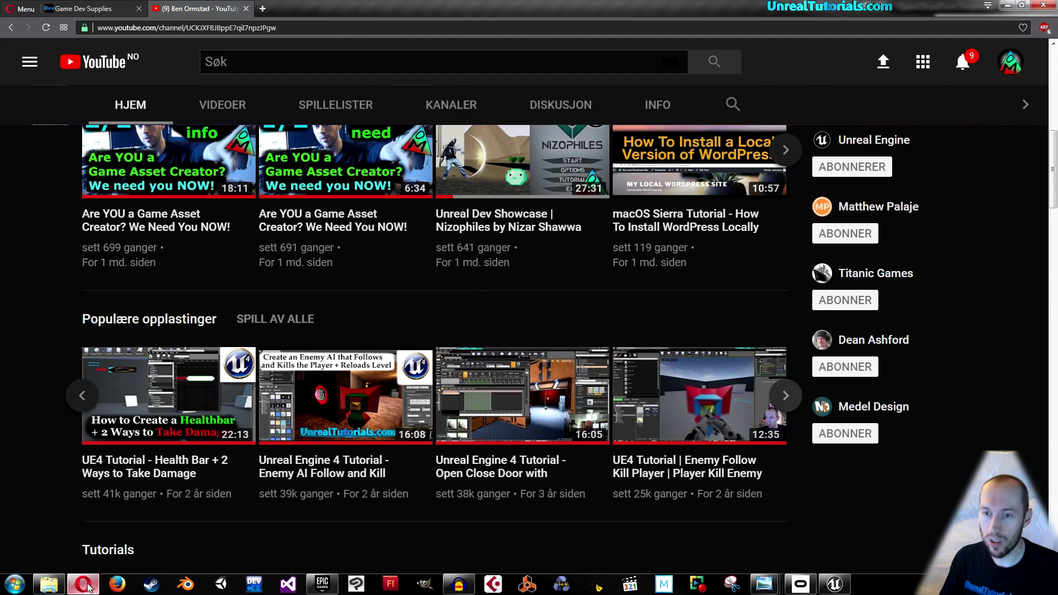
{"action": "left_click", "coordinate": [66, 8]}
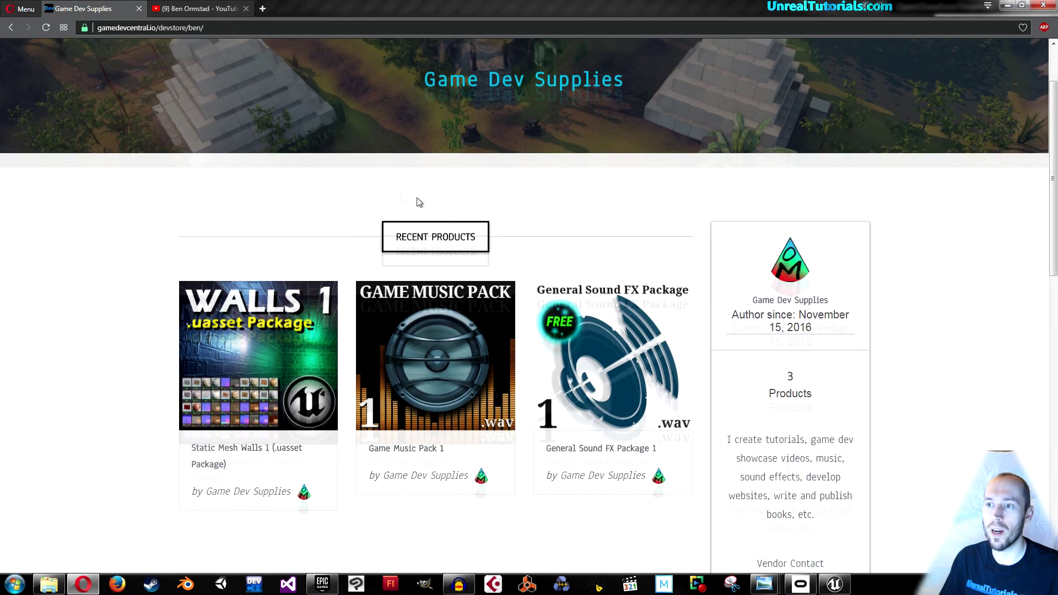
{"action": "scroll", "coordinate": [418, 202], "scroll_direction": "up", "scroll_amount": 3}
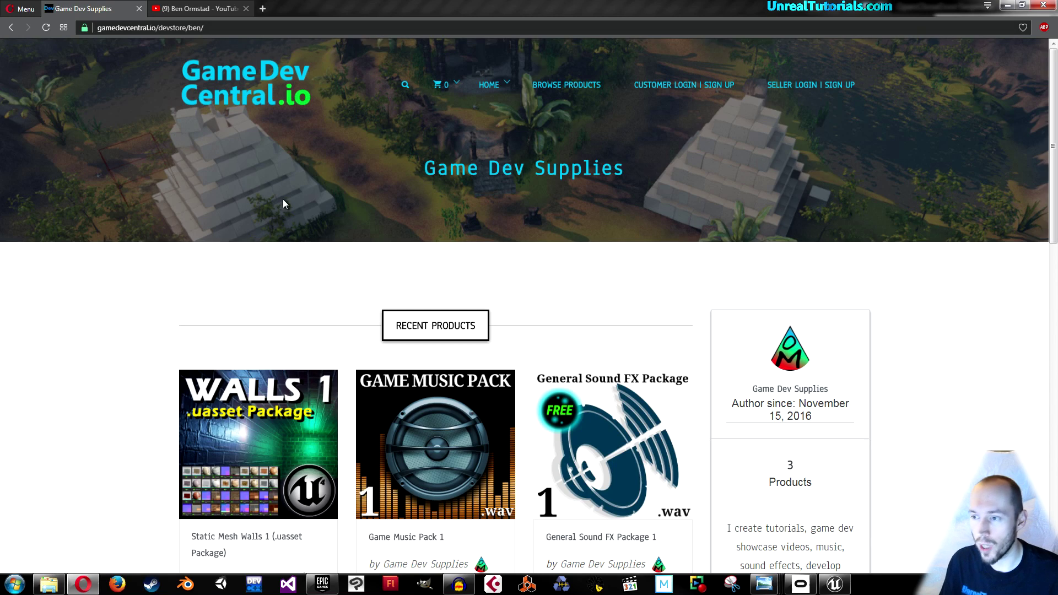
{"action": "scroll", "coordinate": [214, 229], "scroll_direction": "down", "scroll_amount": 2}
{"action": "mouse_move", "coordinate": [569, 275]}
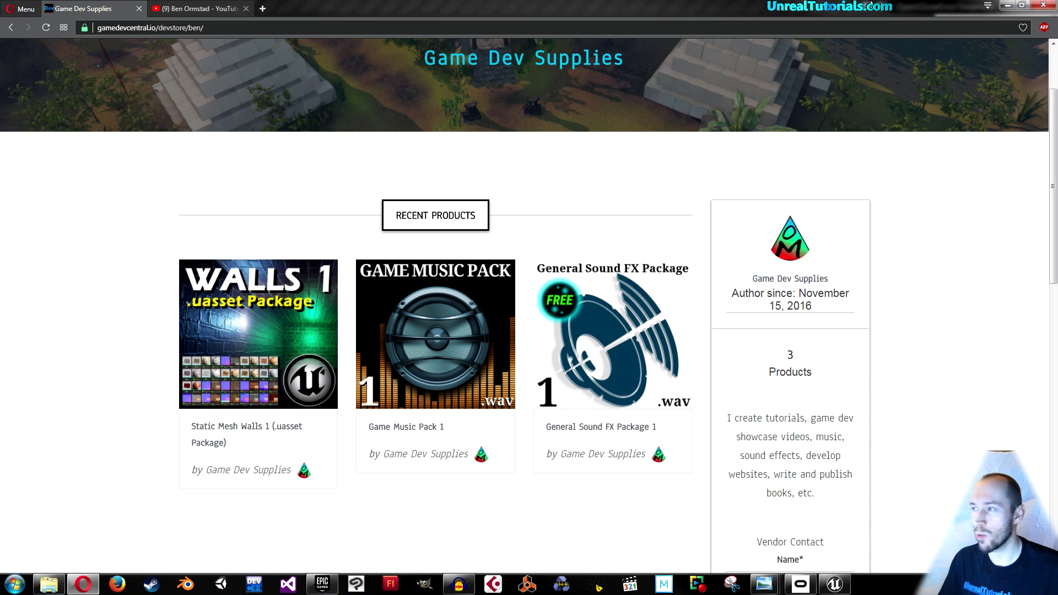
Step: Switch back to Unreal Editor and open the Wall-6 folder inside the project's Walls folder
{"action": "left_click", "coordinate": [1005, 6]}
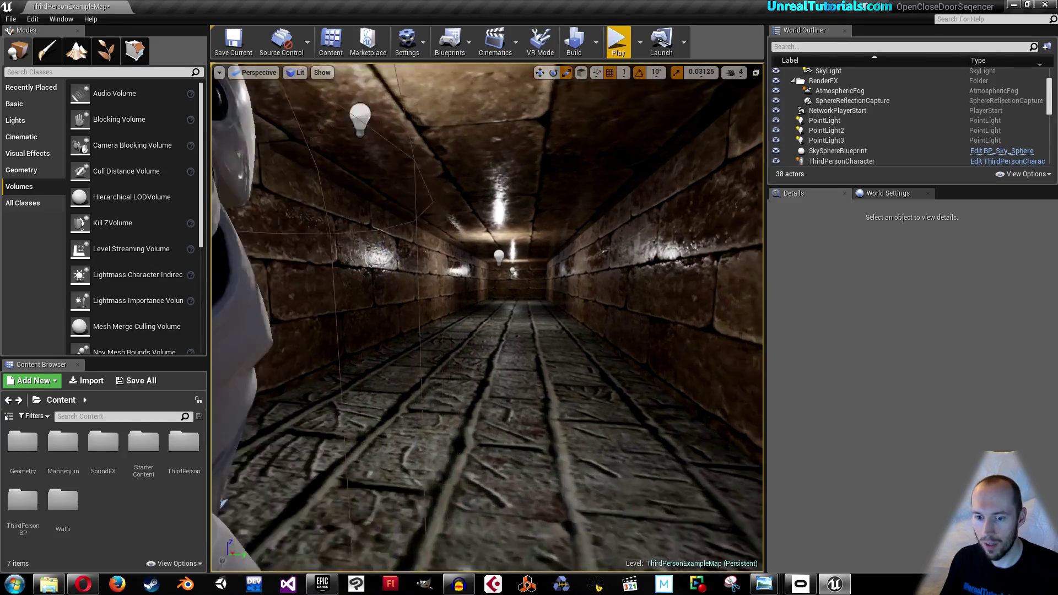
{"action": "right_click_drag", "start_coordinate": [456, 306], "coordinate": [456, 296]}
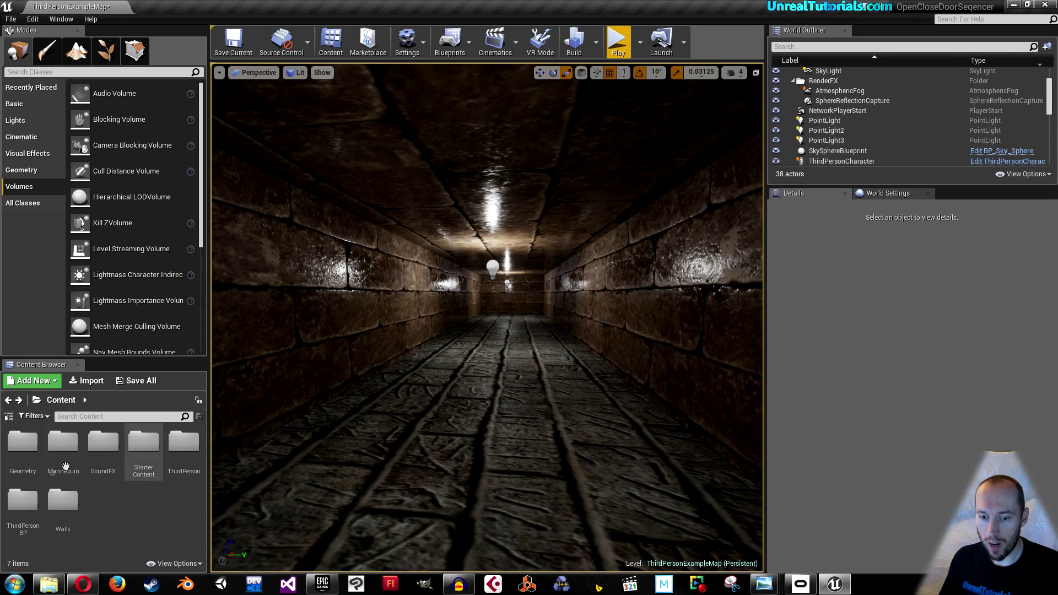
{"action": "double_click", "coordinate": [56, 500]}
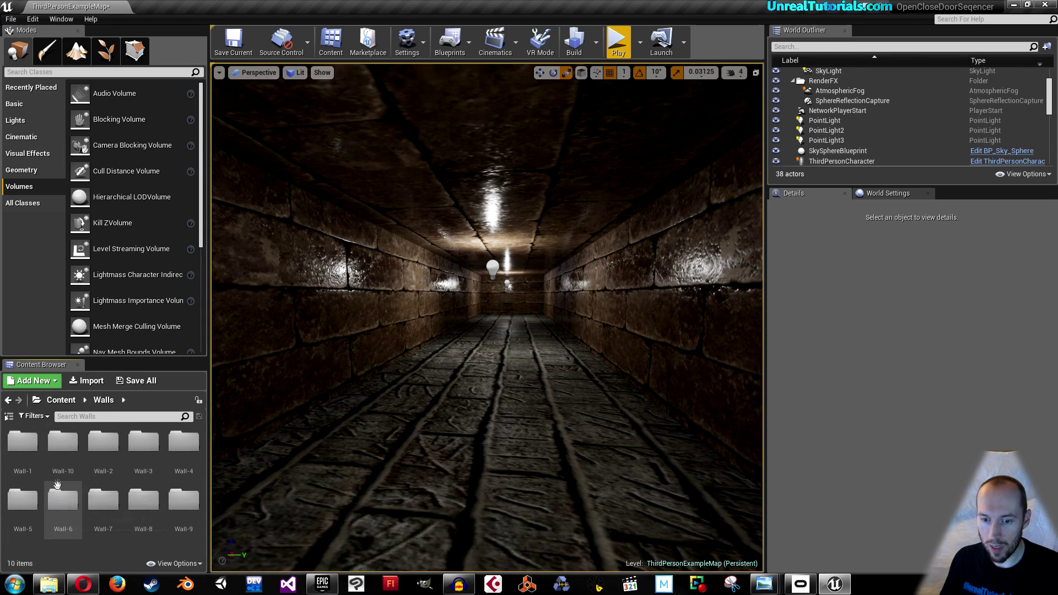
{"action": "double_click", "coordinate": [57, 485]}
{"action": "left_click", "coordinate": [8, 400]}
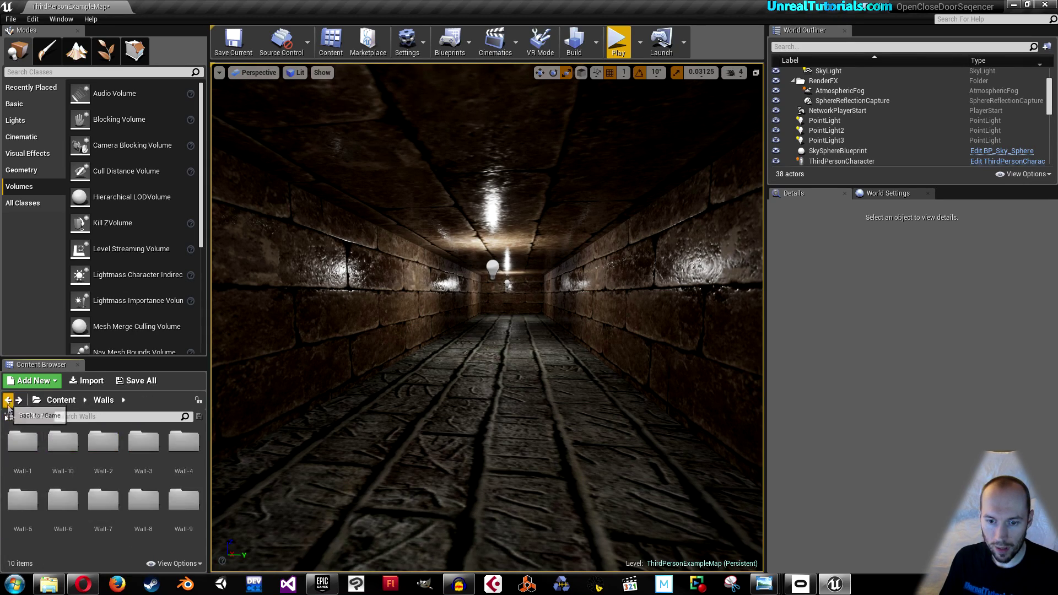
{"action": "double_click", "coordinate": [63, 498]}
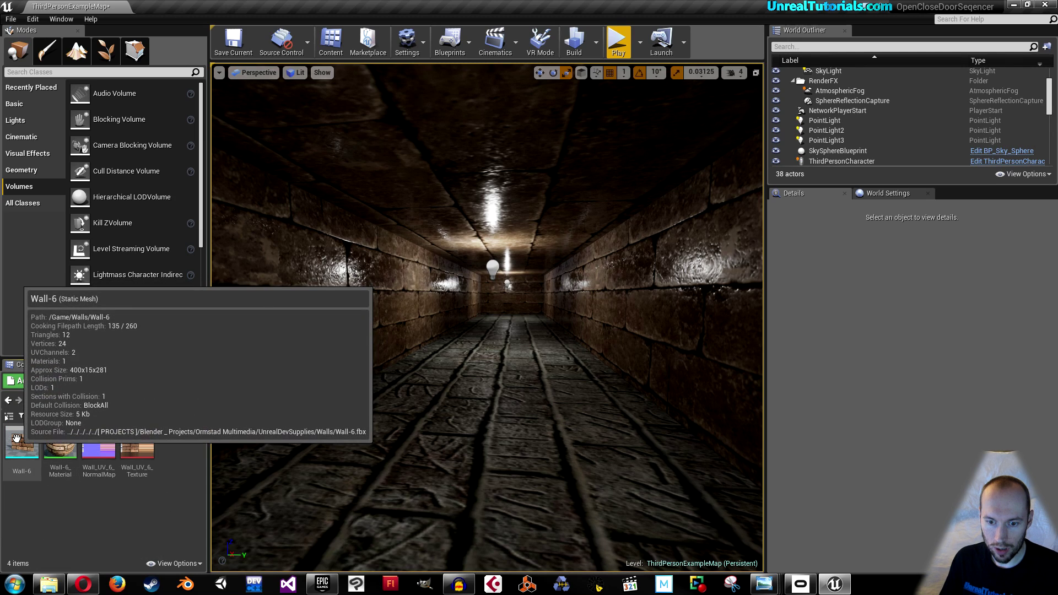
Step: Place the Wall-6 static mesh in the corridor and rotate it 90° about Z so it faces down the passage
{"action": "left_click_drag", "start_coordinate": [16, 438], "coordinate": [540, 392]}
{"action": "key", "text": "e"}
{"action": "right_click_drag", "start_coordinate": [541, 391], "coordinate": [540, 385]}
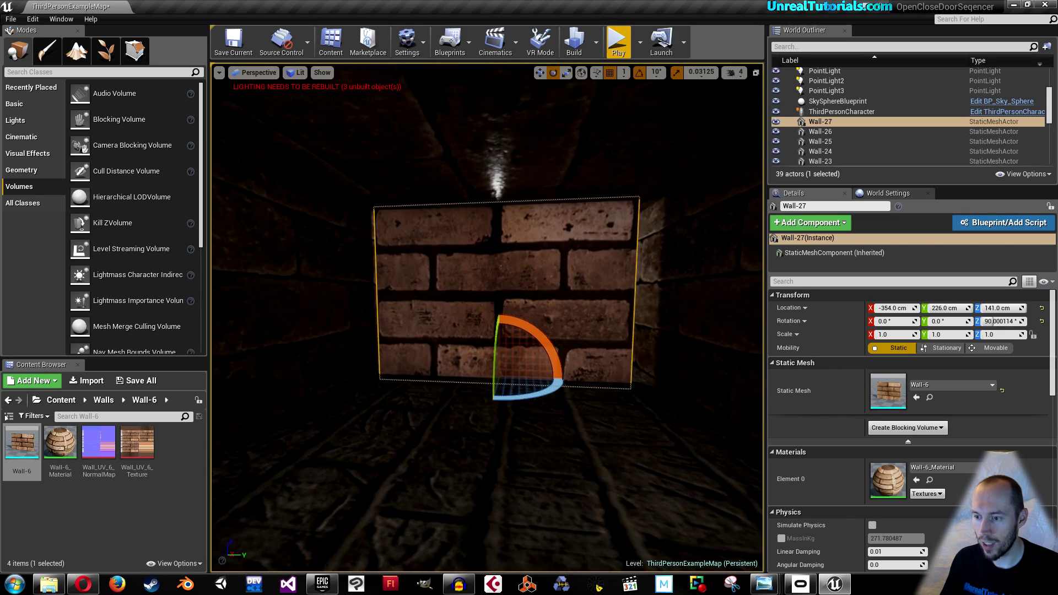
Step: Widen the brick wall to an X scale of 1.15625 and shift it to Y 237 cm to span the corridor
{"action": "key", "text": "r"}
{"action": "left_click_drag", "start_coordinate": [543, 379], "coordinate": [552, 386]}
{"action": "key", "text": "w"}
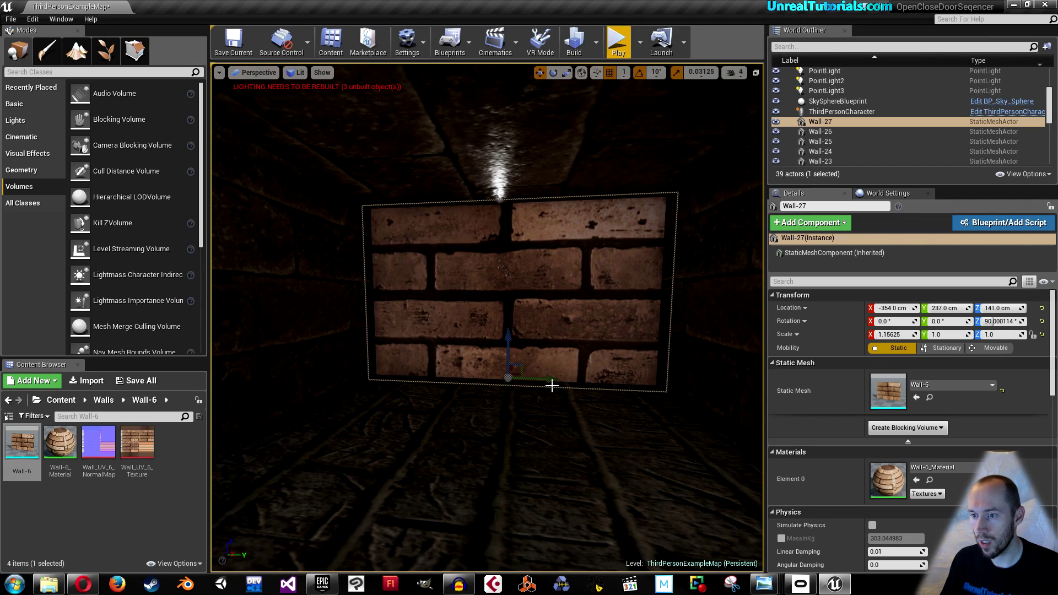
{"action": "key", "text": "s"}
{"action": "right_click_drag", "start_coordinate": [552, 385], "coordinate": [308, 223]}
{"action": "key", "text": "w"}
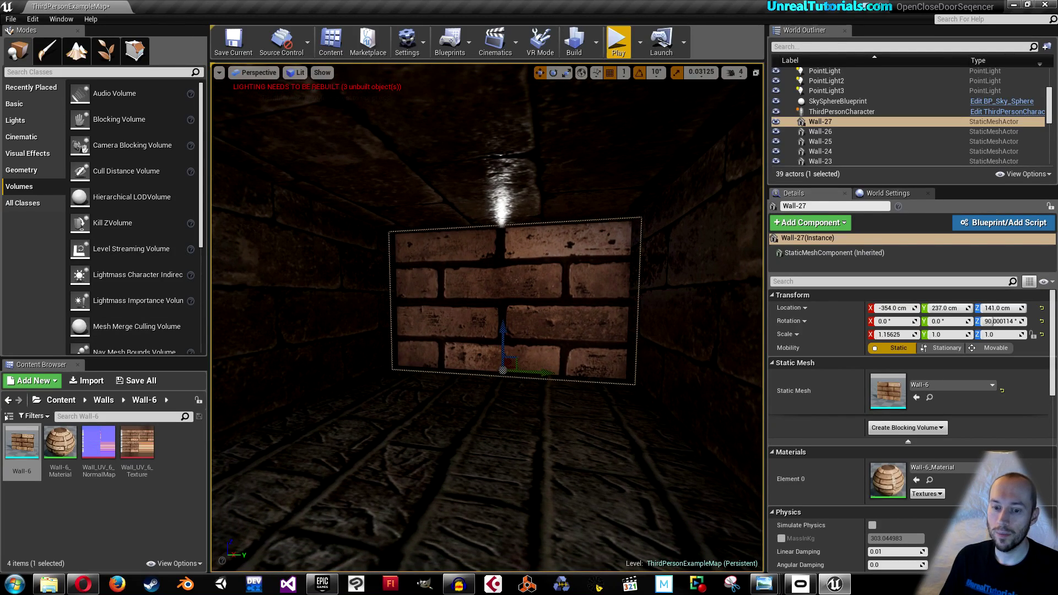
Step: Create a folder named Cinematics in the Content root and open it
{"action": "left_click", "coordinate": [8, 400]}
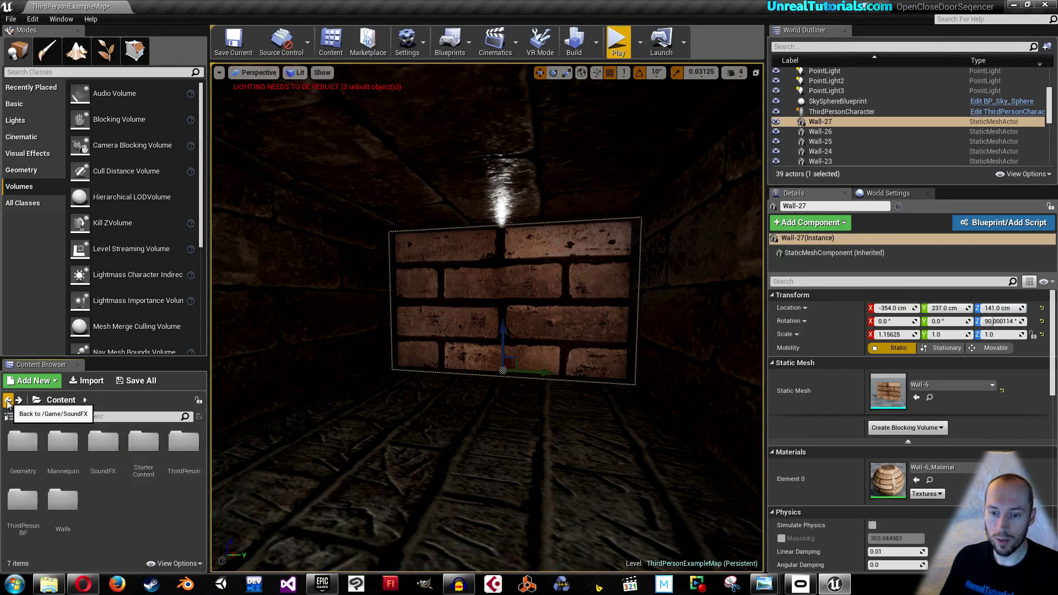
{"action": "left_click", "coordinate": [8, 400]}
{"action": "right_click_drag", "start_coordinate": [417, 358], "coordinate": [385, 349]}
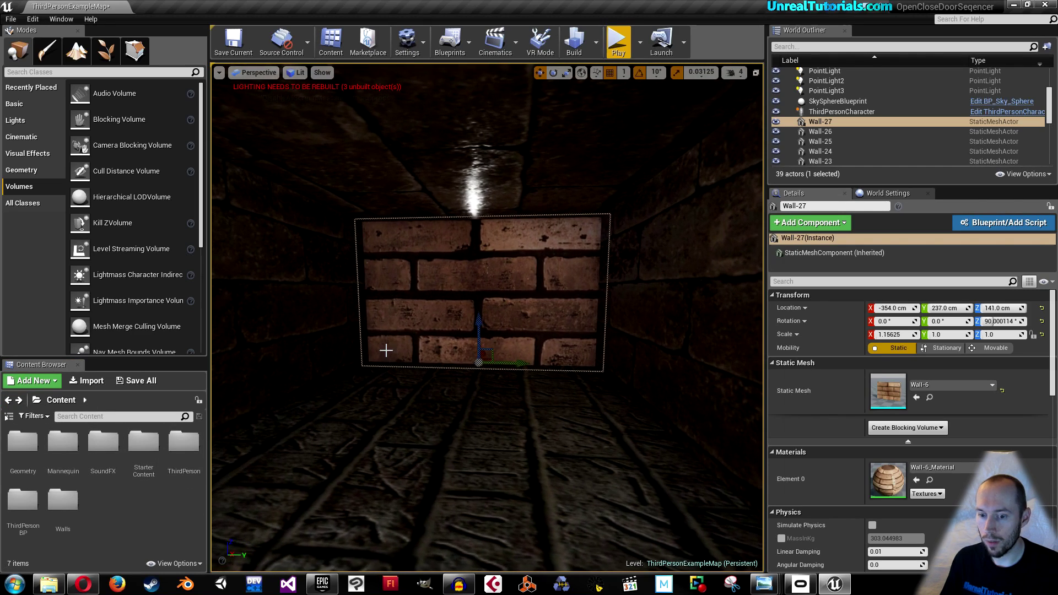
{"action": "right_click", "coordinate": [131, 498]}
{"action": "left_click", "coordinate": [165, 188]}
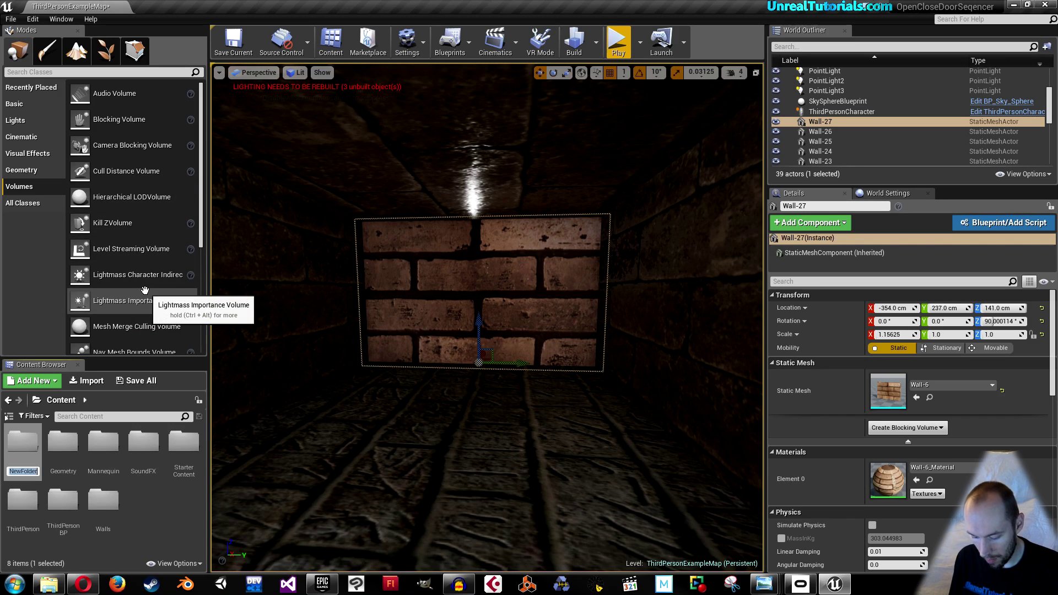
{"action": "type", "text": "Cine"}
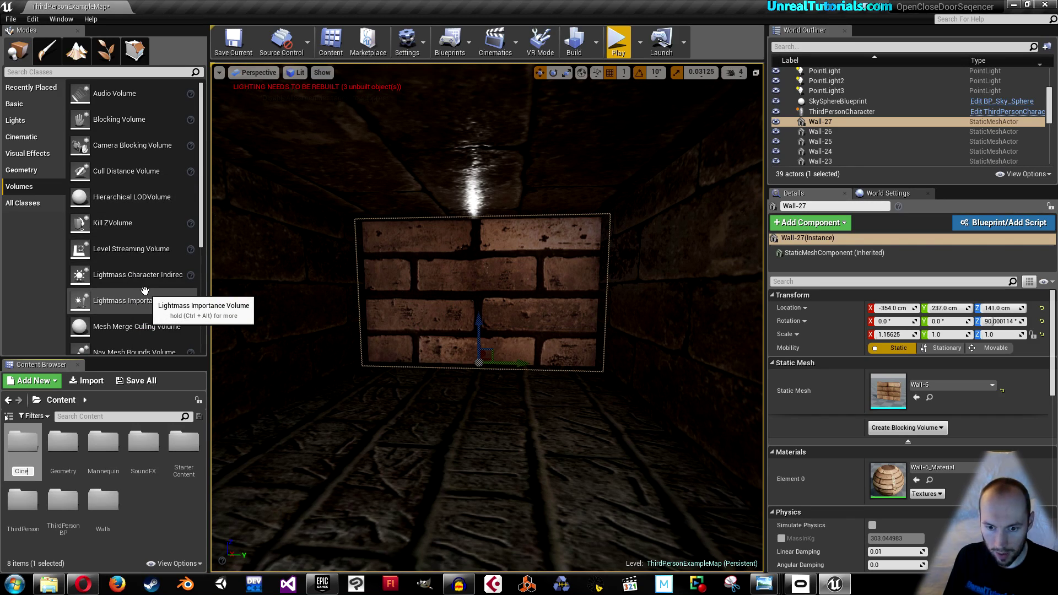
{"action": "type", "text": "matics"}
{"action": "key", "text": "Return"}
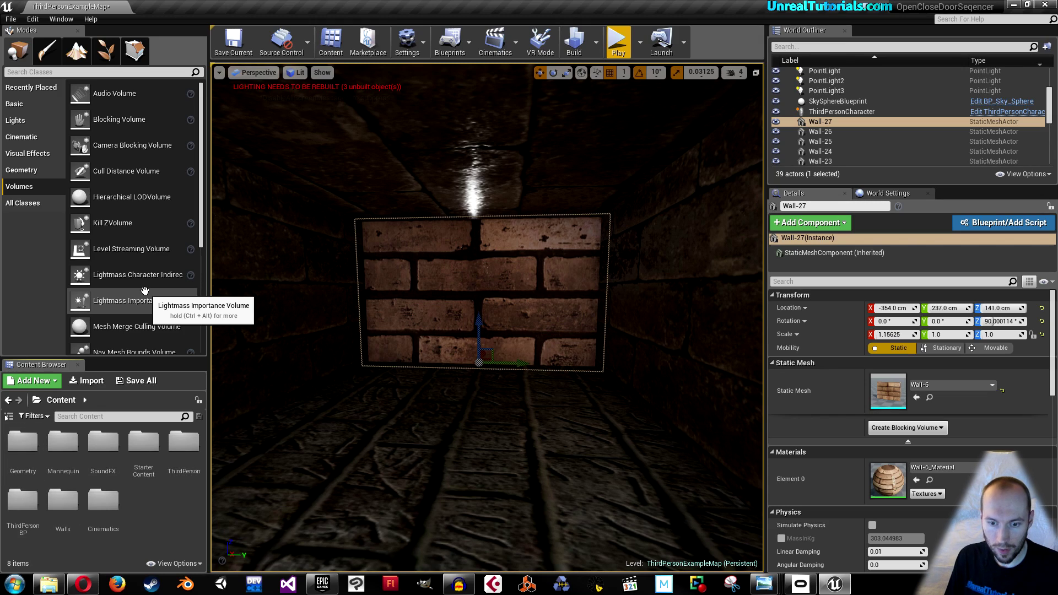
{"action": "double_click", "coordinate": [104, 502]}
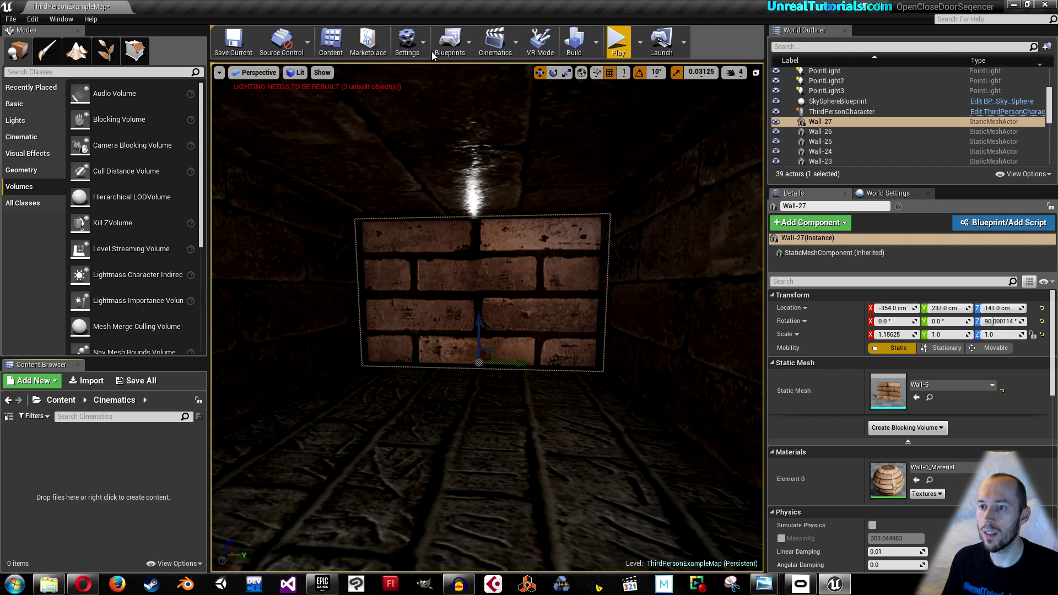
Step: Add a level sequence named OpenDoorSeq, saved in the Cinematics folder
{"action": "left_click", "coordinate": [516, 44]}
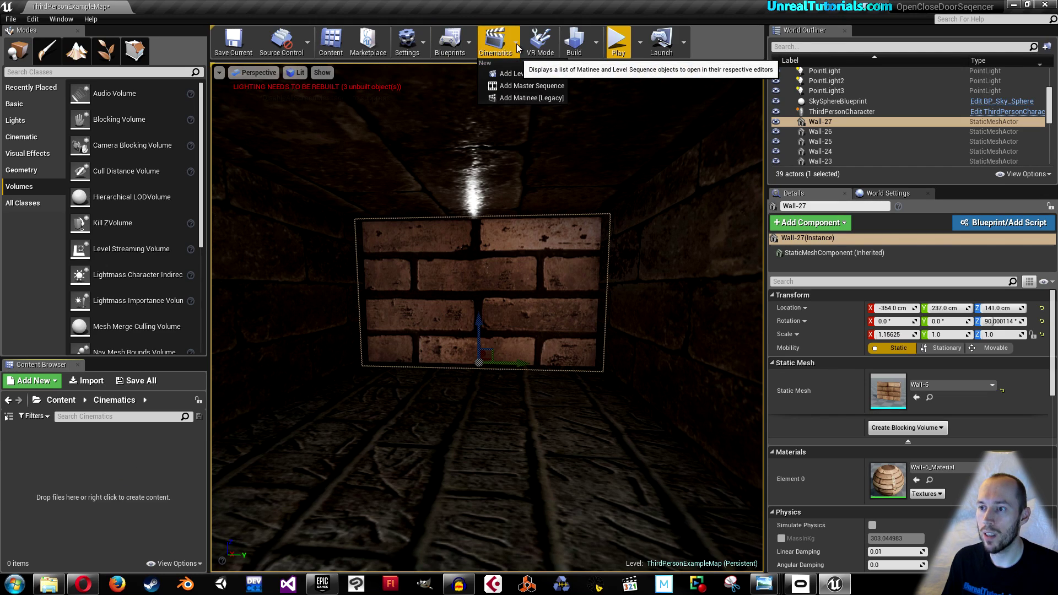
{"action": "left_click", "coordinate": [508, 77]}
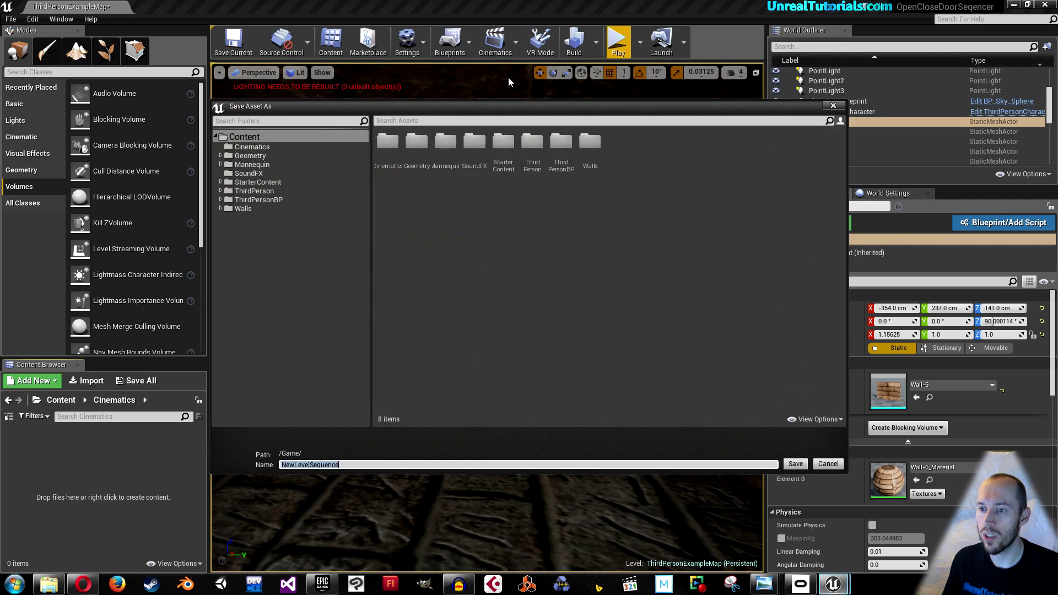
{"action": "double_click", "coordinate": [387, 141]}
{"action": "left_click", "coordinate": [355, 466]}
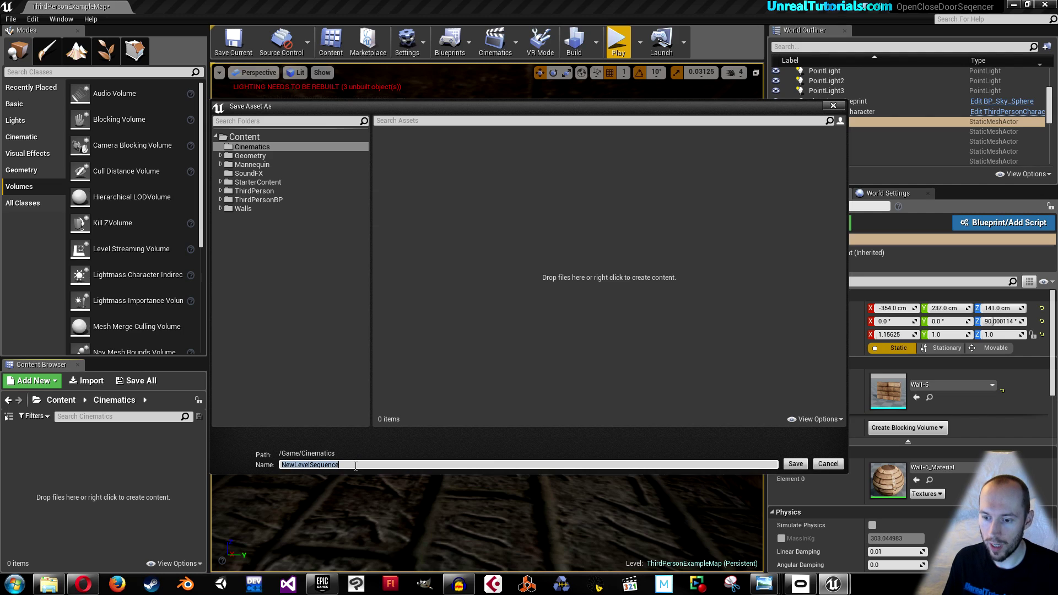
{"action": "type", "text": "OpenDoorSe"}
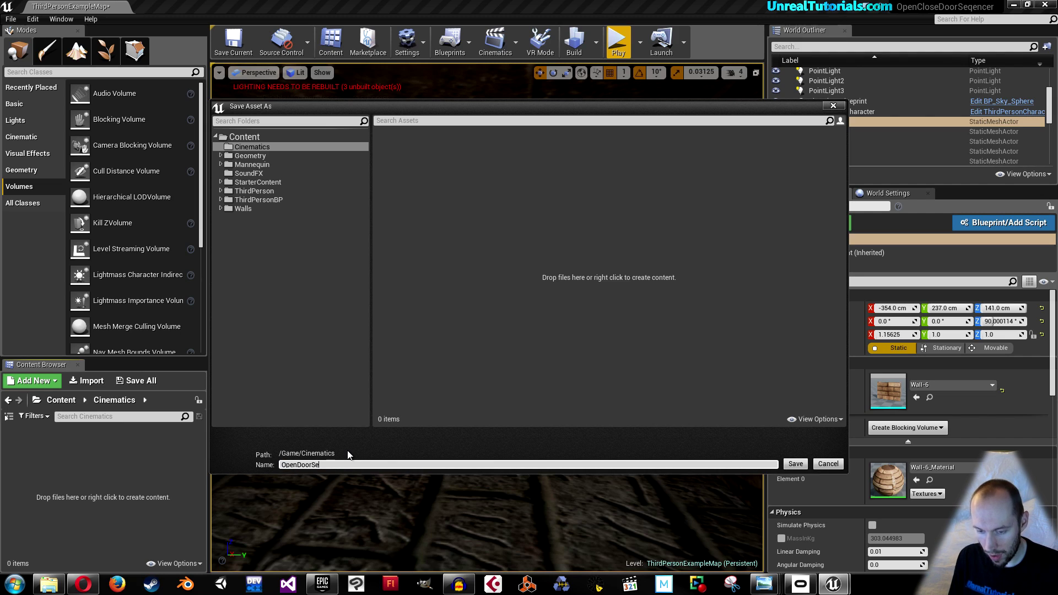
{"action": "type", "text": "q"}
{"action": "key", "text": "Return"}
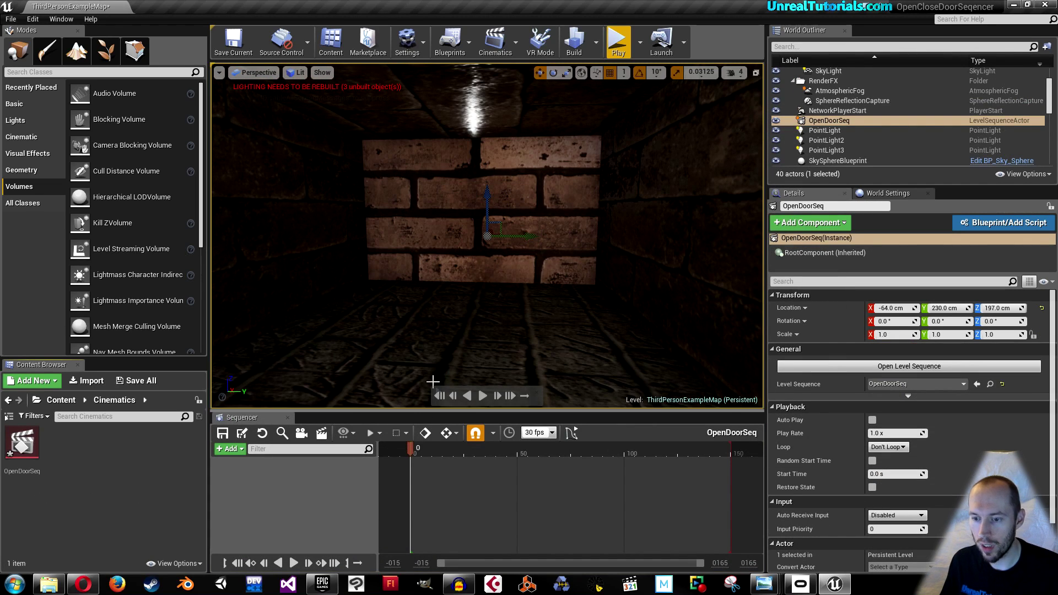
Step: Resize the editor layout to give the viewport and Sequencer more width and the Sequencer more height
{"action": "left_click_drag", "start_coordinate": [765, 270], "coordinate": [948, 270]}
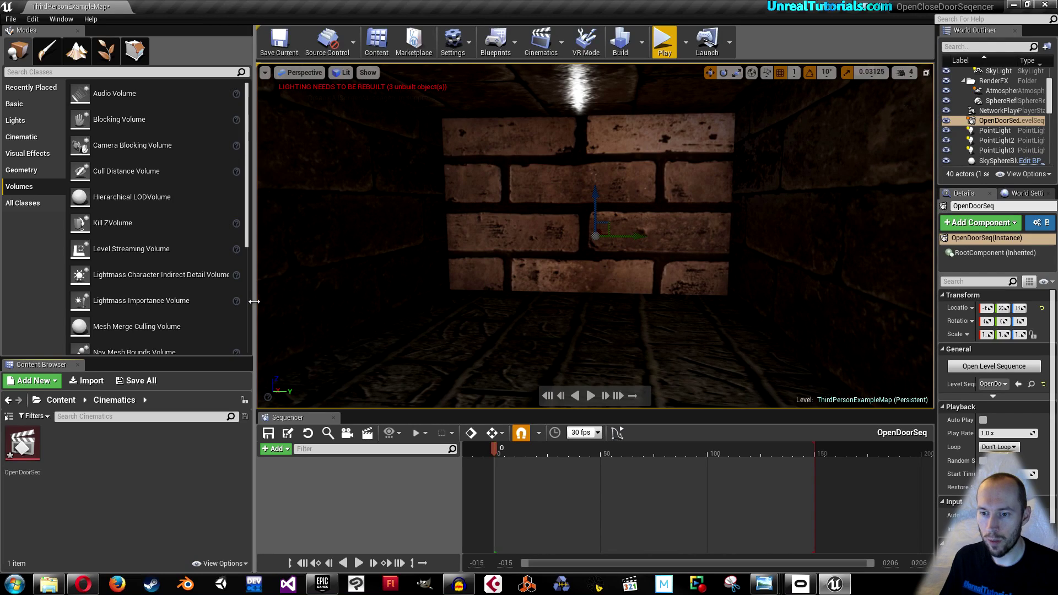
{"action": "left_click_drag", "start_coordinate": [247, 300], "coordinate": [105, 301]}
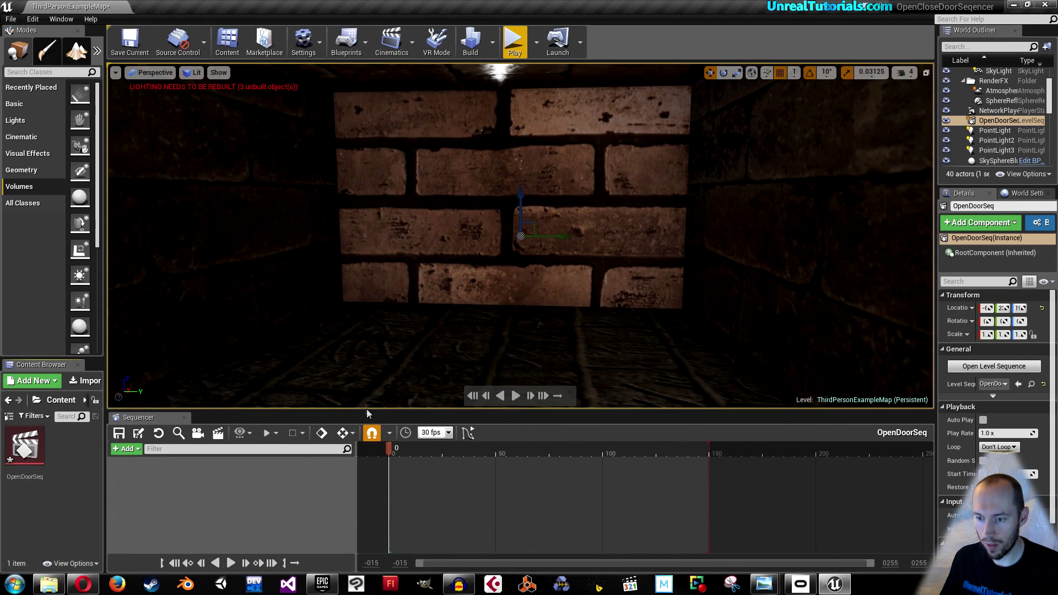
{"action": "left_click_drag", "start_coordinate": [365, 409], "coordinate": [368, 376]}
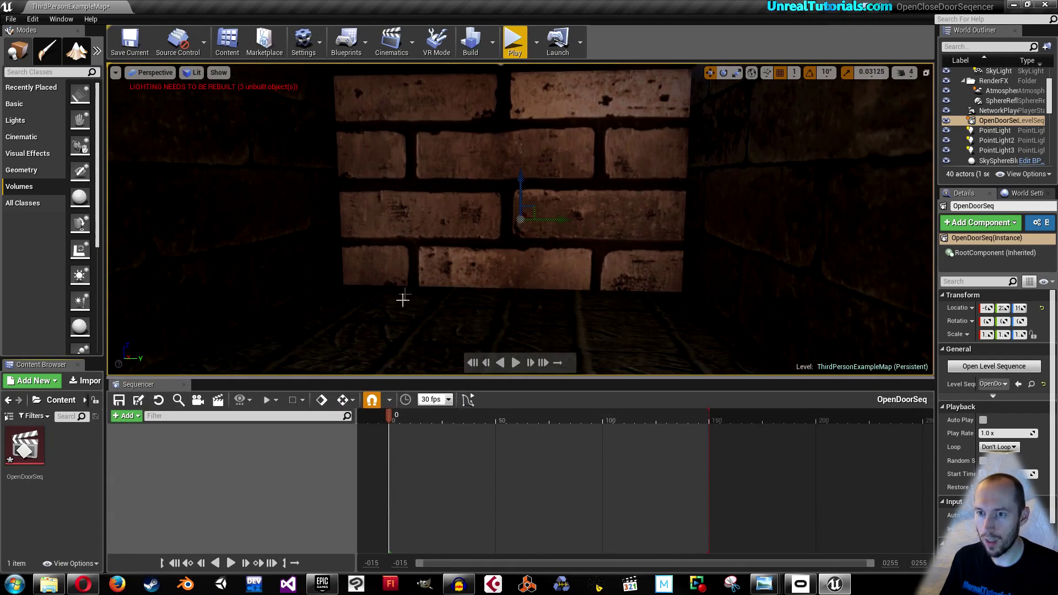
{"action": "scroll", "coordinate": [433, 200], "scroll_direction": "down", "scroll_amount": 3}
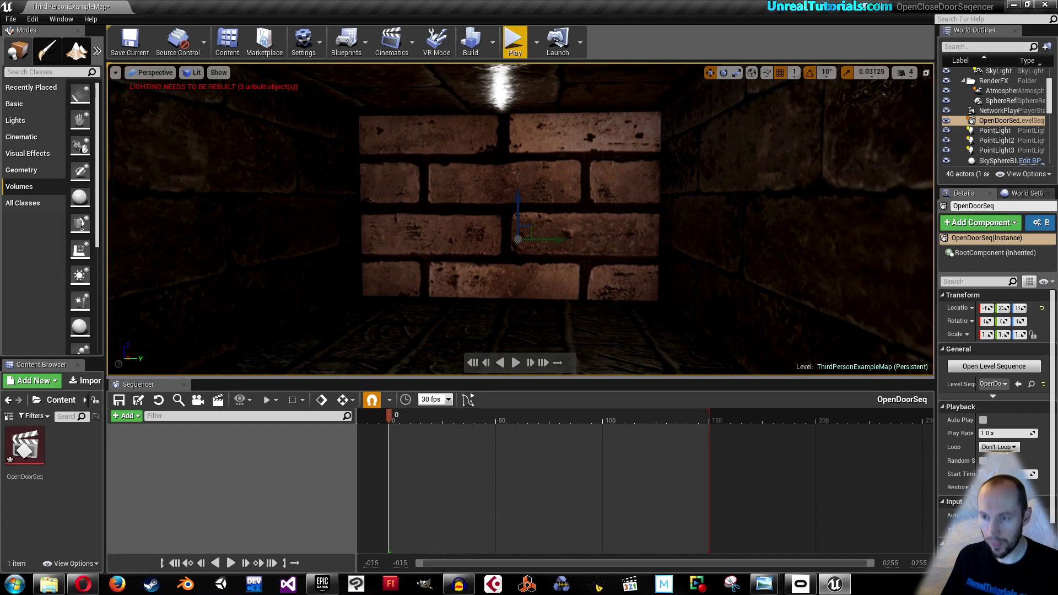
Step: Add the brick wall closing the corridor to the OpenDoorSeq sequence as an actor track
{"action": "left_click", "coordinate": [435, 189]}
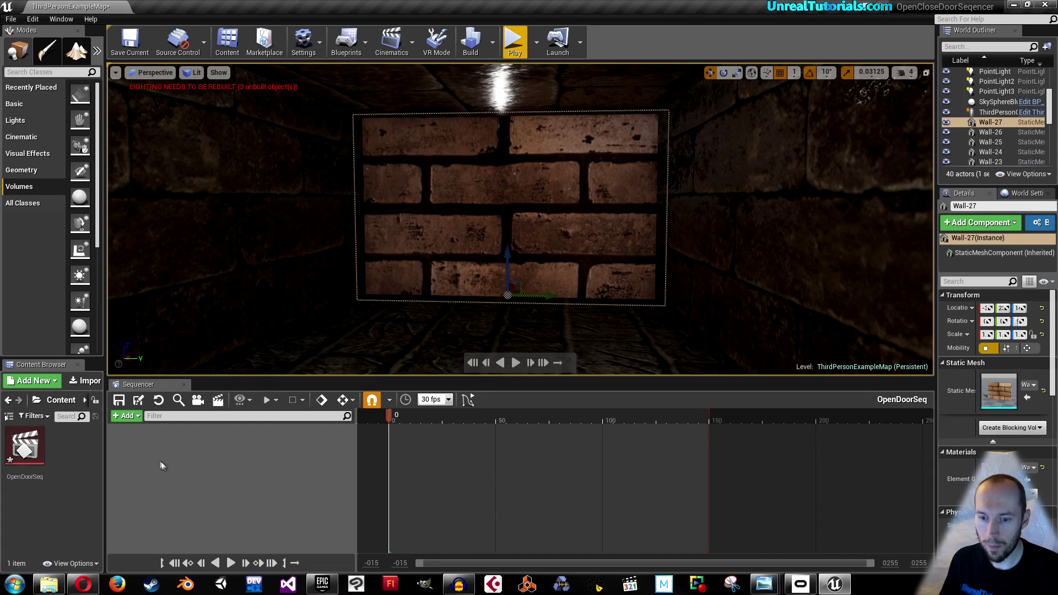
{"action": "left_click", "coordinate": [130, 418]}
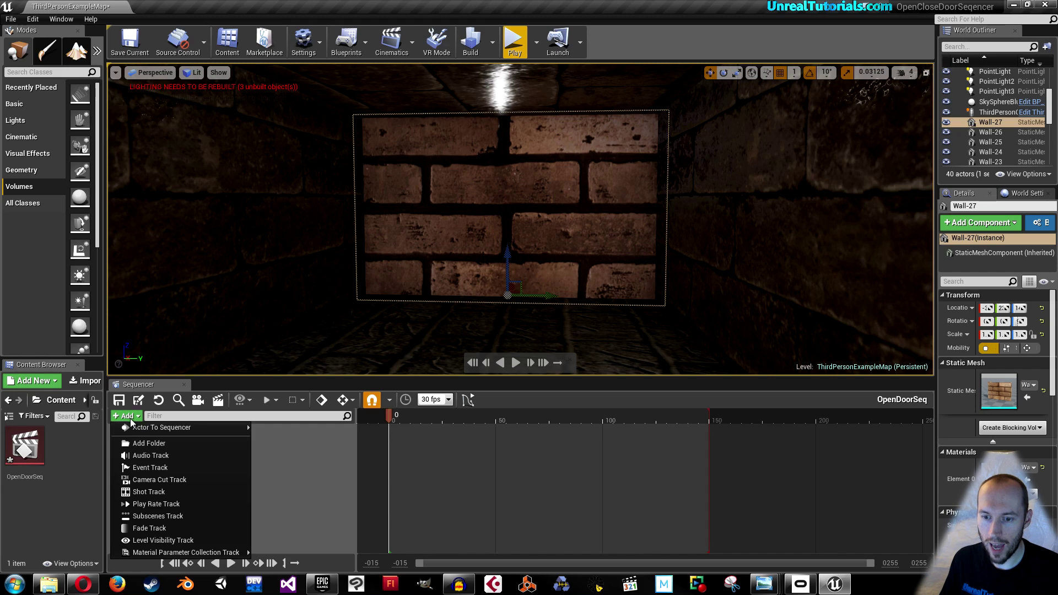
{"action": "mouse_move", "coordinate": [133, 429]}
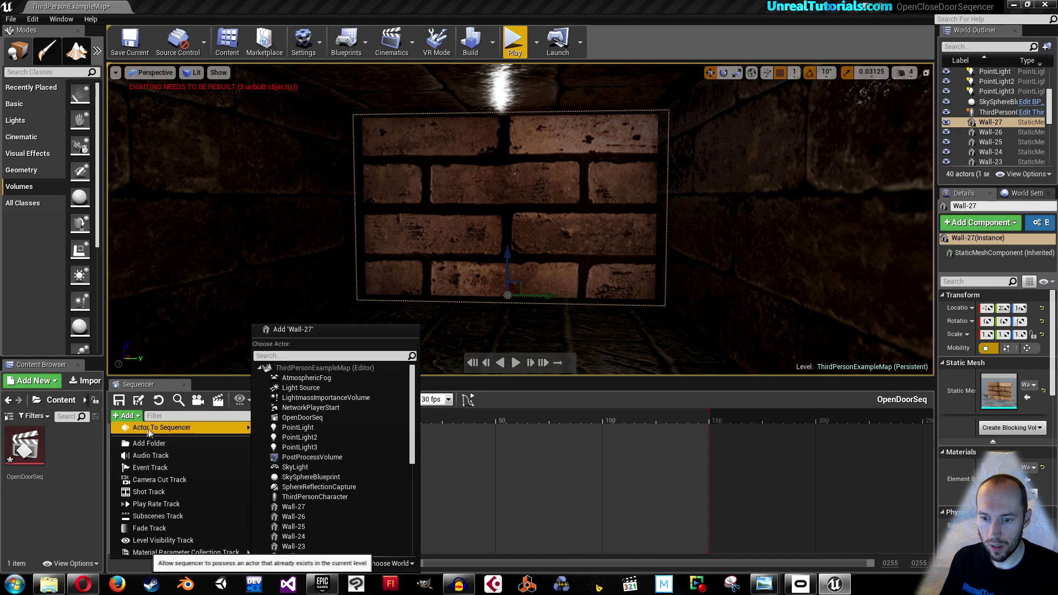
{"action": "left_click", "coordinate": [302, 330]}
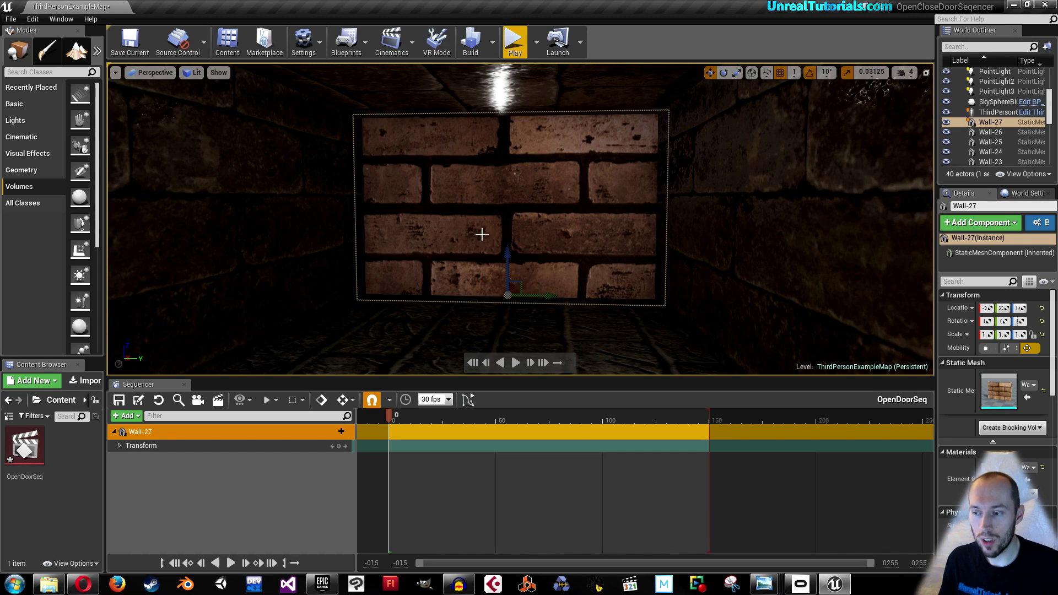
Step: Key the brick wall's closed position on its Transform track at frame 0
{"action": "left_click", "coordinate": [181, 445]}
{"action": "left_click", "coordinate": [118, 446]}
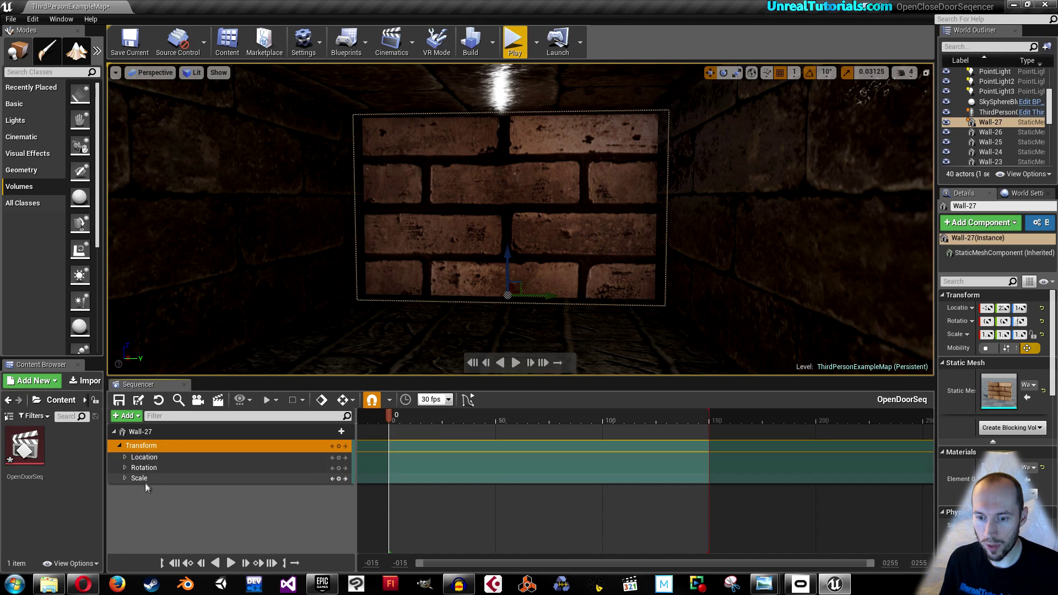
{"action": "left_click", "coordinate": [119, 445]}
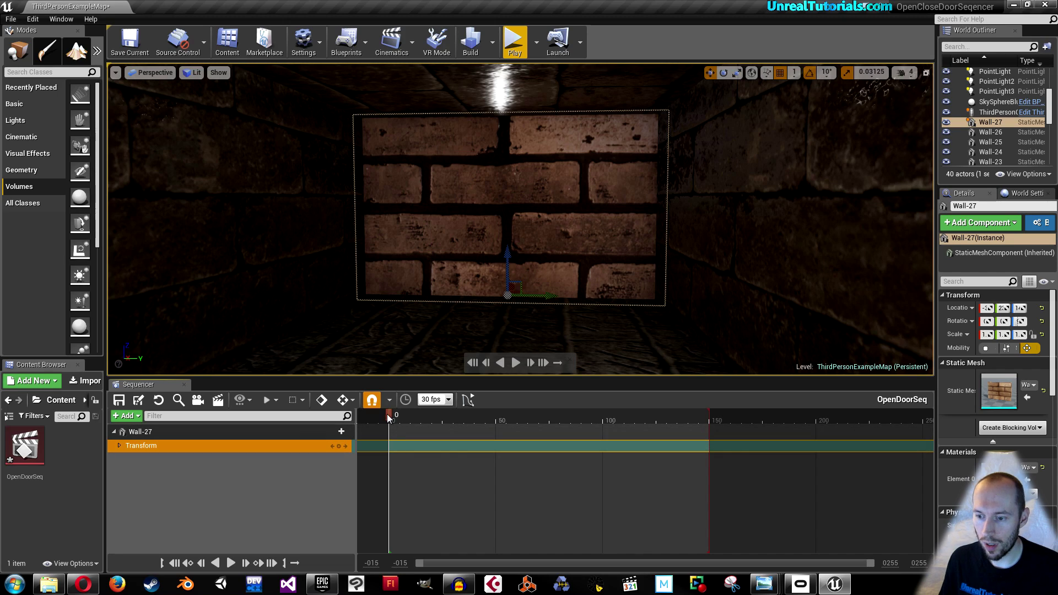
{"action": "mouse_move", "coordinate": [387, 417]}
{"action": "left_mouse_down"}
{"action": "mouse_move", "coordinate": [438, 420]}
{"action": "mouse_move", "coordinate": [389, 421]}
{"action": "left_mouse_up"}
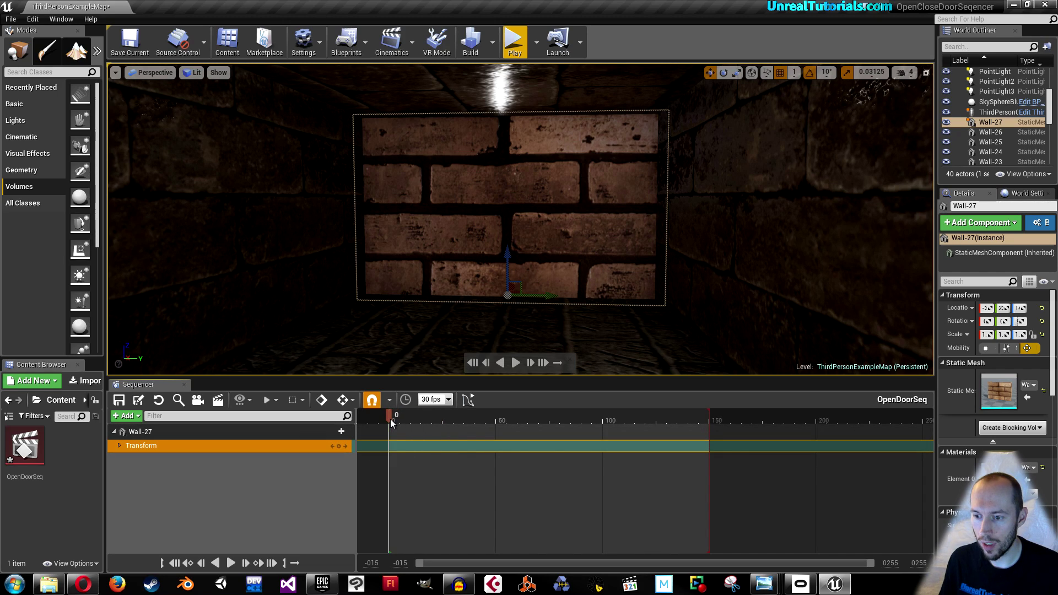
{"action": "left_click", "coordinate": [338, 447]}
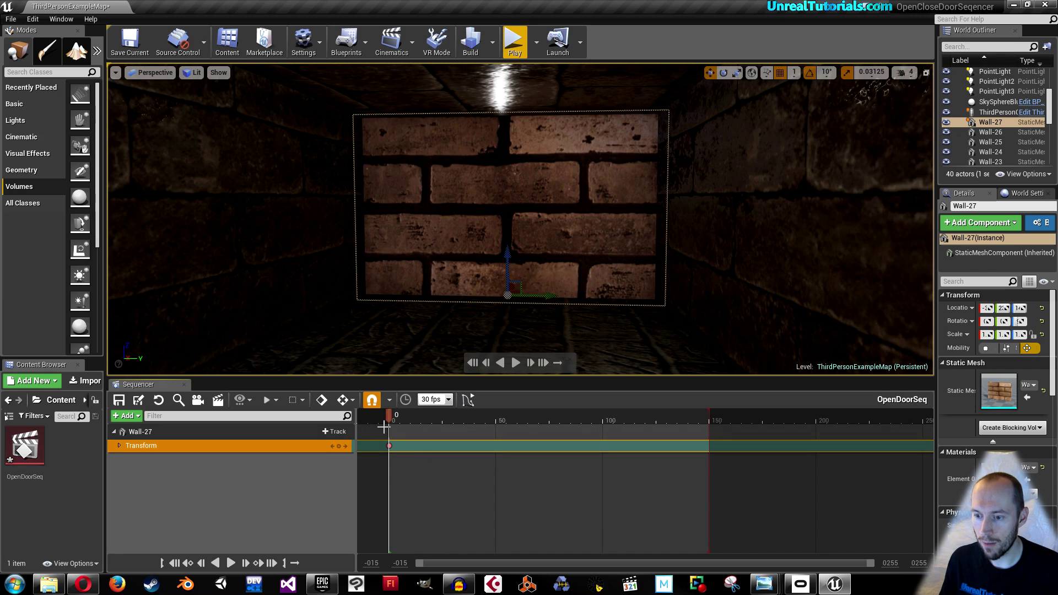
Step: Raise the brick wall vertically into the ceiling at frame 25, keying its open position
{"action": "left_click_drag", "start_coordinate": [388, 417], "coordinate": [443, 423]}
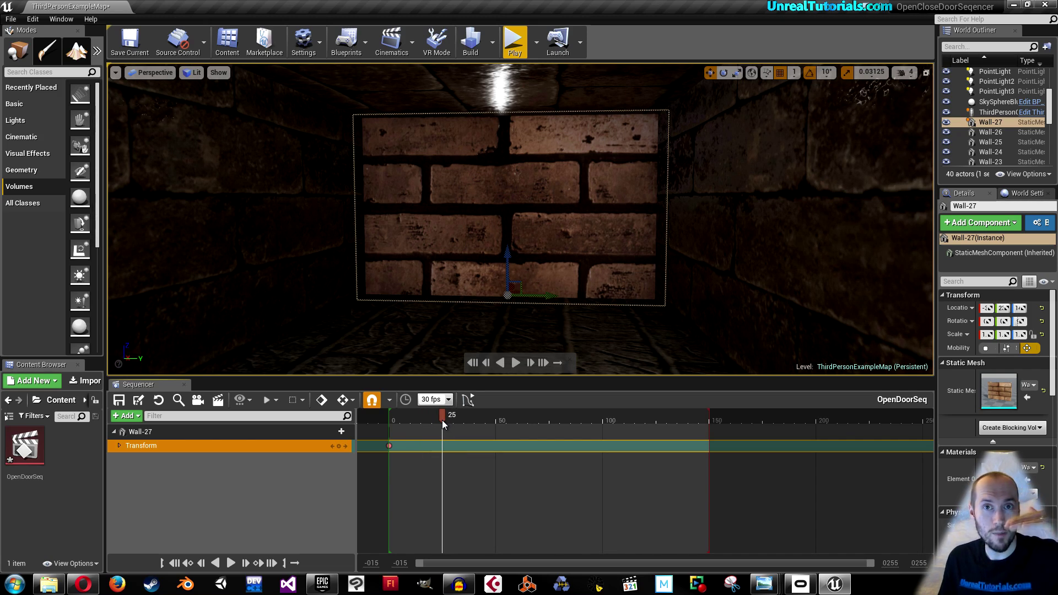
{"action": "left_click_drag", "start_coordinate": [444, 423], "coordinate": [442, 424]}
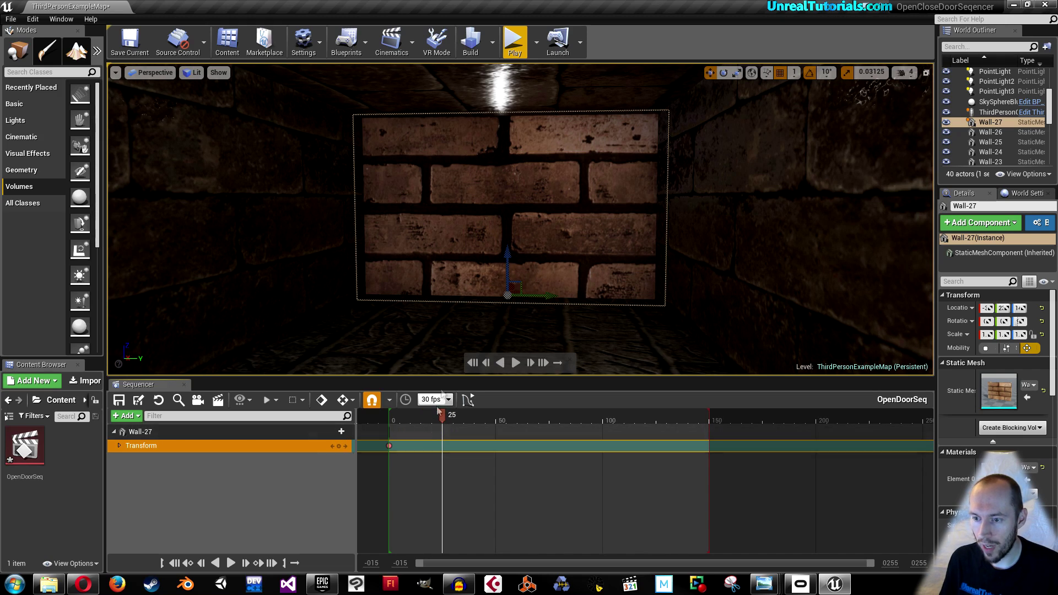
{"action": "left_click_drag", "start_coordinate": [507, 253], "coordinate": [522, 80]}
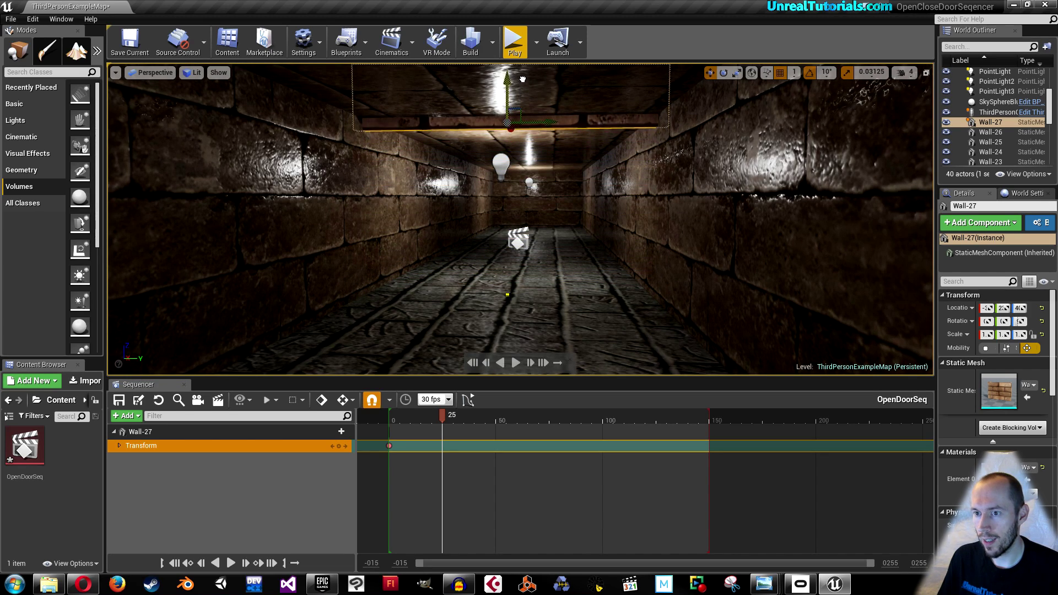
{"action": "left_click_drag", "start_coordinate": [522, 79], "coordinate": [523, 81]}
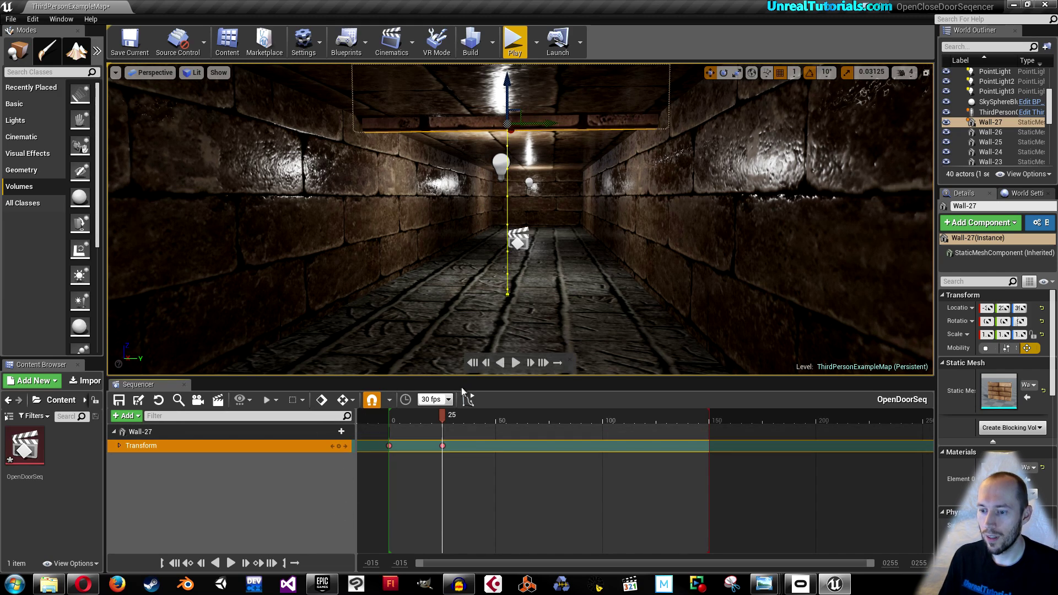
Step: Preview the door animation forward and in reverse, and scrub past the second key to about frame 75
{"action": "left_click_drag", "start_coordinate": [441, 419], "coordinate": [393, 418]}
{"action": "key", "text": "space"}
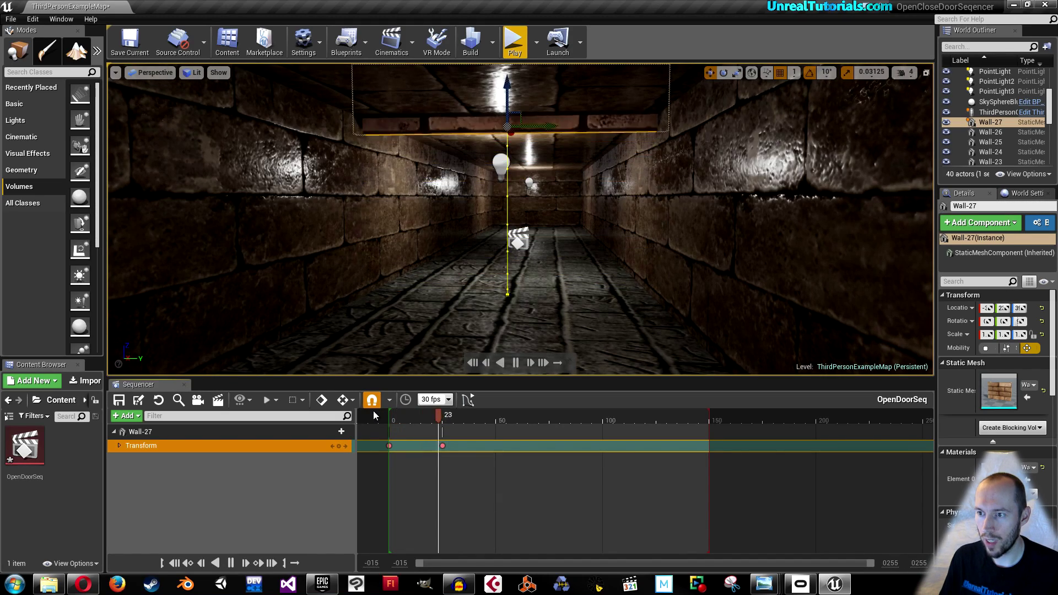
{"action": "left_click", "coordinate": [500, 370]}
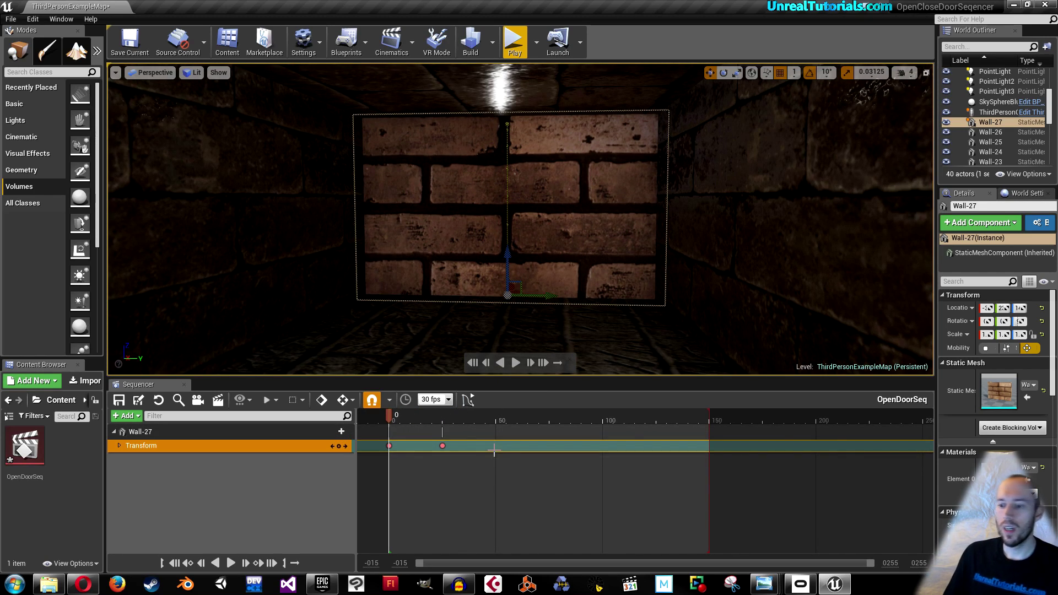
{"action": "left_click_drag", "start_coordinate": [391, 417], "coordinate": [444, 424]}
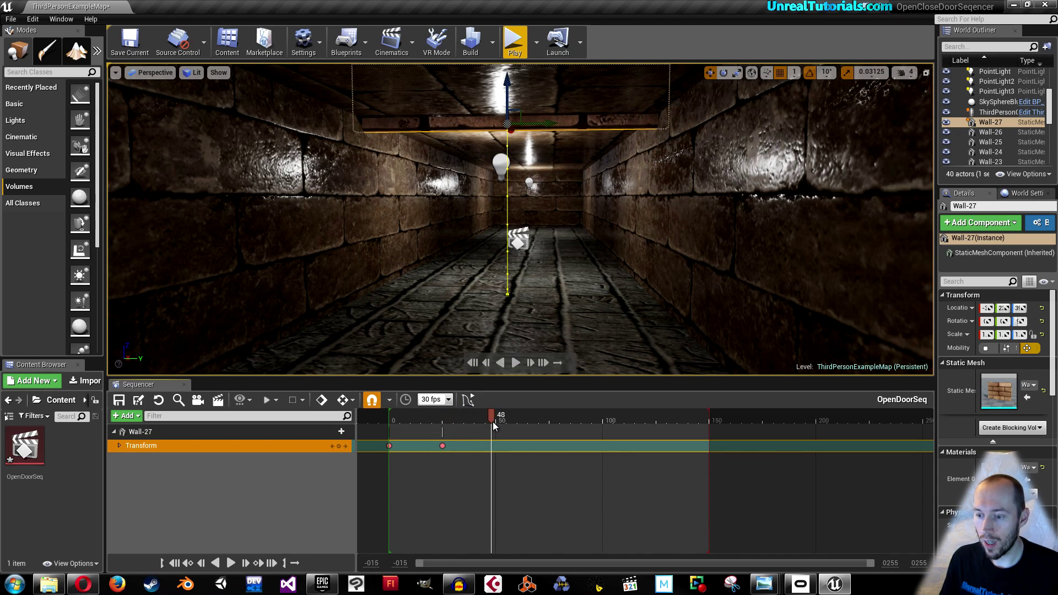
{"action": "left_click_drag", "start_coordinate": [529, 424], "coordinate": [552, 420]}
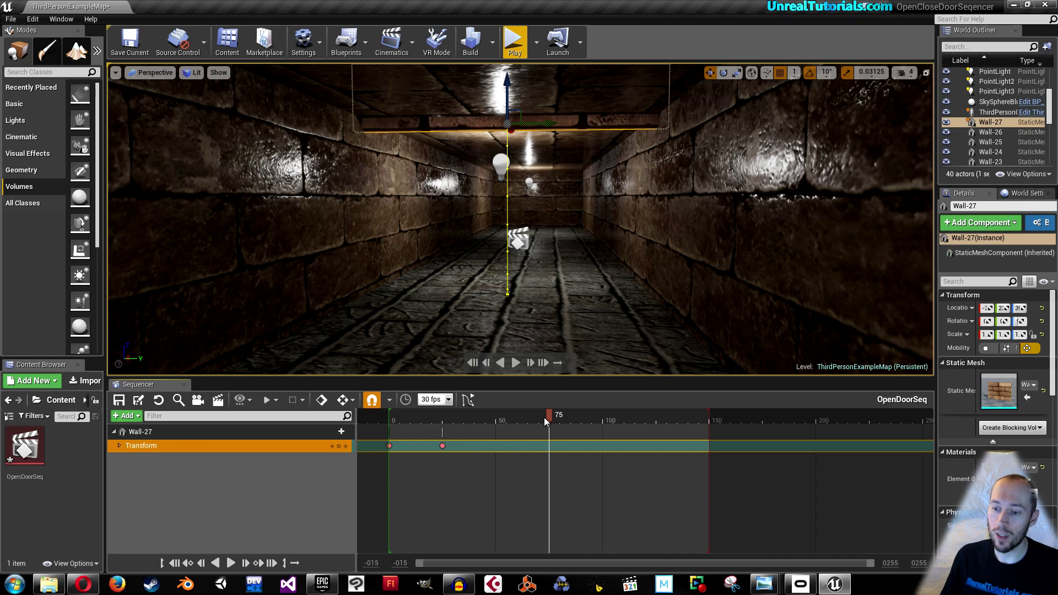
{"action": "left_click_drag", "start_coordinate": [537, 412], "coordinate": [440, 416]}
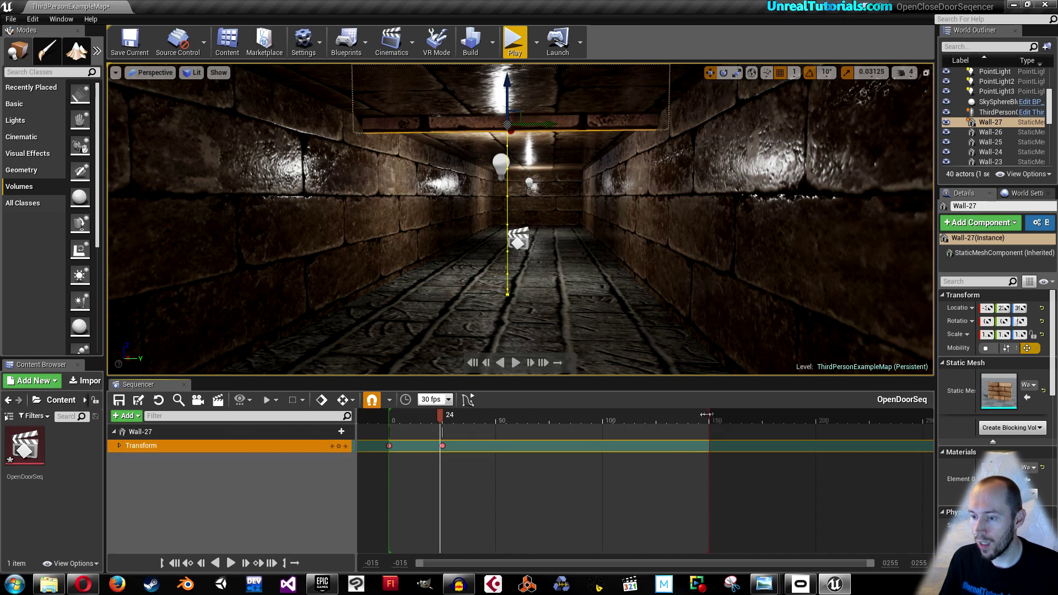
Step: Shorten the sequence's playback range to end at frame 50 and play the animation forward and in reverse
{"action": "left_click_drag", "start_coordinate": [707, 414], "coordinate": [494, 414]}
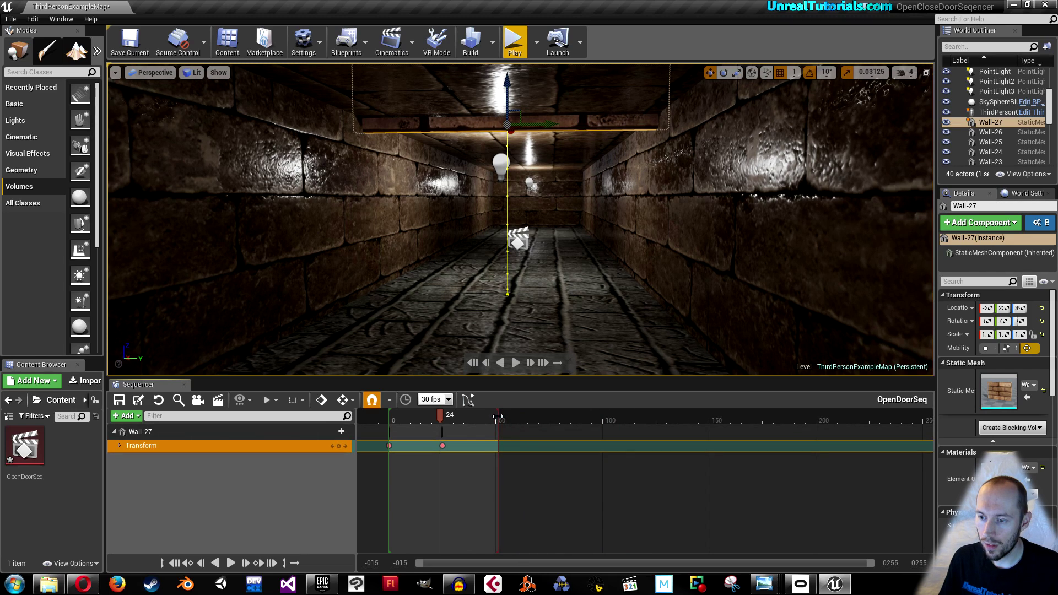
{"action": "left_click_drag", "start_coordinate": [494, 416], "coordinate": [388, 420]}
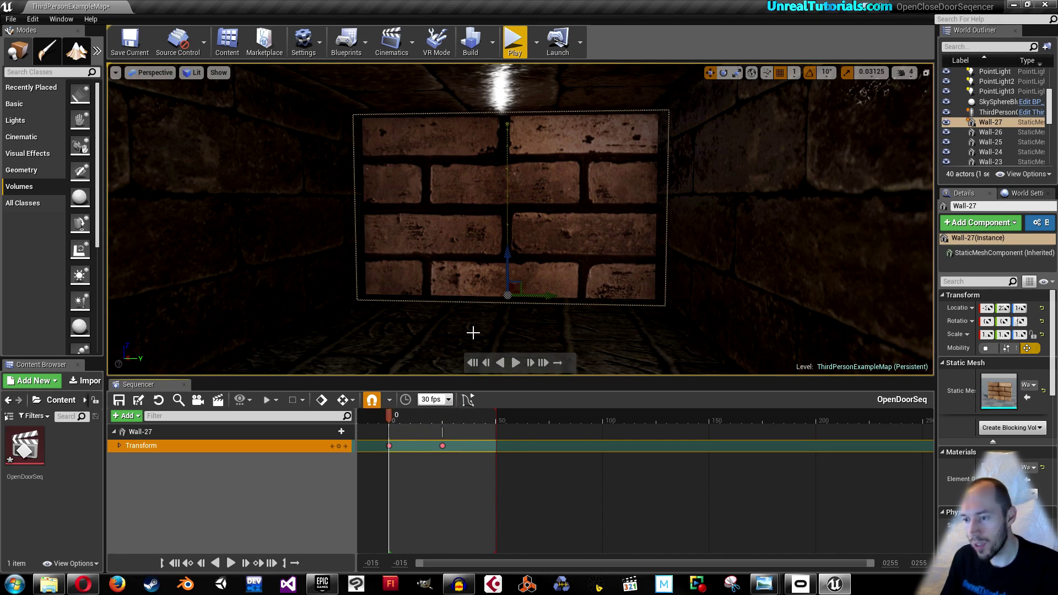
{"action": "left_click", "coordinate": [515, 363]}
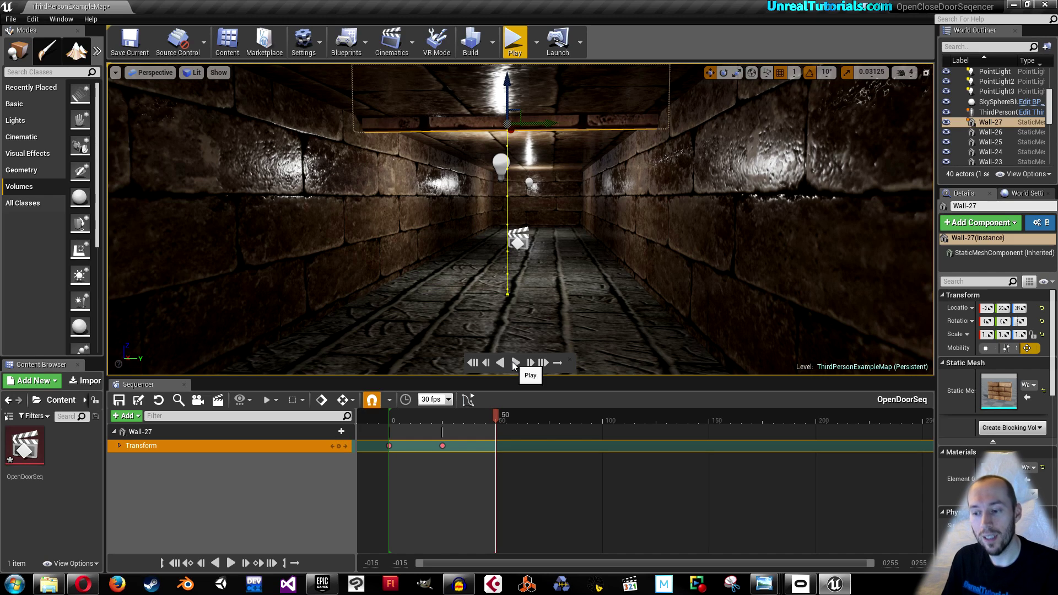
{"action": "left_click", "coordinate": [503, 365]}
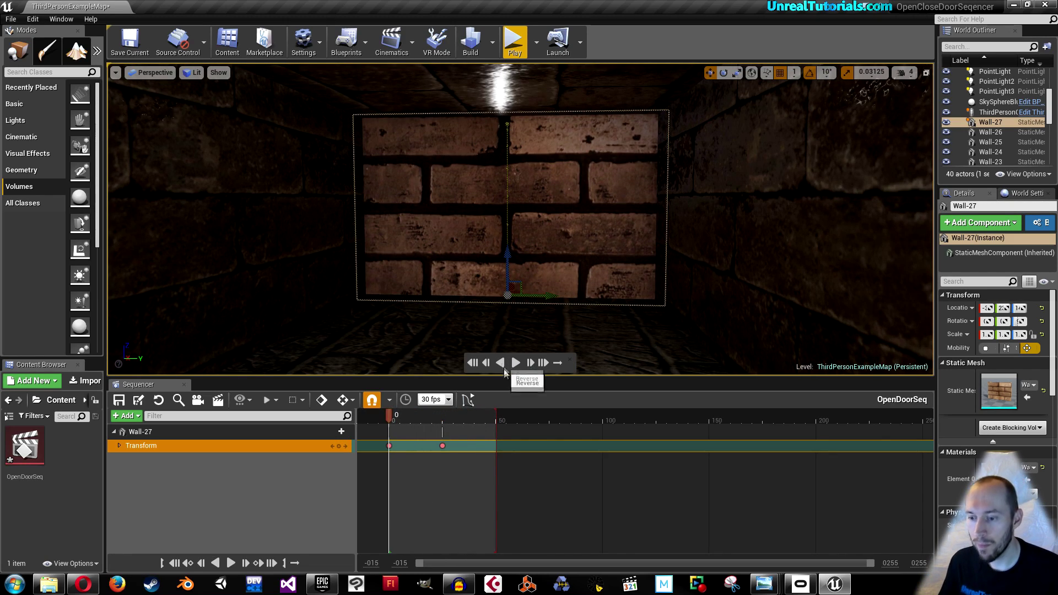
Step: Select both the brick wall and the OpenDoorSeq actor in the level
{"action": "left_click", "coordinate": [456, 240]}
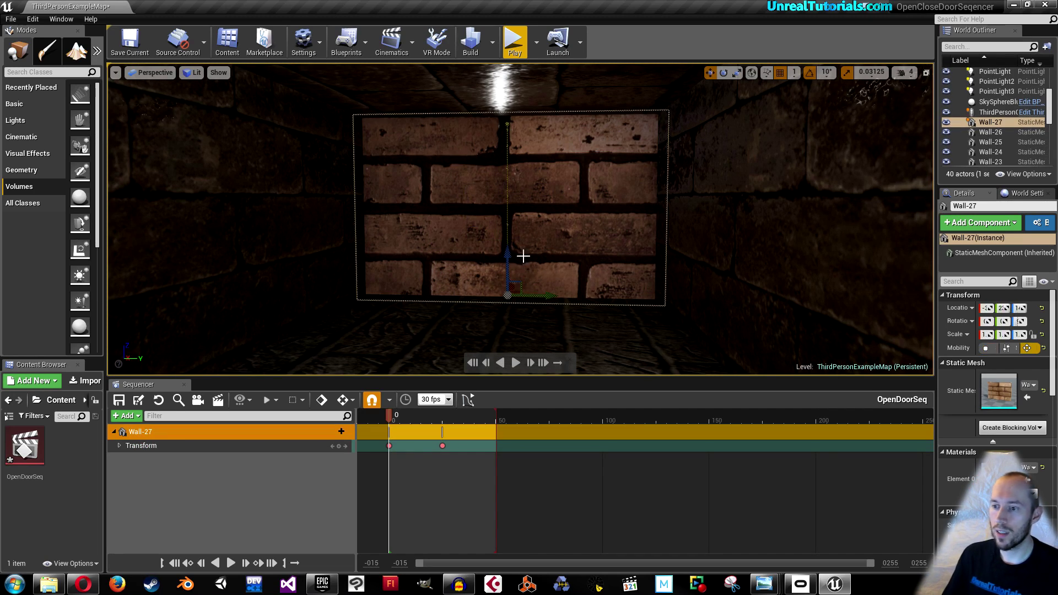
{"action": "key", "text": "w"}
{"action": "right_click_drag", "start_coordinate": [456, 241], "coordinate": [529, 245]}
{"action": "left_click", "coordinate": [545, 270], "text": "ctrl"}
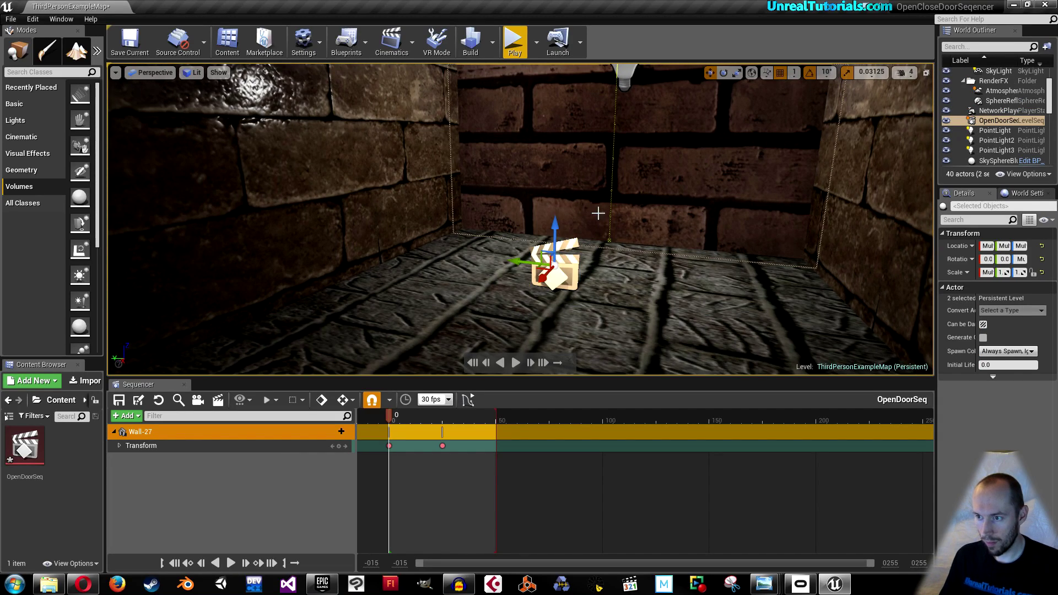
{"action": "key", "text": "f"}
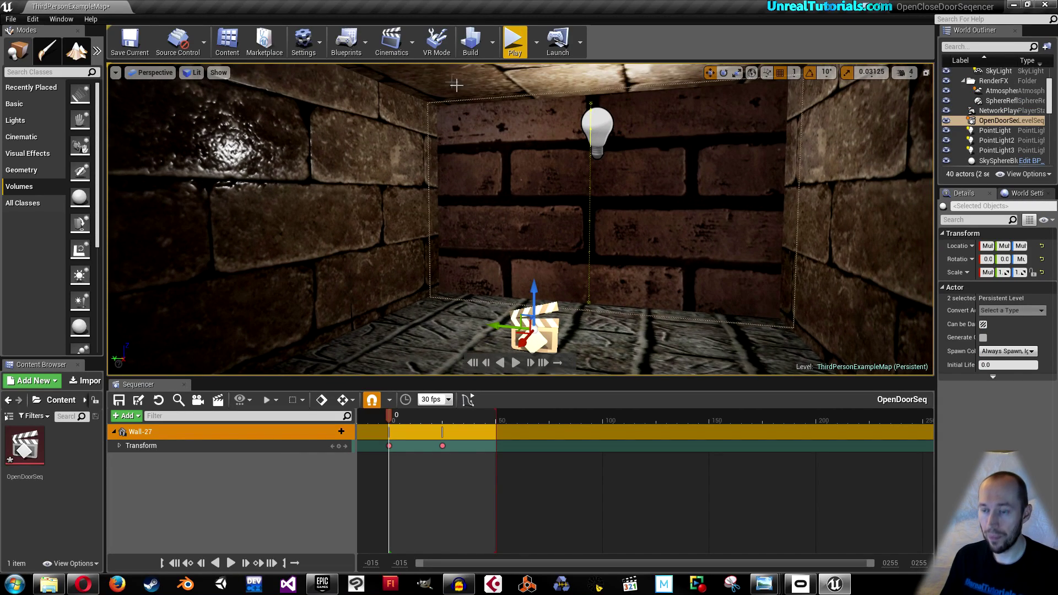
Step: Open the Level Blueprint and dock its window beside the level's tab
{"action": "left_click", "coordinate": [363, 48]}
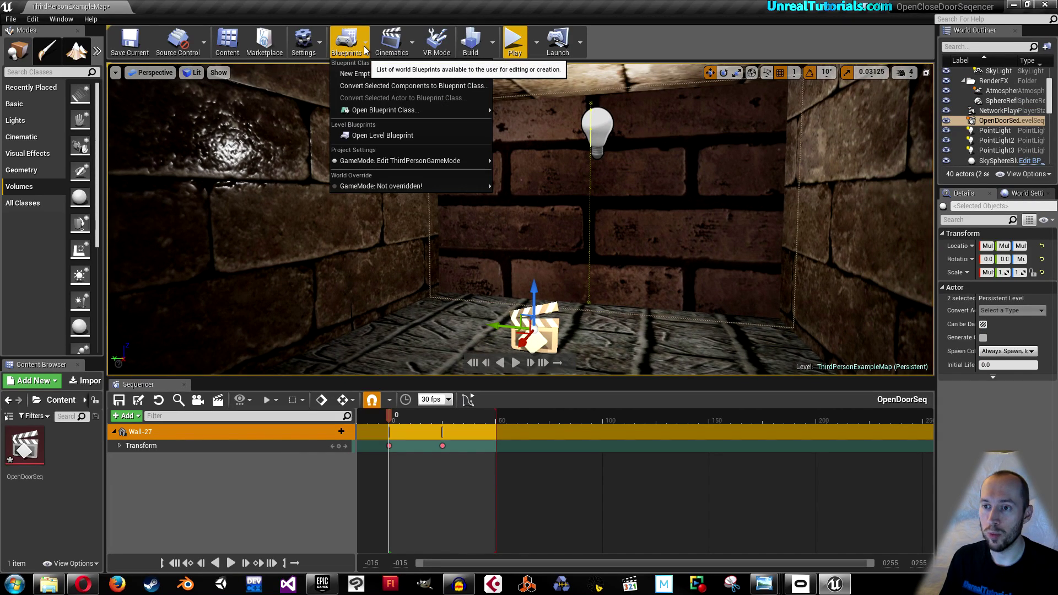
{"action": "left_click", "coordinate": [371, 138]}
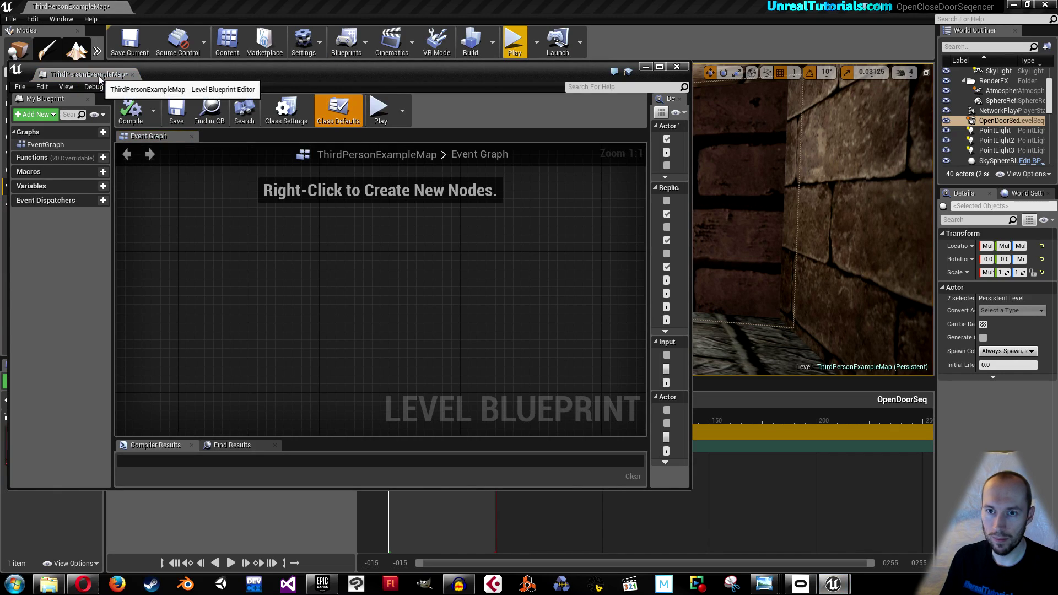
{"action": "left_click_drag", "start_coordinate": [88, 73], "coordinate": [190, 11]}
Step: Create references to the two selected actors, the wall and OpenDoorSeq, in the Level Blueprint's event graph
{"action": "right_click_drag", "start_coordinate": [446, 283], "coordinate": [412, 221]}
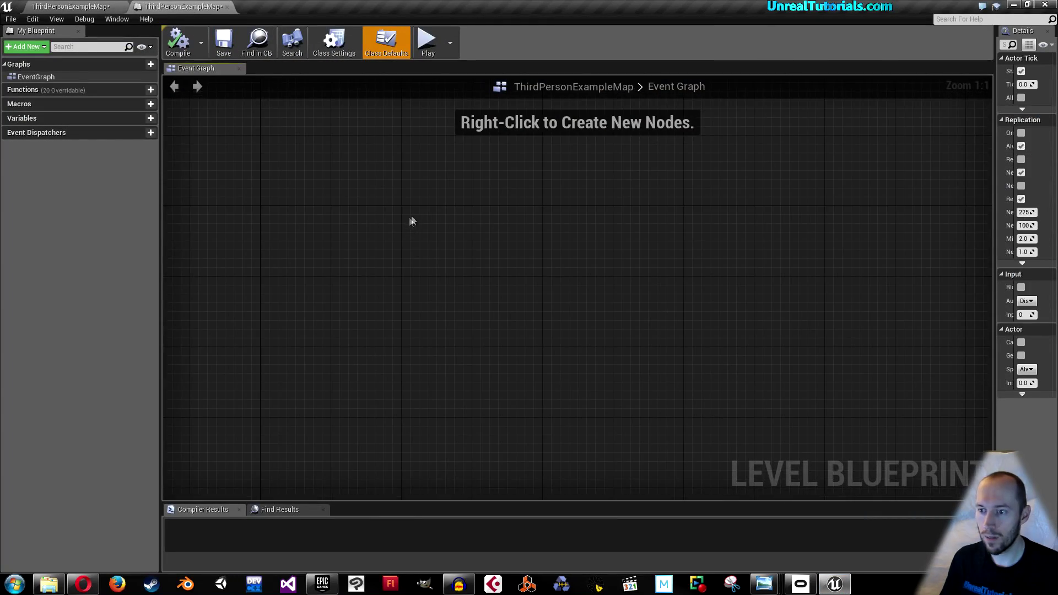
{"action": "right_click", "coordinate": [446, 216]}
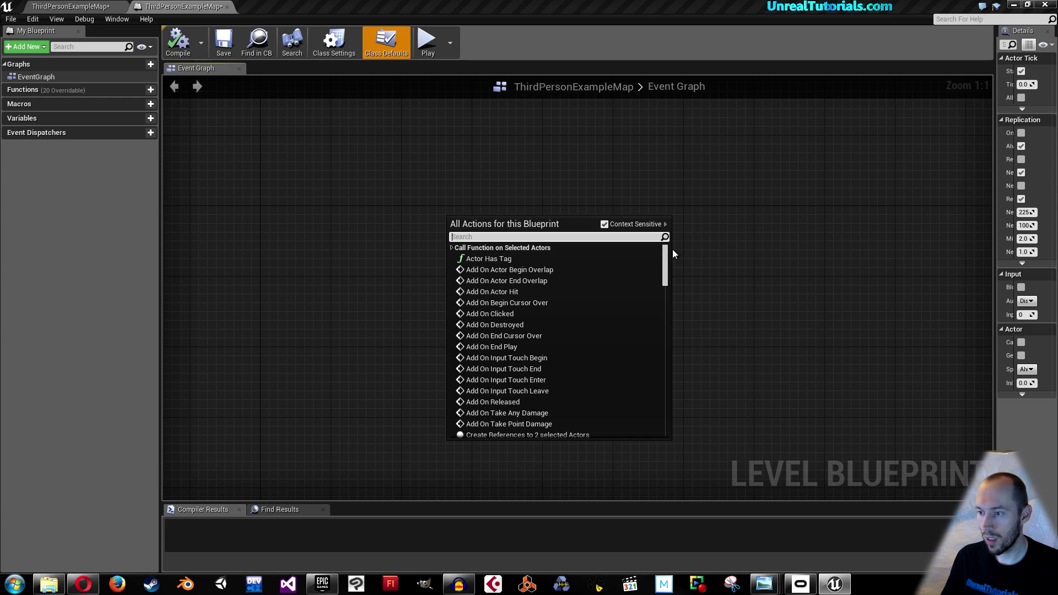
{"action": "scroll", "coordinate": [664, 275], "scroll_direction": "down", "scroll_amount": 3}
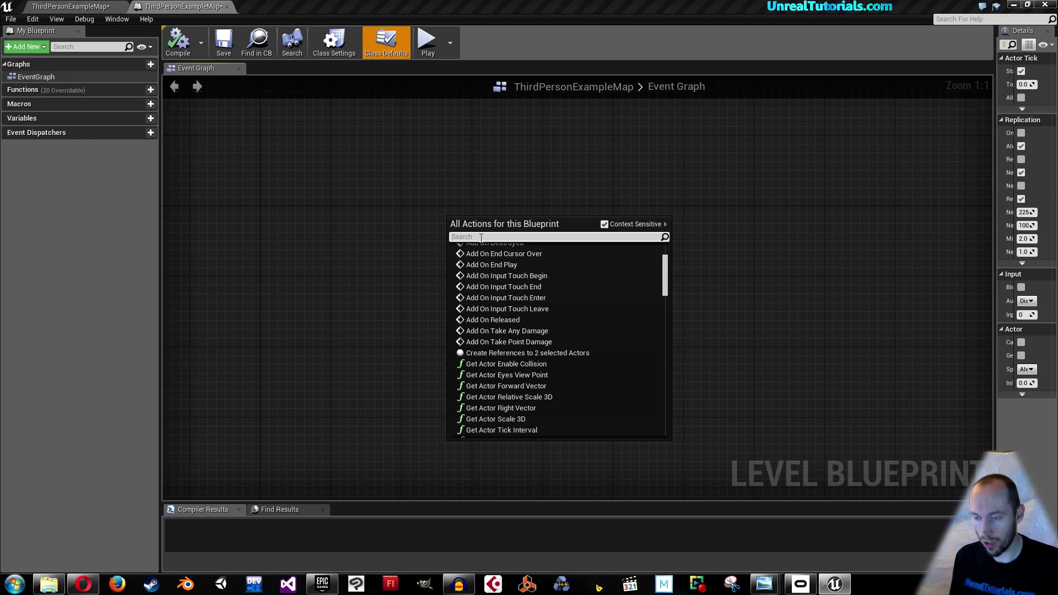
{"action": "type", "text": "ref"}
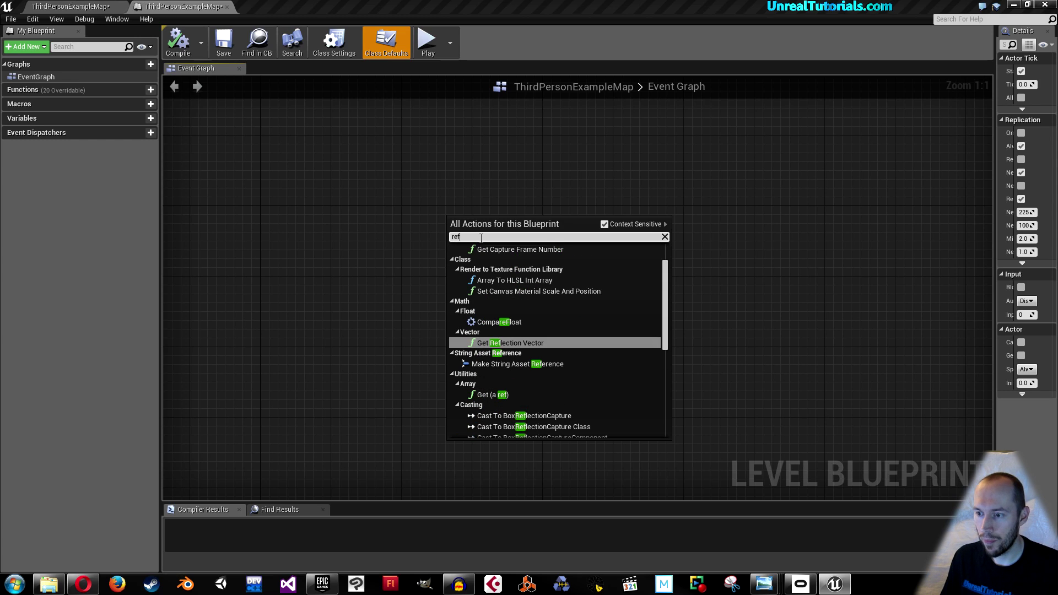
{"action": "type", "text": "er"}
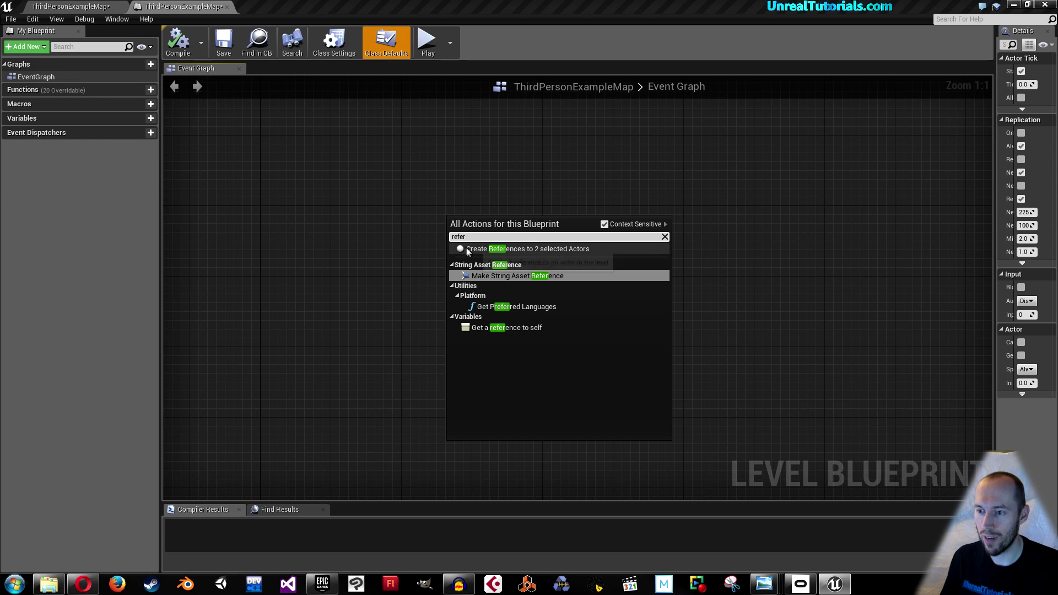
{"action": "left_click", "coordinate": [507, 249]}
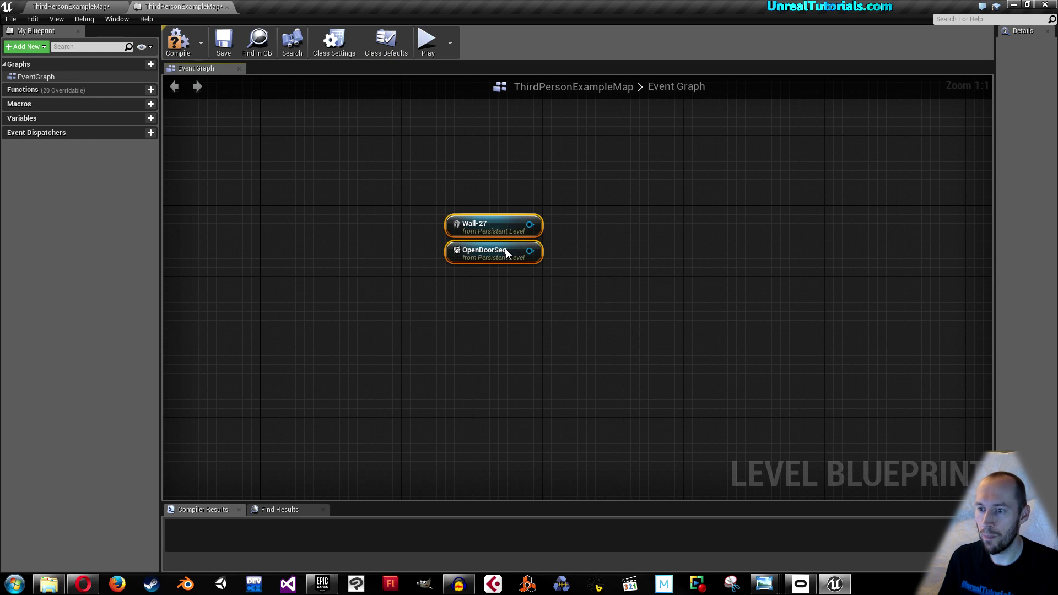
{"action": "left_click", "coordinate": [406, 187]}
{"action": "right_click_drag", "start_coordinate": [406, 187], "coordinate": [416, 229]}
{"action": "right_click_drag", "start_coordinate": [409, 188], "coordinate": [409, 215]}
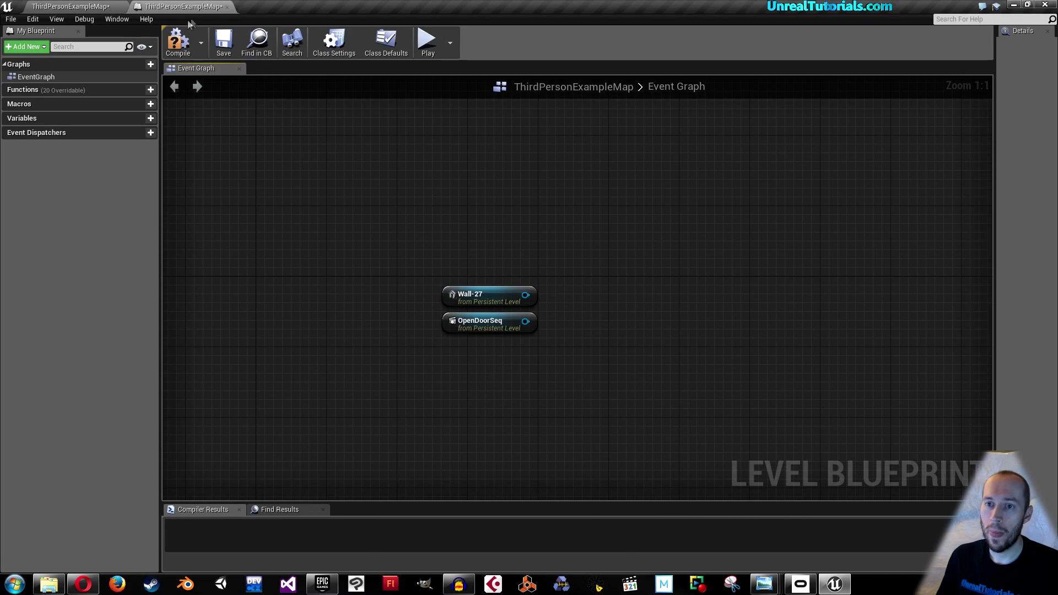
Step: Place a Box Trigger on the corridor floor in front of the brick wall door in the level
{"action": "left_click", "coordinate": [94, 6]}
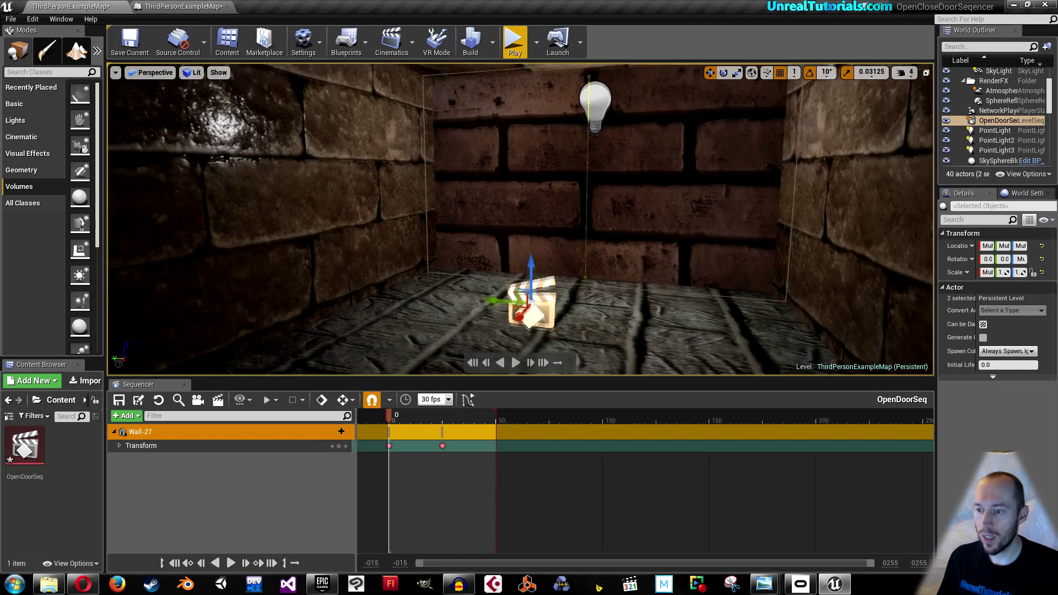
{"action": "right_click_drag", "start_coordinate": [519, 220], "coordinate": [330, 225]}
{"action": "key", "text": "w"}
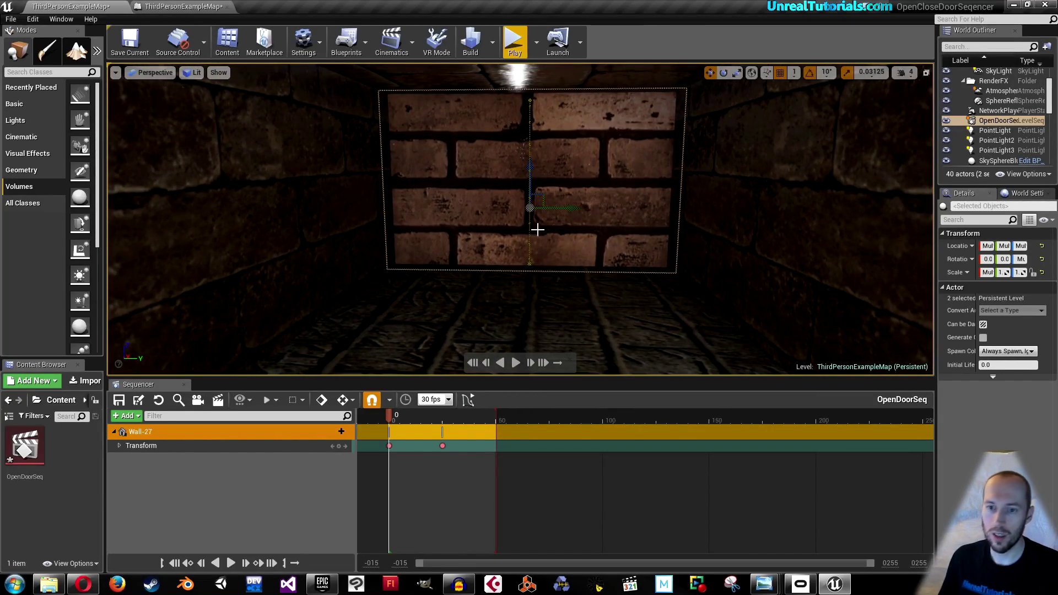
{"action": "left_click_drag", "start_coordinate": [114, 228], "coordinate": [184, 228]}
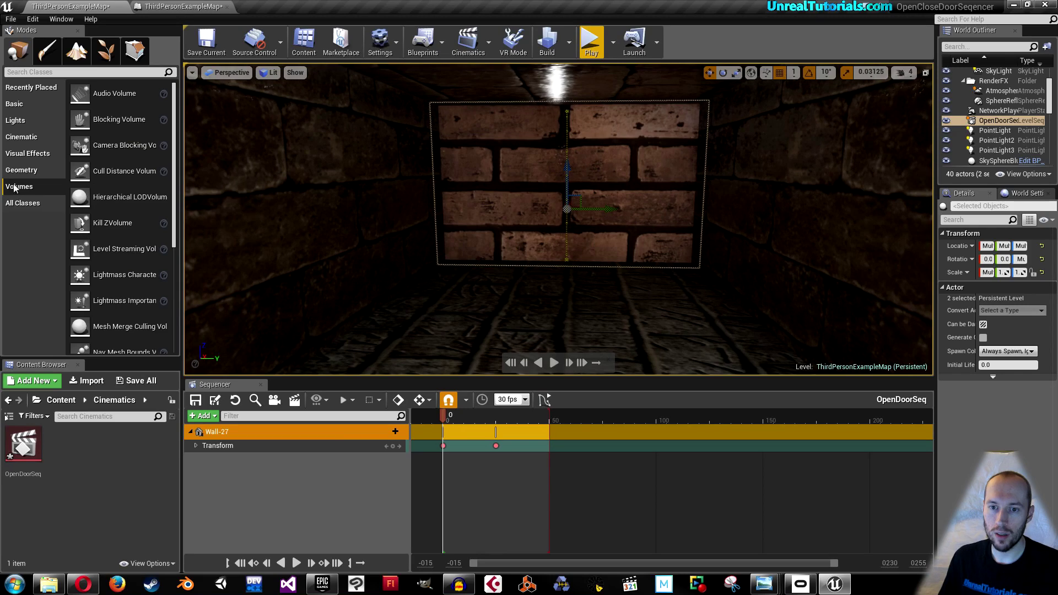
{"action": "left_click", "coordinate": [49, 73]}
{"action": "type", "text": "trigg"}
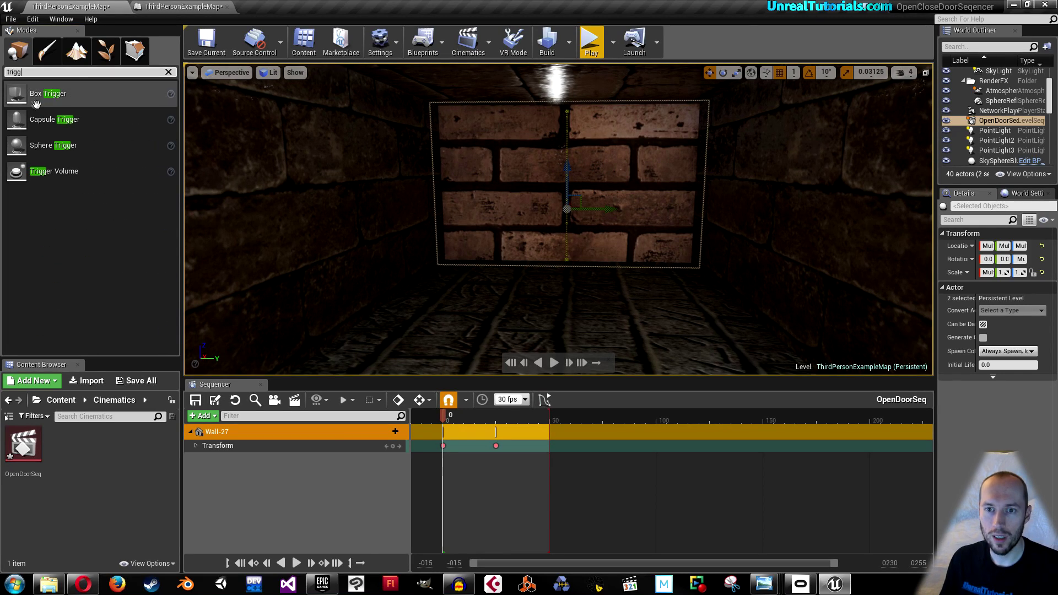
{"action": "left_click_drag", "start_coordinate": [17, 94], "coordinate": [568, 258]}
Step: Scale the trigger box to span the corridor's width and reach up to near the top of the door wall
{"action": "scroll", "coordinate": [568, 262], "scroll_direction": "up", "scroll_amount": 6}
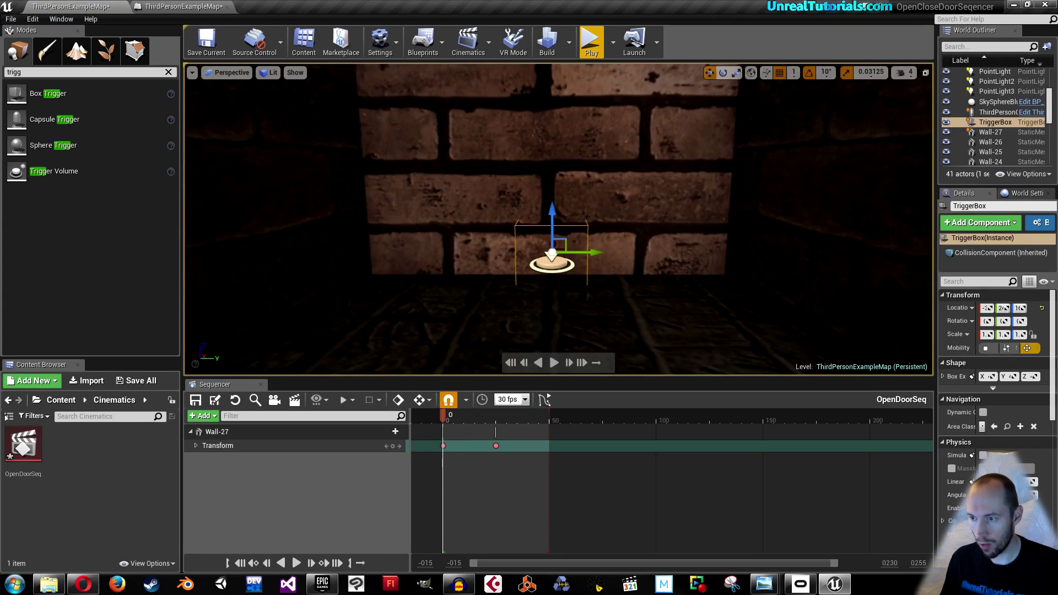
{"action": "key", "text": "e"}
{"action": "key", "text": "r"}
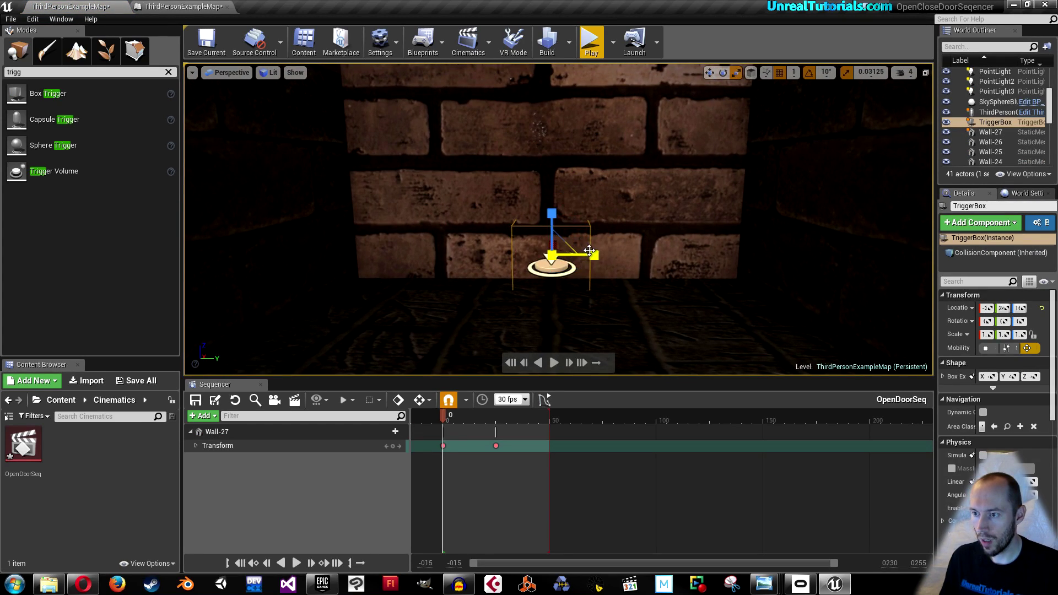
{"action": "left_click_drag", "start_coordinate": [593, 255], "coordinate": [666, 255]}
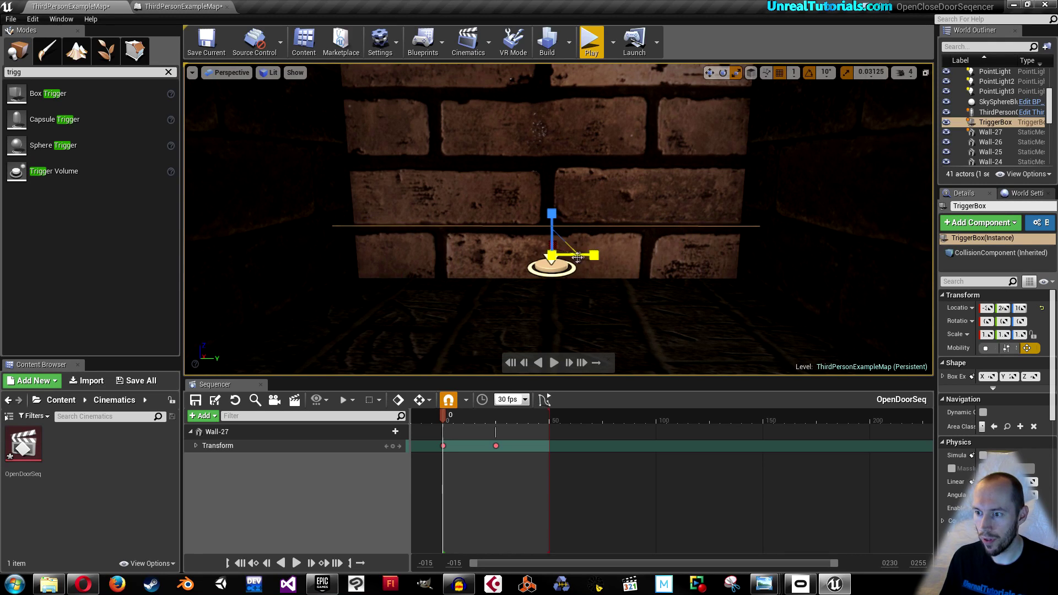
{"action": "scroll", "coordinate": [566, 213], "scroll_direction": "down", "scroll_amount": 4}
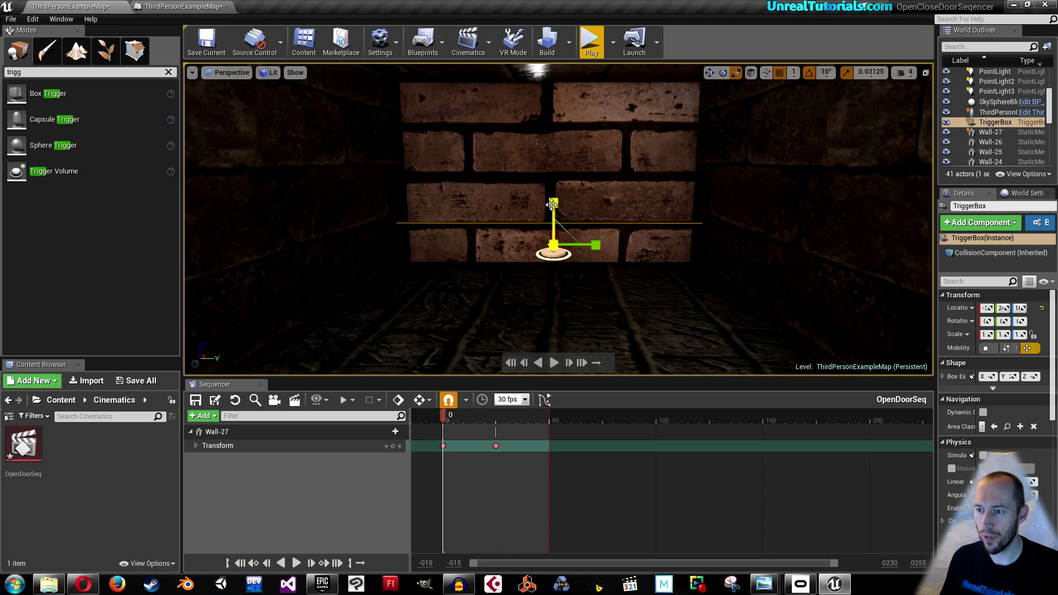
{"action": "left_click_drag", "start_coordinate": [552, 204], "coordinate": [552, 96]}
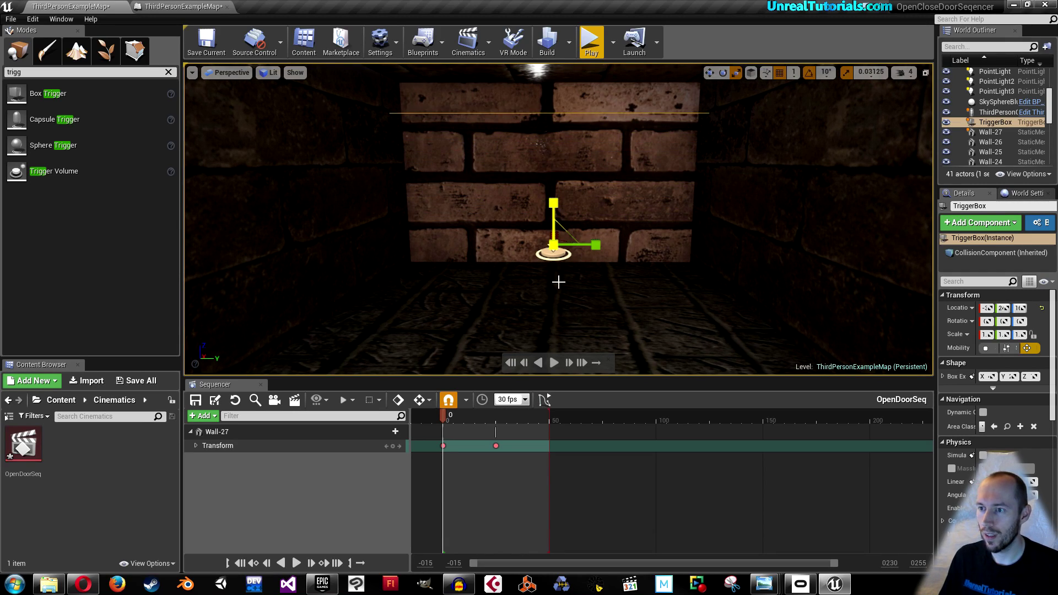
Step: Lengthen the trigger box along the corridor on both sides of the door and raise it slightly
{"action": "right_click_drag", "start_coordinate": [558, 282], "coordinate": [572, 338]}
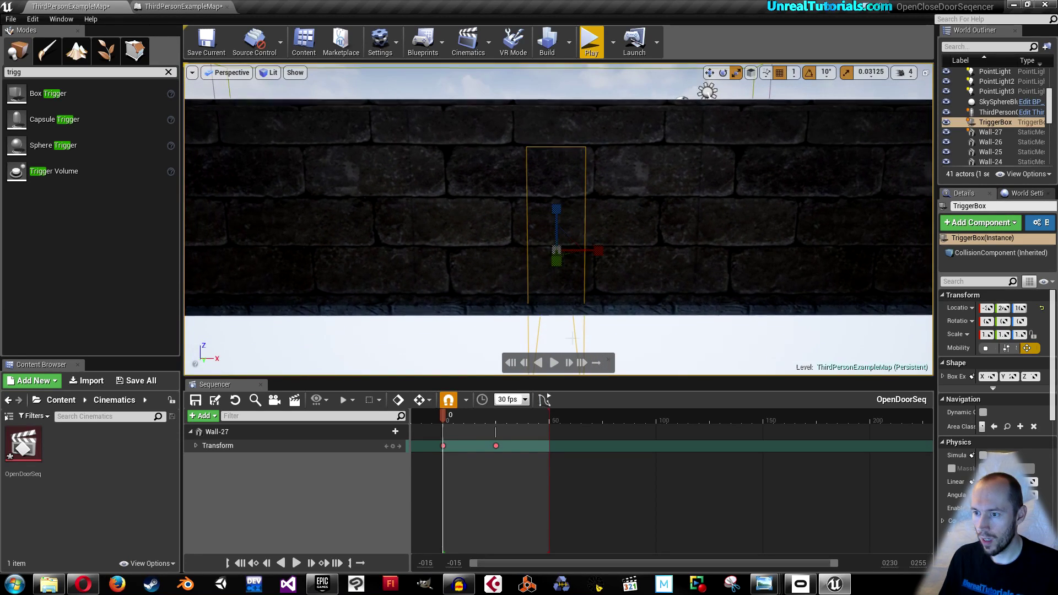
{"action": "left_click_drag", "start_coordinate": [599, 254], "coordinate": [741, 254]}
{"action": "right_click_drag", "start_coordinate": [600, 251], "coordinate": [754, 266]}
{"action": "key", "text": "w"}
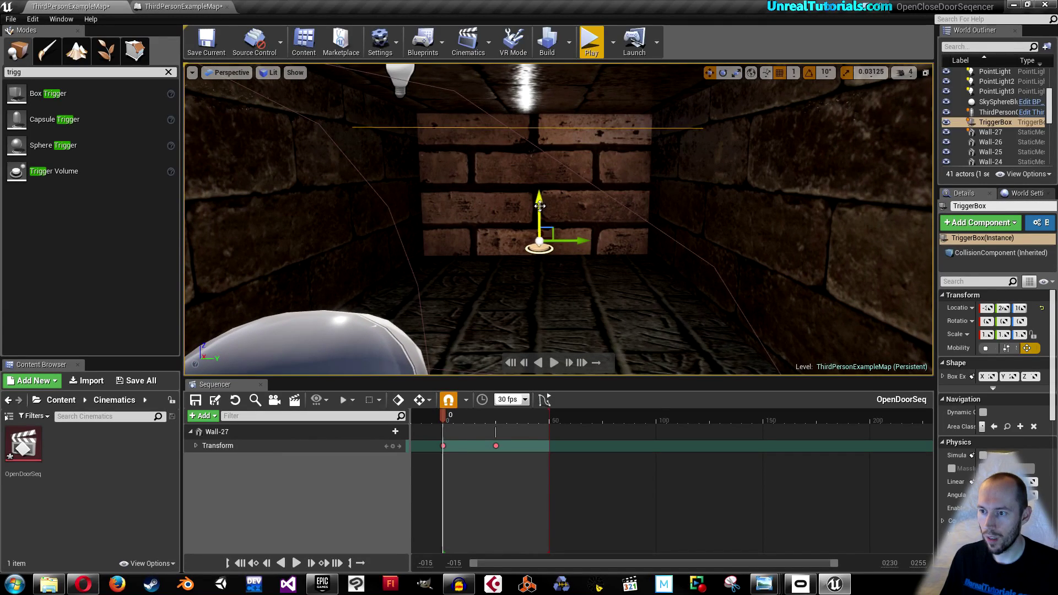
{"action": "left_click_drag", "start_coordinate": [539, 206], "coordinate": [539, 192]}
{"action": "right_click_drag", "start_coordinate": [537, 205], "coordinate": [455, 139]}
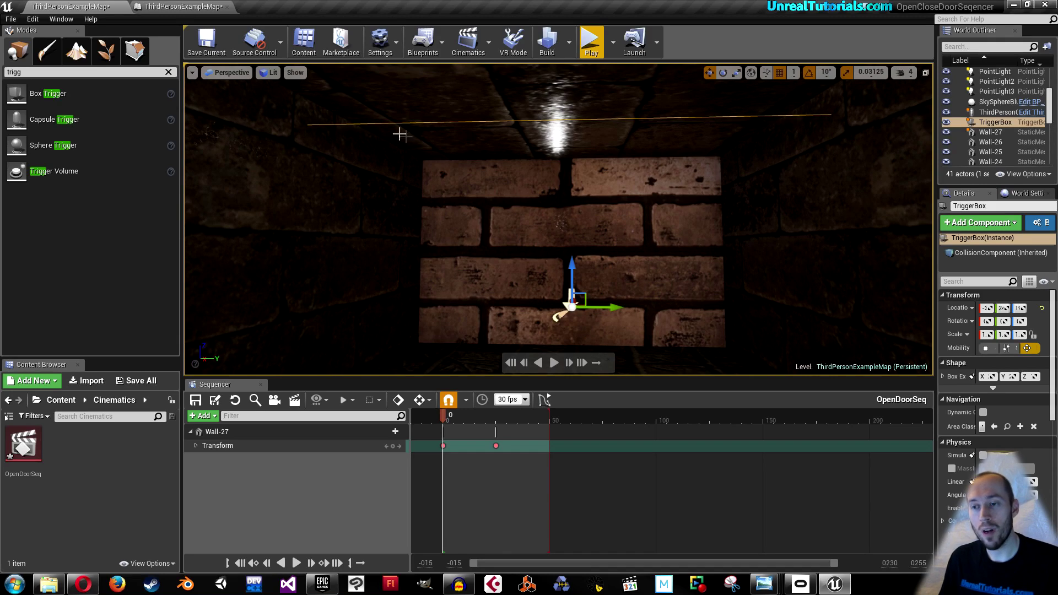
Step: Add an On Actor Begin Overlap event for the trigger box to the Level Blueprint's event graph
{"action": "left_click", "coordinate": [183, 6]}
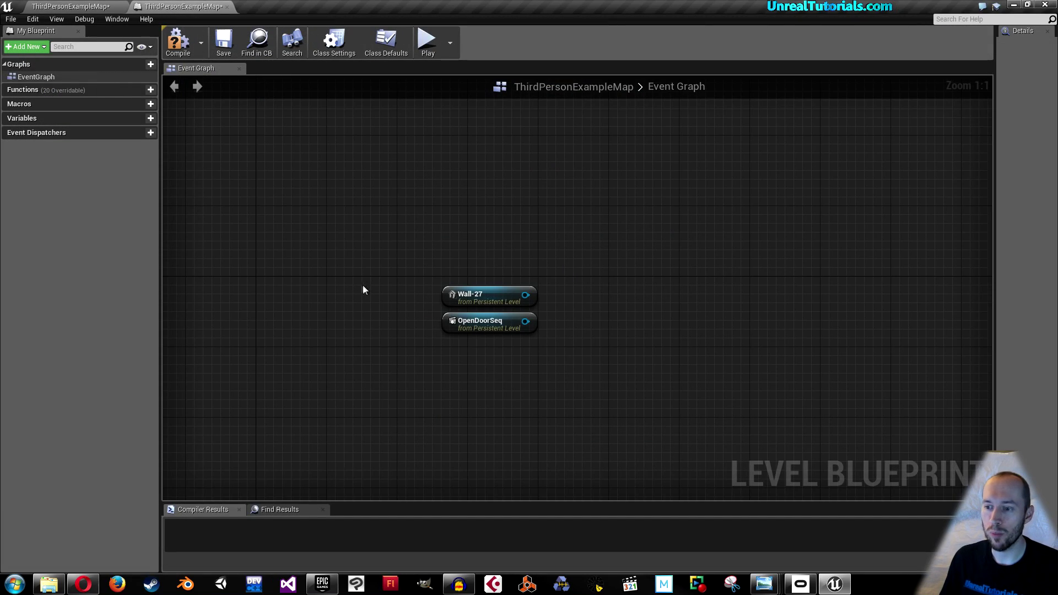
{"action": "right_click", "coordinate": [358, 174]}
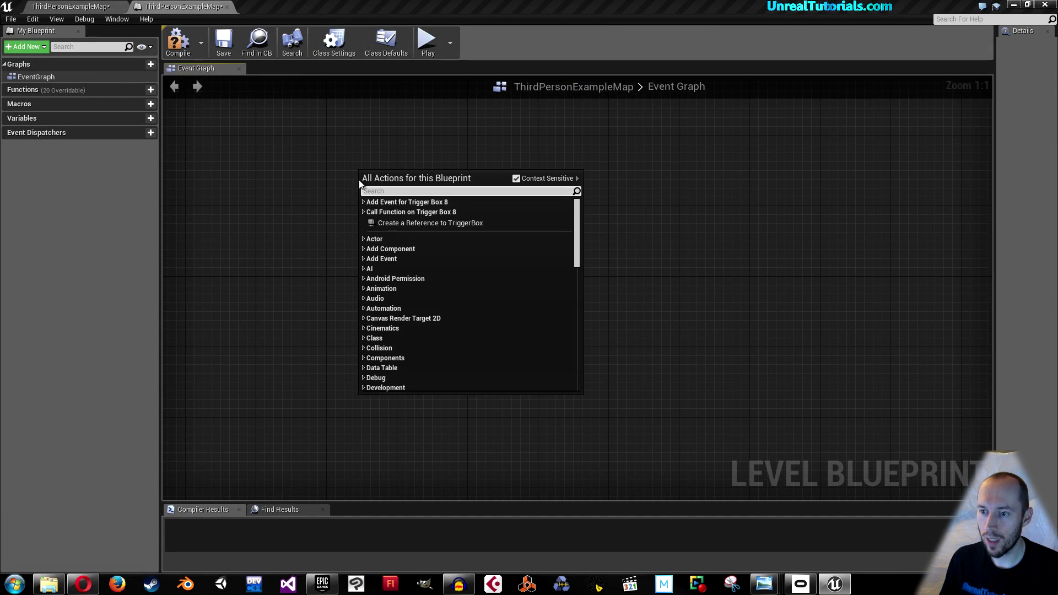
{"action": "left_click", "coordinate": [363, 202]}
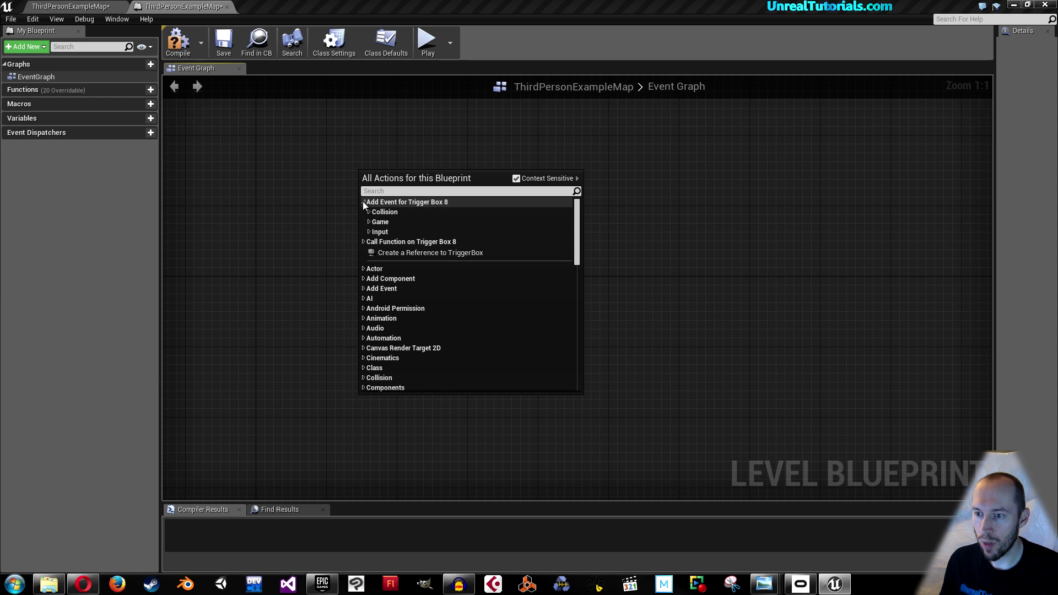
{"action": "left_click", "coordinate": [368, 212]}
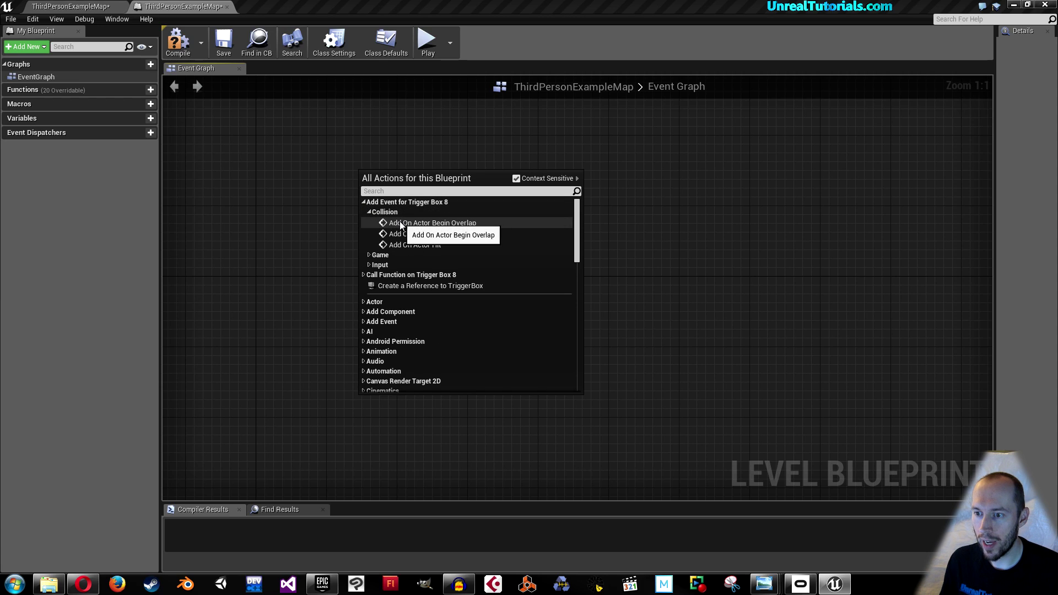
{"action": "left_click", "coordinate": [394, 222]}
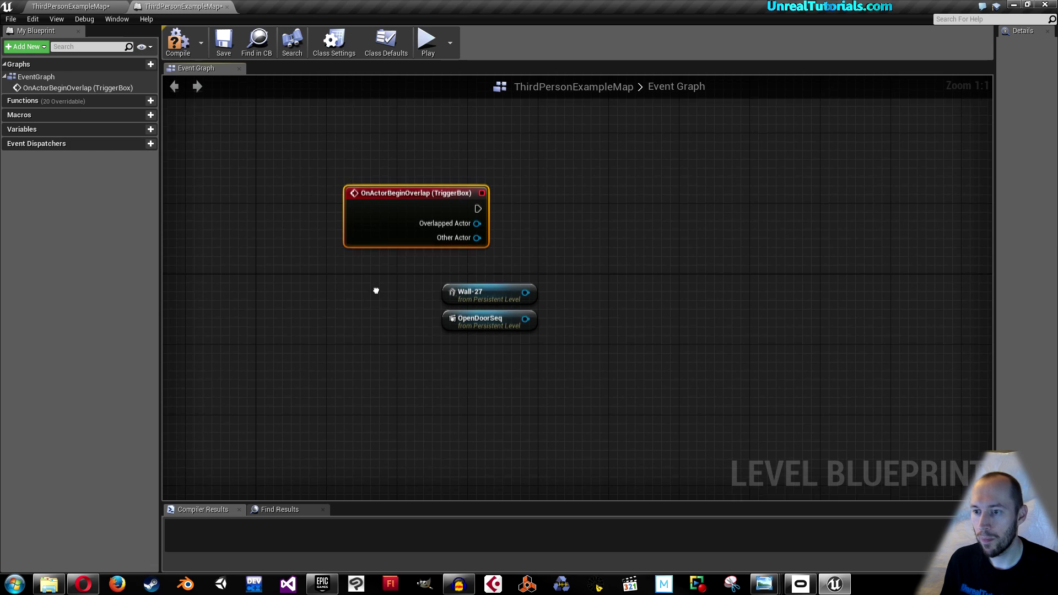
Step: Add an On Actor End Overlap event for the trigger box below the actor reference nodes
{"action": "right_click_drag", "start_coordinate": [375, 290], "coordinate": [372, 213]}
{"action": "right_click", "coordinate": [354, 292]}
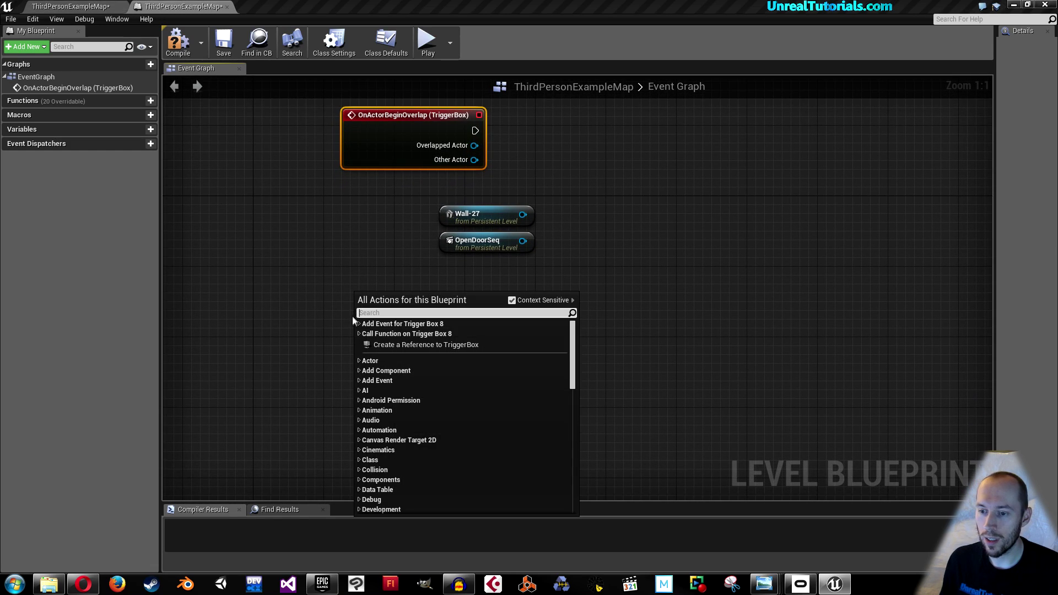
{"action": "left_click", "coordinate": [359, 324]}
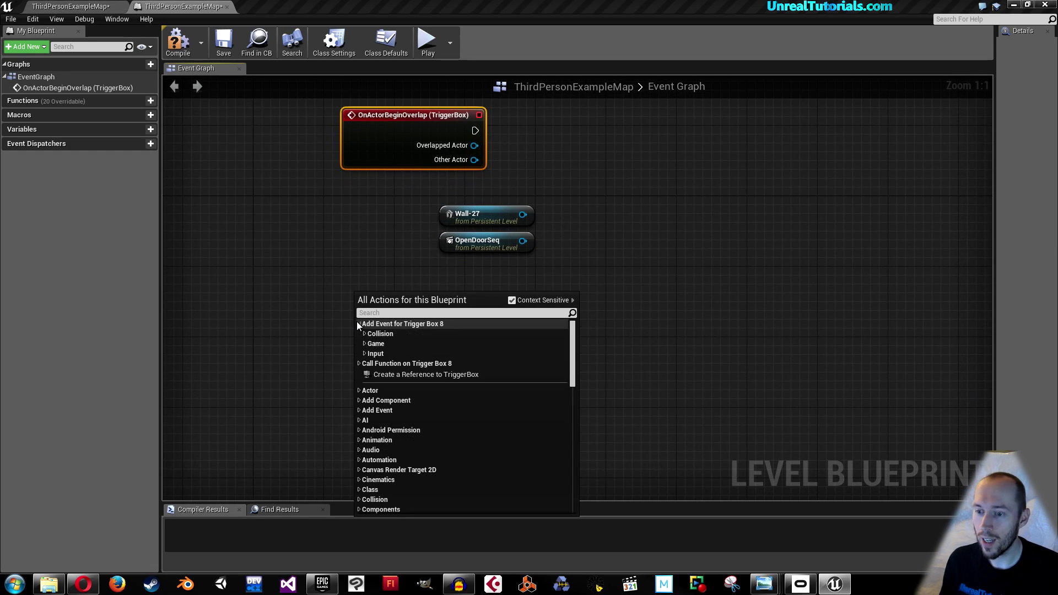
{"action": "left_click", "coordinate": [364, 333]}
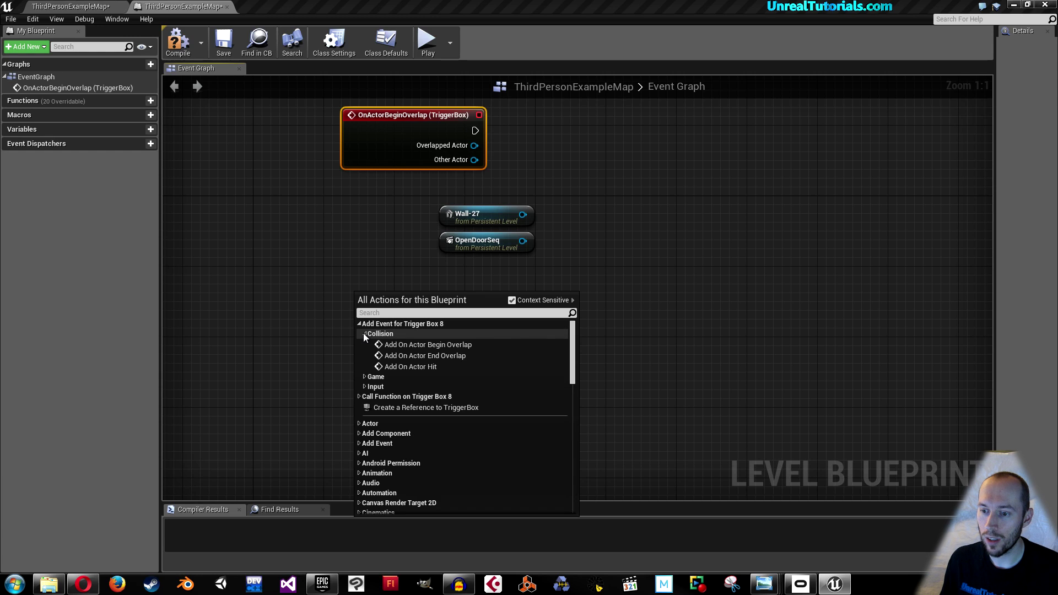
{"action": "left_click", "coordinate": [418, 356]}
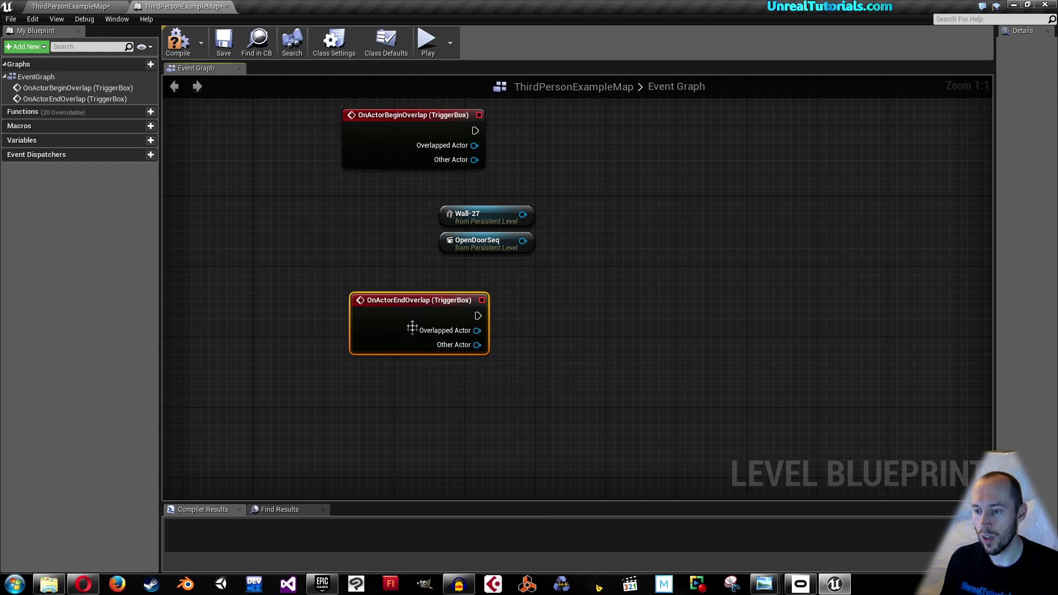
{"action": "left_click_drag", "start_coordinate": [412, 330], "coordinate": [409, 303]}
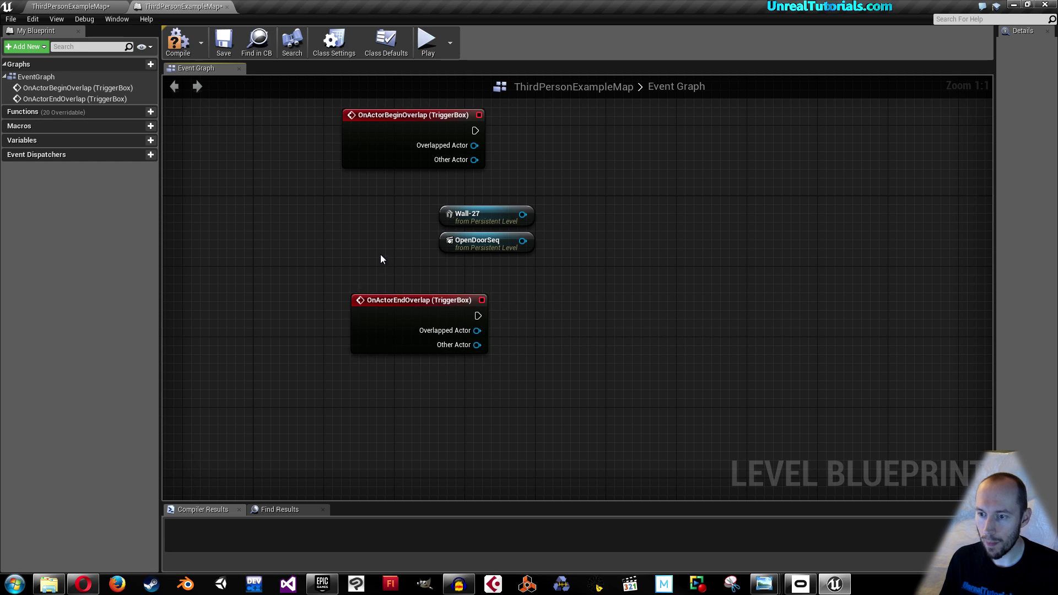
Step: Move the wall reference node aside and add a Play (SequencePlayer) node from the OpenDoorSeq reference
{"action": "right_click_drag", "start_coordinate": [380, 253], "coordinate": [354, 277]}
{"action": "left_click", "coordinate": [452, 253]}
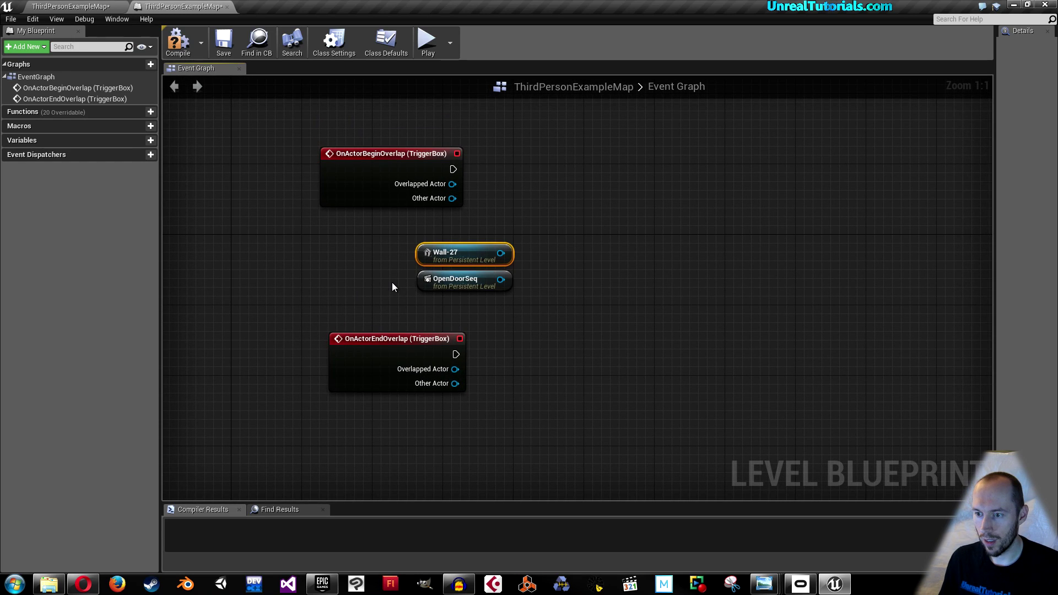
{"action": "left_click_drag", "start_coordinate": [454, 253], "coordinate": [316, 261]}
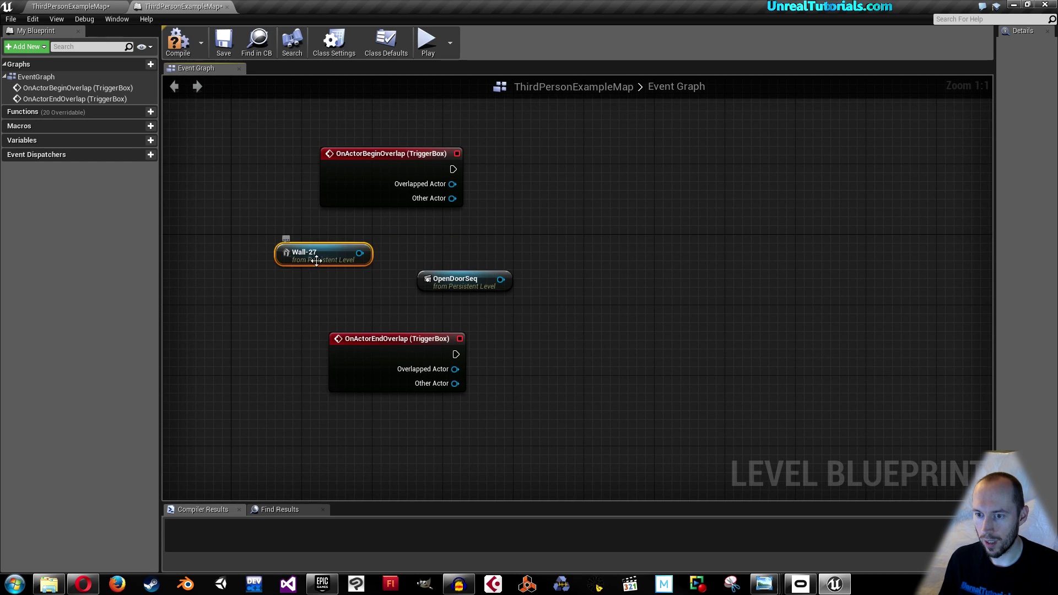
{"action": "mouse_move", "coordinate": [447, 282]}
{"action": "left_mouse_down"}
{"action": "mouse_move", "coordinate": [441, 264]}
{"action": "mouse_move", "coordinate": [437, 273]}
{"action": "left_mouse_up"}
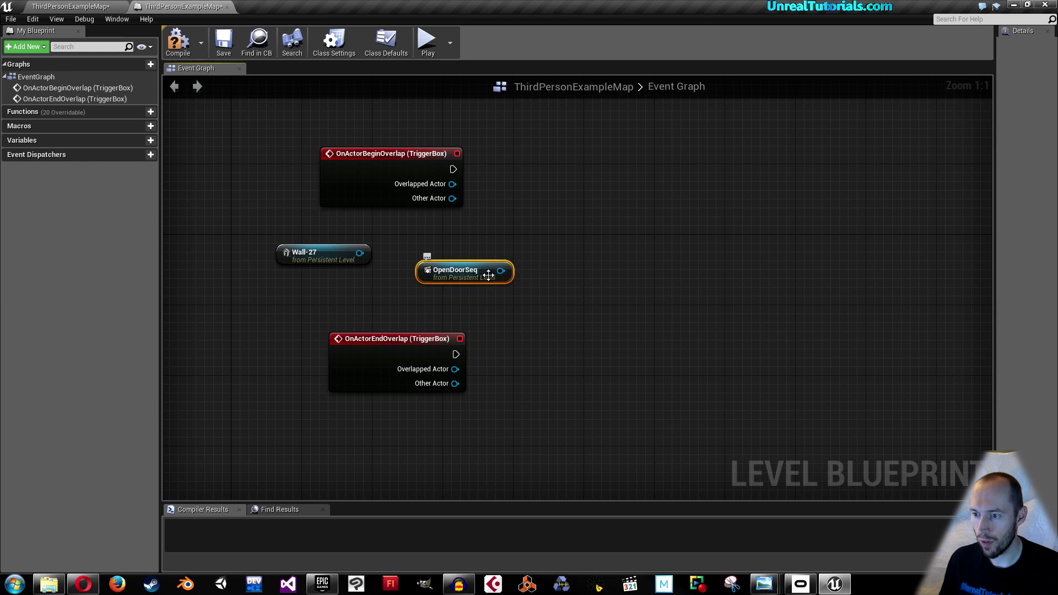
{"action": "left_click_drag", "start_coordinate": [500, 270], "coordinate": [547, 232]}
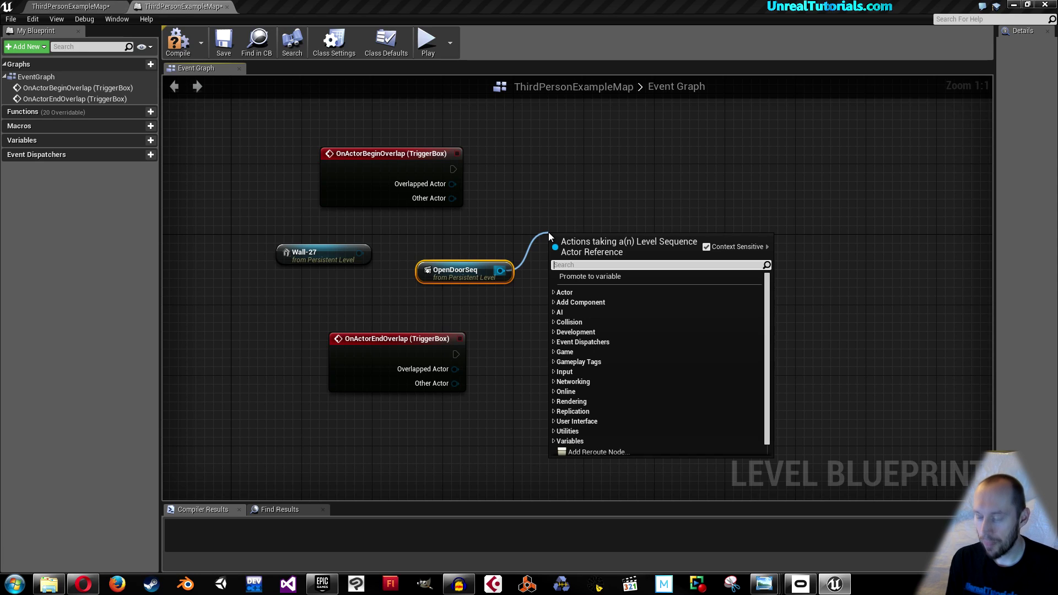
{"action": "type", "text": "play"}
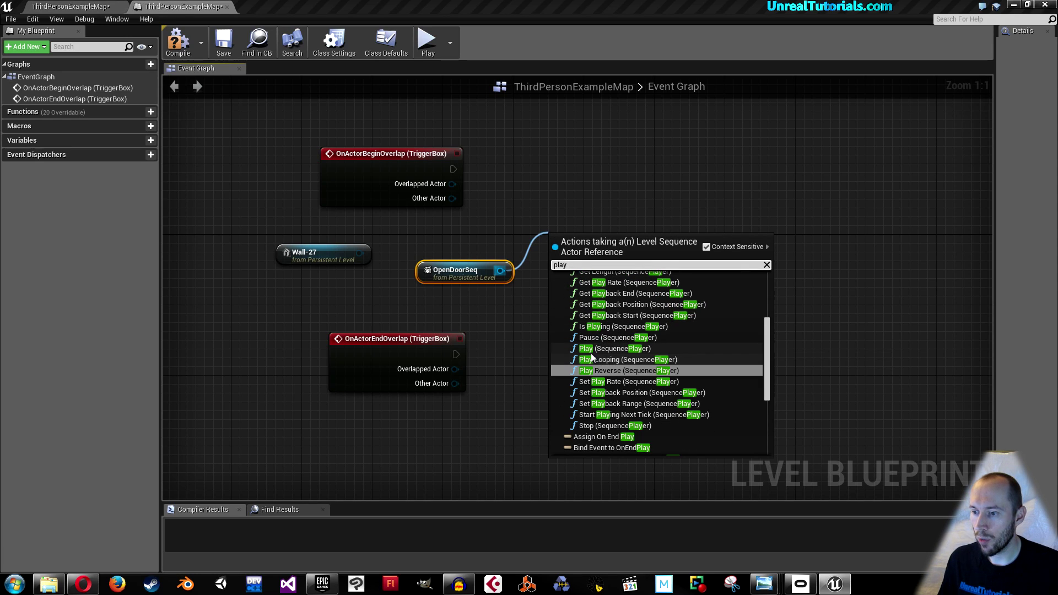
{"action": "left_click", "coordinate": [628, 349]}
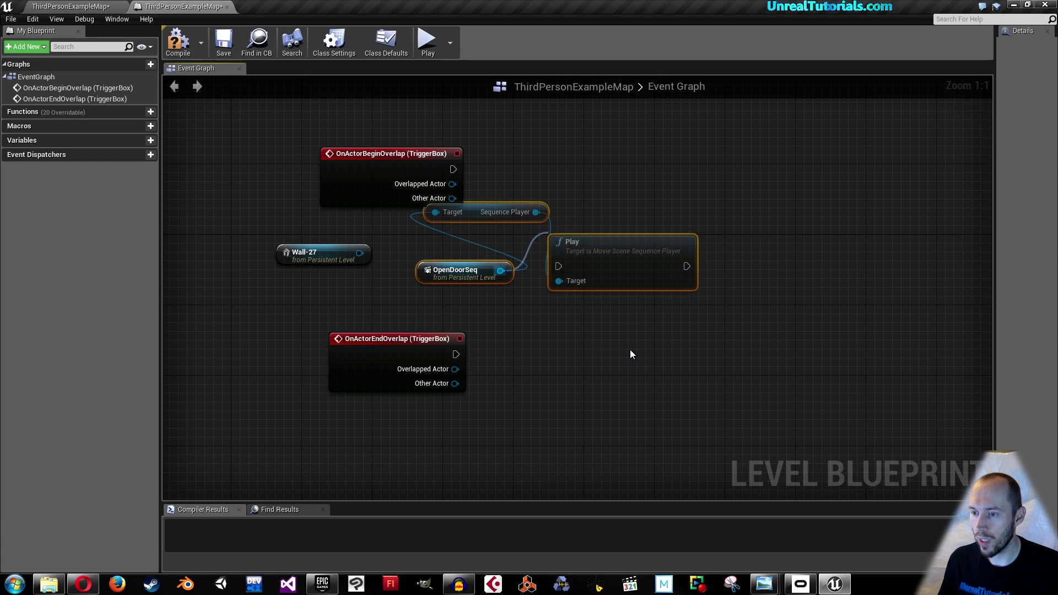
Step: Stack the Sequence Player and OpenDoorSeq nodes under the Play node and place the group beside the begin overlap event
{"action": "left_click_drag", "start_coordinate": [586, 248], "coordinate": [622, 169]}
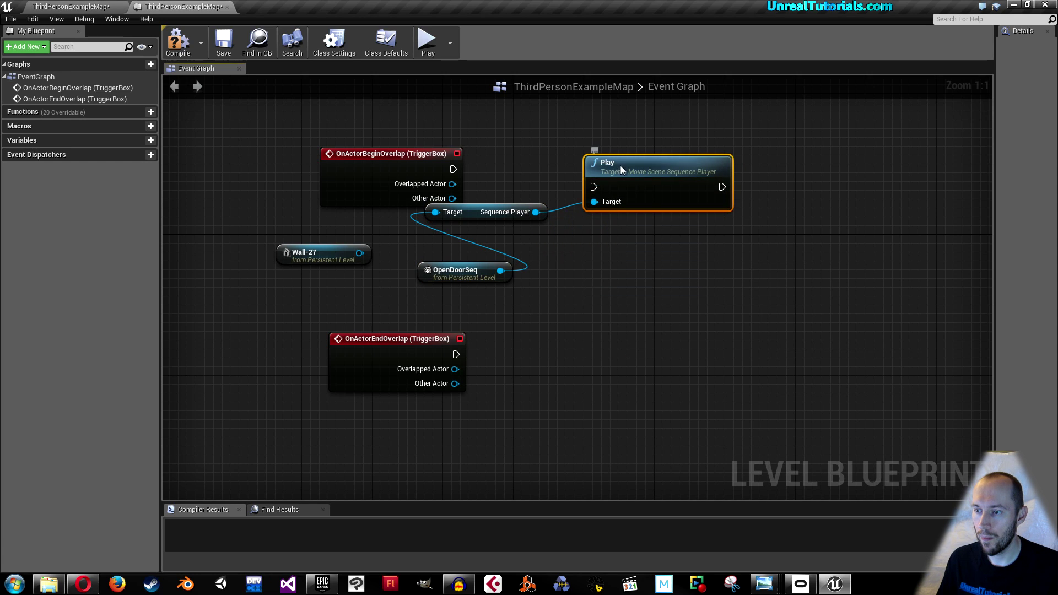
{"action": "left_click_drag", "start_coordinate": [489, 206], "coordinate": [640, 212]}
{"action": "left_click_drag", "start_coordinate": [461, 273], "coordinate": [651, 217]}
{"action": "left_click", "coordinate": [633, 217], "text": "ctrl"}
{"action": "left_click_drag", "start_coordinate": [561, 157], "coordinate": [679, 257]}
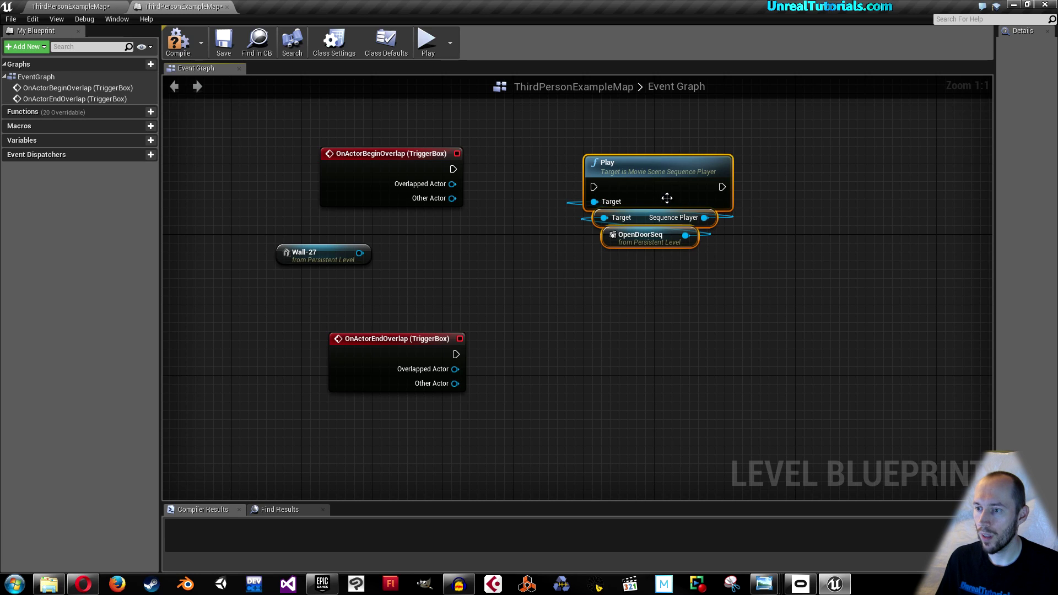
{"action": "left_click_drag", "start_coordinate": [661, 174], "coordinate": [600, 156]}
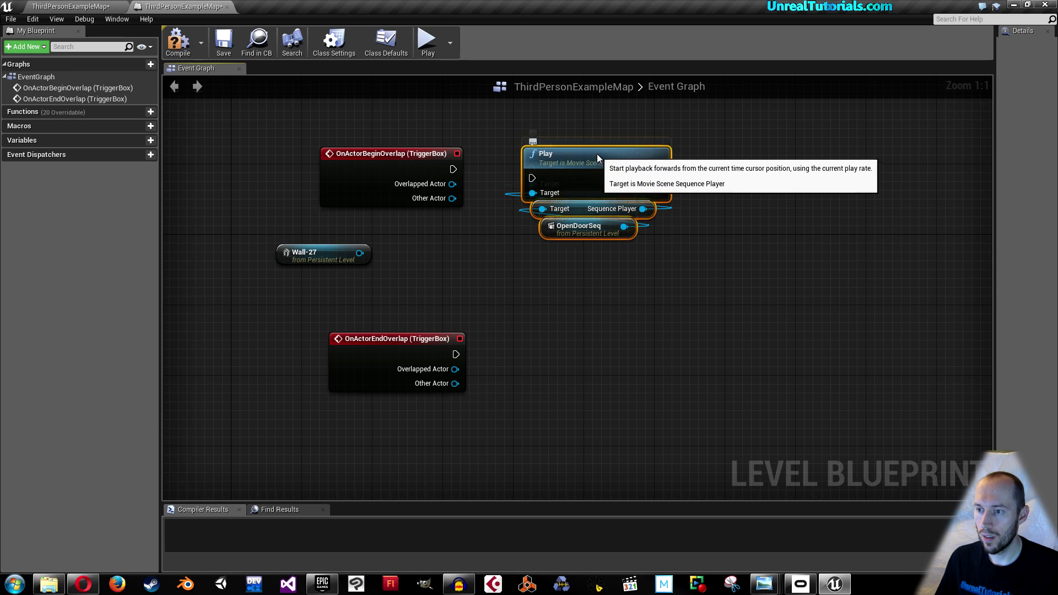
Step: Connect the OnActorBeginOverlap event's execution output to the Play node
{"action": "left_click", "coordinate": [480, 166]}
{"action": "left_click_drag", "start_coordinate": [452, 169], "coordinate": [532, 169]}
{"action": "right_click_drag", "start_coordinate": [524, 315], "coordinate": [522, 306]}
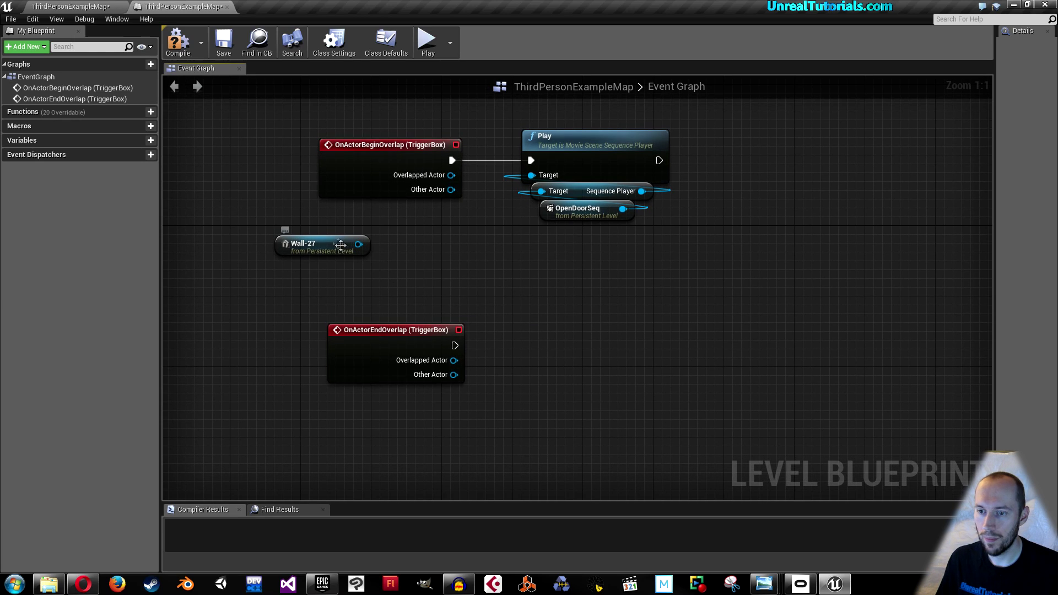
Step: Delete the unused wall reference node and align the OnActorEndOverlap event under the begin overlap event
{"action": "left_click", "coordinate": [324, 251]}
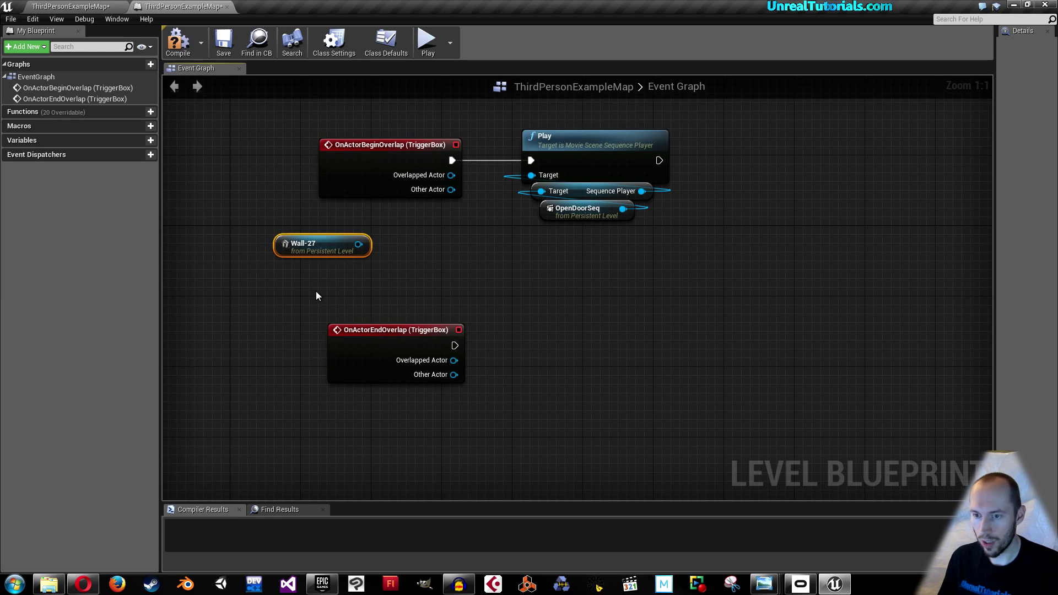
{"action": "key", "text": "Delete"}
{"action": "left_click_drag", "start_coordinate": [364, 337], "coordinate": [354, 311]}
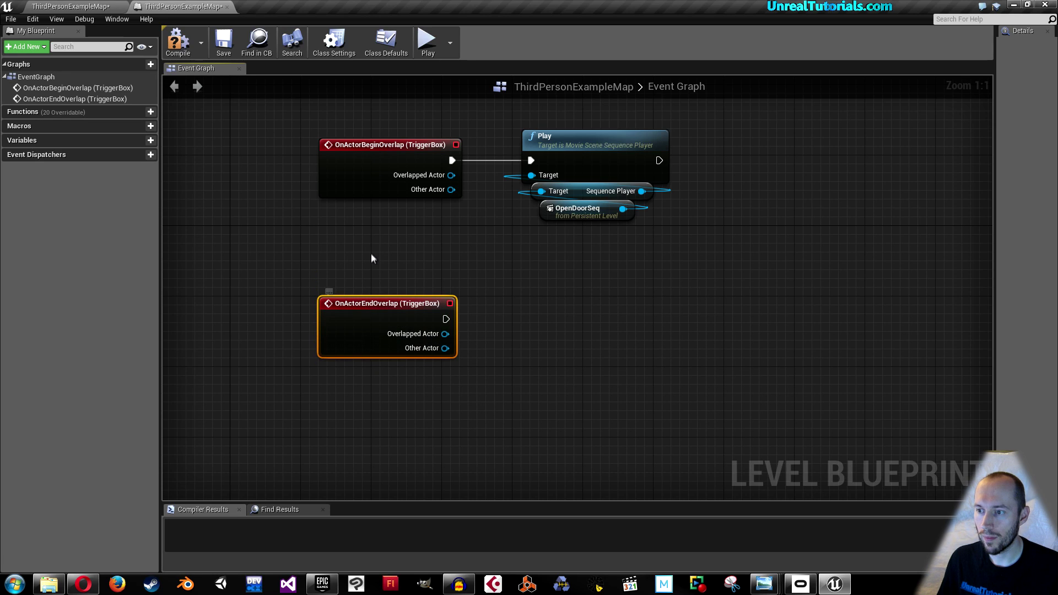
Step: Duplicate the Sequence Player and OpenDoorSeq nodes and place the copies beside the OnActorEndOverlap event
{"action": "left_click", "coordinate": [371, 259]}
{"action": "left_click_drag", "start_coordinate": [564, 263], "coordinate": [544, 202]}
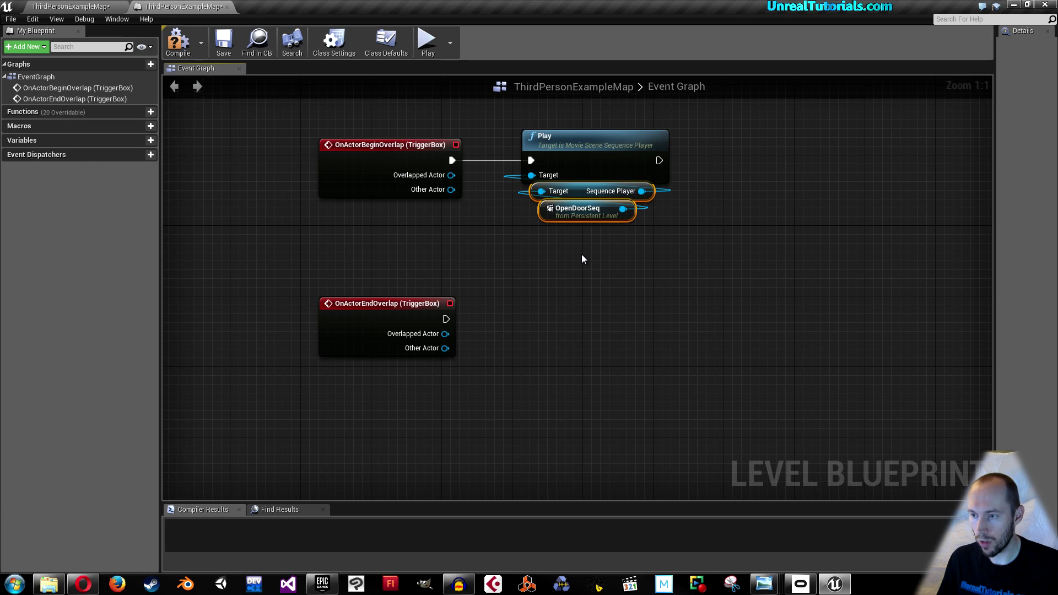
{"action": "key", "text": "ctrl+c"}
{"action": "key", "text": "ctrl+v"}
{"action": "left_click_drag", "start_coordinate": [616, 247], "coordinate": [569, 356]}
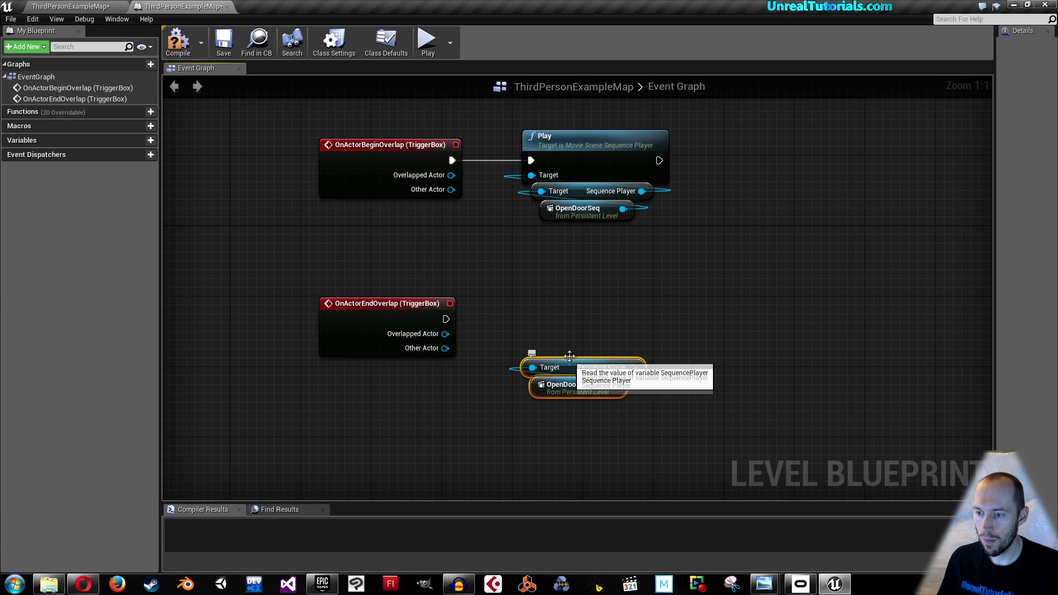
Step: Add a Play Reverse (SequencePlayer) node without its extra Sequence Player getter and stack it above the copied nodes, beside the end overlap event
{"action": "left_click_drag", "start_coordinate": [632, 368], "coordinate": [652, 329]}
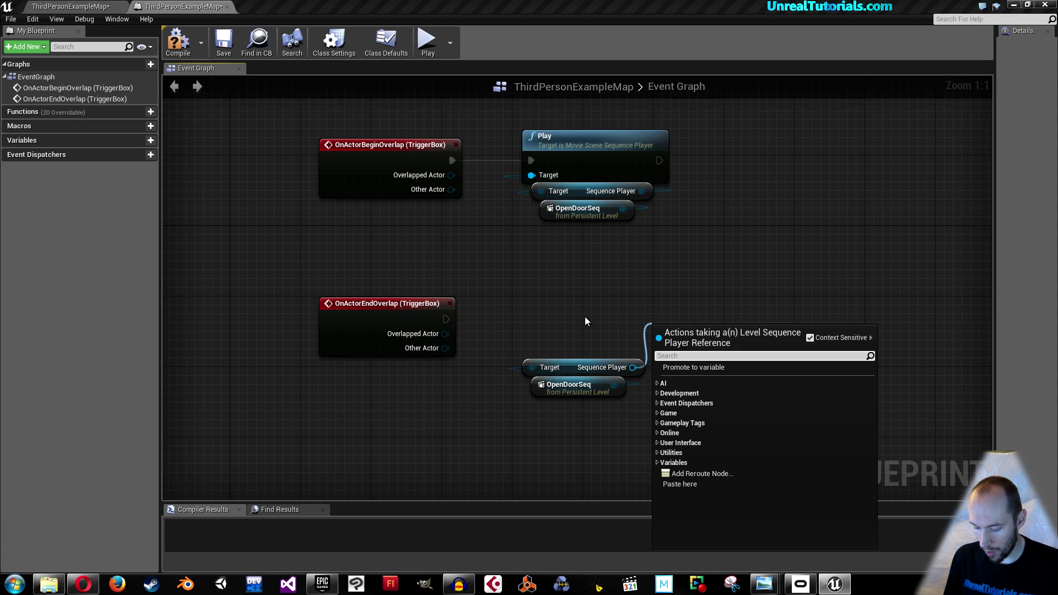
{"action": "type", "text": "reverse"}
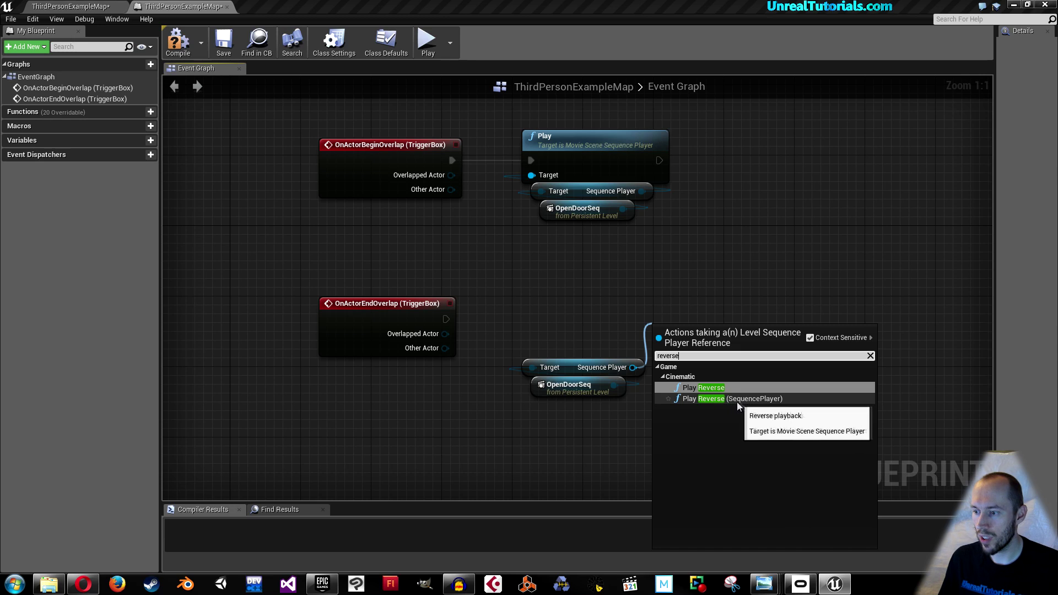
{"action": "left_click", "coordinate": [718, 400]}
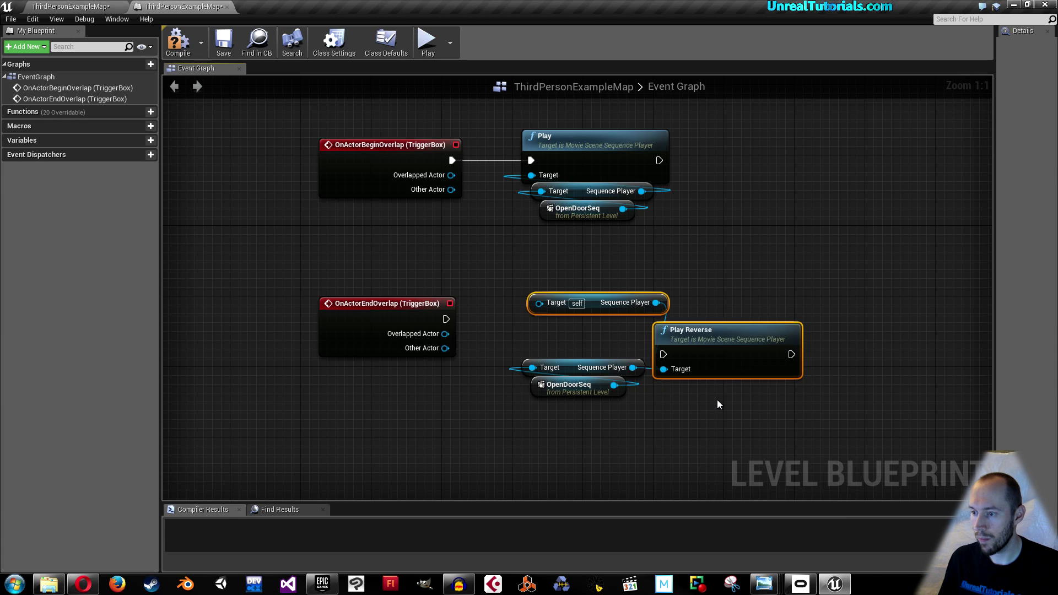
{"action": "key", "text": "Delete"}
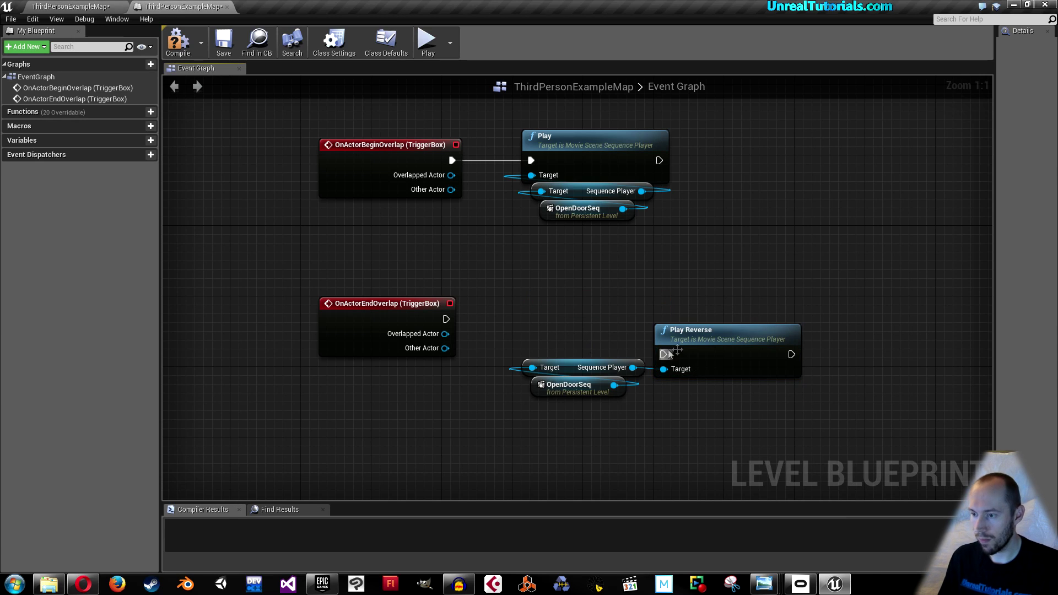
{"action": "left_click_drag", "start_coordinate": [728, 338], "coordinate": [597, 313]}
{"action": "left_click", "coordinate": [483, 278]}
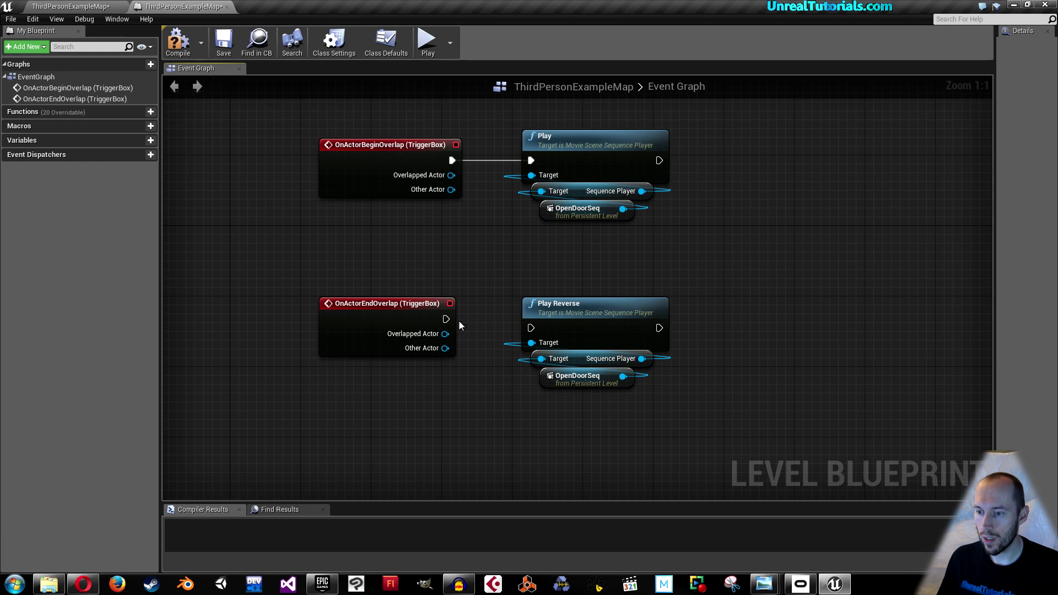
Step: Connect the OnActorEndOverlap event's execution output to Play Reverse, and compile and save the Level Blueprint
{"action": "left_click_drag", "start_coordinate": [444, 318], "coordinate": [531, 328]}
{"action": "left_click", "coordinate": [175, 39]}
{"action": "left_click", "coordinate": [216, 39]}
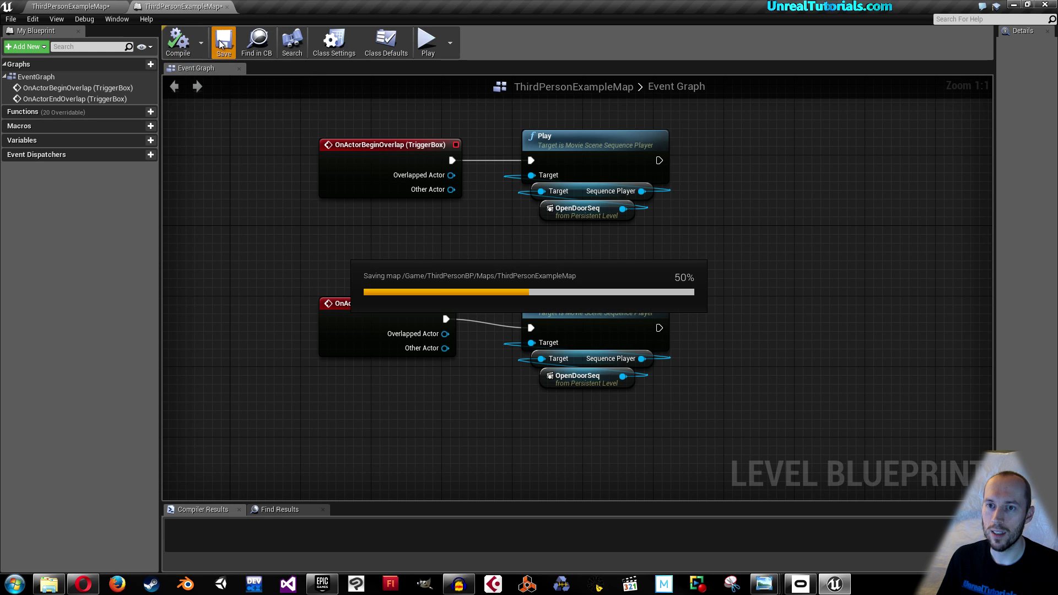
Step: Play-test the level from the map editor, running the character through the corridor door and back, and stop the session
{"action": "left_click", "coordinate": [69, 7]}
{"action": "left_click", "coordinate": [589, 43]}
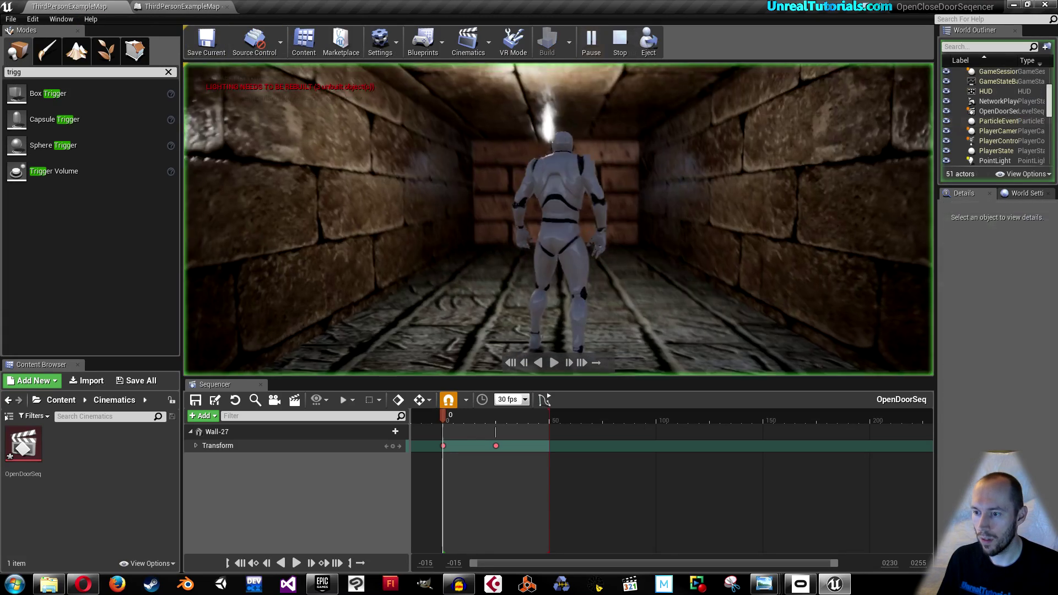
{"action": "key", "text": "w"}
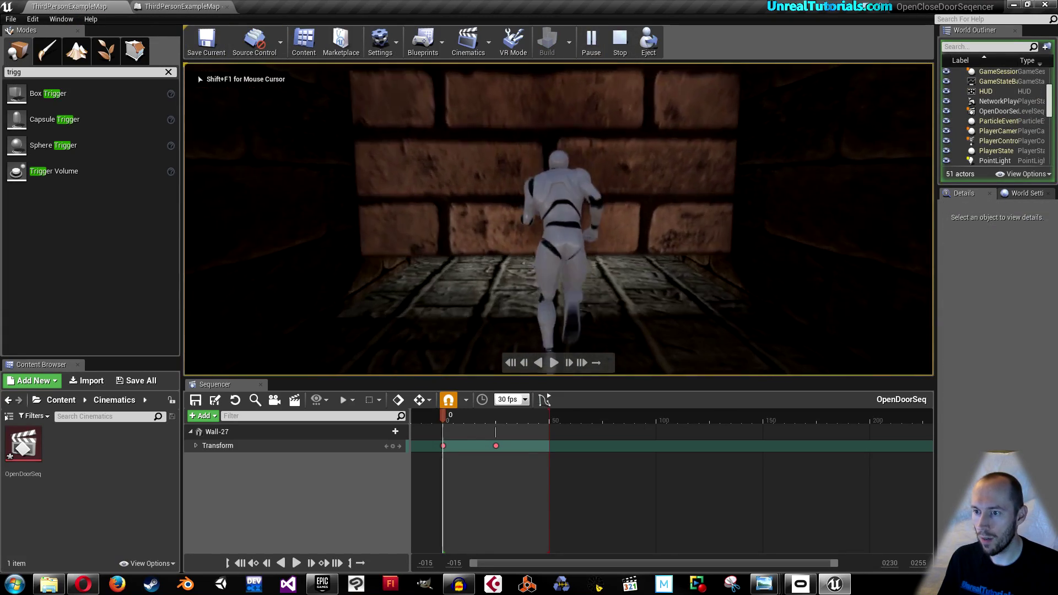
{"action": "key", "text": "s"}
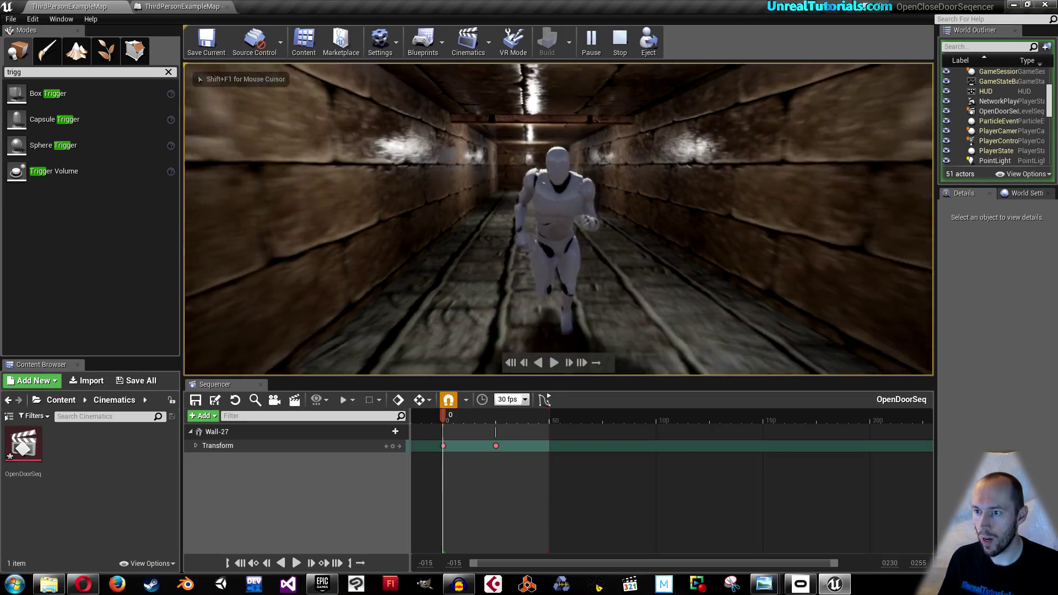
{"action": "key", "text": "w"}
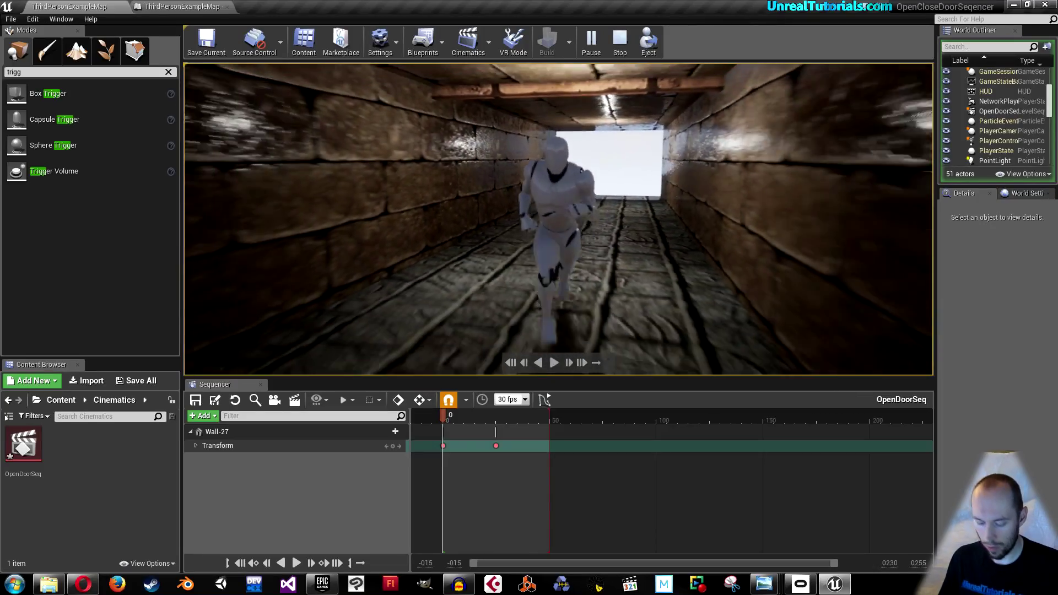
{"action": "key", "text": "w"}
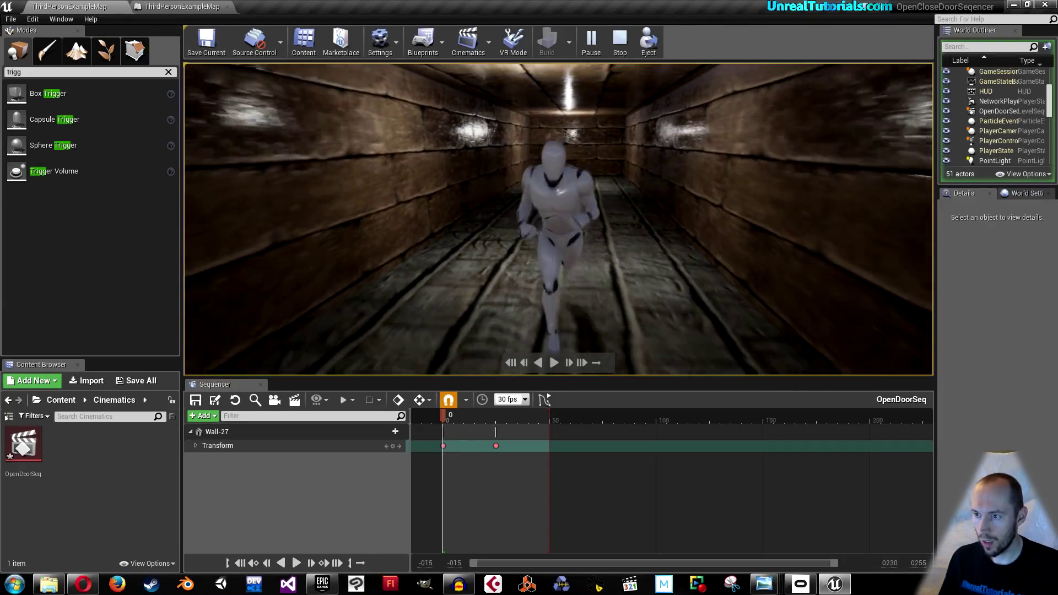
{"action": "key", "text": "s"}
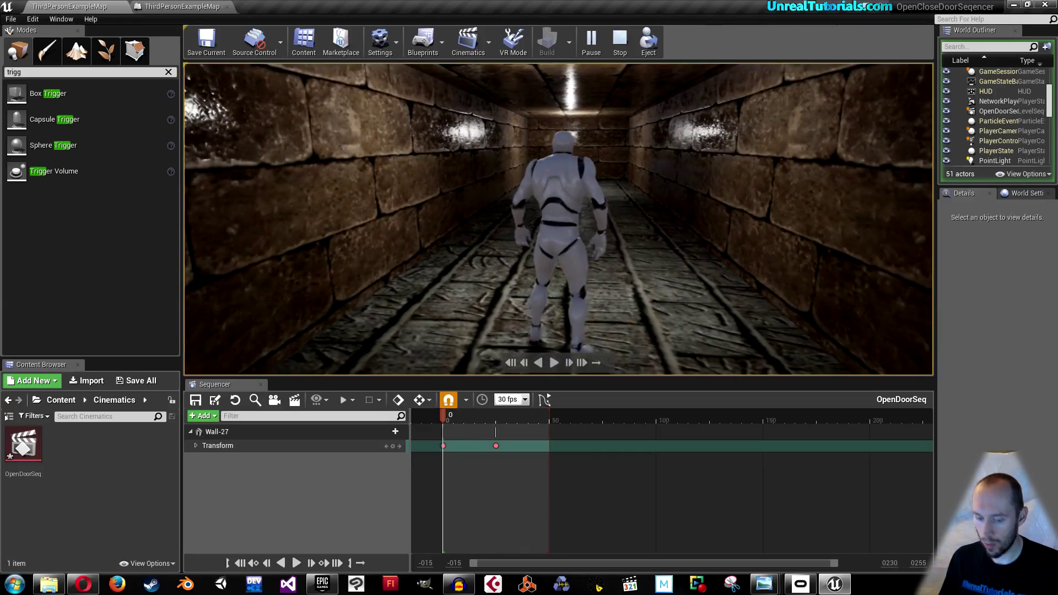
{"action": "key", "text": "Escape"}
Step: Select the trigger box in front of the door wall and adjust its size with the Scale tool
{"action": "left_click_drag", "start_coordinate": [557, 220], "coordinate": [557, 287]}
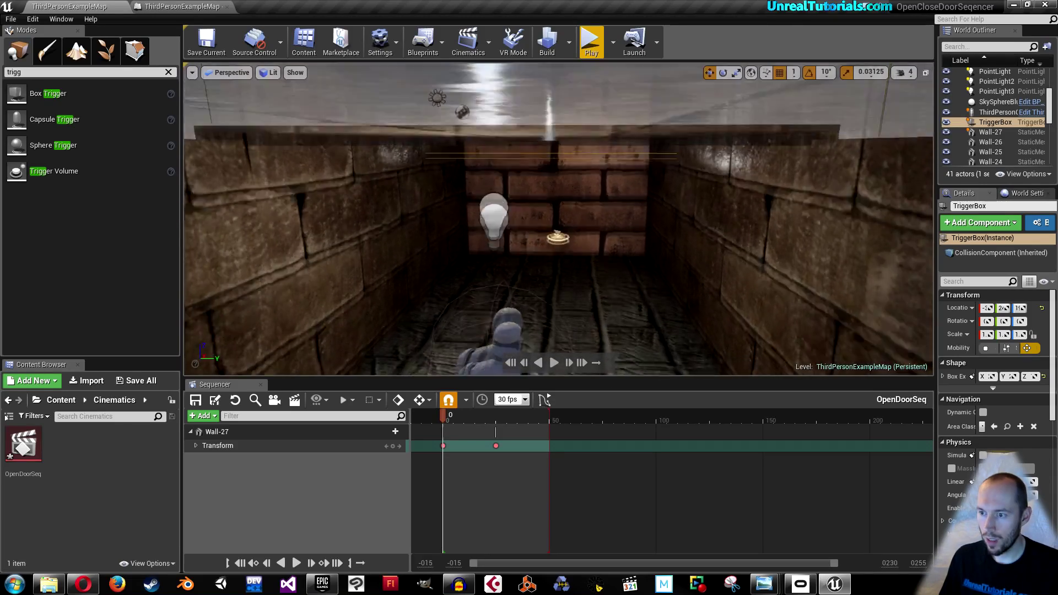
{"action": "left_click", "coordinate": [503, 135]}
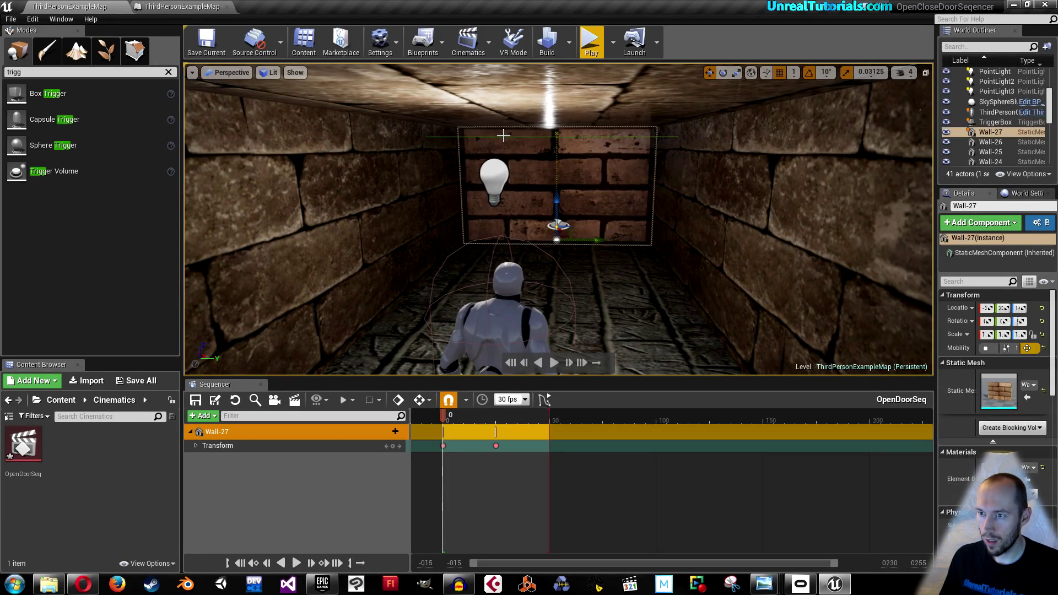
{"action": "left_click", "coordinate": [502, 135]}
{"action": "right_click_drag", "start_coordinate": [513, 154], "coordinate": [485, 166]}
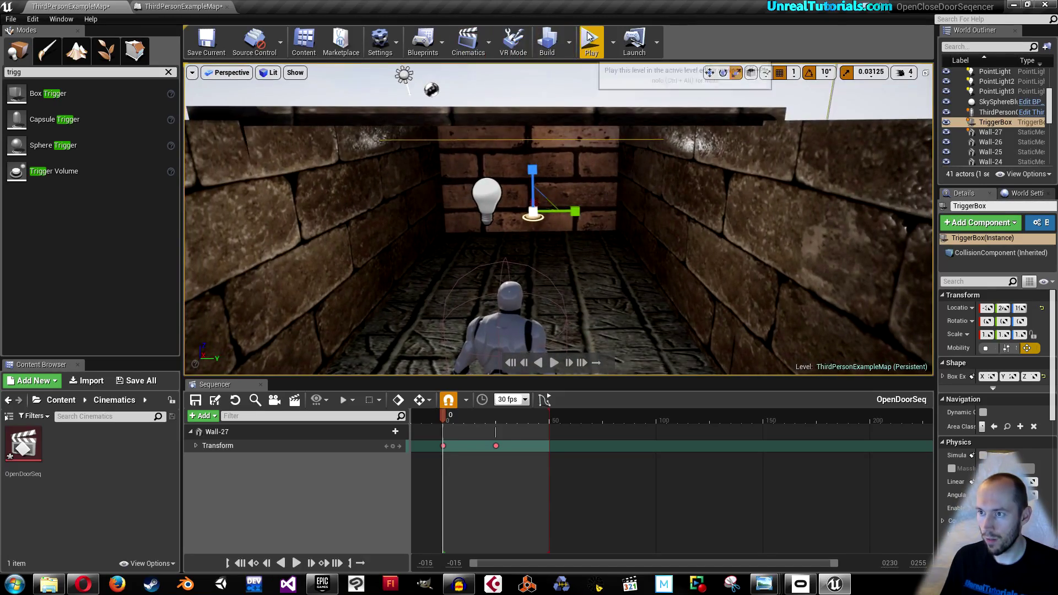
Step: Play-test the door with the adjusted trigger box by running the character back and forth through it, and stop the session
{"action": "left_click", "coordinate": [589, 36]}
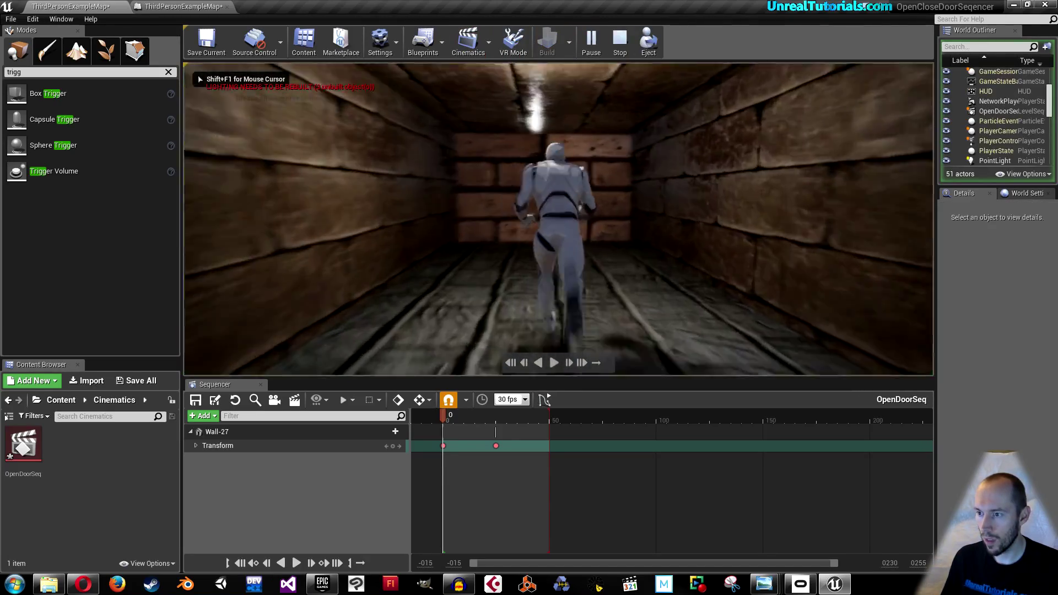
{"action": "key", "text": "w"}
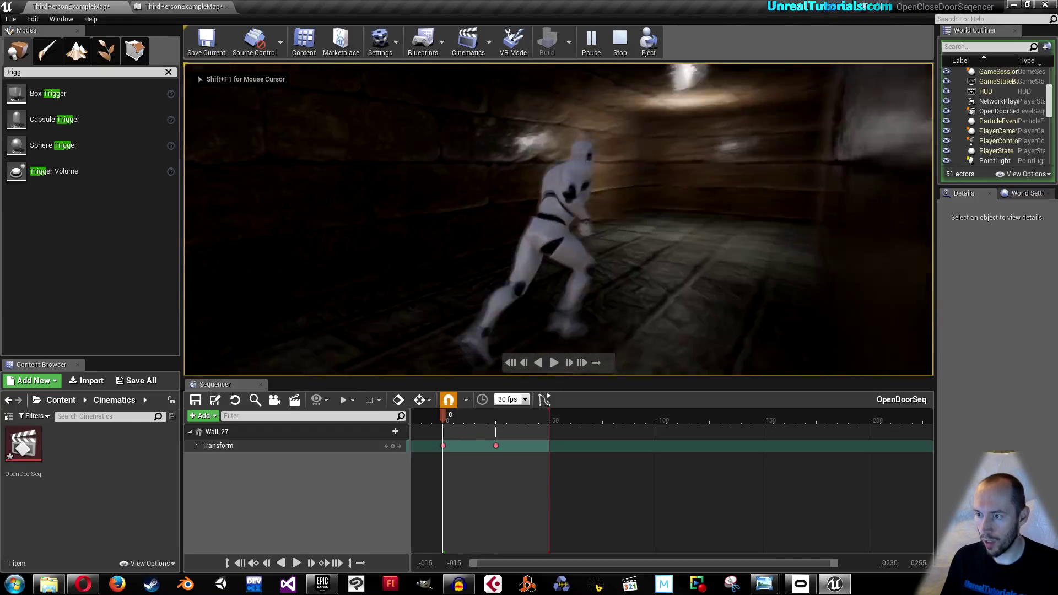
{"action": "key", "text": "w"}
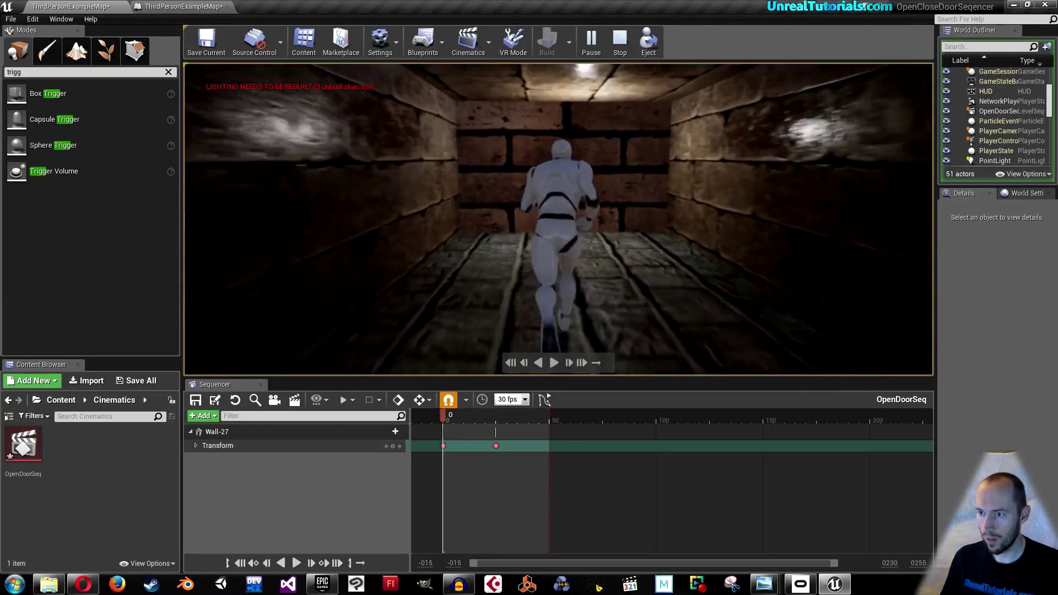
{"action": "key", "text": "w"}
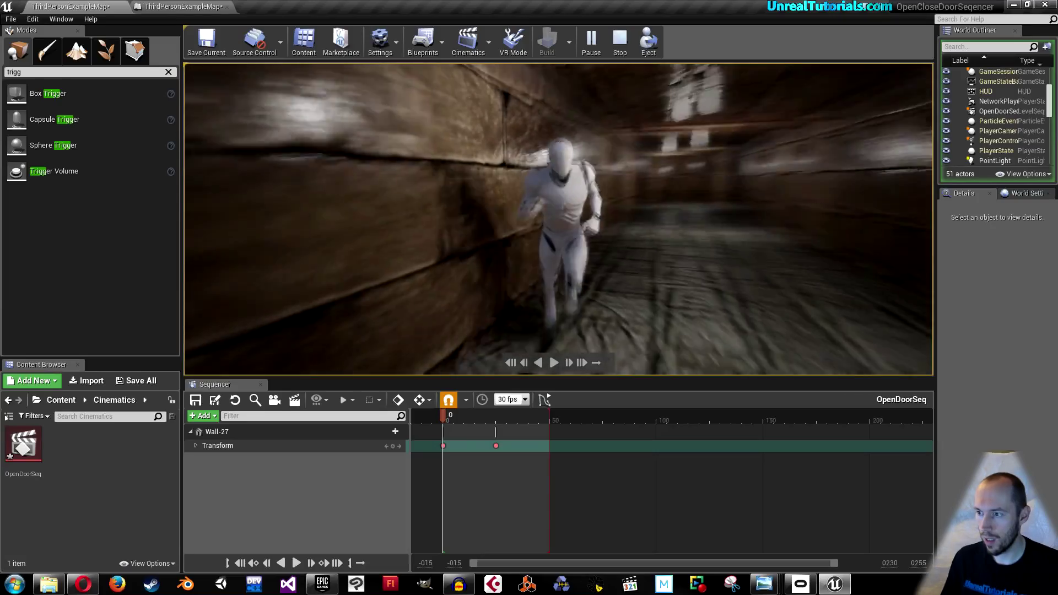
{"action": "key", "text": "w"}
{"action": "key", "text": "s"}
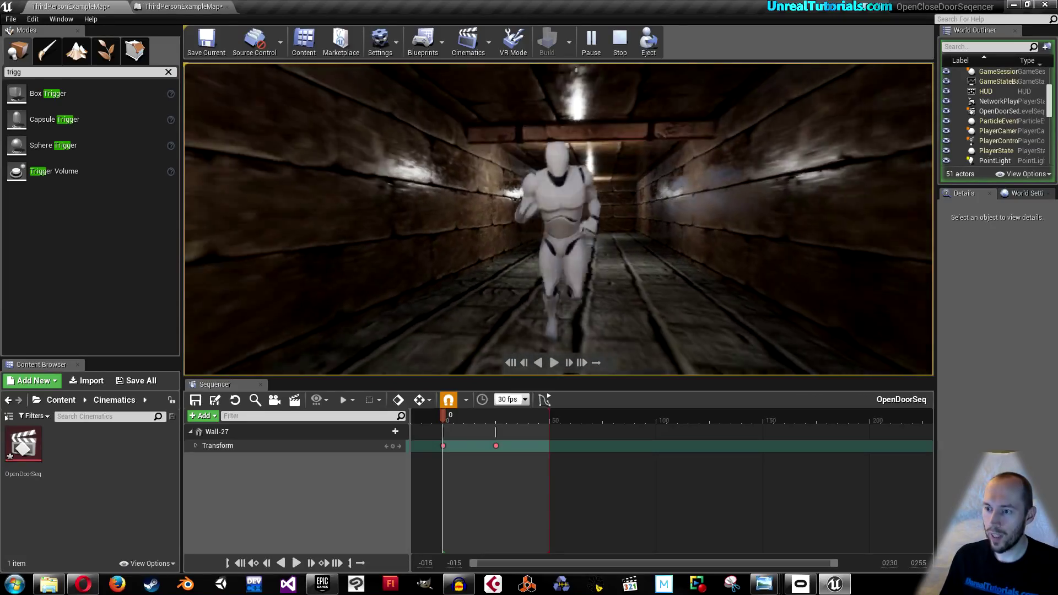
{"action": "key", "text": "w"}
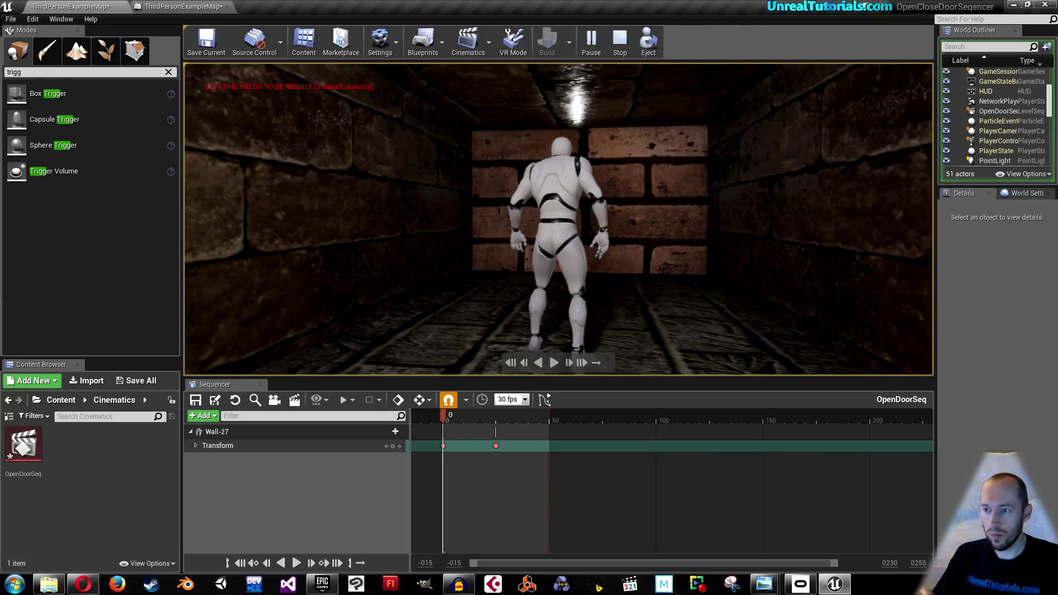
{"action": "key", "text": "Escape"}
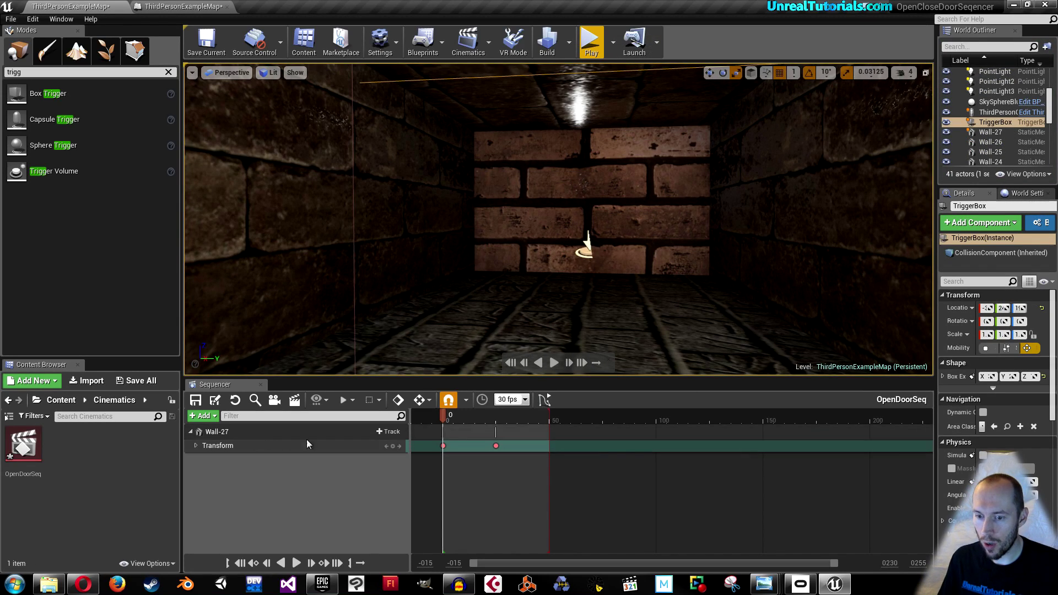
Step: Set the When Finished property of Wall-27's Transform section in the OpenDoorSeq sequence to Keep State
{"action": "left_click", "coordinate": [465, 446]}
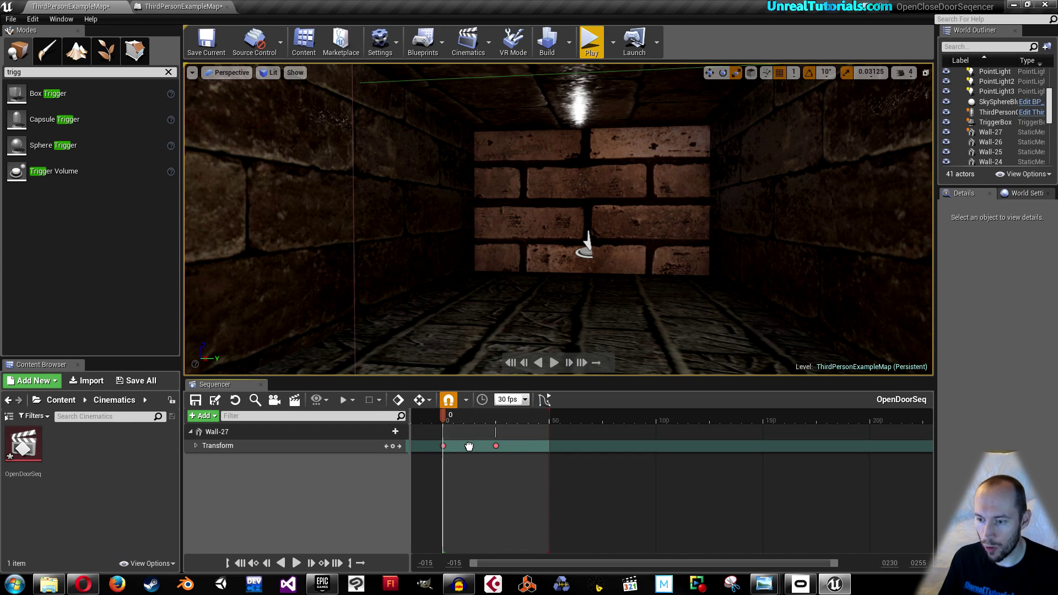
{"action": "right_click", "coordinate": [468, 446]}
{"action": "mouse_move", "coordinate": [507, 279]}
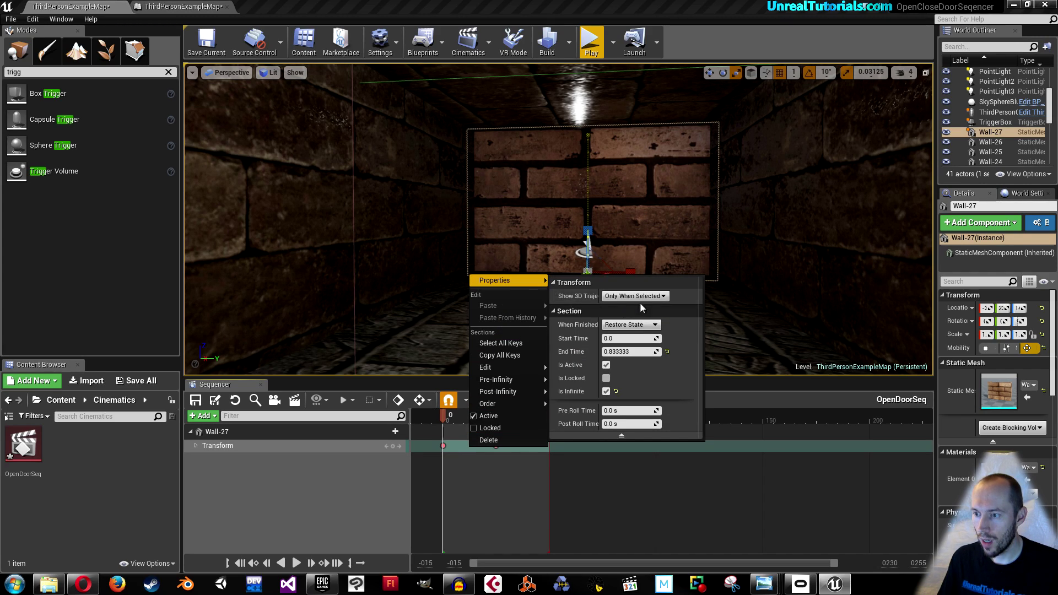
{"action": "left_click", "coordinate": [647, 325]}
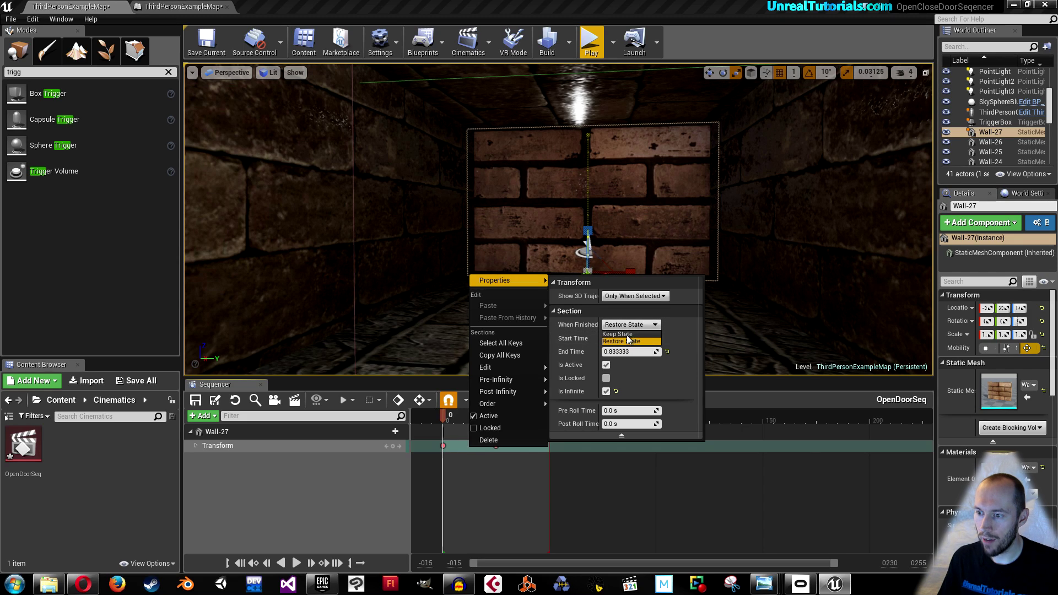
{"action": "left_click", "coordinate": [624, 334]}
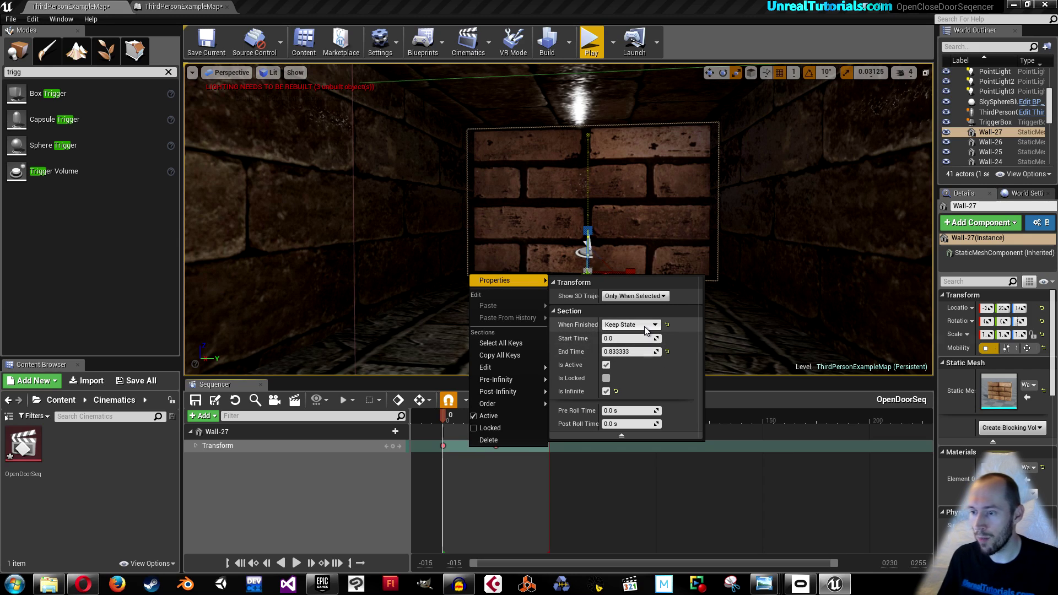
{"action": "left_click", "coordinate": [330, 468]}
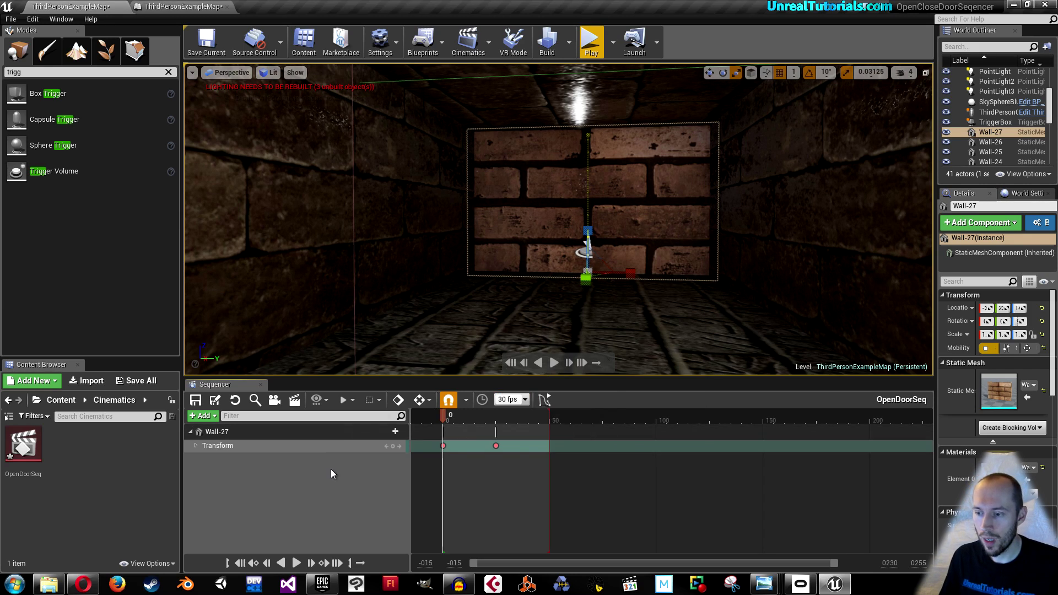
Step: Play-test the door with the Keep State setting by running the character through it in both directions, and stop the session
{"action": "left_click", "coordinate": [585, 52]}
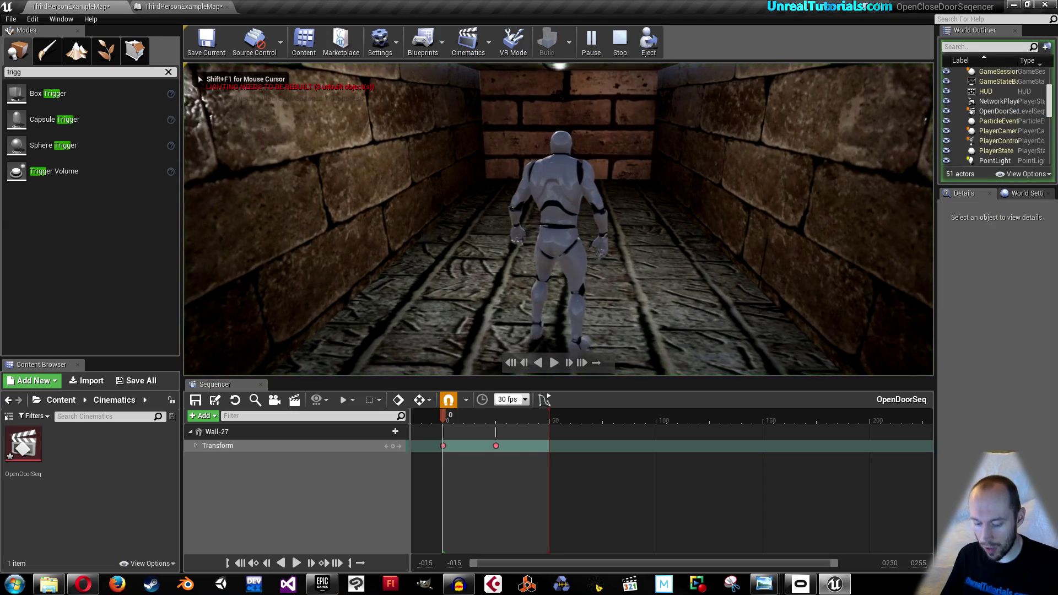
{"action": "key", "text": "w"}
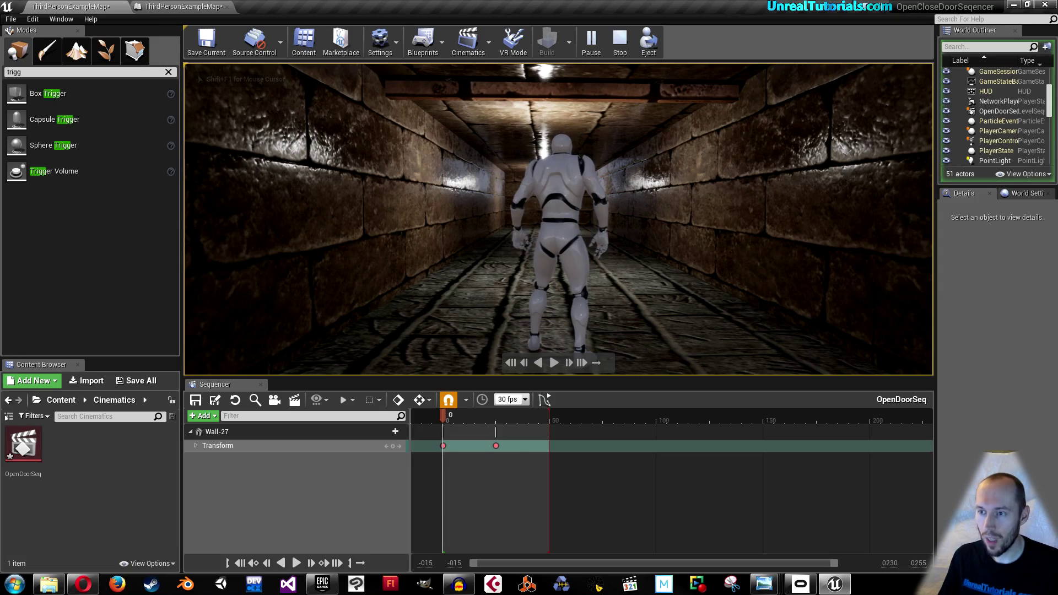
{"action": "key", "text": "s"}
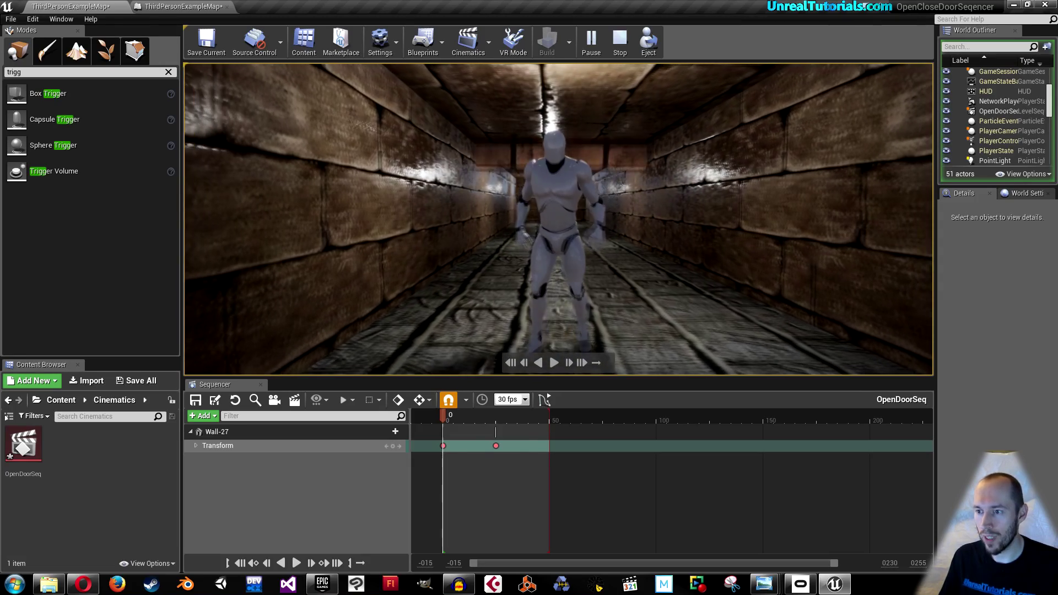
{"action": "key", "text": "w"}
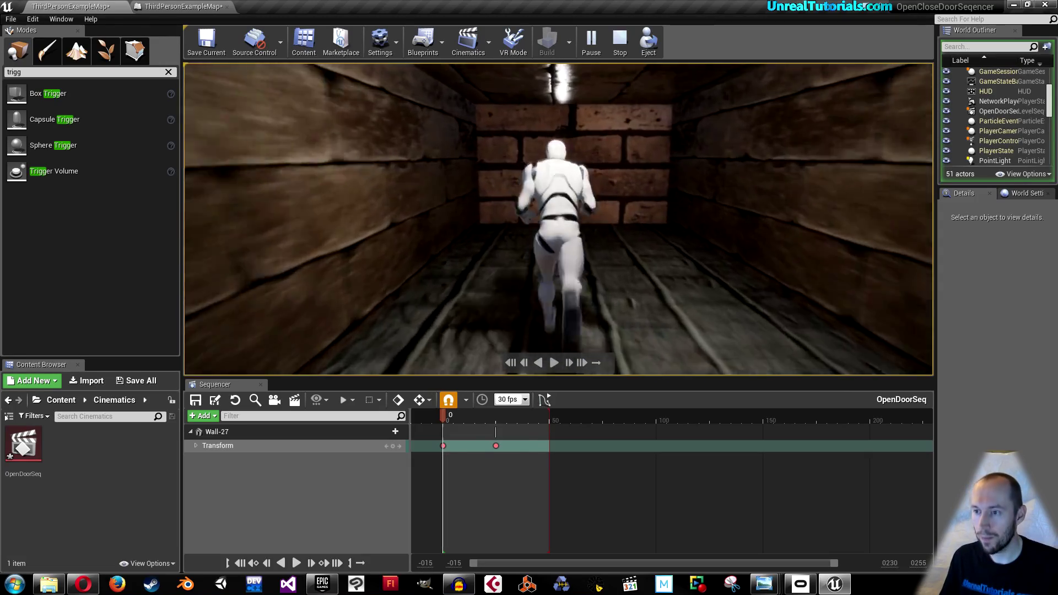
{"action": "key", "text": "d"}
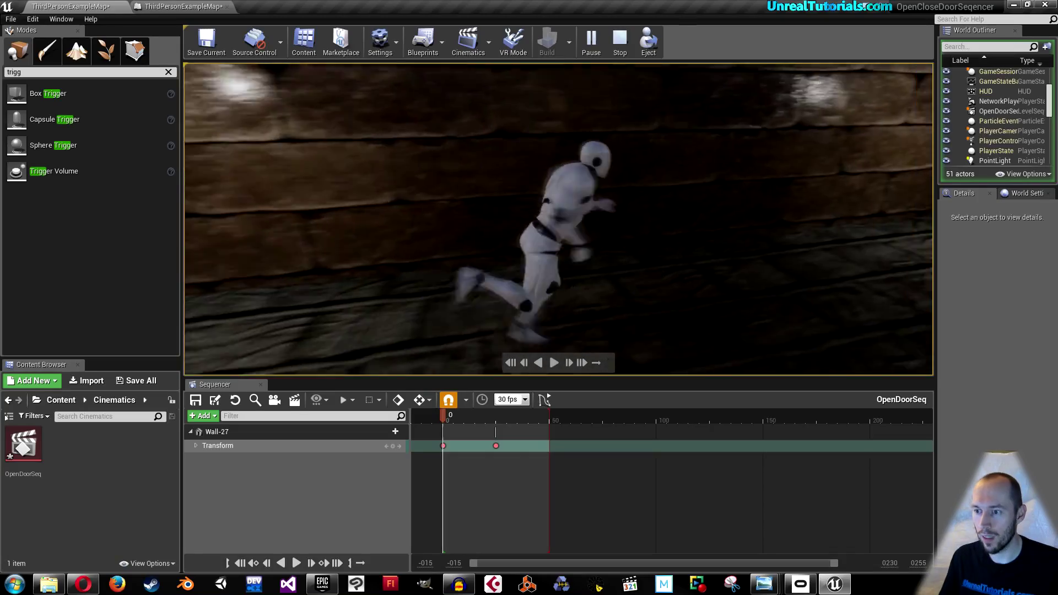
{"action": "key", "text": "w"}
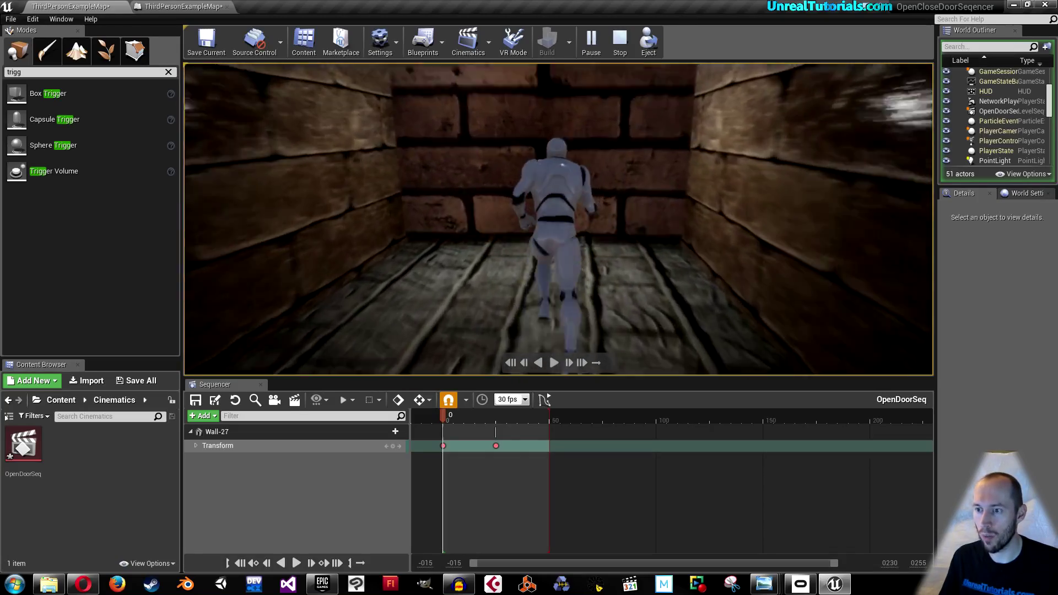
{"action": "key", "text": "w"}
{"action": "key", "text": "s"}
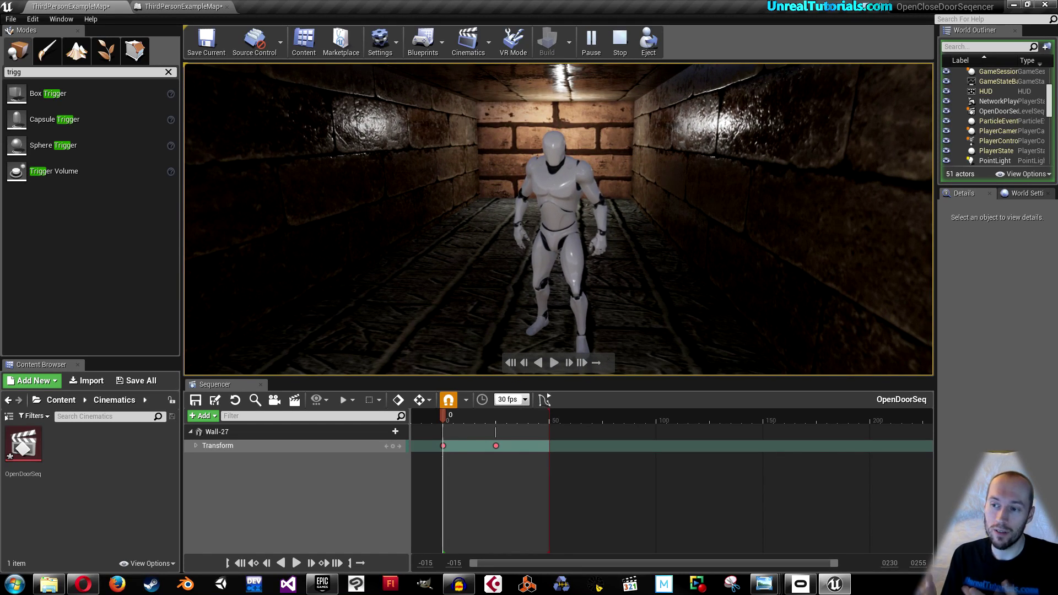
{"action": "key", "text": "w"}
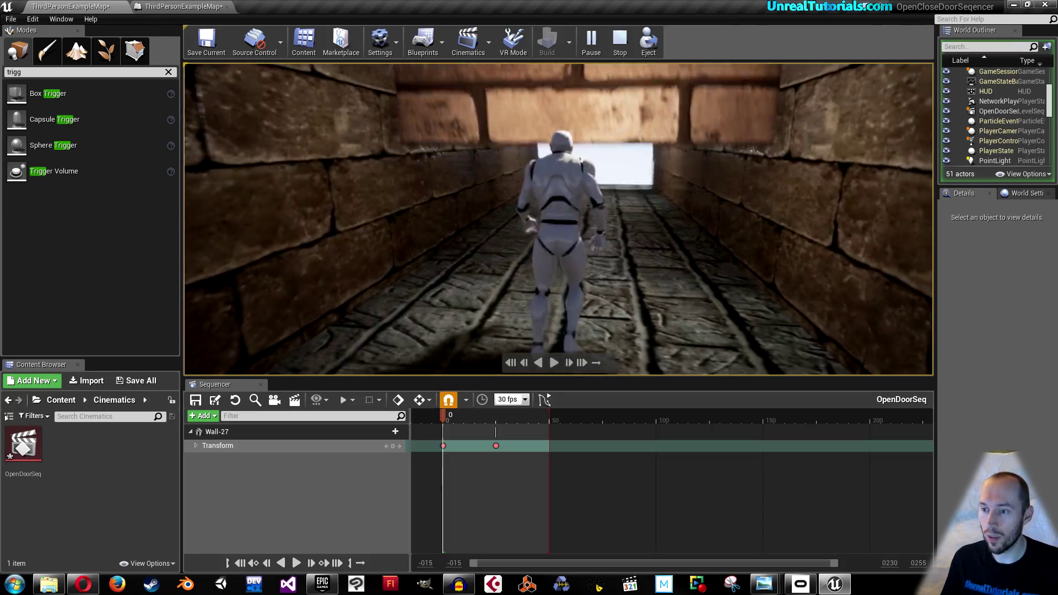
{"action": "key", "text": "s"}
{"action": "key", "text": "w"}
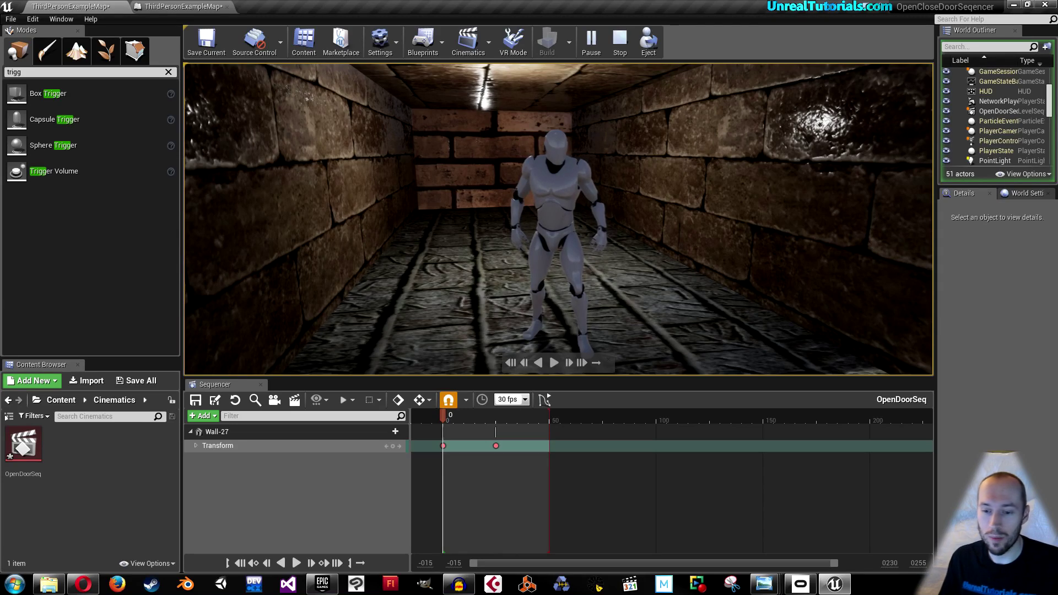
{"action": "key", "text": "w"}
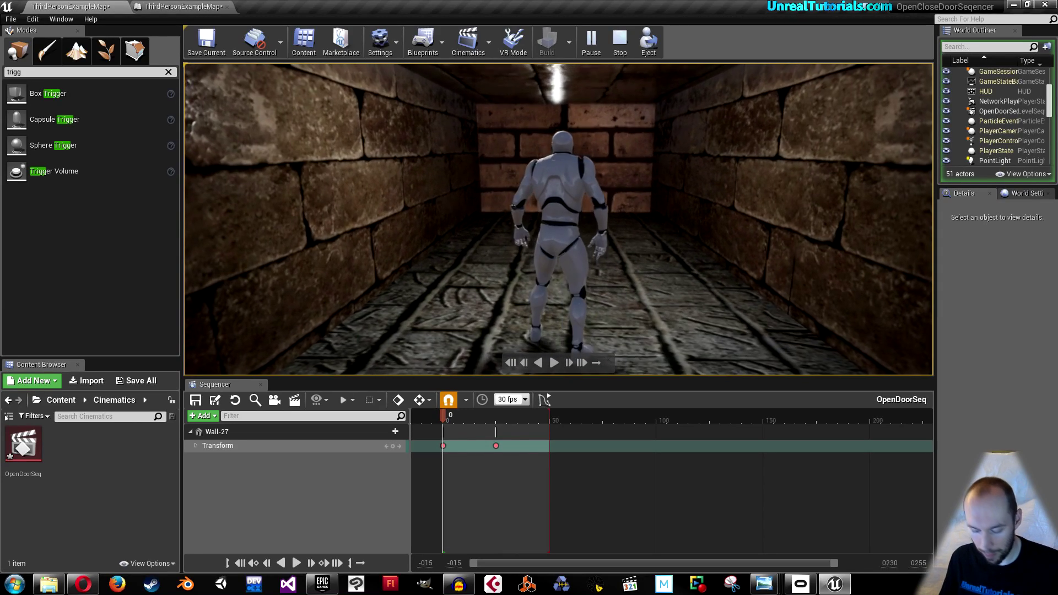
{"action": "key", "text": "shift+F1"}
{"action": "key", "text": "Escape"}
{"action": "key", "text": "w"}
{"action": "right_click_drag", "start_coordinate": [414, 177], "coordinate": [433, 168]}
{"action": "key", "text": "s"}
{"action": "key", "text": "w"}
{"action": "right_click_drag", "start_coordinate": [320, 246], "coordinate": [324, 223]}
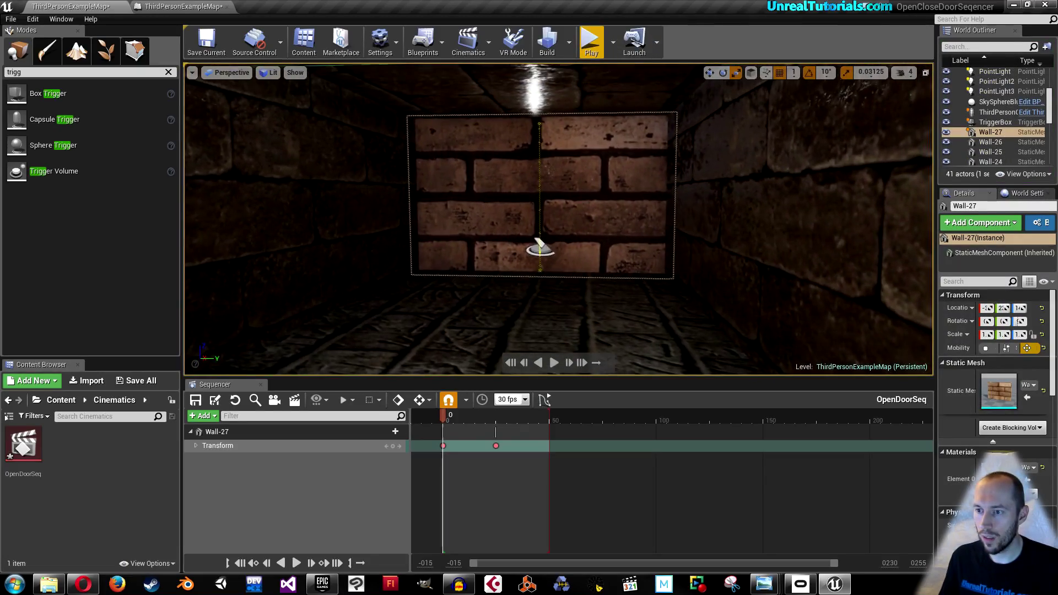
{"action": "right_click", "coordinate": [321, 246]}
Step: Save the current ThirdPersonExampleMap level and the OpenDoorSeq sequence
{"action": "left_click", "coordinate": [110, 463]}
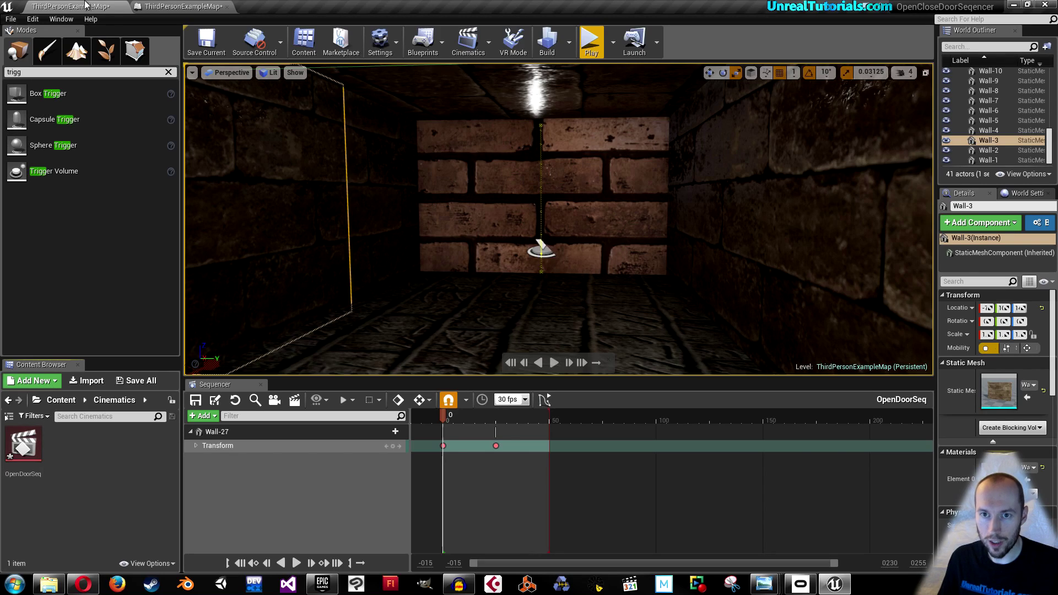
{"action": "left_click", "coordinate": [200, 41]}
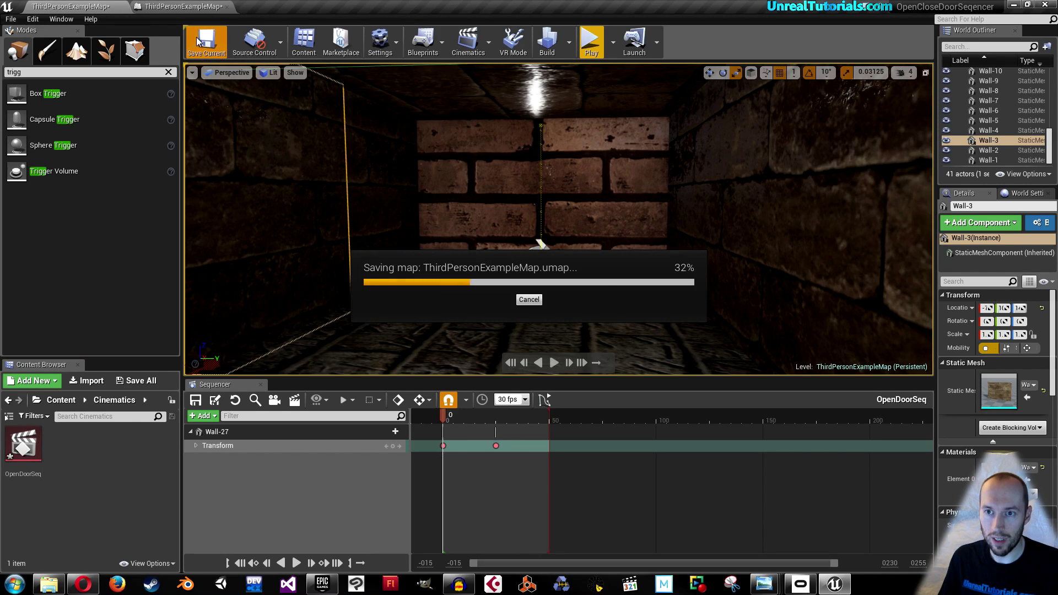
{"action": "left_click", "coordinate": [25, 447]}
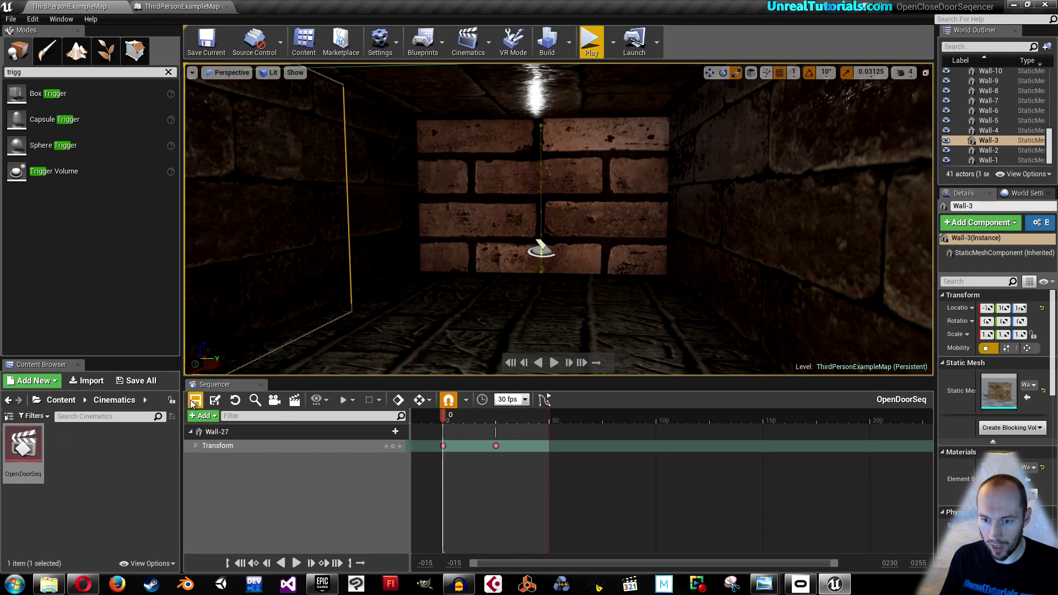
Step: Open the SoundFX content folder and preview the DungeonDoor_OpenClose_1 sound
{"action": "left_click", "coordinate": [46, 401]}
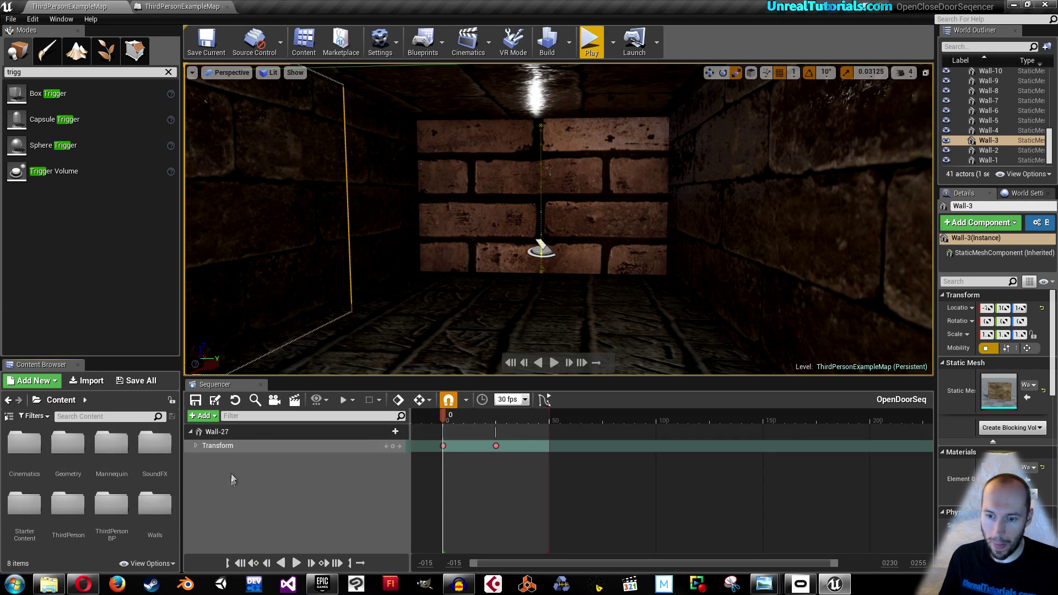
{"action": "left_click_drag", "start_coordinate": [418, 378], "coordinate": [421, 270]}
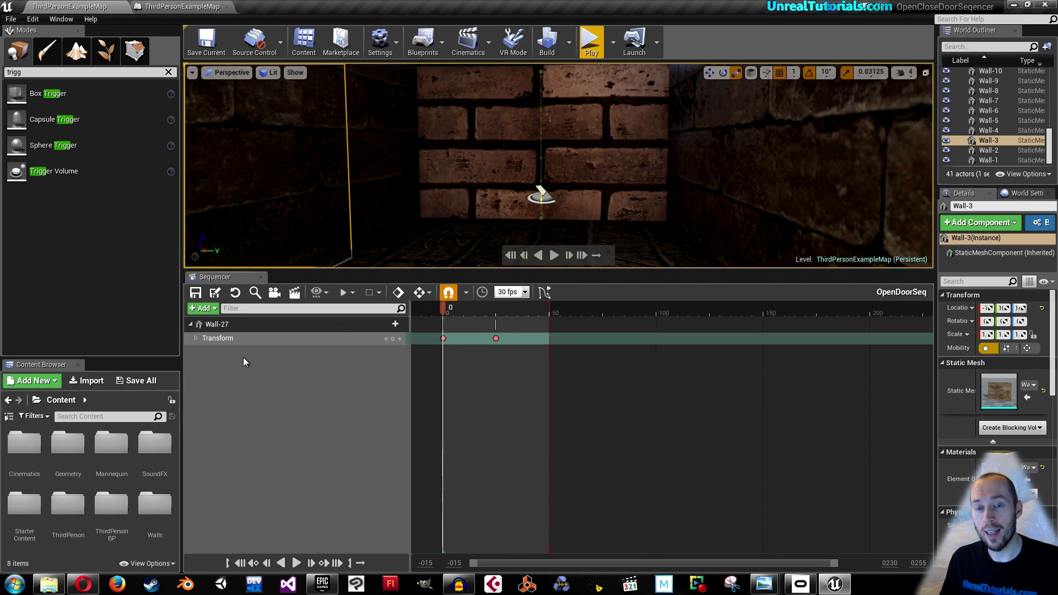
{"action": "double_click", "coordinate": [159, 451]}
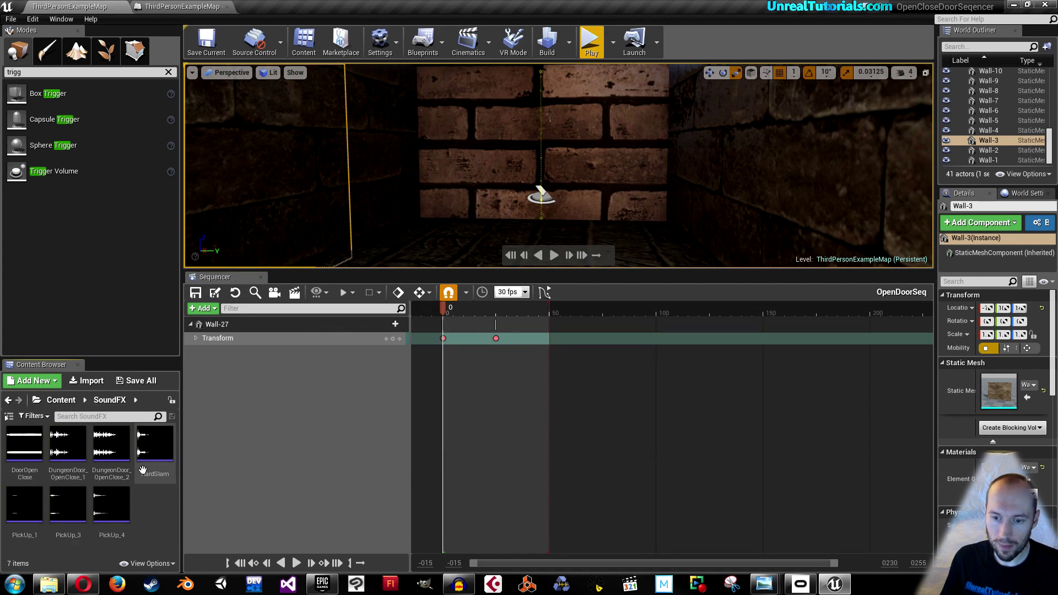
{"action": "left_click", "coordinate": [67, 446]}
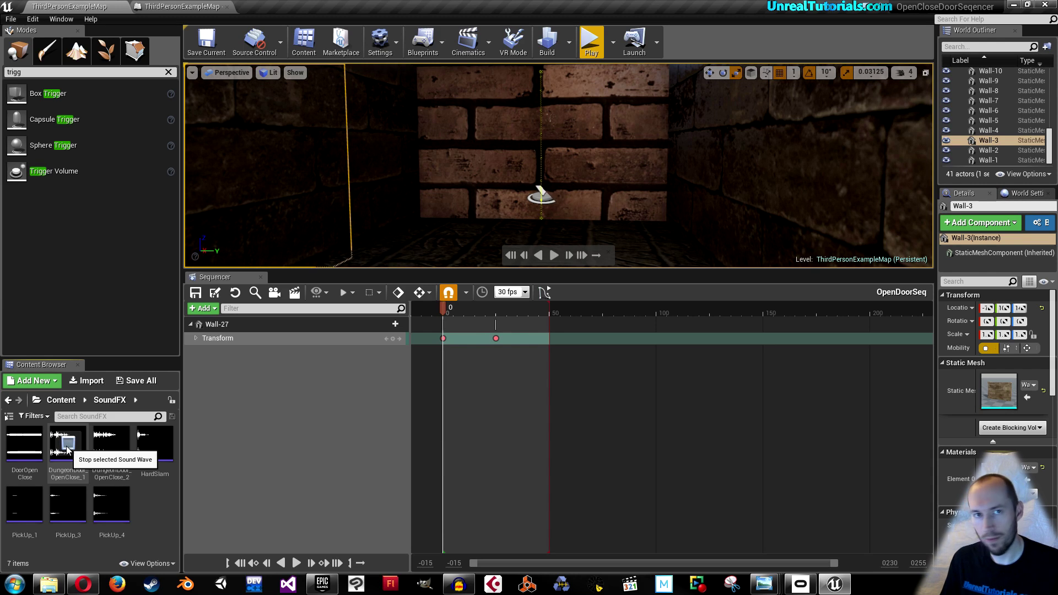
Step: Add an Audio track to the OpenDoorSeq sequence with the DungeonDoor_OpenClose_1 sound wave starting at frame 0
{"action": "left_click", "coordinate": [202, 308]}
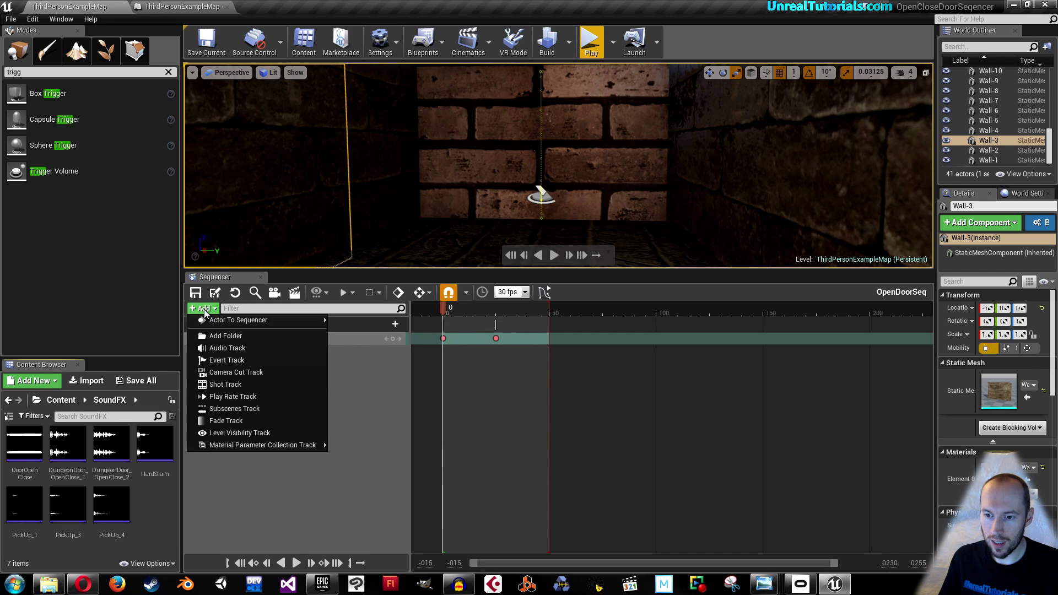
{"action": "left_click", "coordinate": [220, 348]}
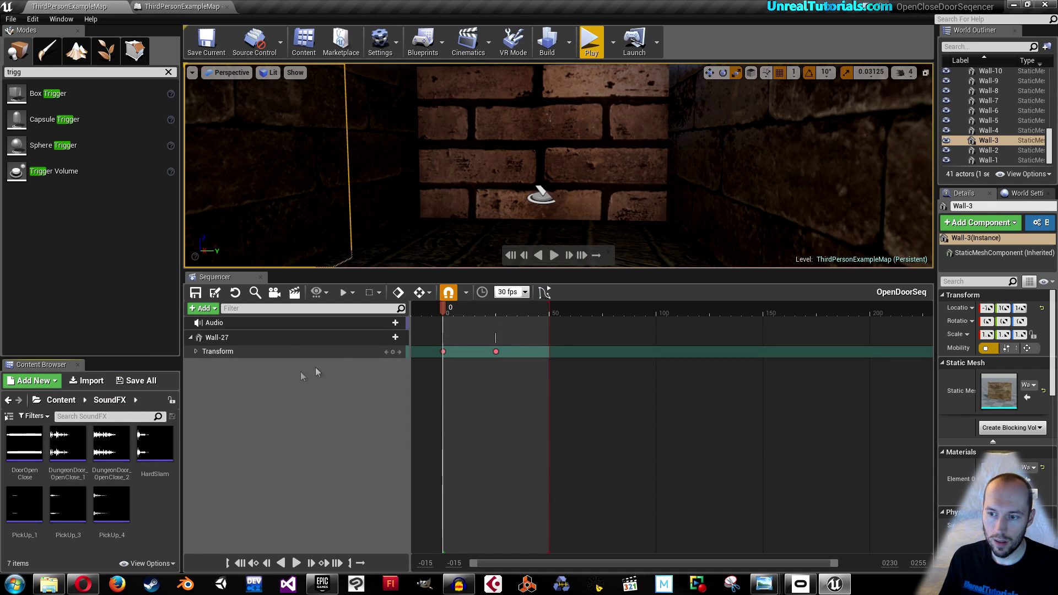
{"action": "left_click", "coordinate": [389, 323]}
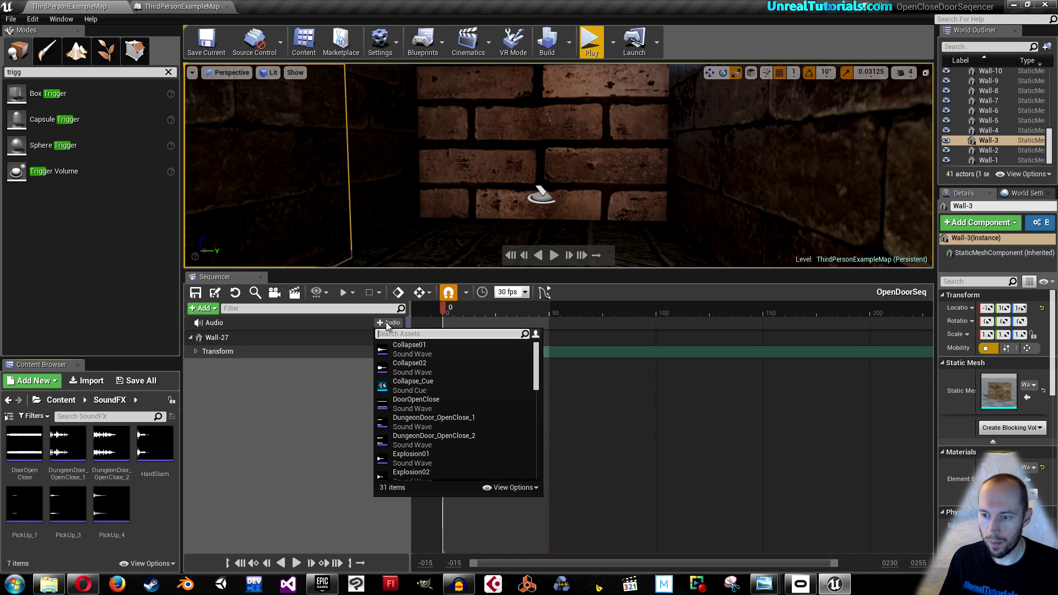
{"action": "left_click", "coordinate": [415, 423]}
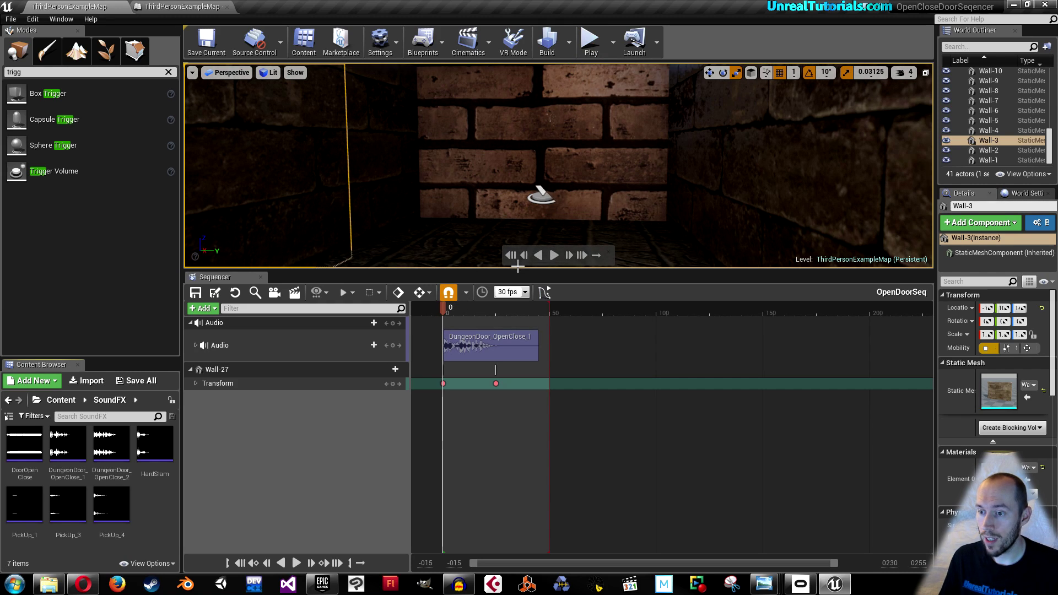
Step: Play-test the door with its new sound by running the character back and forth through it, and stop the session
{"action": "left_click_drag", "start_coordinate": [518, 270], "coordinate": [520, 354]}
{"action": "left_click", "coordinate": [590, 42]}
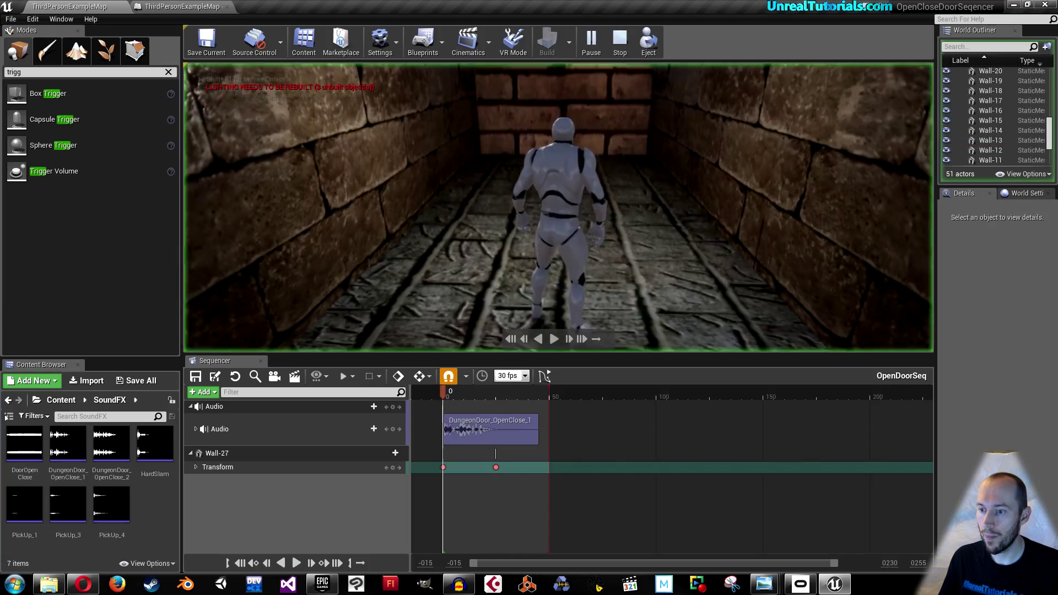
{"action": "key", "text": "w"}
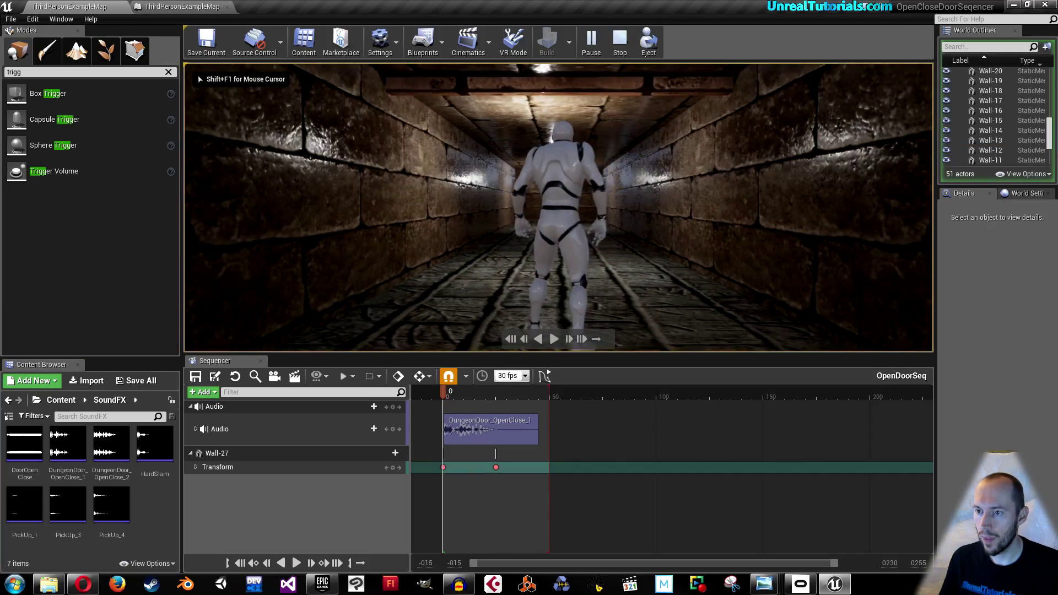
{"action": "key", "text": "s"}
{"action": "key", "text": "w"}
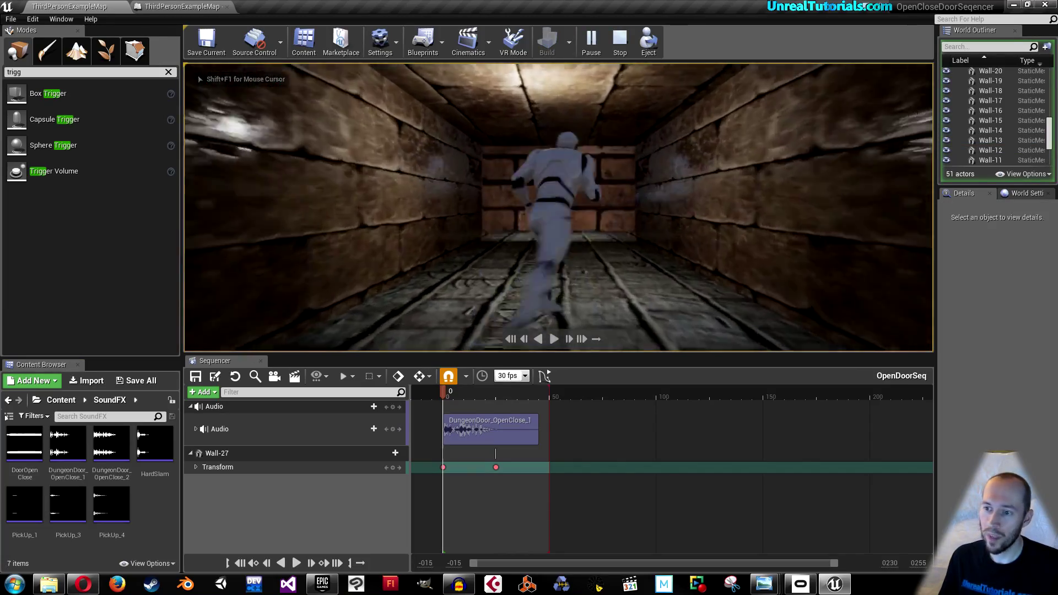
{"action": "key", "text": "w"}
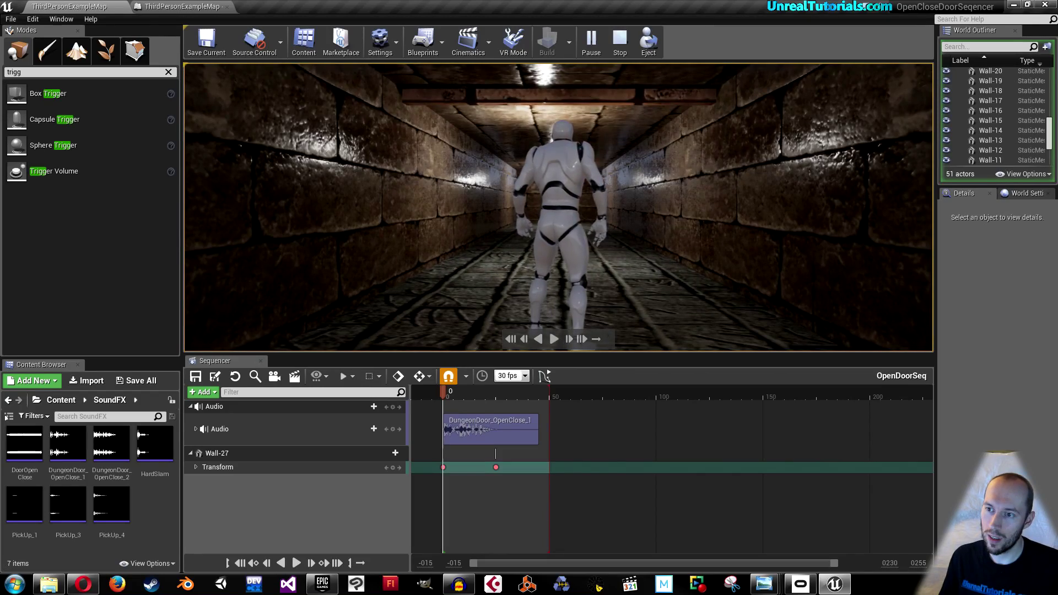
{"action": "key", "text": "s"}
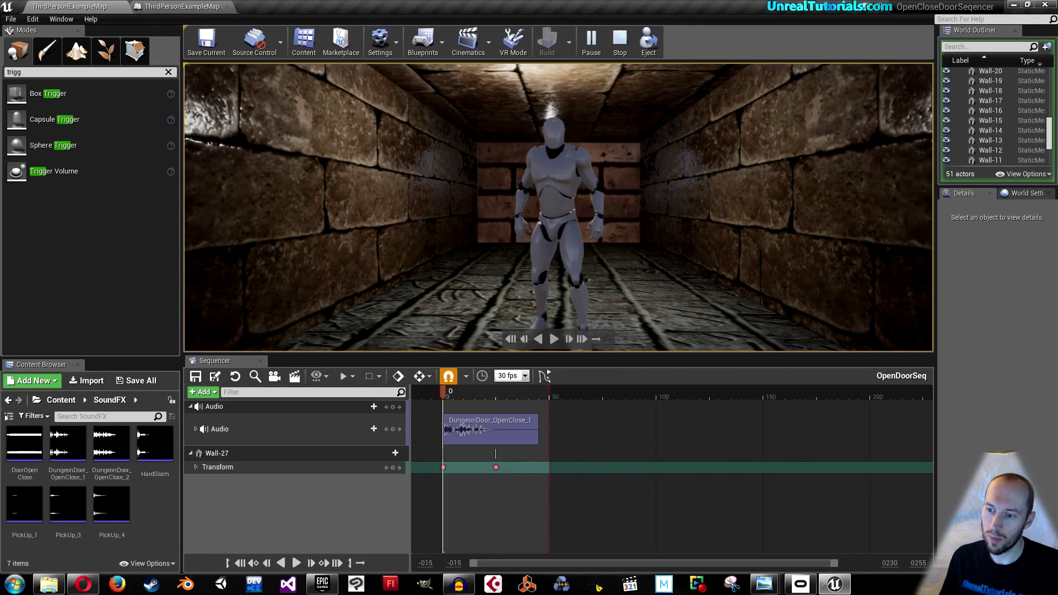
{"action": "key", "text": "Escape"}
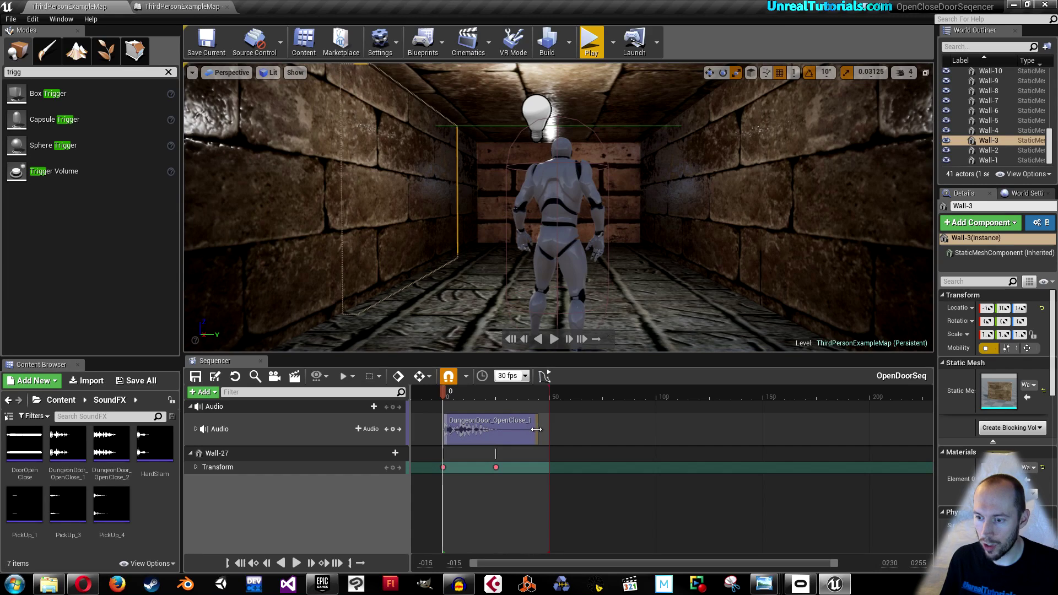
Step: Trim the end of the DungeonDoor_OpenClose_1 section, shift its start to about frame 8, and play back the sequence to check the sound timing
{"action": "left_click_drag", "start_coordinate": [535, 429], "coordinate": [525, 429]}
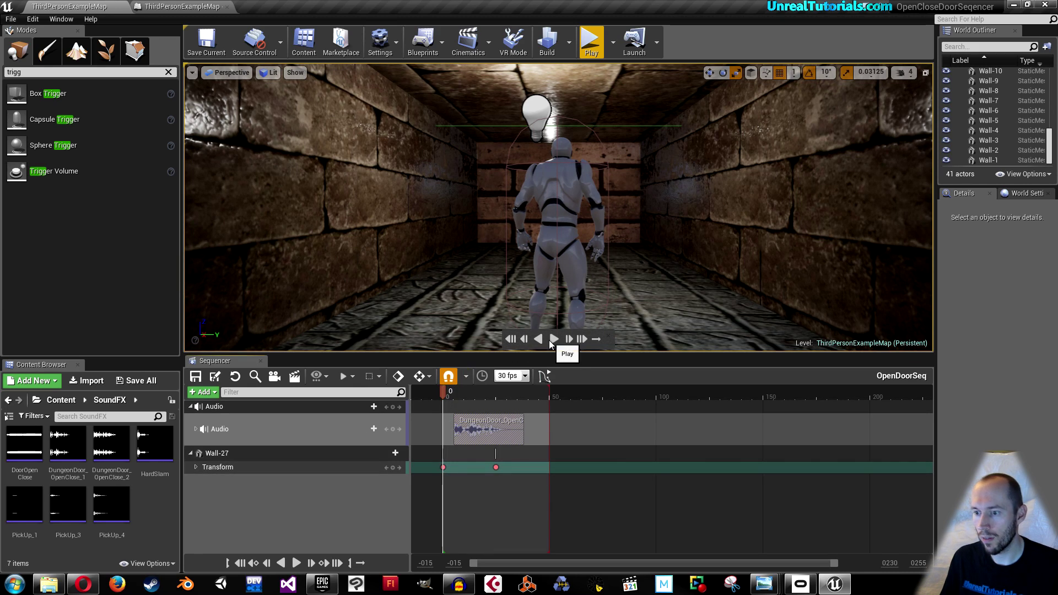
{"action": "left_click", "coordinate": [550, 343]}
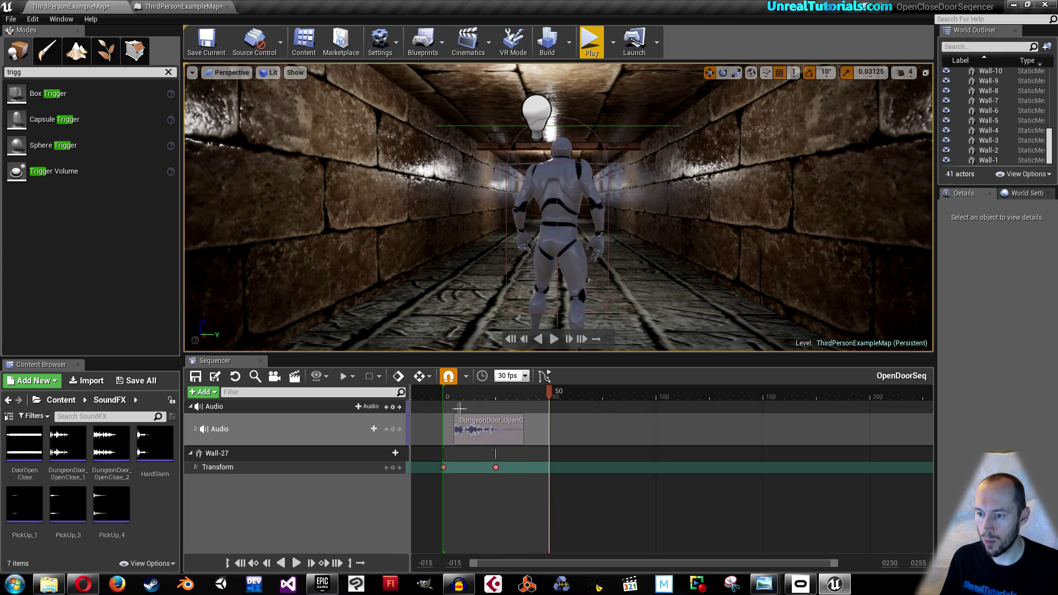
{"action": "left_click", "coordinate": [443, 398]}
{"action": "key", "text": "space"}
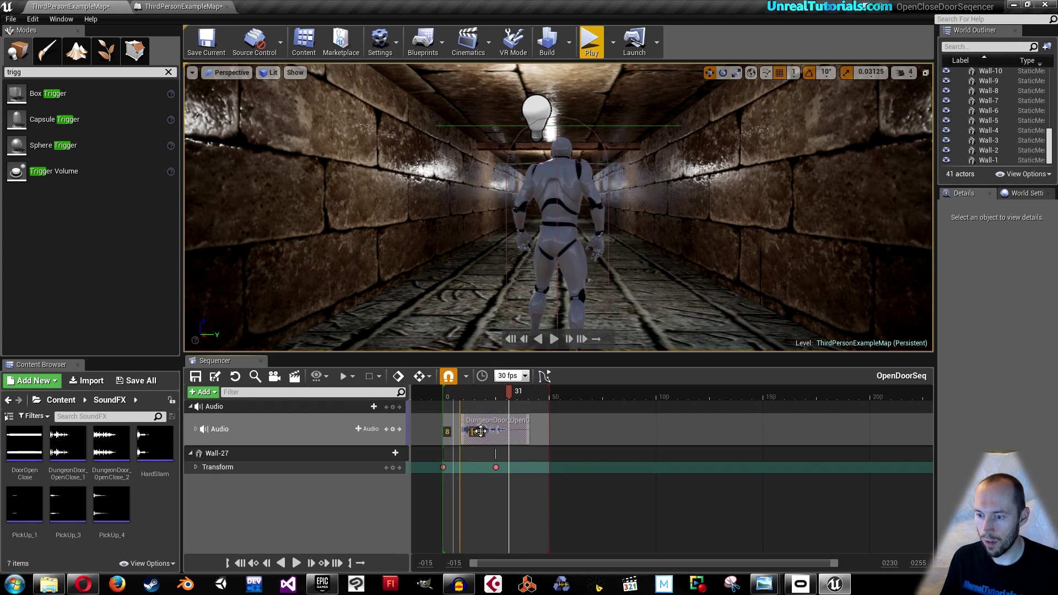
{"action": "left_click", "coordinate": [443, 396]}
{"action": "key", "text": "space"}
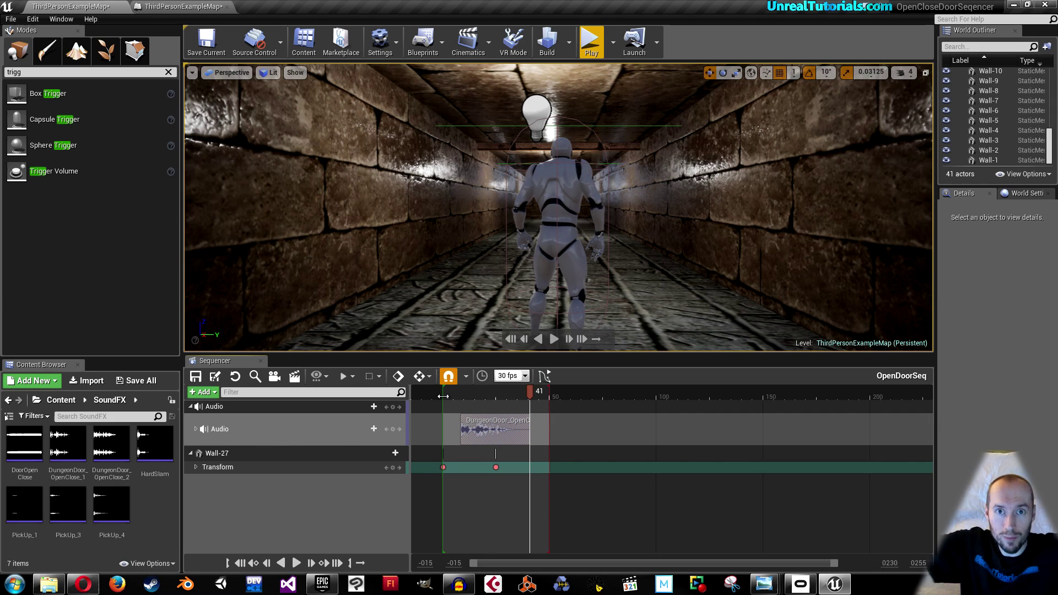
{"action": "left_click", "coordinate": [443, 396]}
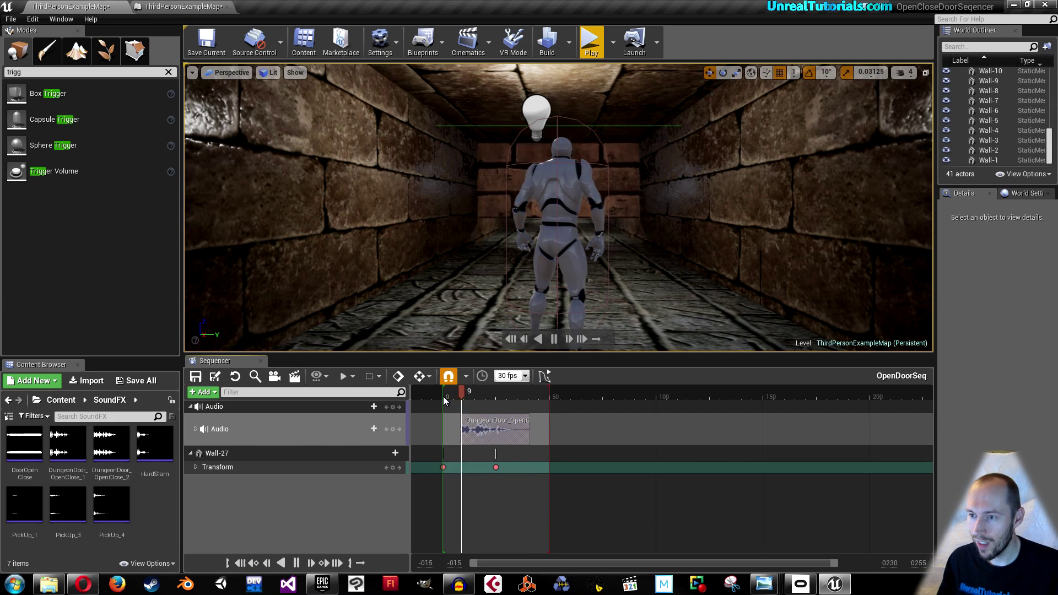
Step: Play-test the retimed door sound by running the character back and forth through the trigger area several times, and stop the session
{"action": "key", "text": "alt+p"}
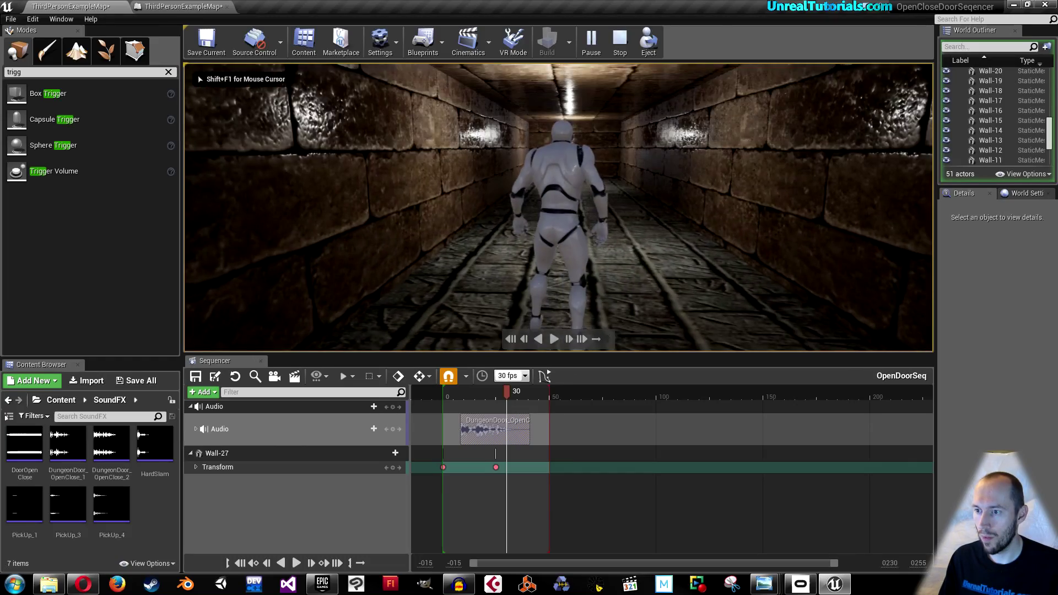
{"action": "key", "text": "s"}
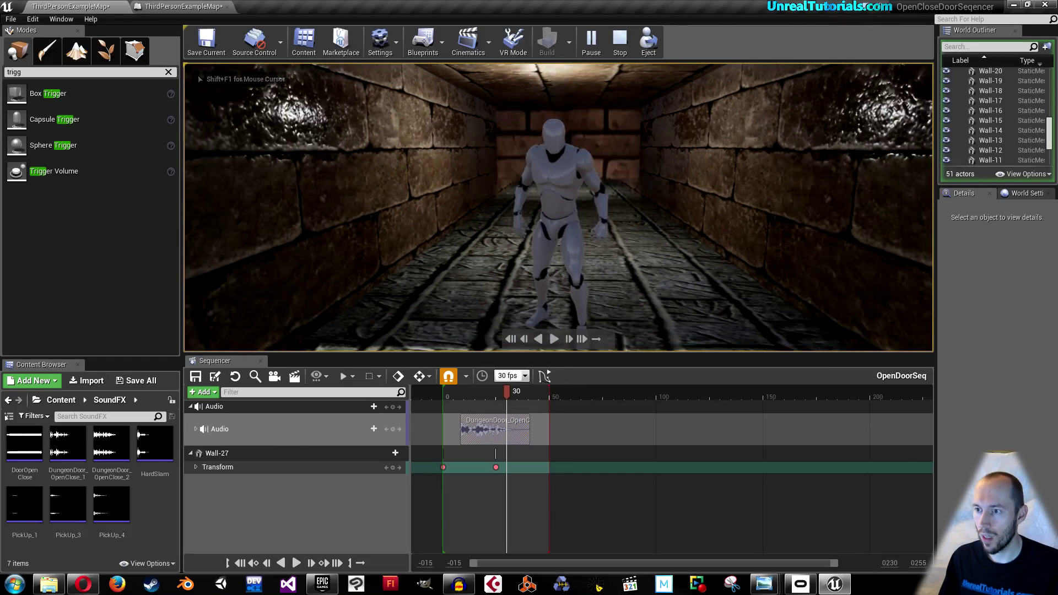
{"action": "key", "text": "w"}
{"action": "key", "text": "s"}
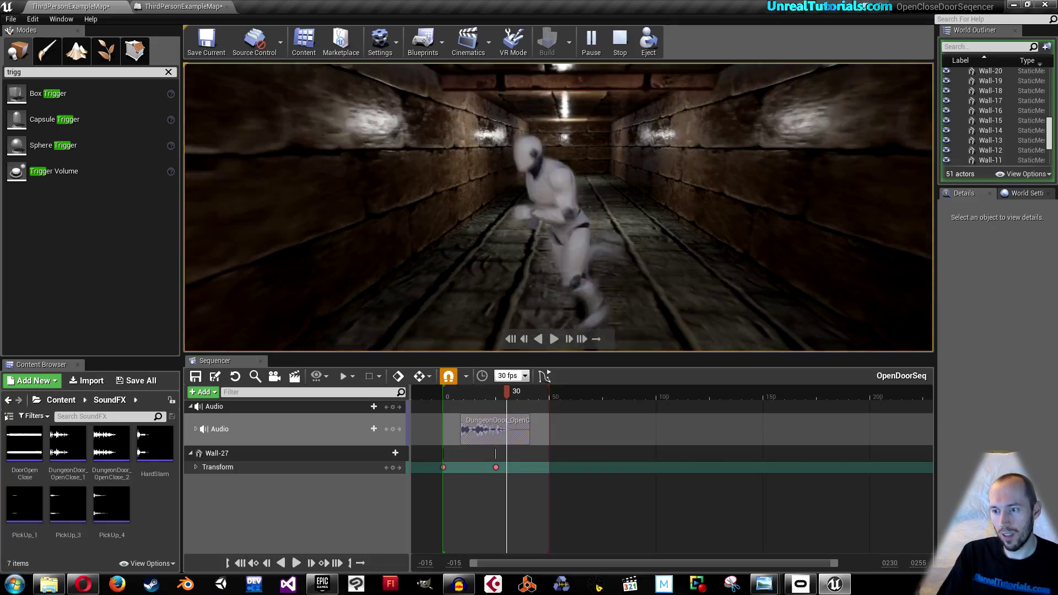
{"action": "key", "text": "w"}
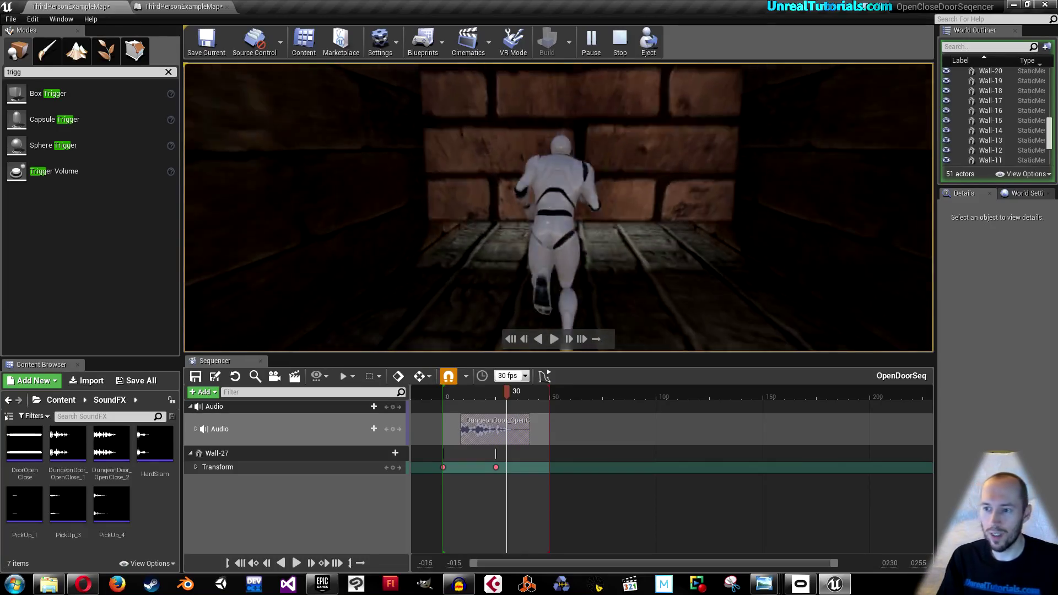
{"action": "key", "text": "s"}
{"action": "key", "text": "w"}
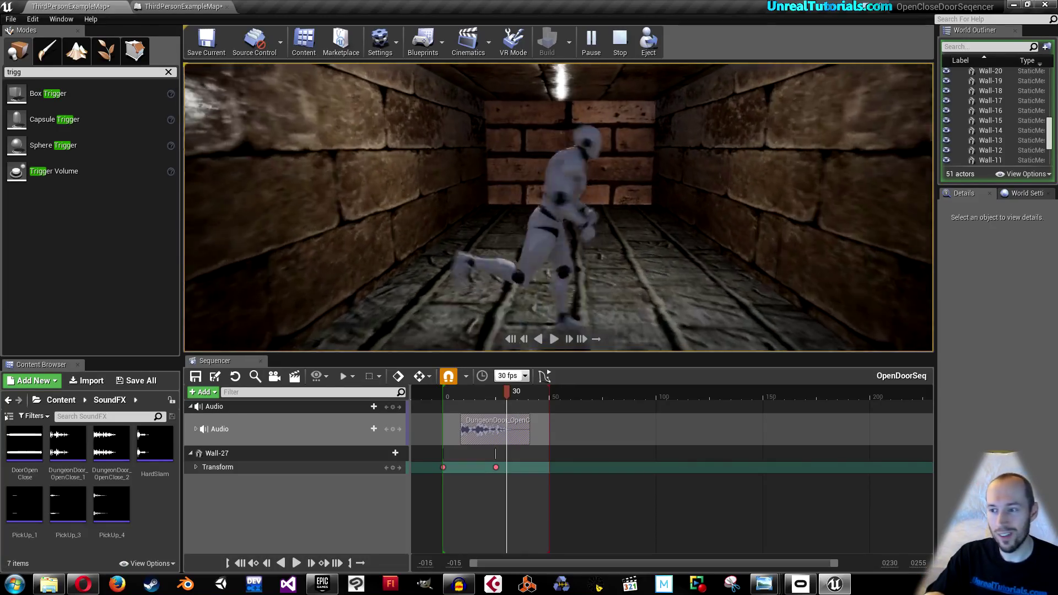
{"action": "key", "text": "s"}
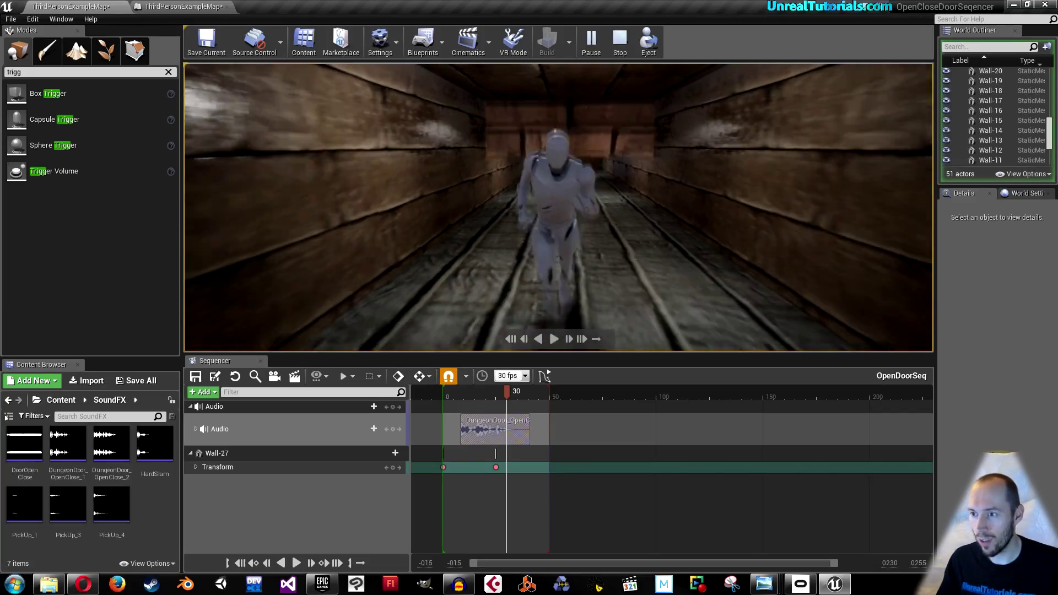
{"action": "key", "text": "w"}
{"action": "key", "text": "s"}
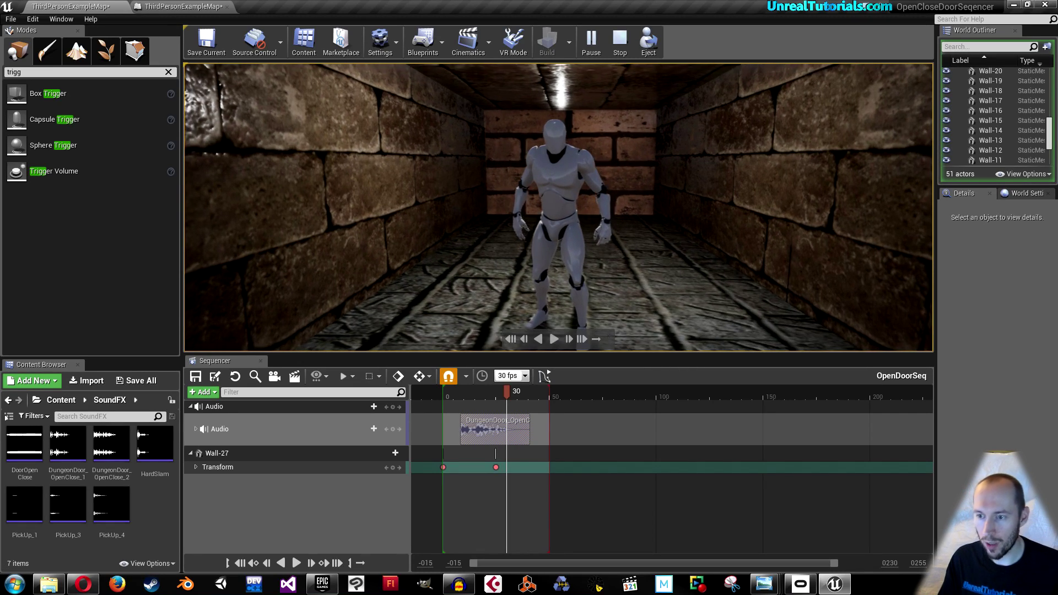
{"action": "key", "text": "Escape"}
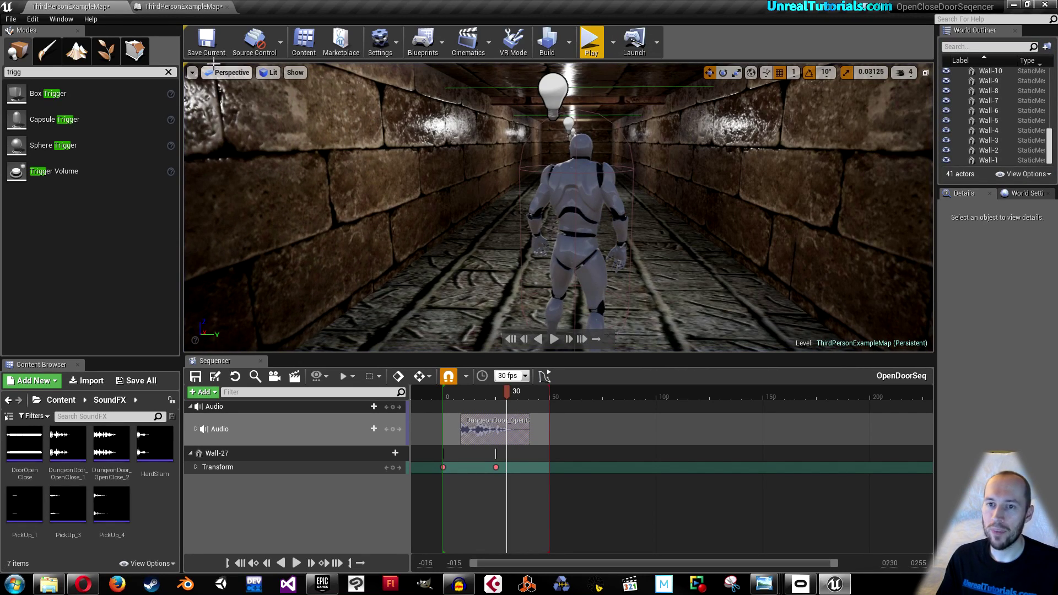
Step: Save the level and add a Play Sound at Location node after Play Reverse in the level blueprint
{"action": "left_click", "coordinate": [206, 41]}
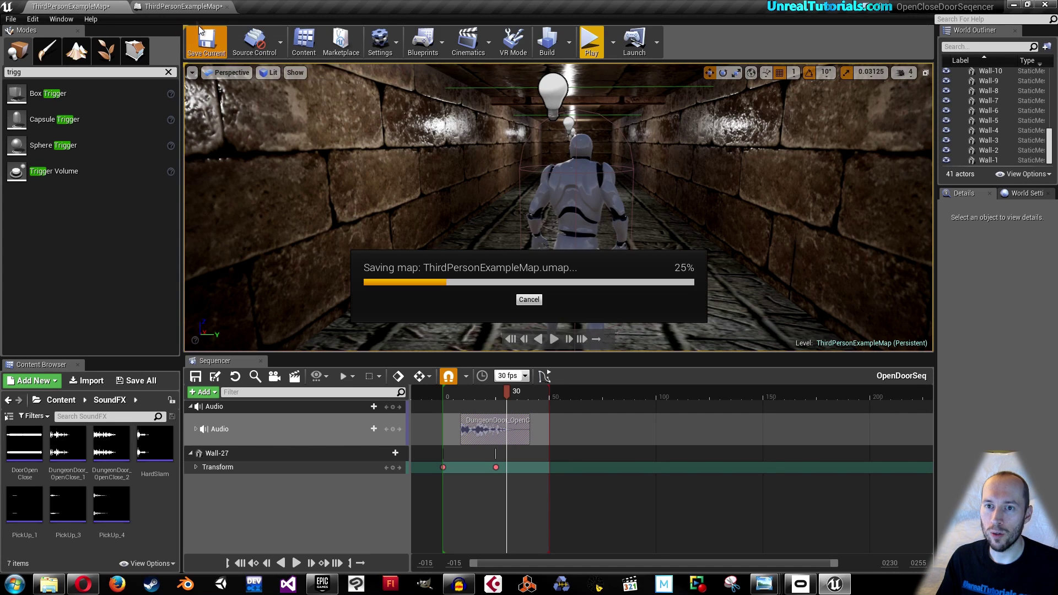
{"action": "left_click", "coordinate": [190, 9]}
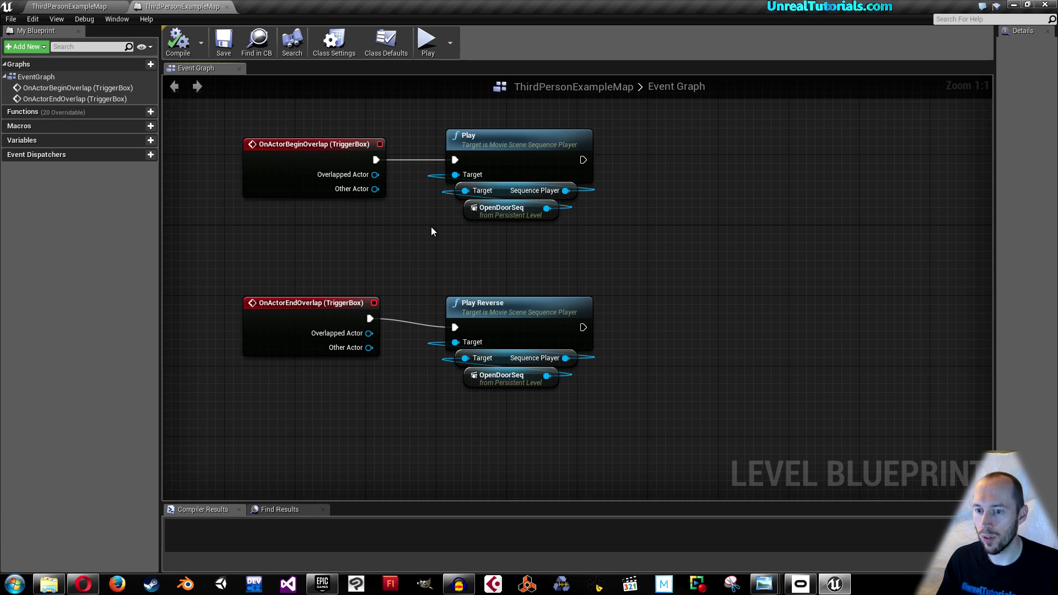
{"action": "left_click", "coordinate": [458, 279]}
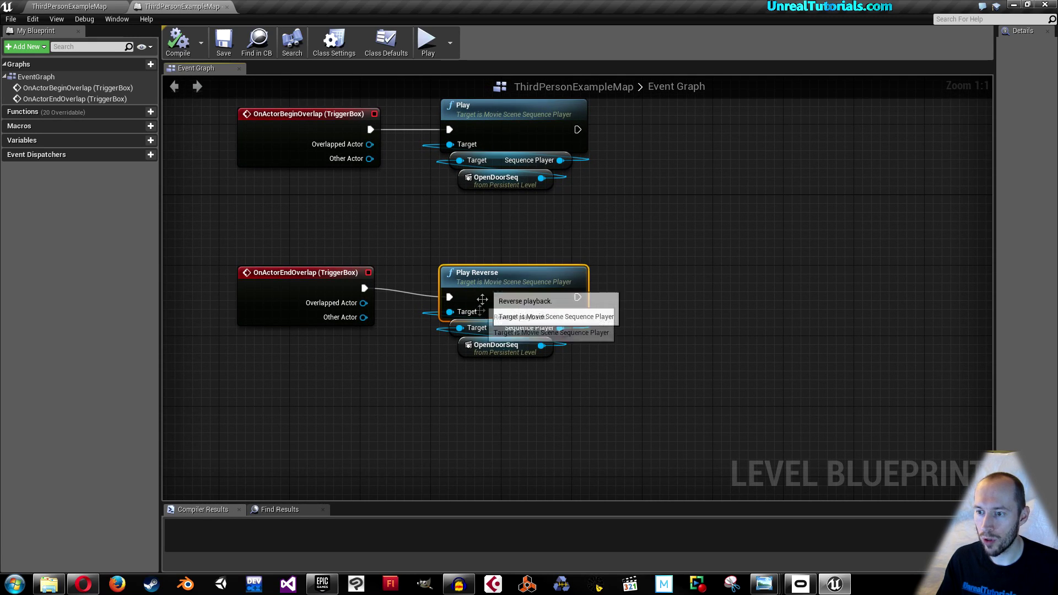
{"action": "left_click_drag", "start_coordinate": [576, 297], "coordinate": [623, 292]}
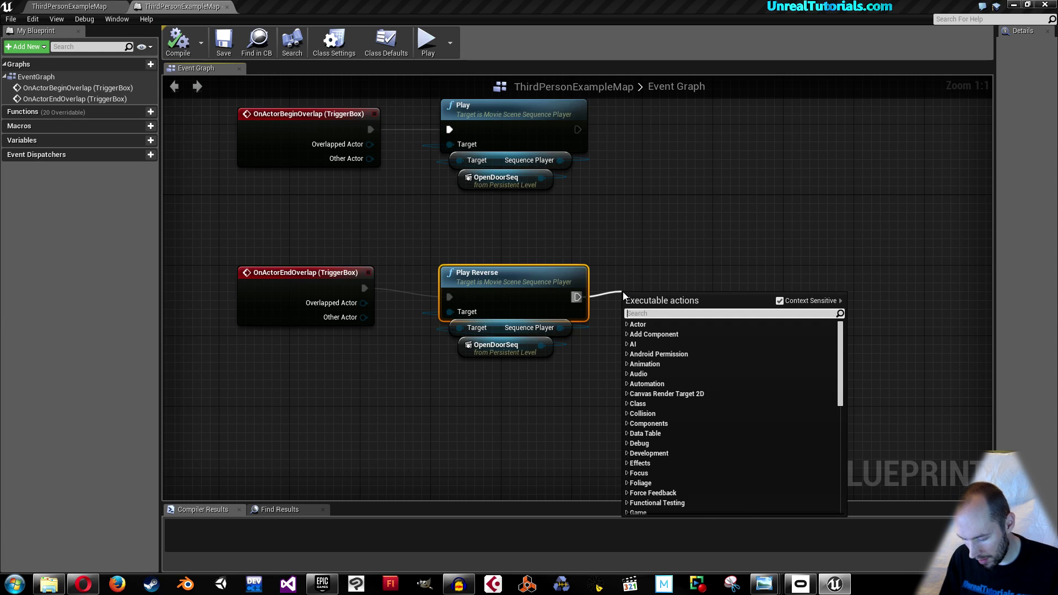
{"action": "type", "text": "play sd"}
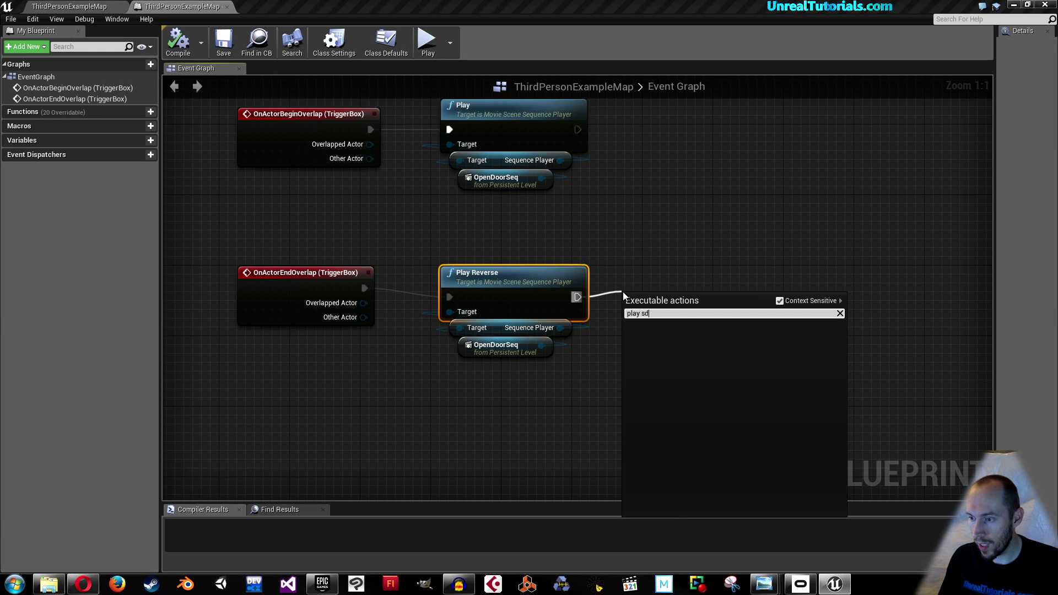
{"action": "key", "text": "BackSpace"}
{"action": "type", "text": "ound"}
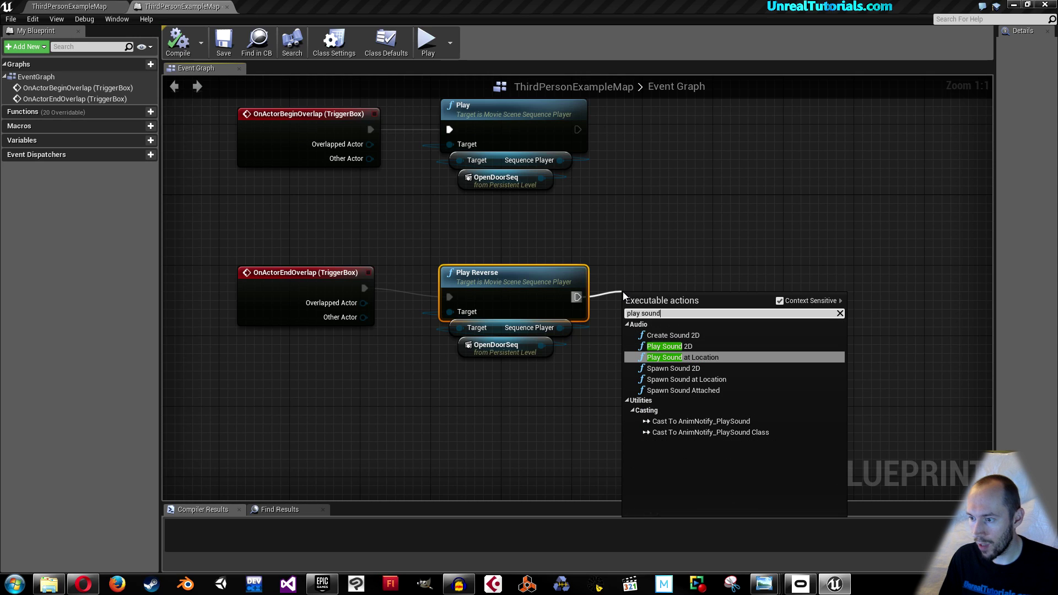
{"action": "key", "text": "Return"}
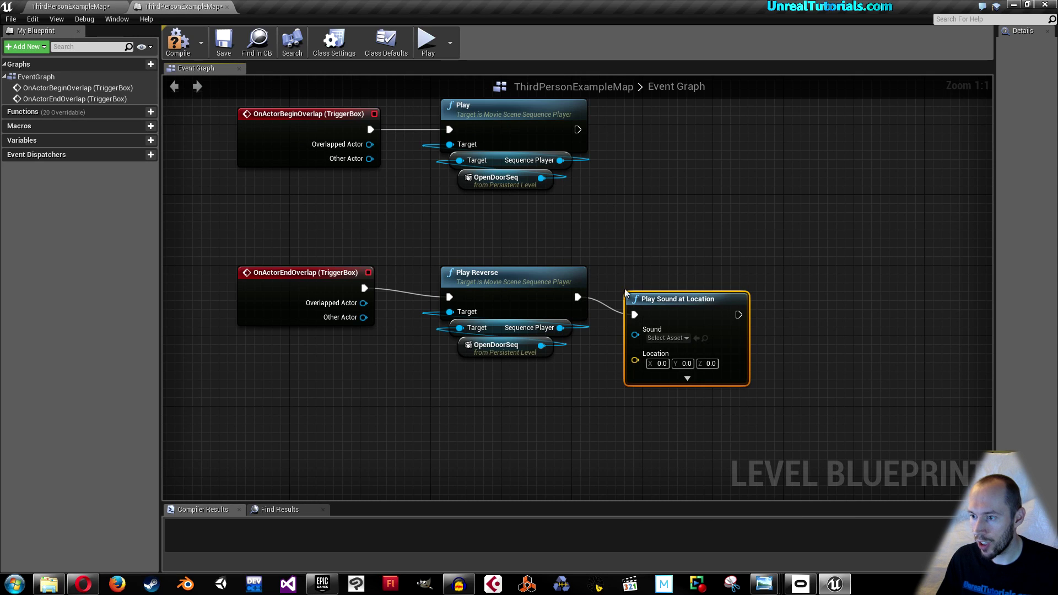
{"action": "left_click_drag", "start_coordinate": [659, 271], "coordinate": [659, 280]}
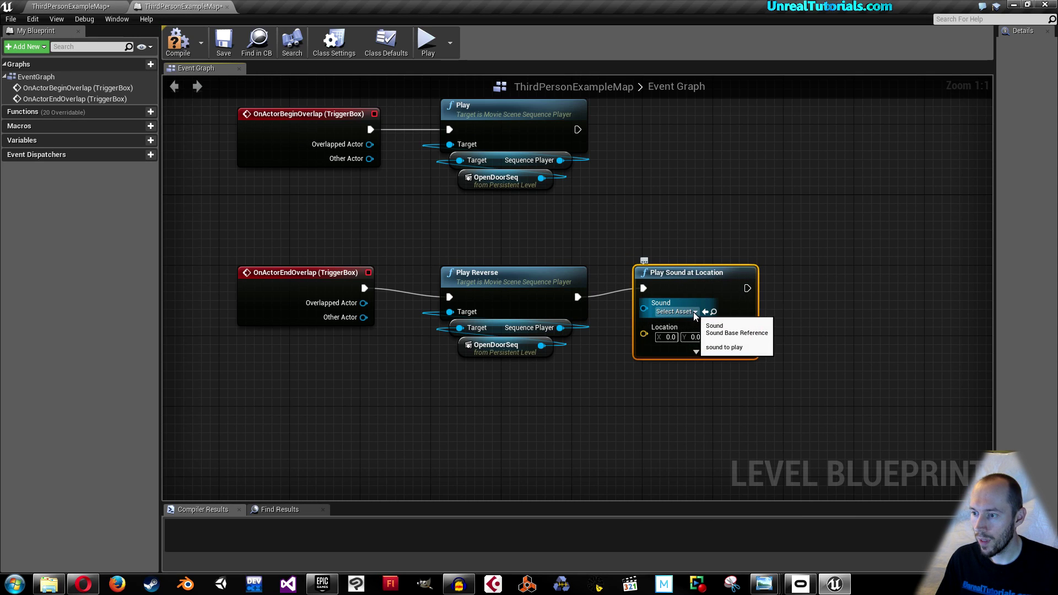
Step: Assign DungeonDoor_OpenClose_2 to the Play Sound at Location node, line it up with Play Reverse, and compile and save the blueprint
{"action": "left_click", "coordinate": [675, 312]}
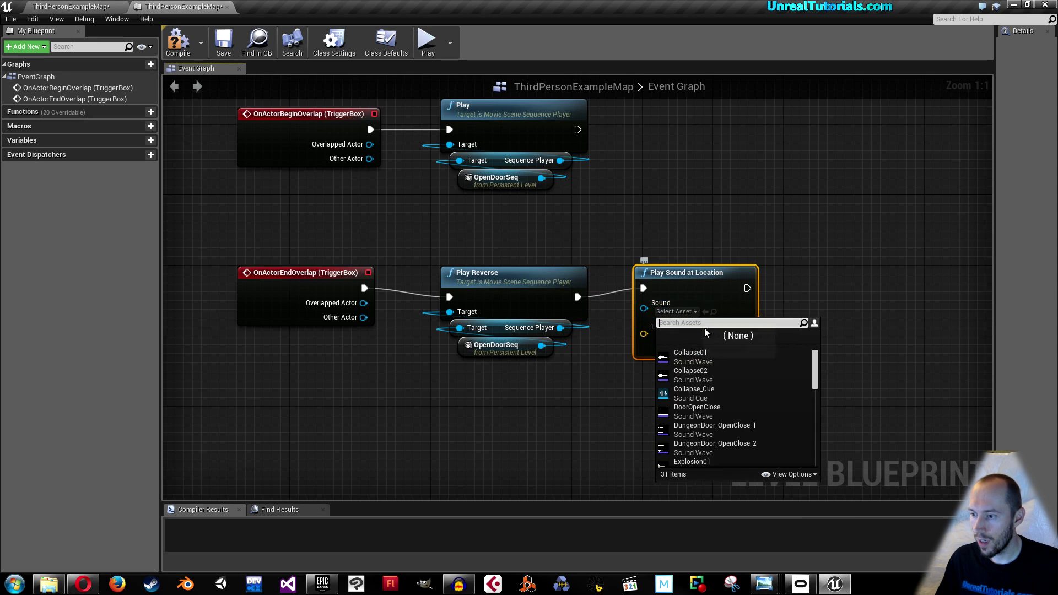
{"action": "left_click", "coordinate": [727, 445]}
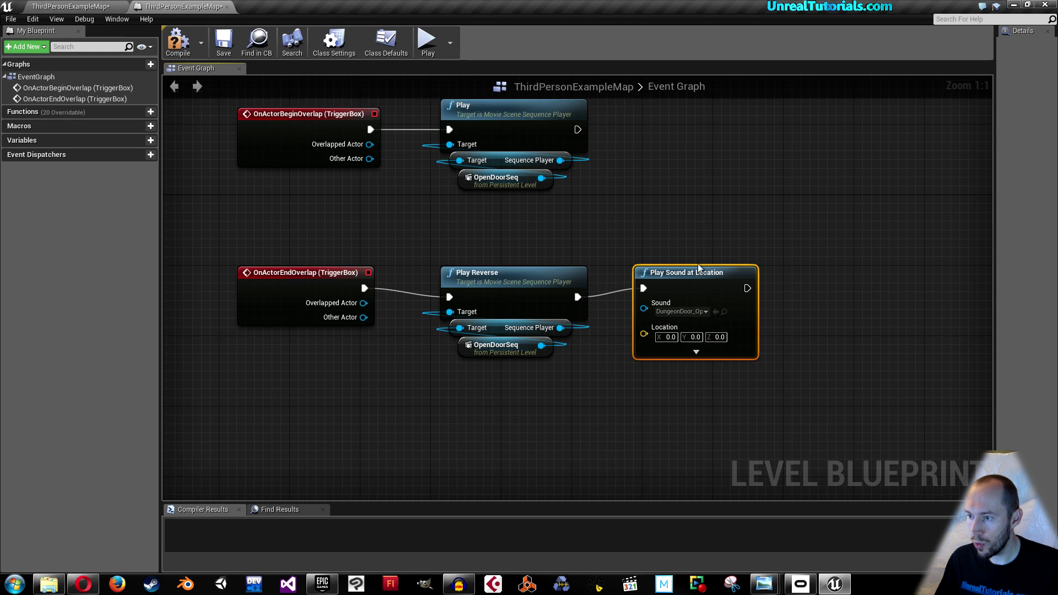
{"action": "left_click_drag", "start_coordinate": [696, 275], "coordinate": [724, 282]}
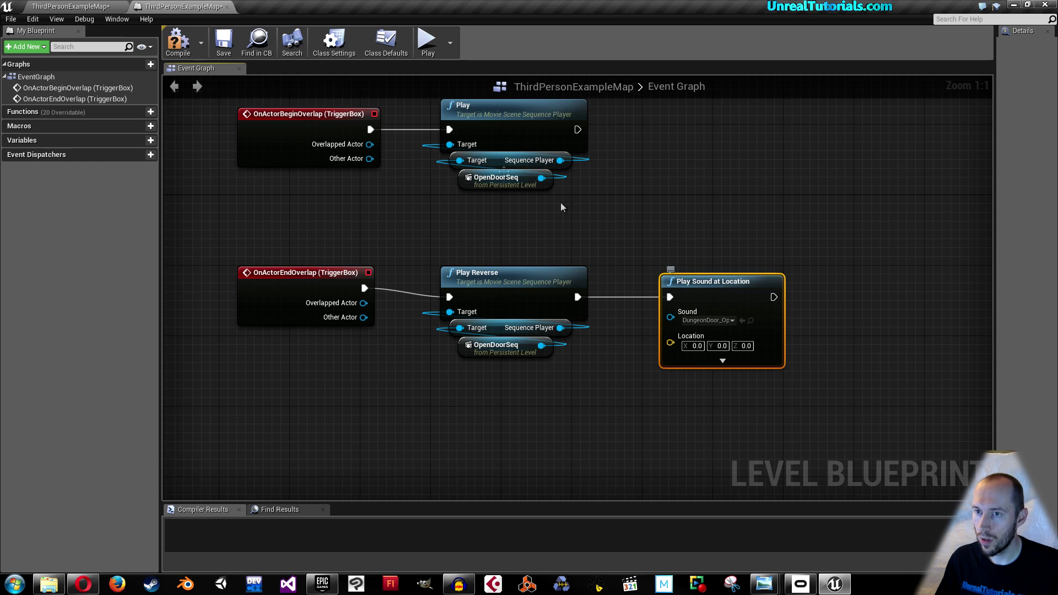
{"action": "left_click", "coordinate": [171, 52]}
{"action": "left_click", "coordinate": [225, 44]}
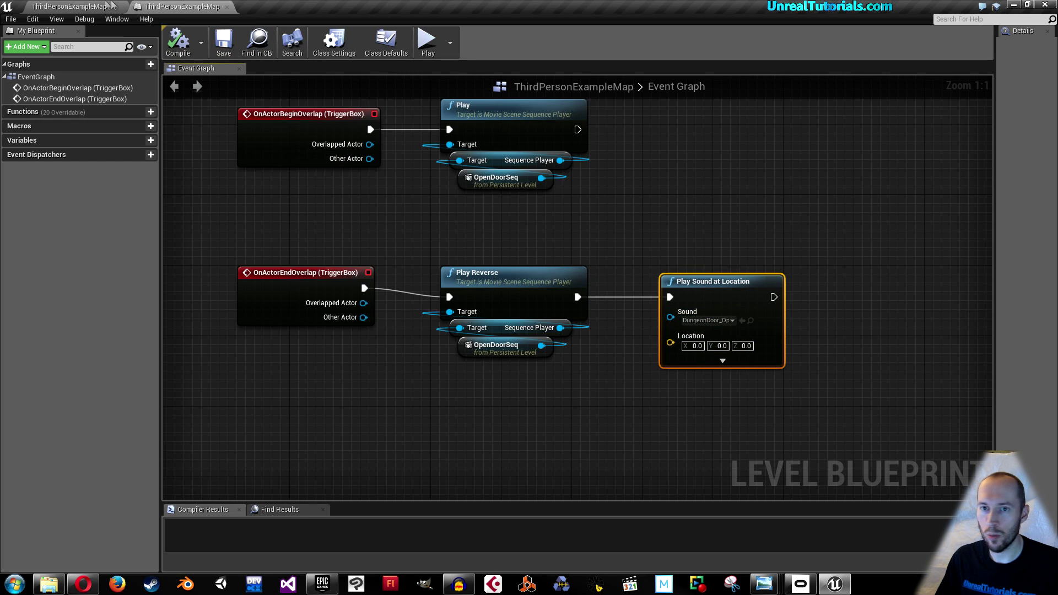
Step: Play-test the closing sound in the level by running the character back and forth through the door, and stop the session
{"action": "left_click", "coordinate": [80, 7]}
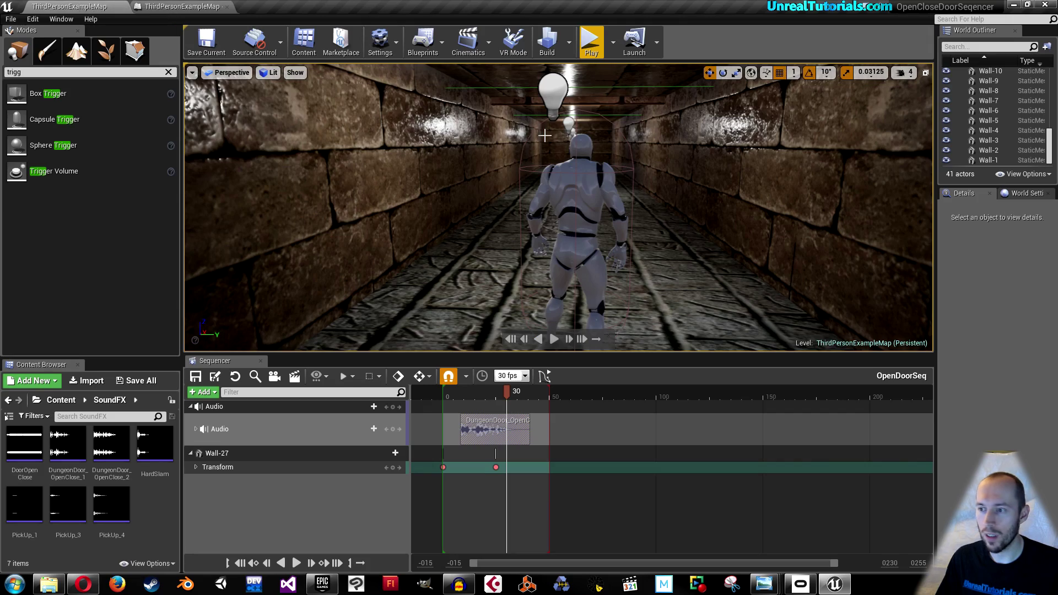
{"action": "left_click", "coordinate": [590, 40]}
{"action": "key", "text": "w"}
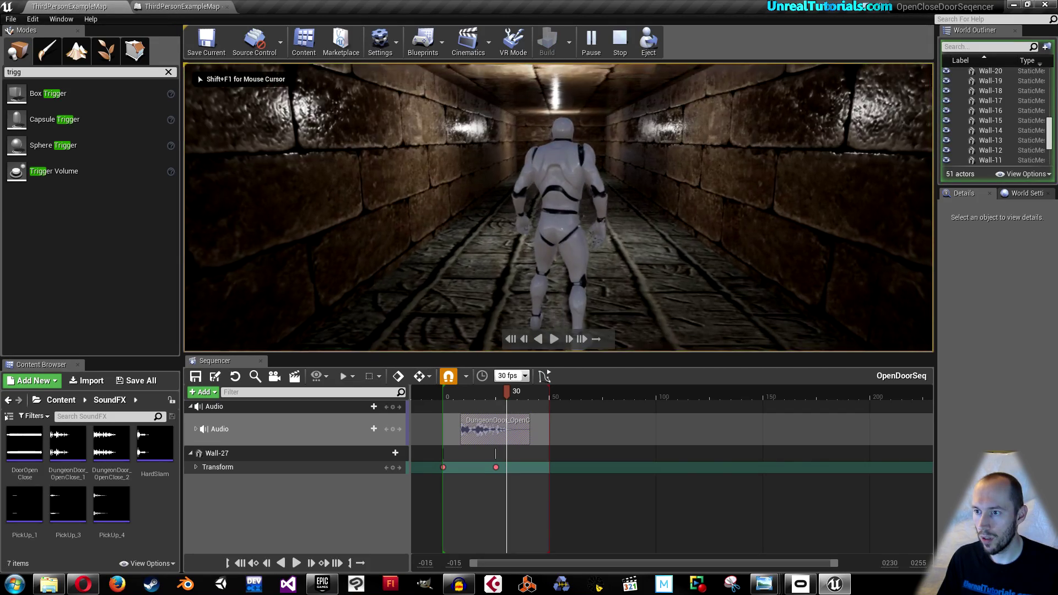
{"action": "key", "text": "s"}
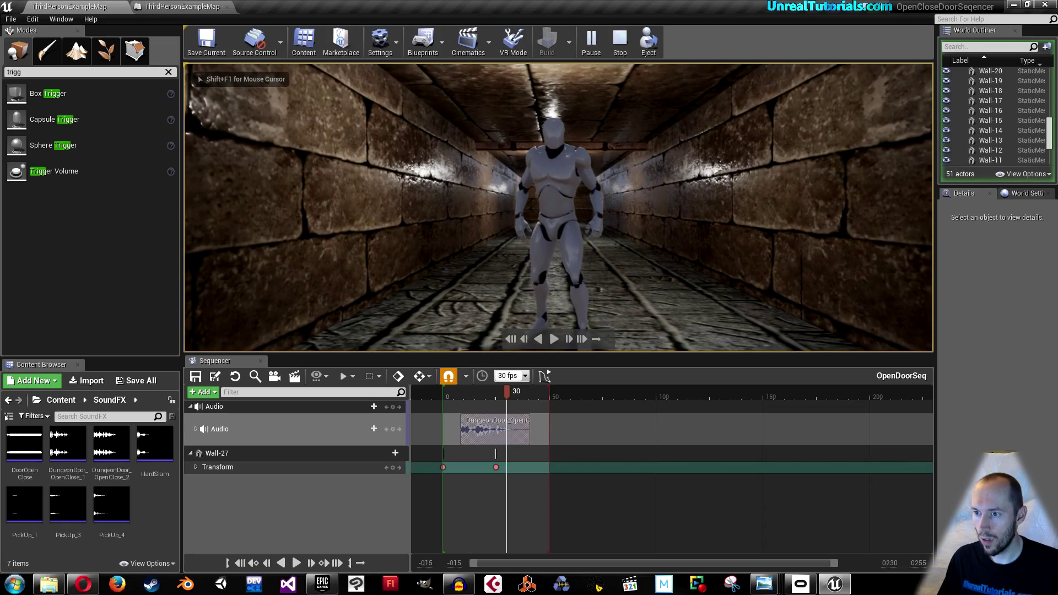
{"action": "key", "text": "w"}
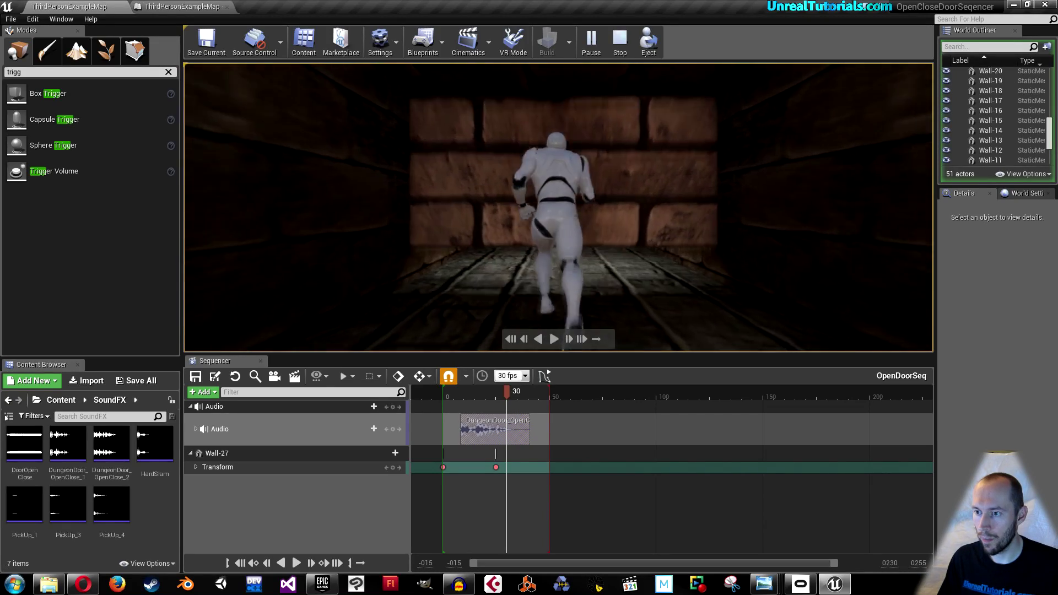
{"action": "key", "text": "s"}
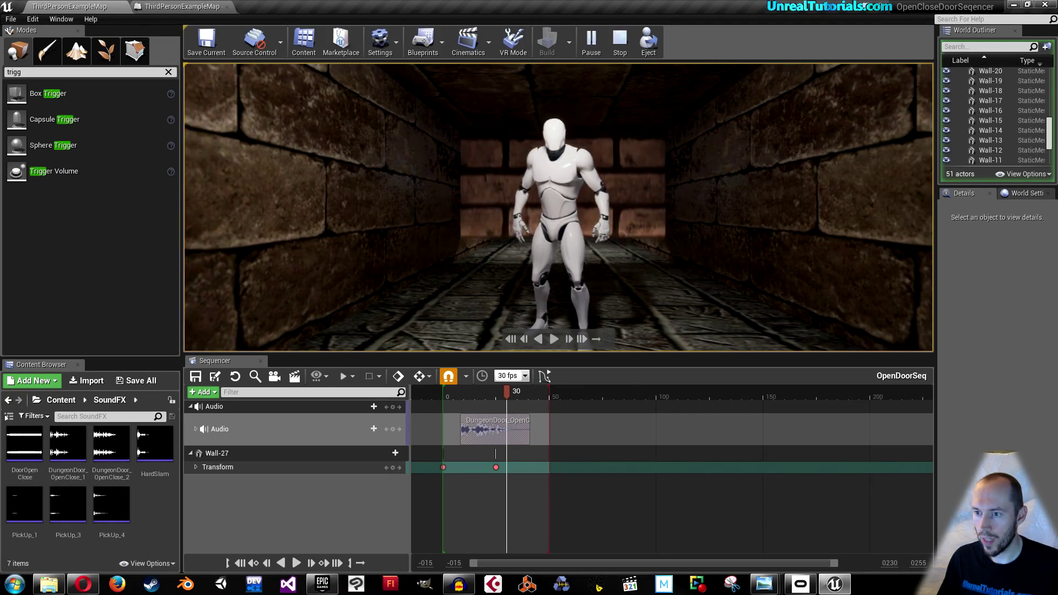
{"action": "key", "text": "Escape"}
Step: Insert a Delay node between Play Reverse and Play Sound at Location in the level blueprint, spacing the nodes in a row
{"action": "left_click", "coordinate": [218, 8]}
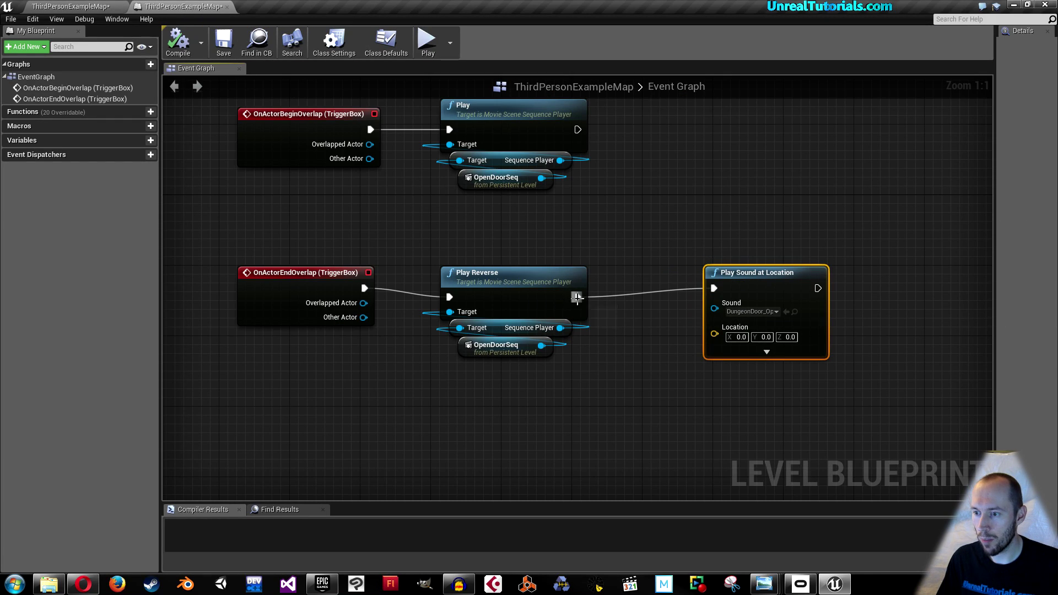
{"action": "left_click_drag", "start_coordinate": [577, 297], "coordinate": [626, 284]}
{"action": "type", "text": "delay"}
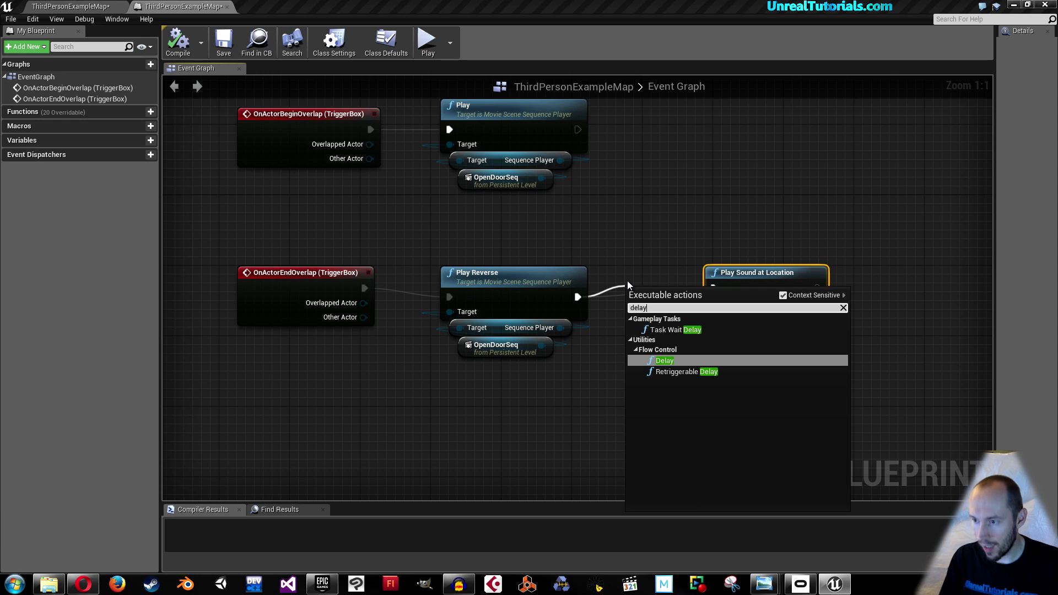
{"action": "key", "text": "Return"}
{"action": "left_click_drag", "start_coordinate": [733, 272], "coordinate": [785, 272]}
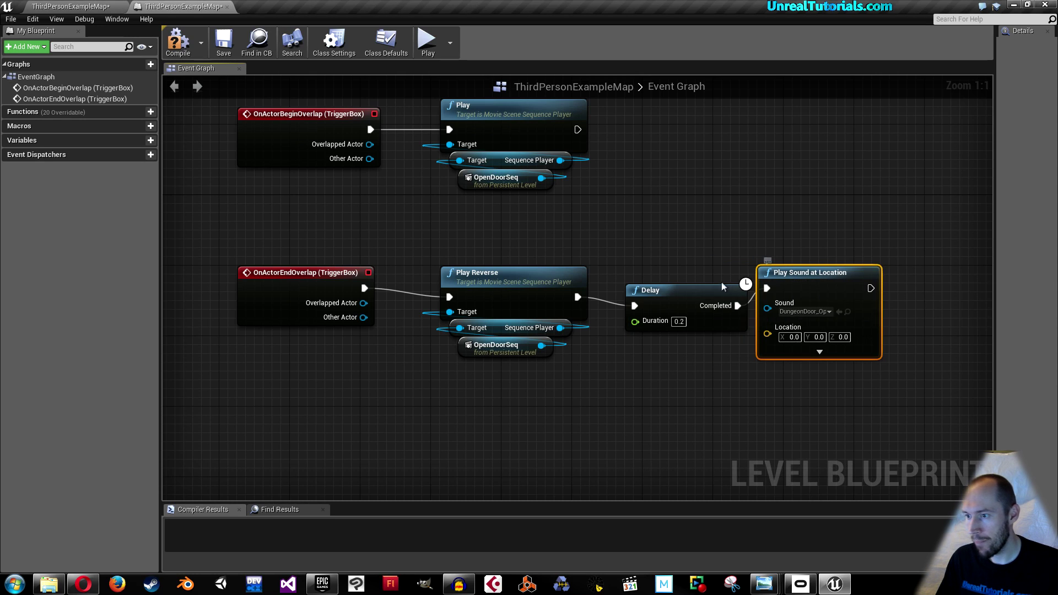
{"action": "left_click_drag", "start_coordinate": [696, 295], "coordinate": [687, 287]}
Step: Set the Delay node's duration to 0.4, and compile and save the level blueprint
{"action": "left_click", "coordinate": [670, 312]}
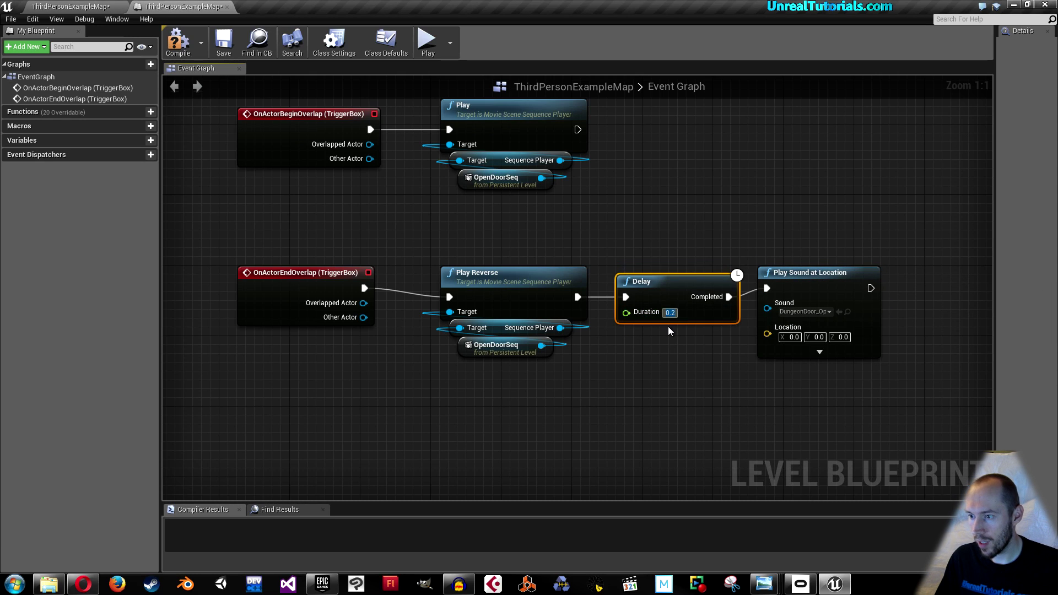
{"action": "type", "text": "0.4"}
{"action": "key", "text": "Return"}
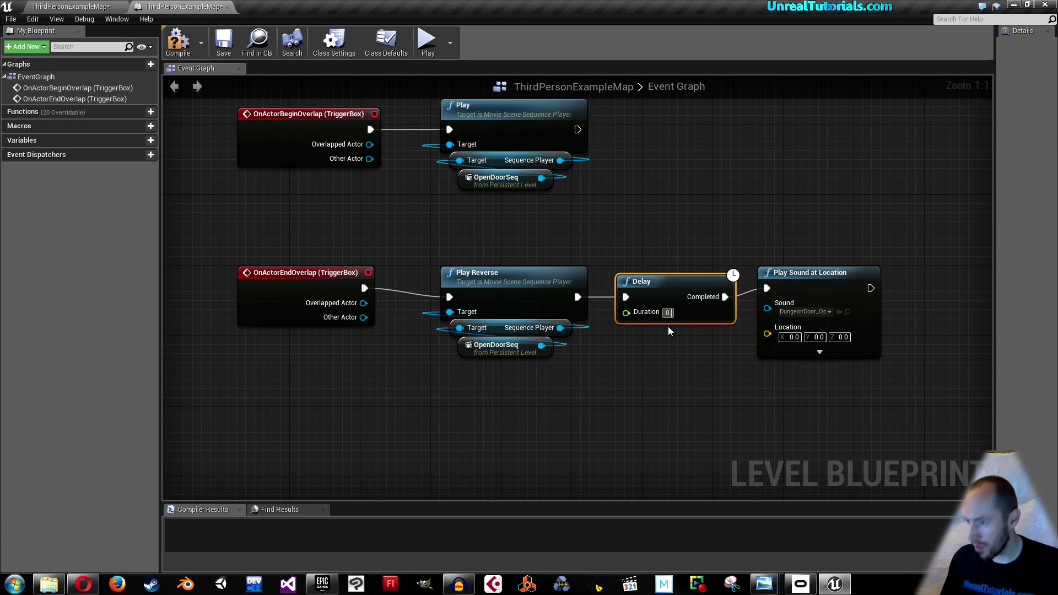
{"action": "left_click", "coordinate": [178, 44]}
{"action": "left_click", "coordinate": [223, 41]}
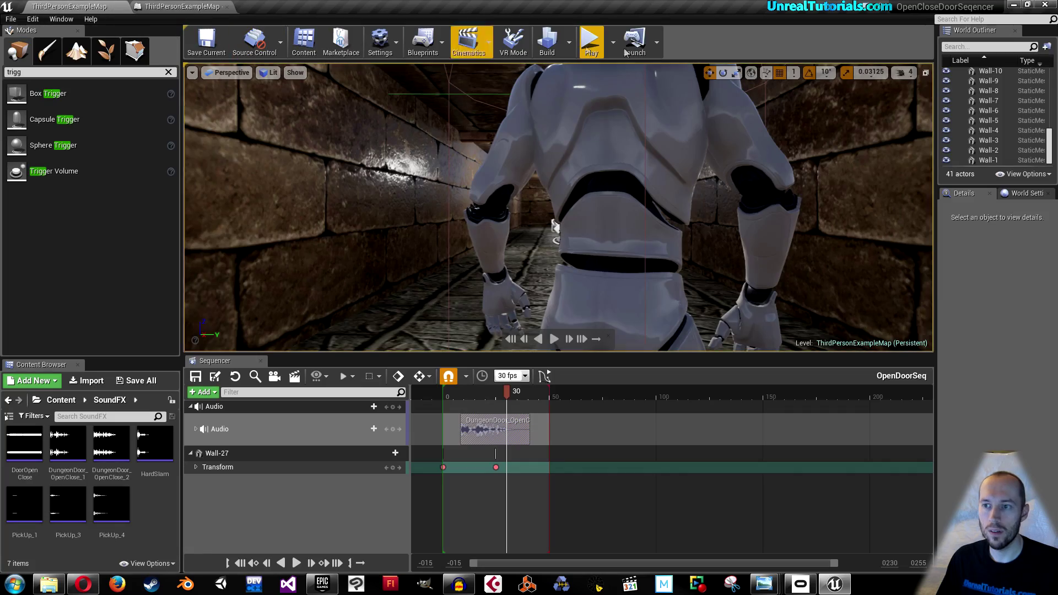
Step: Play-test the delayed closing sound by running through the door and back, stop the session, and return to the level blueprint
{"action": "left_click", "coordinate": [595, 47]}
{"action": "key", "text": "w"}
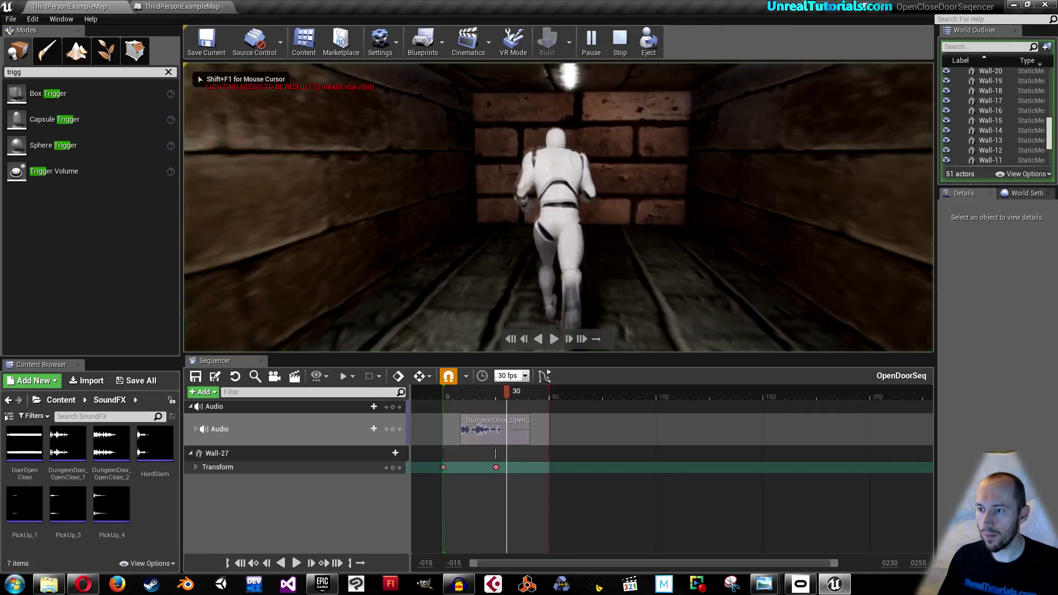
{"action": "key", "text": "s"}
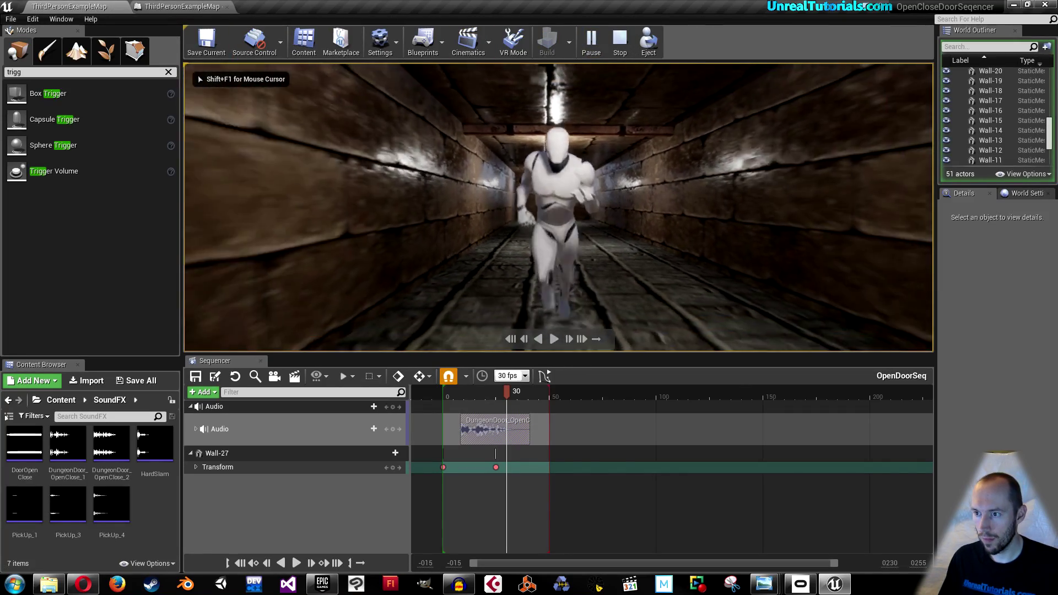
{"action": "key", "text": "Escape"}
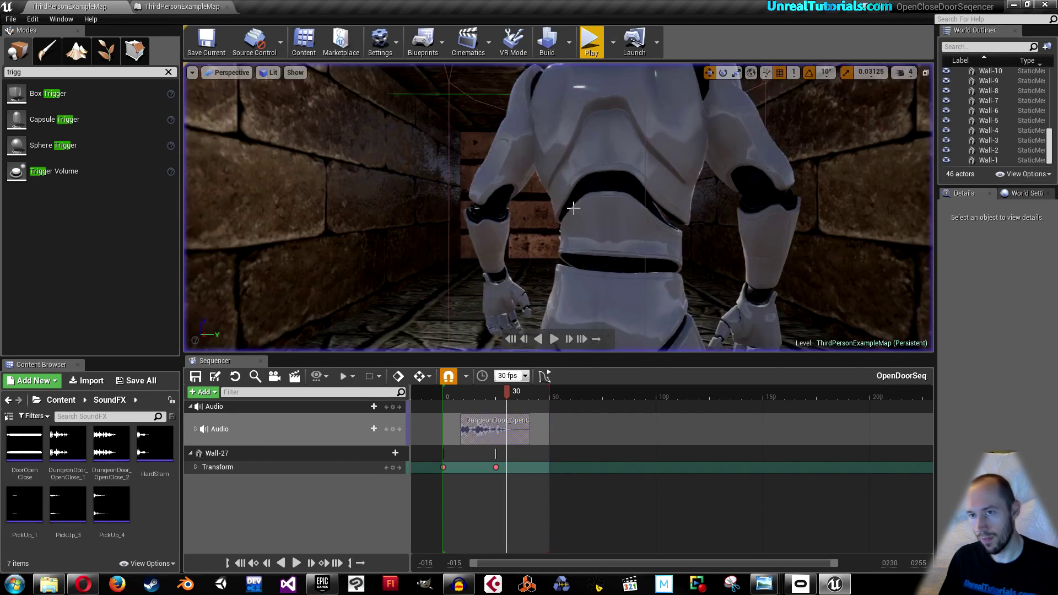
{"action": "left_click", "coordinate": [182, 6]}
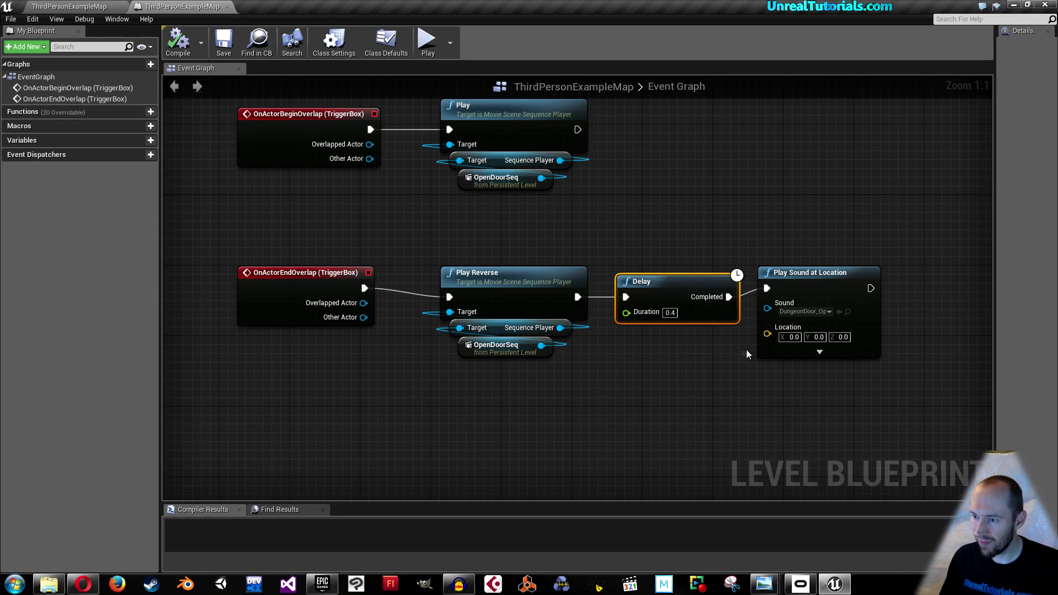
Step: Set the Delay node's duration to 0.8 in the level blueprint, and compile and save it
{"action": "left_click", "coordinate": [672, 312]}
{"action": "type", "text": "0.8"}
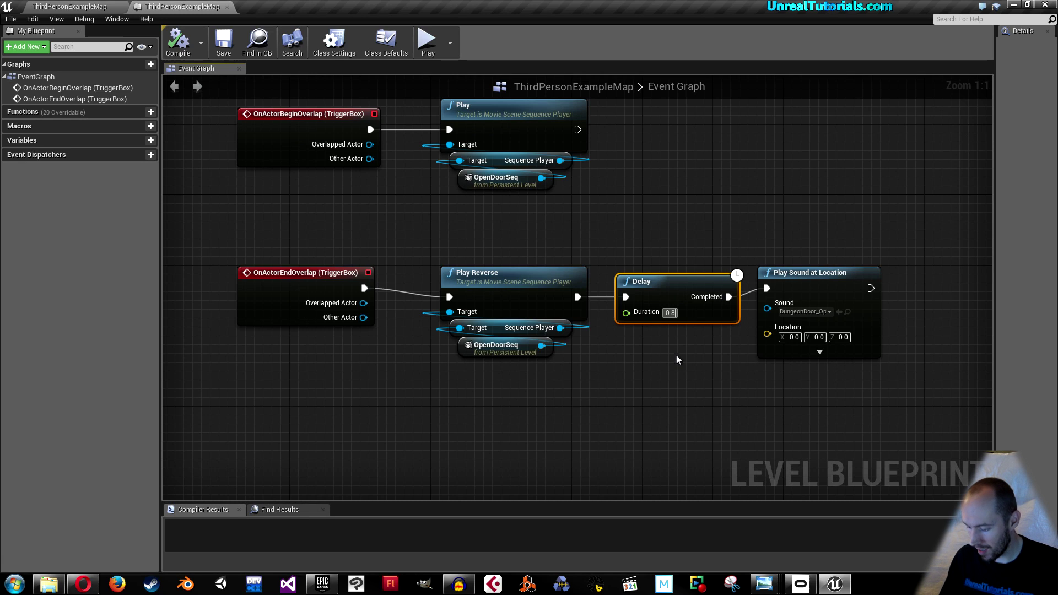
{"action": "key", "text": "Return"}
{"action": "left_click", "coordinate": [179, 42]}
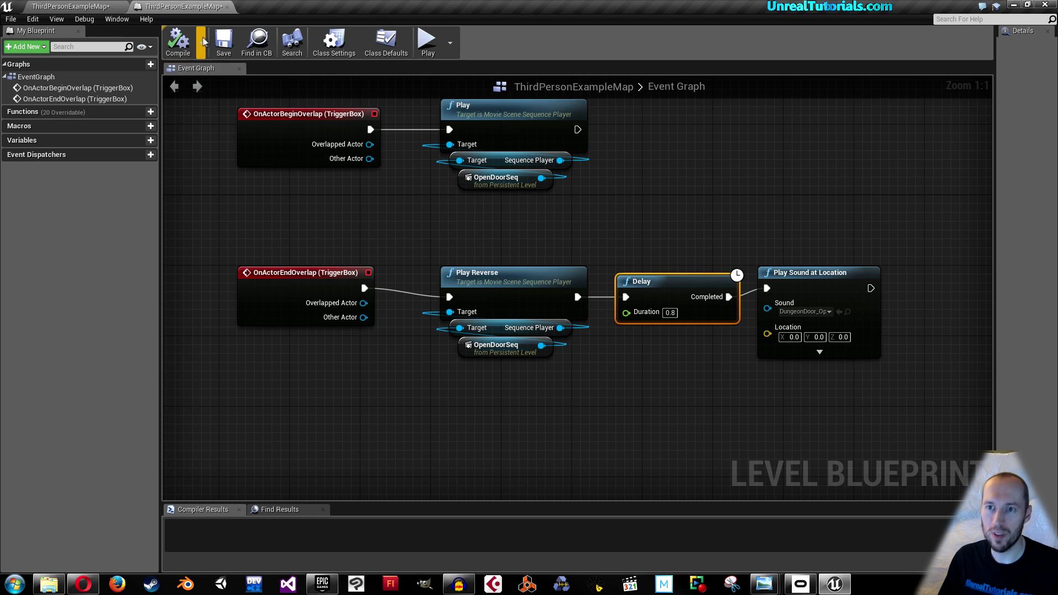
{"action": "left_click", "coordinate": [223, 42]}
Step: Play-test the closing sound with the 0.8 delay by passing through the door, stop the session, and return to the level blueprint
{"action": "left_click", "coordinate": [76, 6]}
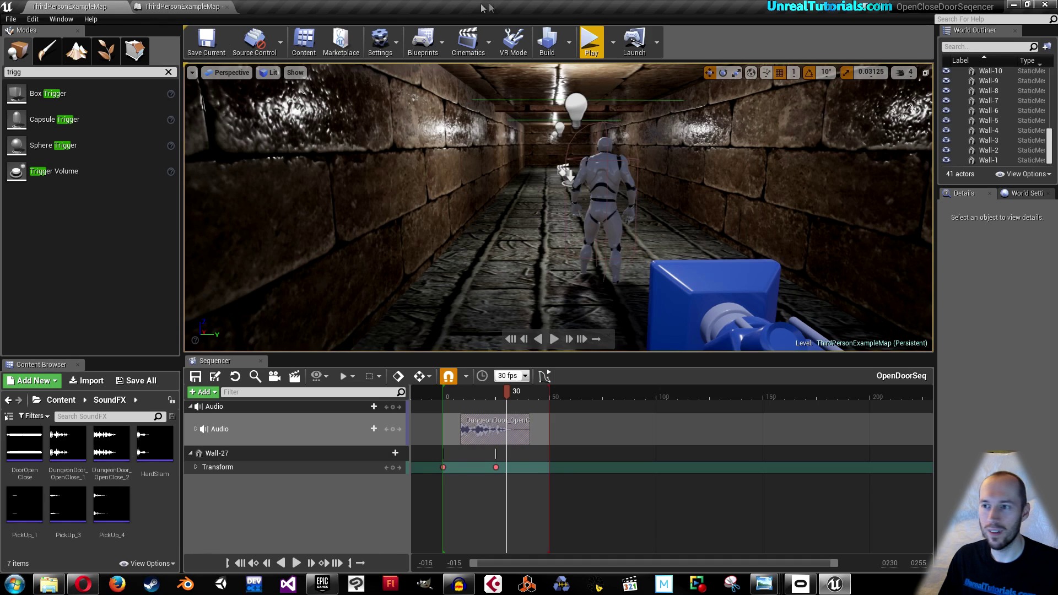
{"action": "left_click", "coordinate": [586, 39]}
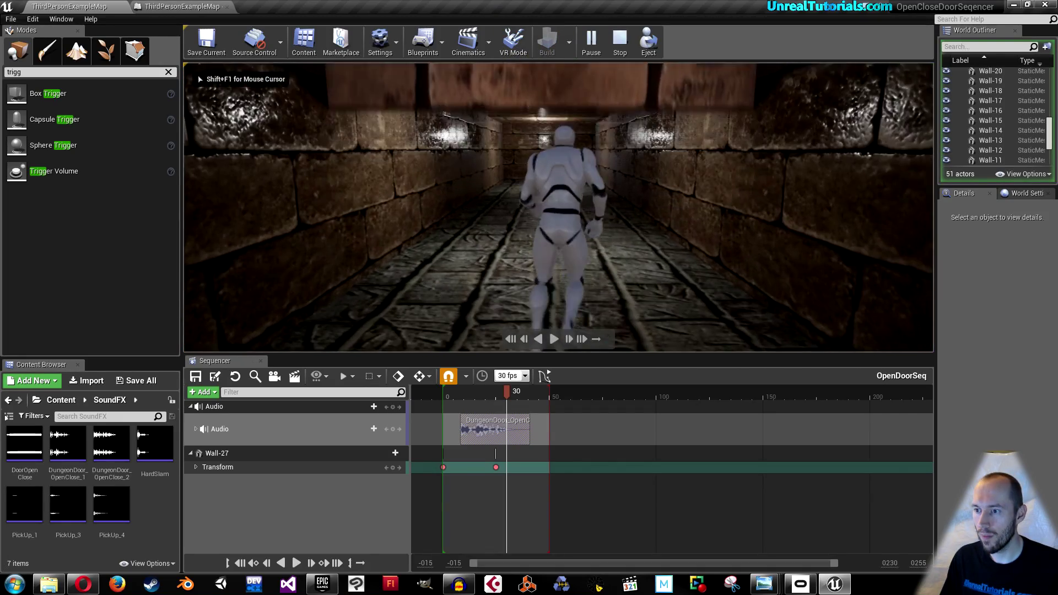
{"action": "key", "text": "s"}
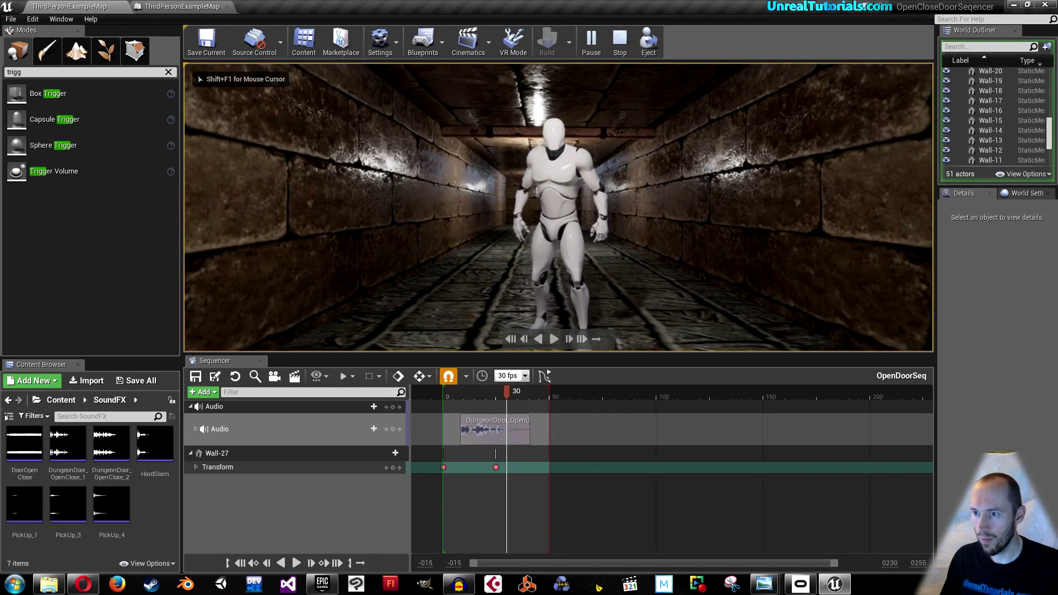
{"action": "key", "text": "shift+F1"}
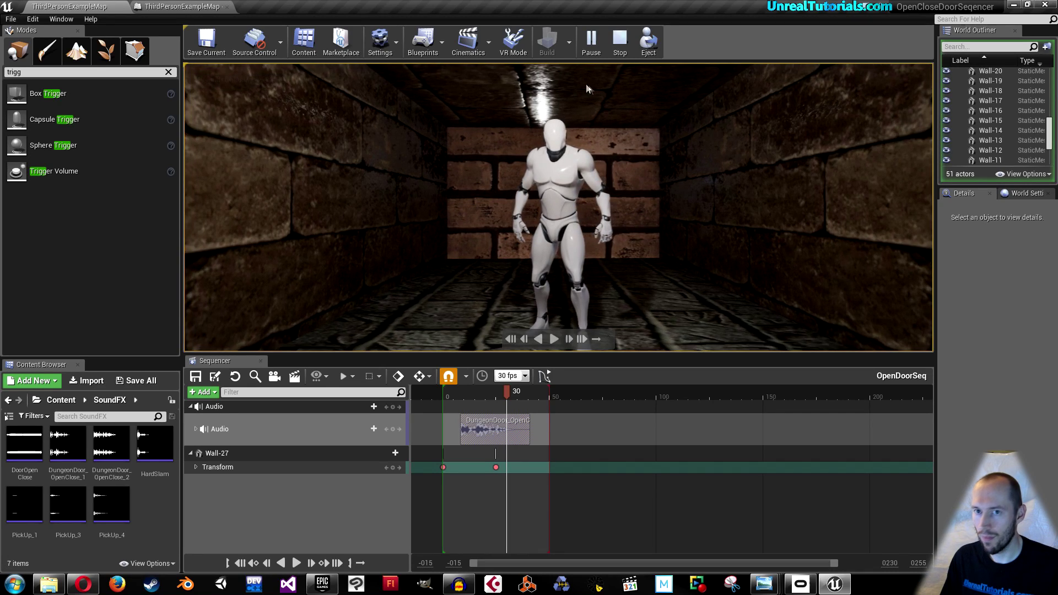
{"action": "key", "text": "Escape"}
{"action": "left_click", "coordinate": [184, 7]}
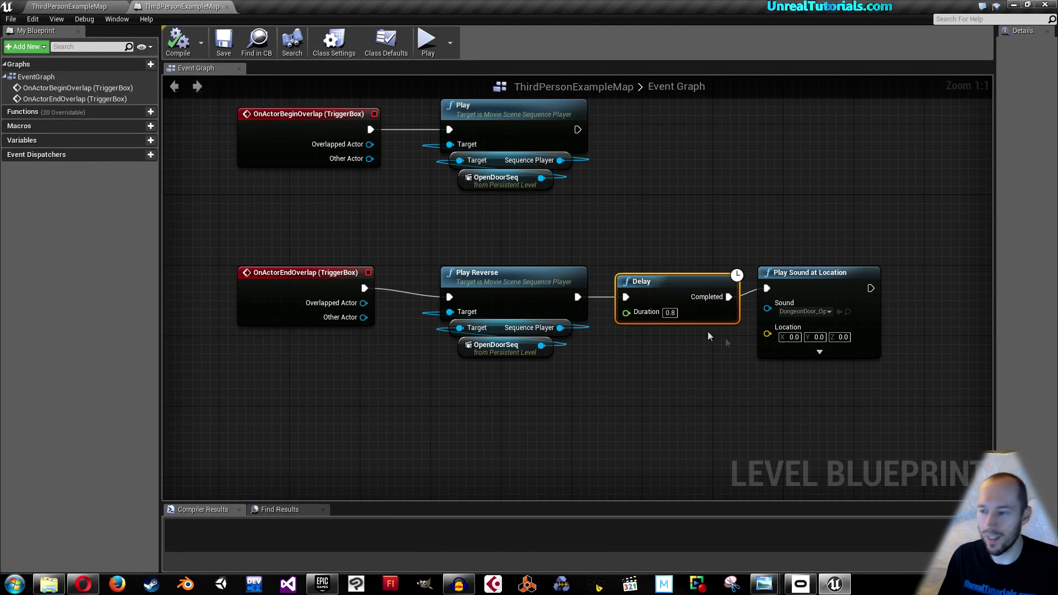
Step: Set the Delay node's duration to 1 and save the level blueprint
{"action": "left_click", "coordinate": [671, 313]}
{"action": "type", "text": "1"}
{"action": "key", "text": "Return"}
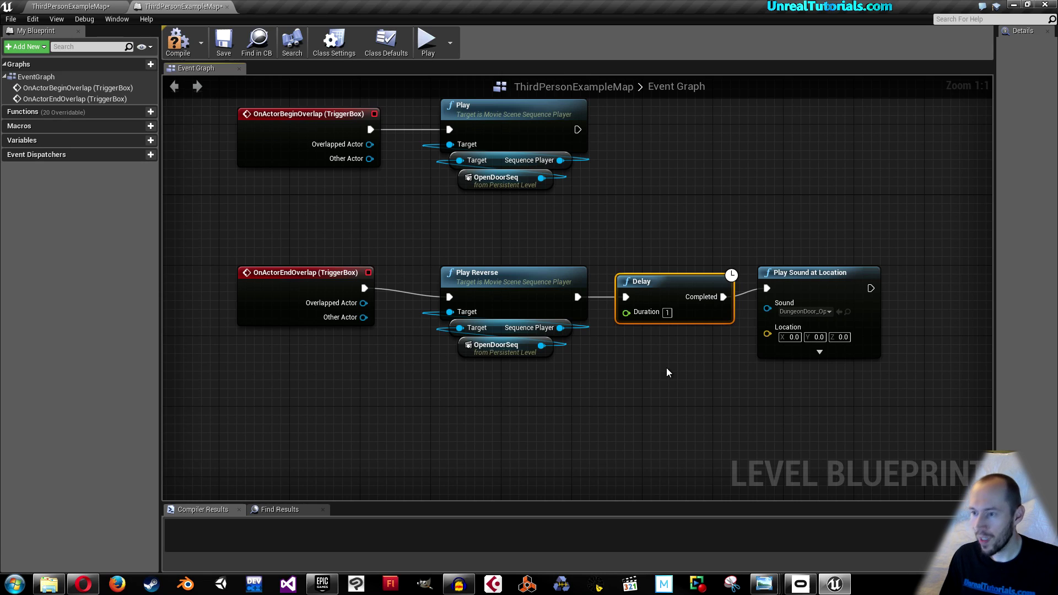
{"action": "left_click", "coordinate": [219, 45]}
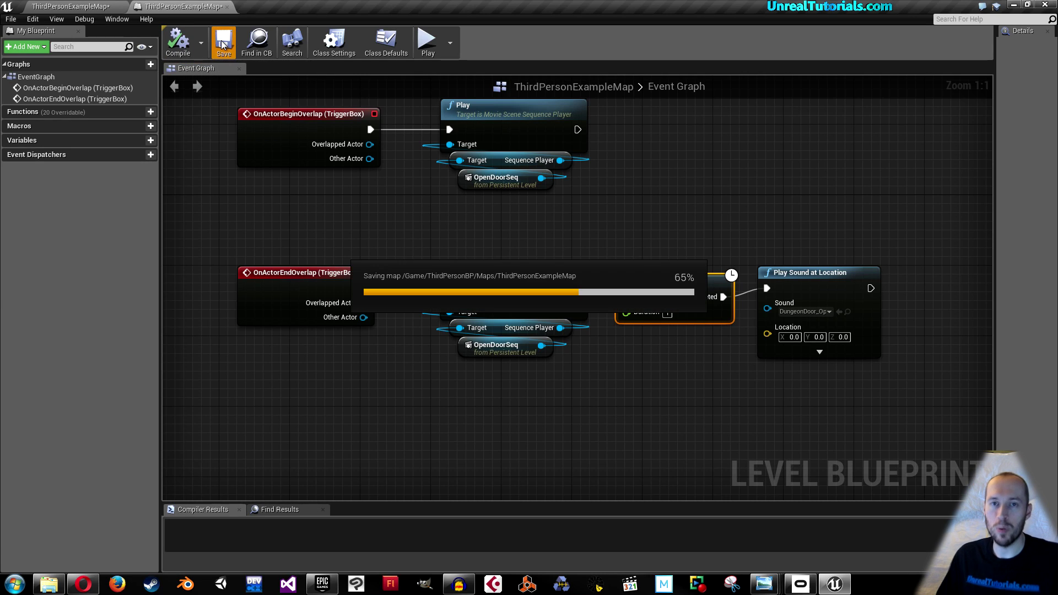
Step: Play-test the door in the level by running the character through it repeatedly in both directions, and stop the session
{"action": "left_click", "coordinate": [112, 9]}
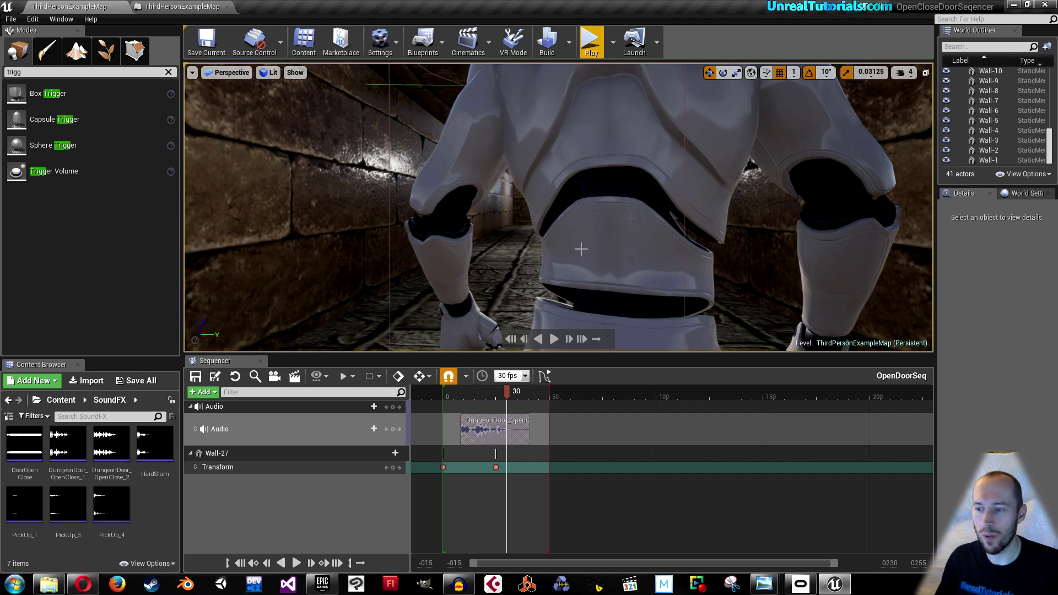
{"action": "left_click", "coordinate": [590, 41]}
{"action": "key", "text": "w"}
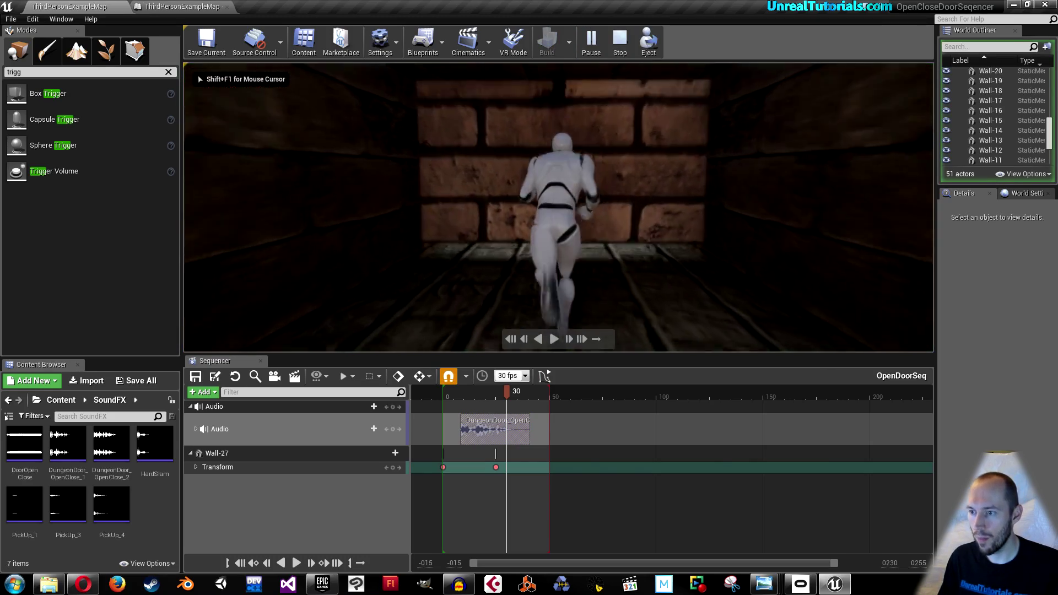
{"action": "key", "text": "s"}
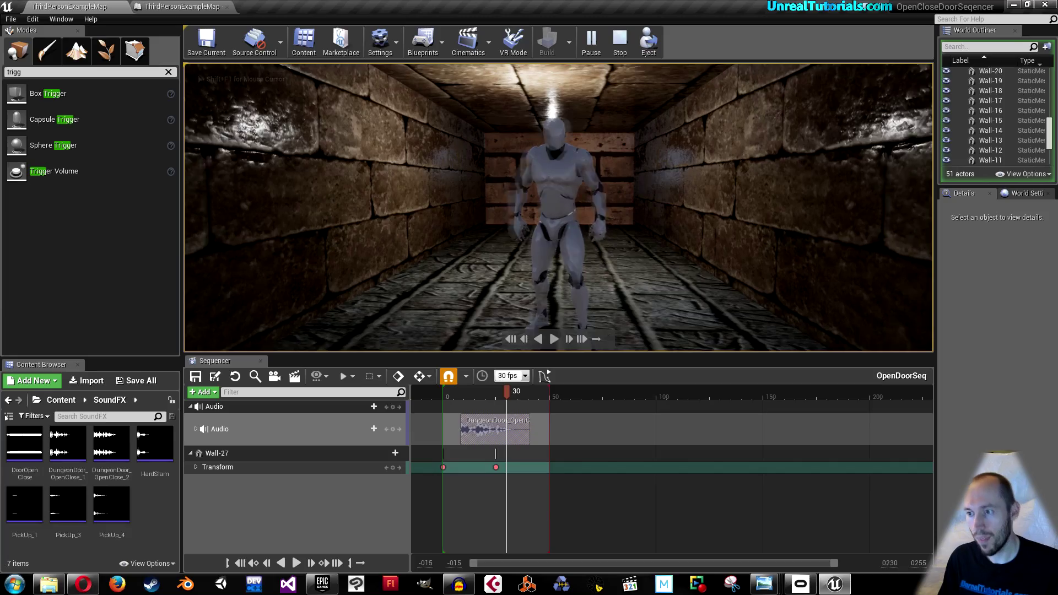
{"action": "key", "text": "w"}
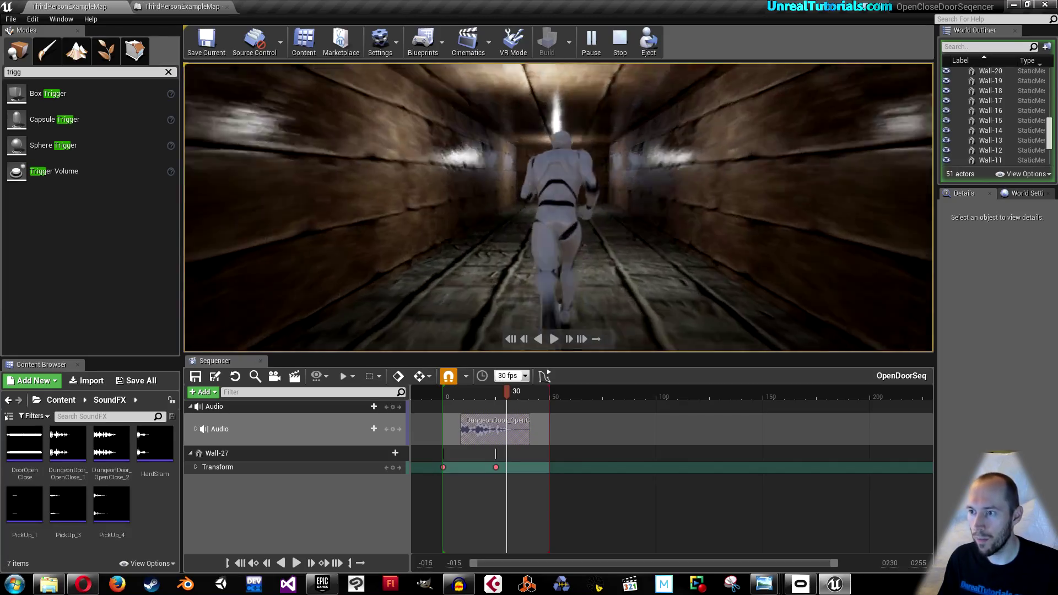
{"action": "key", "text": "s"}
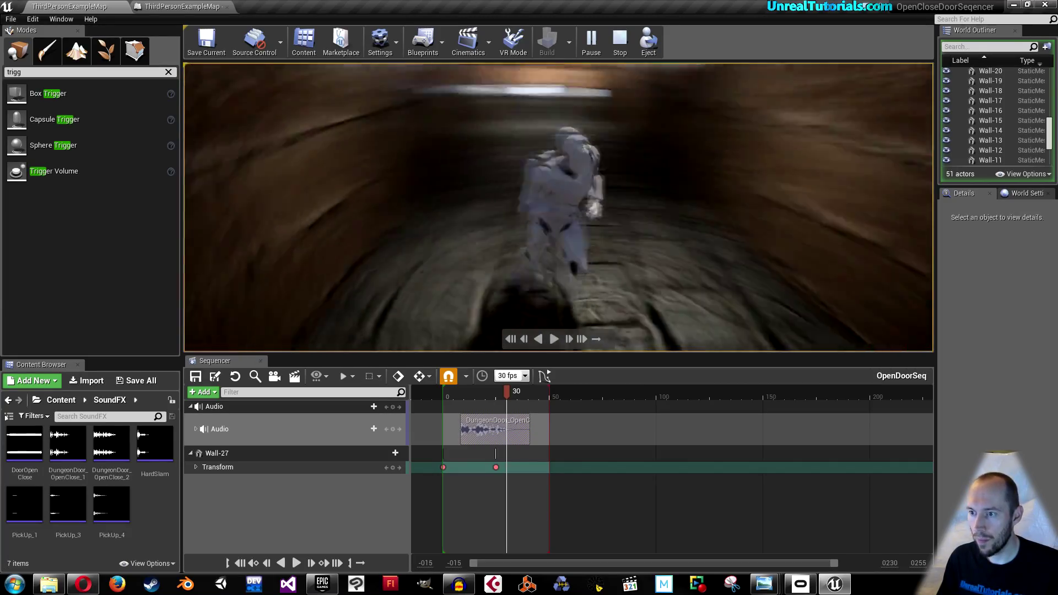
{"action": "key", "text": "w"}
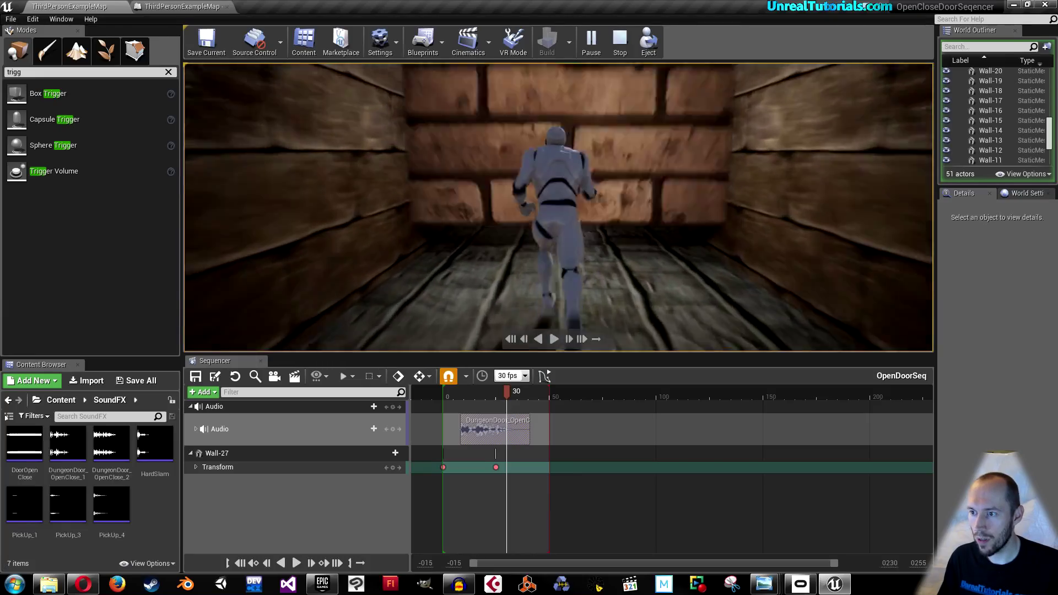
{"action": "key", "text": "w"}
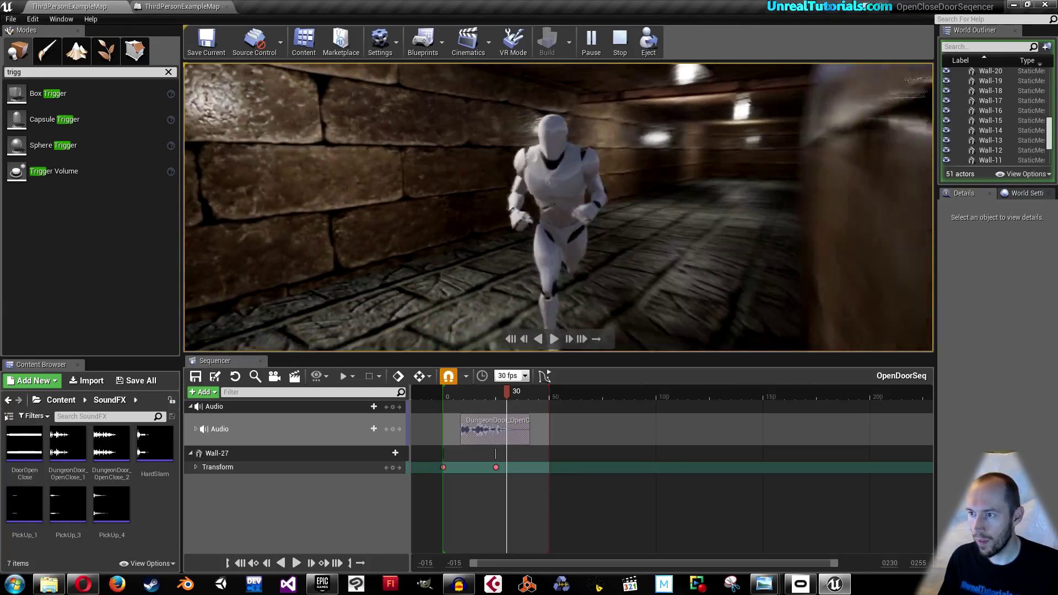
{"action": "key", "text": "w"}
{"action": "key", "text": "w"}
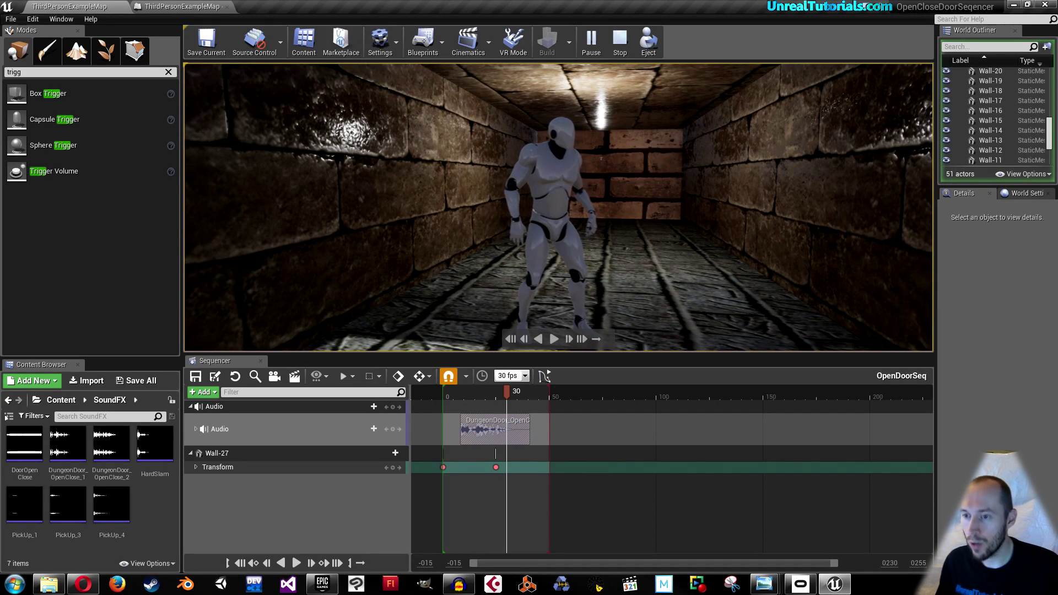
{"action": "key", "text": "Escape"}
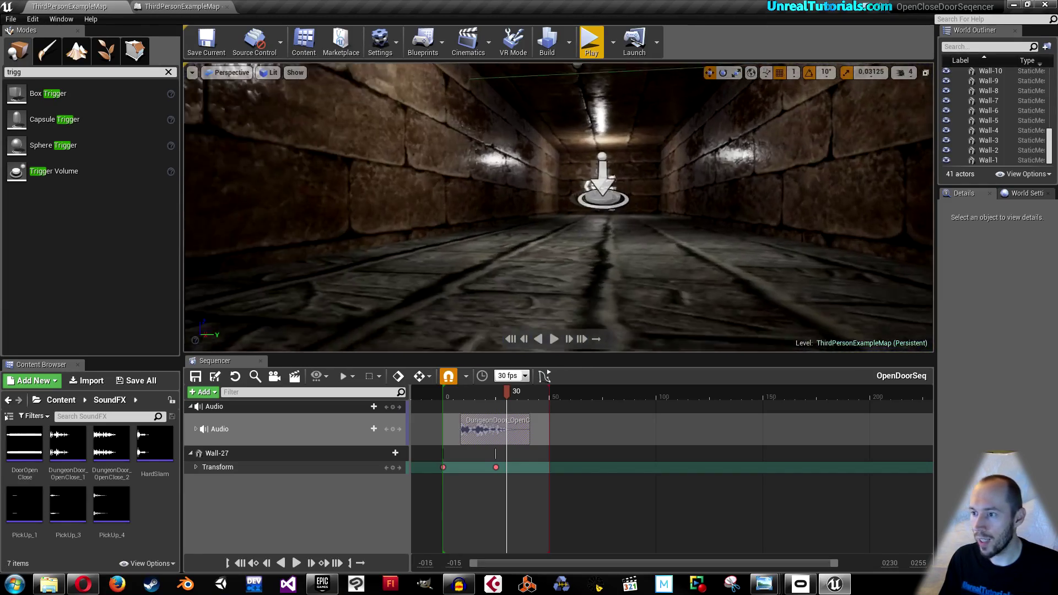
Step: Move the OpenDoorSeq playhead to frame 0 so the door is closed, and clear the "trigg" search in the actor classes
{"action": "right_click_drag", "start_coordinate": [647, 205], "coordinate": [635, 263]}
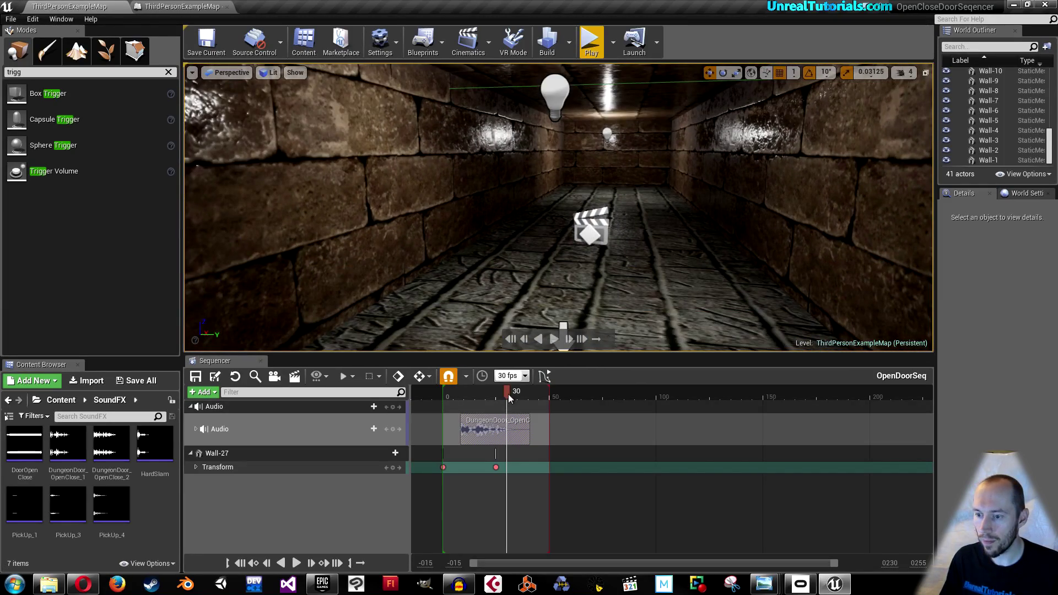
{"action": "left_click_drag", "start_coordinate": [507, 393], "coordinate": [444, 397]}
{"action": "mouse_move", "coordinate": [463, 283]}
{"action": "right_mouse_down"}
{"action": "mouse_move", "coordinate": [526, 259]}
{"action": "mouse_move", "coordinate": [526, 270]}
{"action": "mouse_move", "coordinate": [468, 283]}
{"action": "right_mouse_up"}
{"action": "key", "text": "s"}
{"action": "key", "text": "w"}
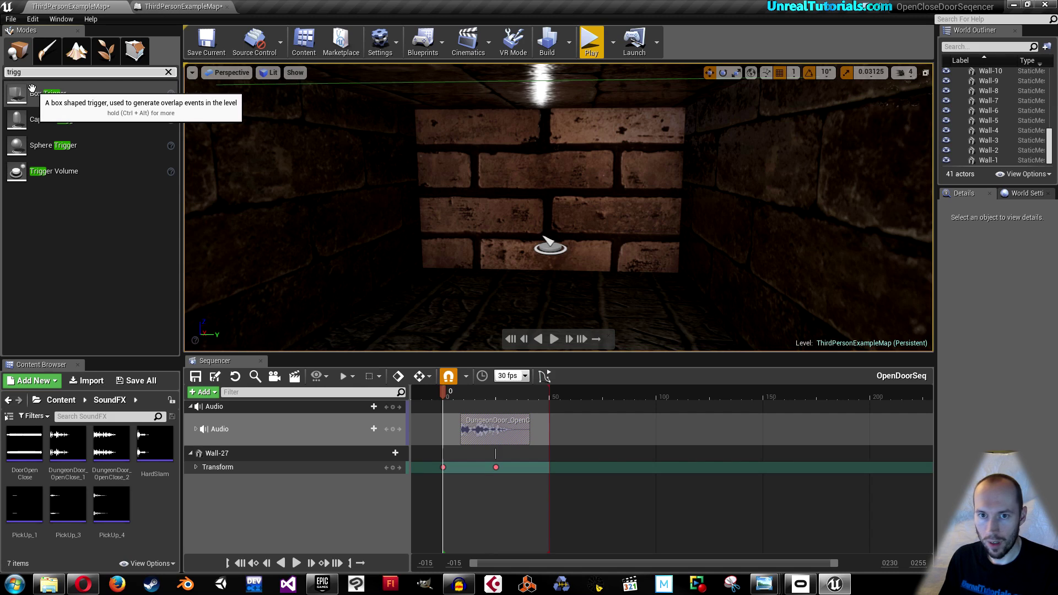
{"action": "key", "text": "Delete"}
{"action": "key", "text": "Delete"}
{"action": "key", "text": "Delete"}
Step: Place a Point Light on the corridor side facing the closed door, and raise it near the ceiling at about X -530, Y 86, Z 374
{"action": "right_click", "coordinate": [458, 308]}
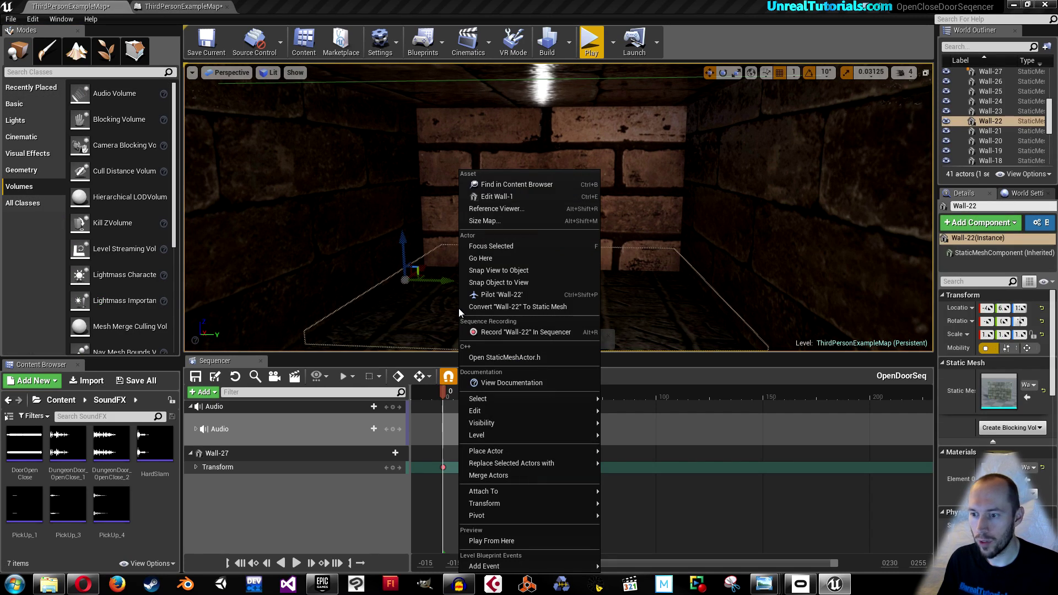
{"action": "mouse_move", "coordinate": [512, 438]}
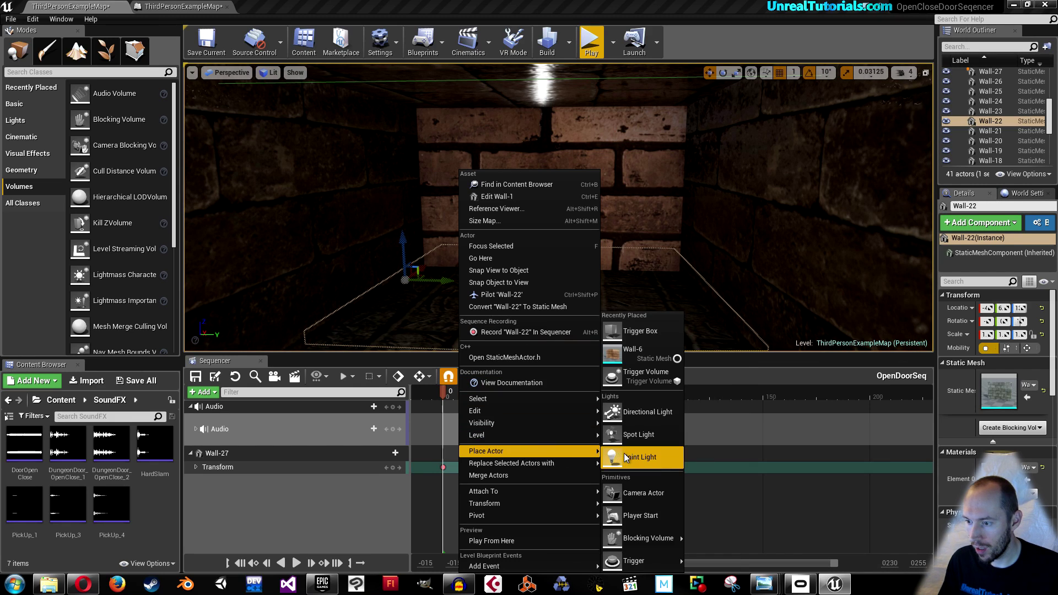
{"action": "left_click", "coordinate": [627, 457]}
{"action": "left_click_drag", "start_coordinate": [455, 239], "coordinate": [437, 138]}
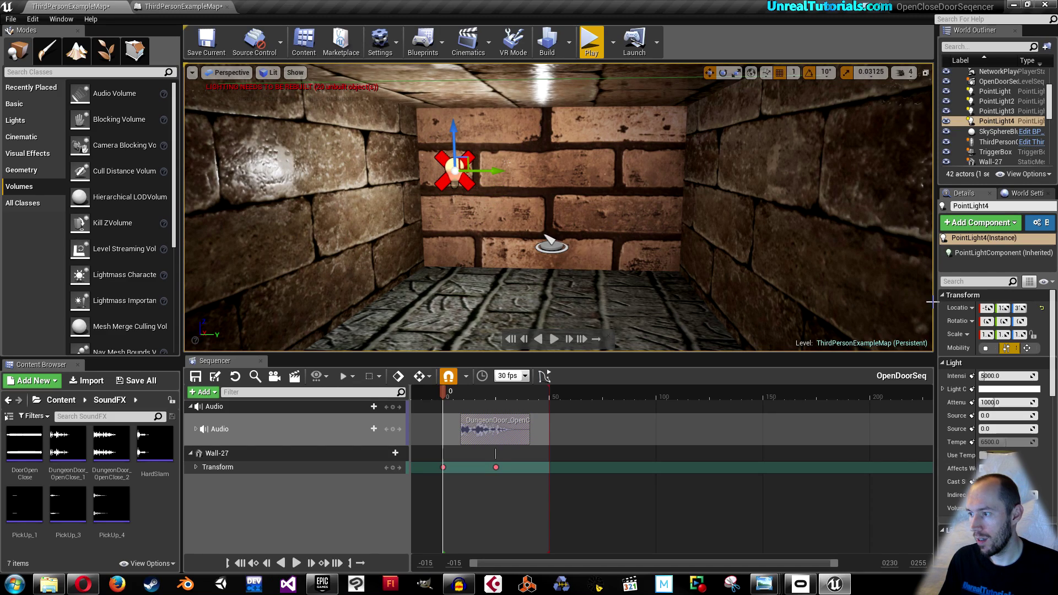
{"action": "left_click_drag", "start_coordinate": [934, 302], "coordinate": [881, 302]}
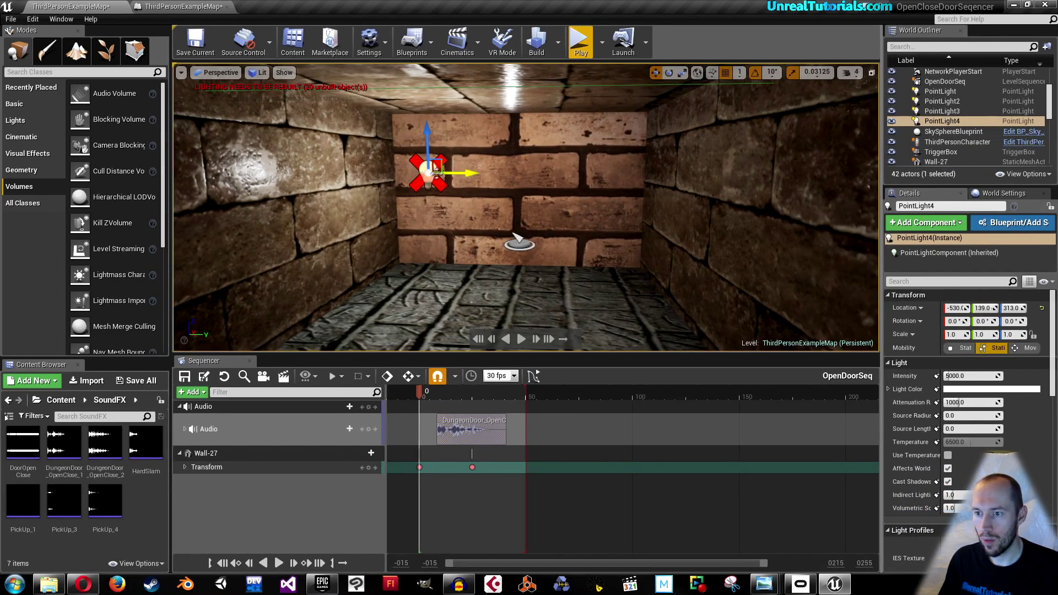
{"action": "left_click_drag", "start_coordinate": [439, 164], "coordinate": [394, 116]}
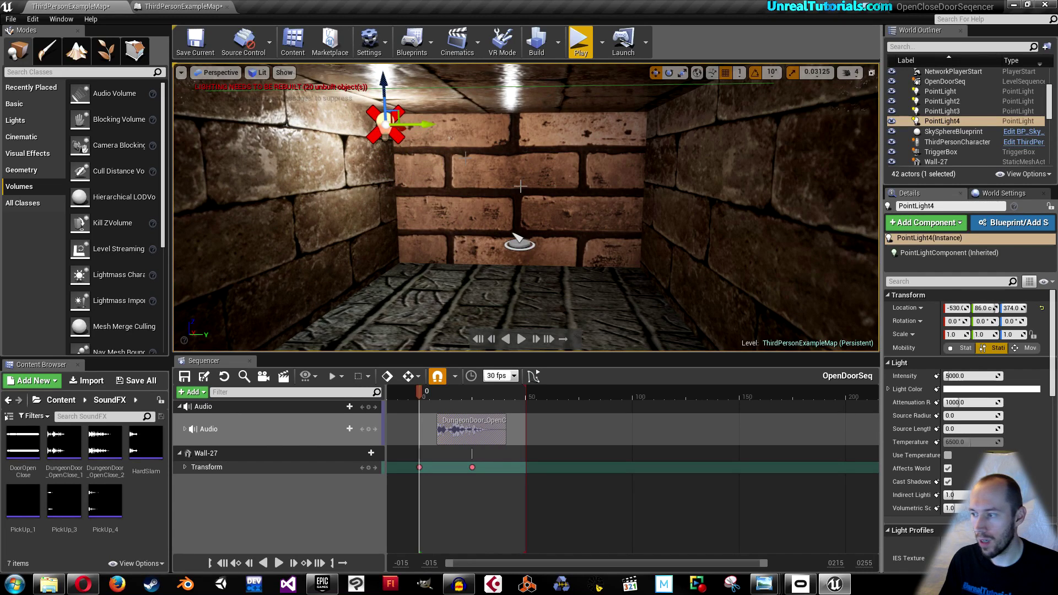
Step: Set the new point light's color to pure red (FF0000FF)
{"action": "left_click", "coordinate": [971, 389]}
{"action": "left_click_drag", "start_coordinate": [870, 358], "coordinate": [872, 316]}
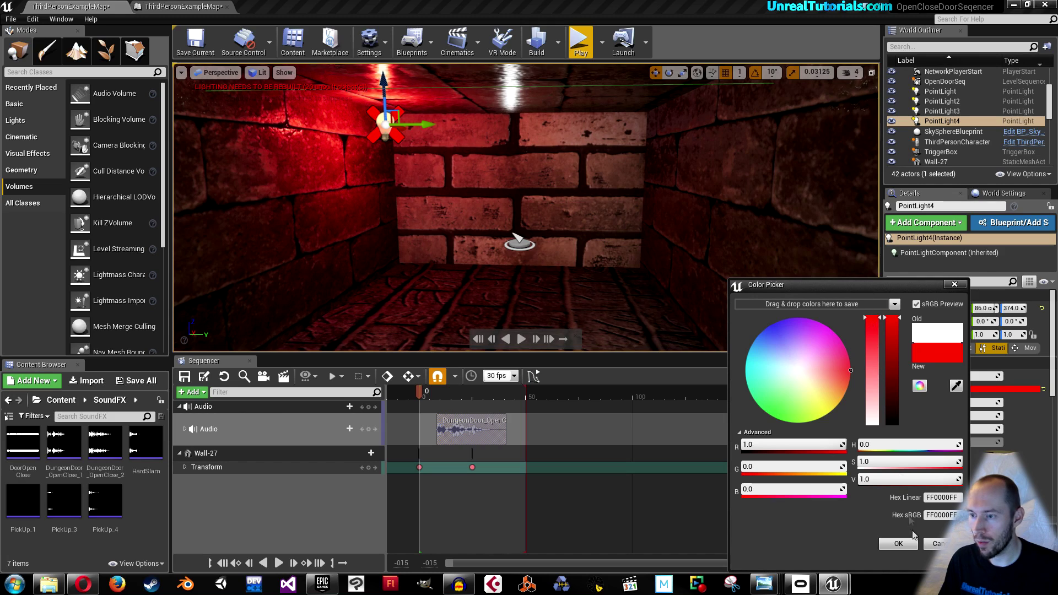
{"action": "left_click", "coordinate": [898, 544]}
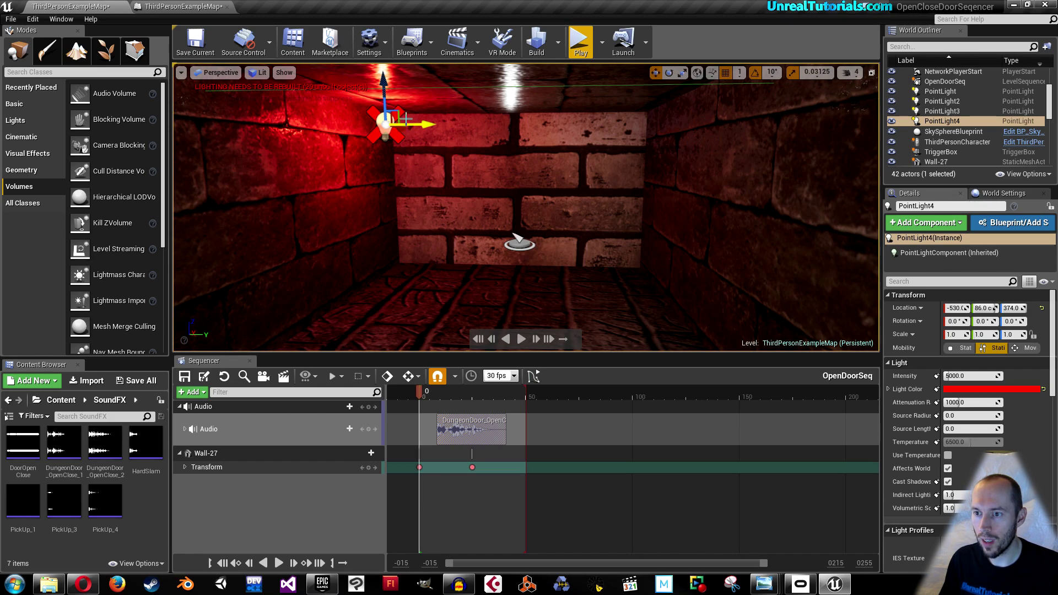
Step: Move the red point light closer to the door, to about X -489, Y 106, Z 354
{"action": "left_click_drag", "start_coordinate": [400, 117], "coordinate": [416, 120]}
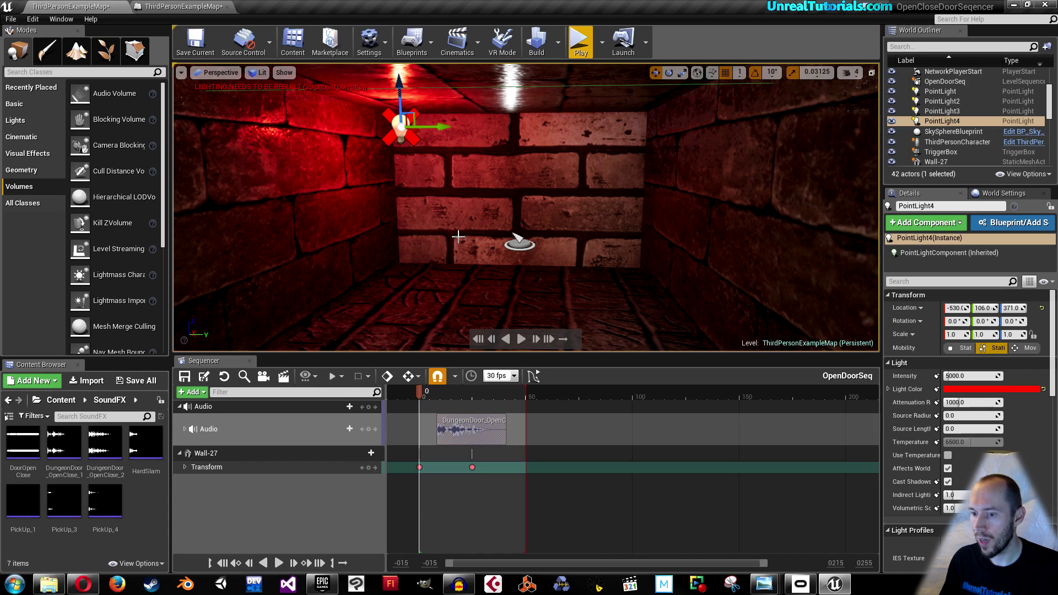
{"action": "right_click", "coordinate": [401, 129]}
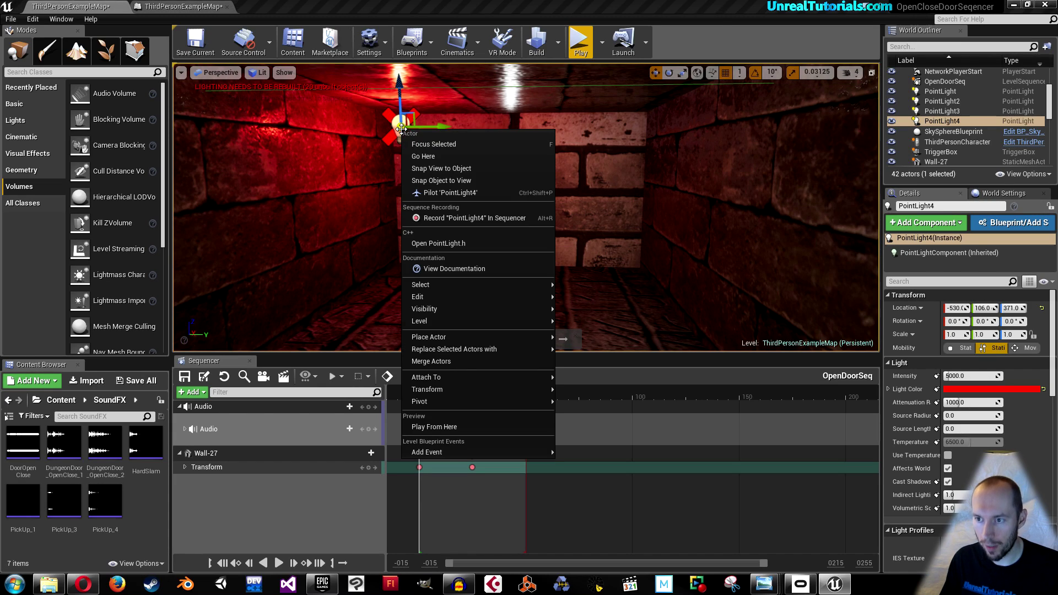
{"action": "key", "text": "Escape"}
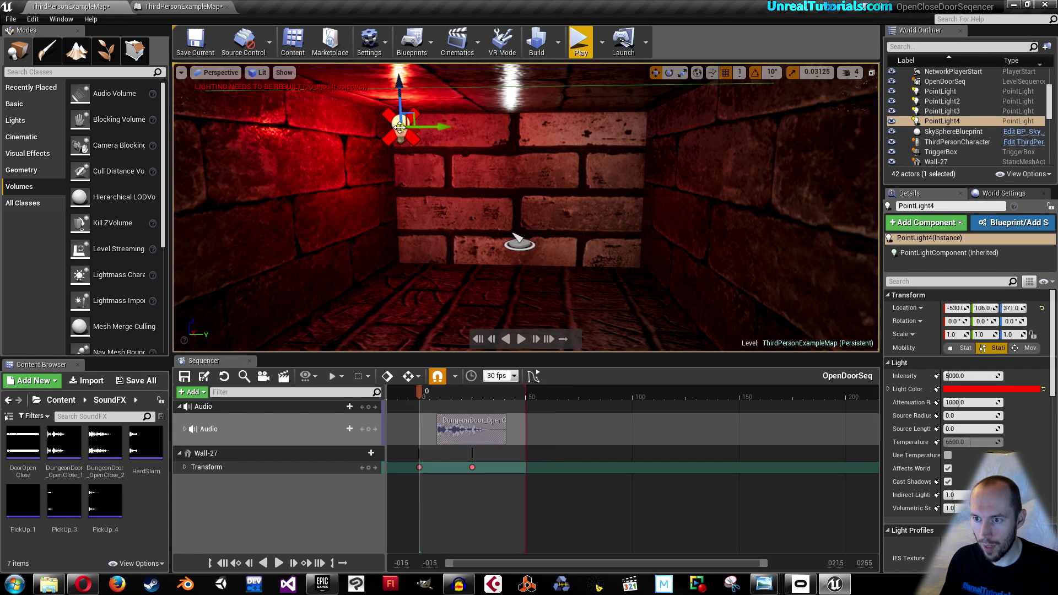
{"action": "right_click_drag", "start_coordinate": [401, 128], "coordinate": [217, 132]}
{"action": "right_click_drag", "start_coordinate": [514, 130], "coordinate": [514, 114]}
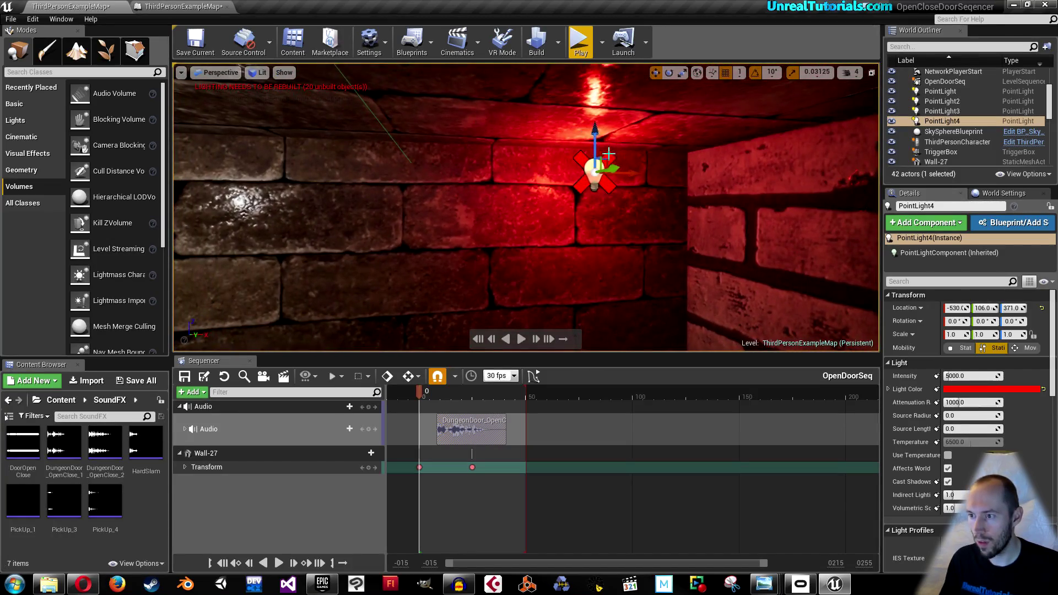
{"action": "left_click_drag", "start_coordinate": [610, 158], "coordinate": [651, 175]}
Step: Build lighting only for the level and close the message log
{"action": "left_click", "coordinate": [557, 42]}
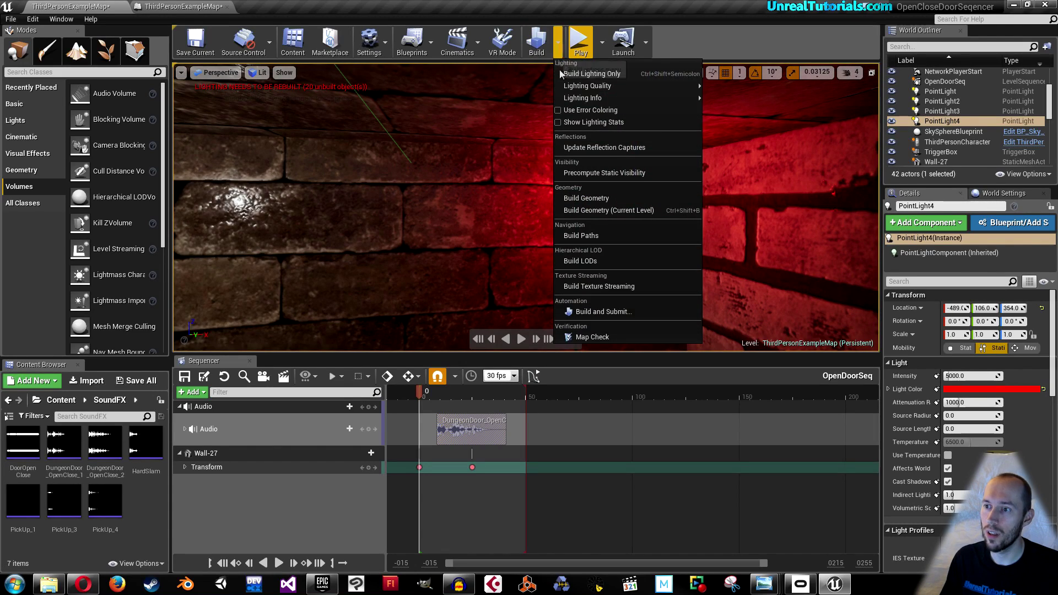
{"action": "left_click", "coordinate": [580, 76]}
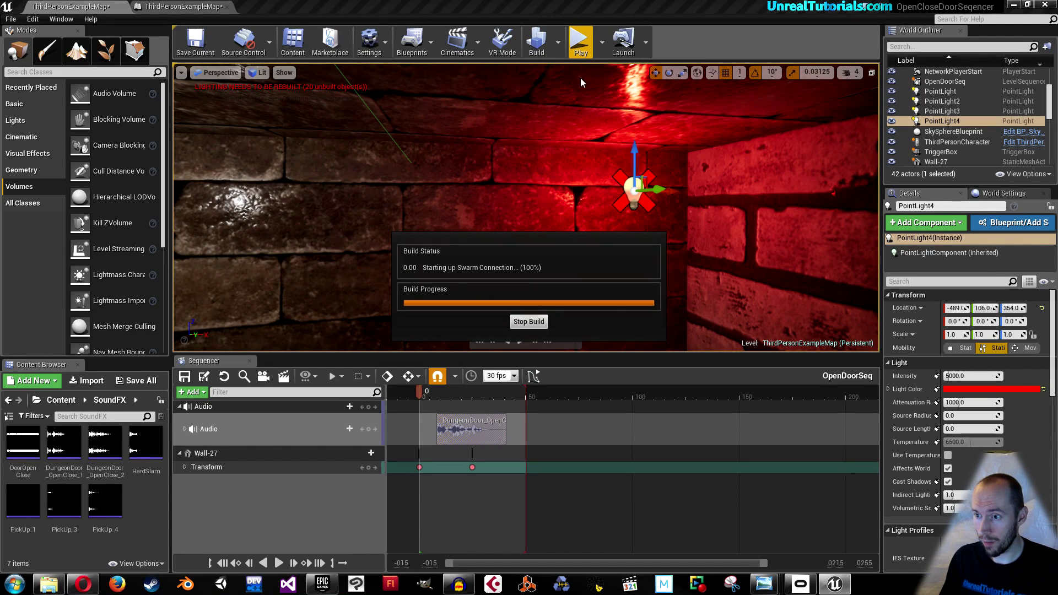
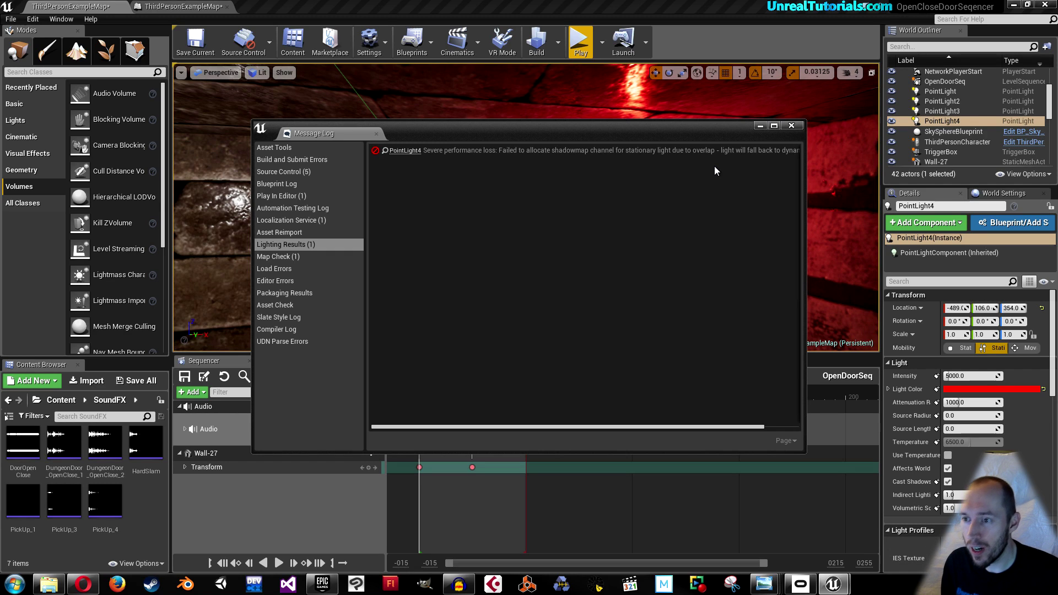
{"action": "left_click", "coordinate": [791, 125]}
Step: Delete the white point light PointLight2 near the door, leaving the red light in place
{"action": "left_click_drag", "start_coordinate": [646, 185], "coordinate": [622, 170]}
{"action": "right_click_drag", "start_coordinate": [635, 243], "coordinate": [492, 131]}
{"action": "left_click", "coordinate": [501, 125]}
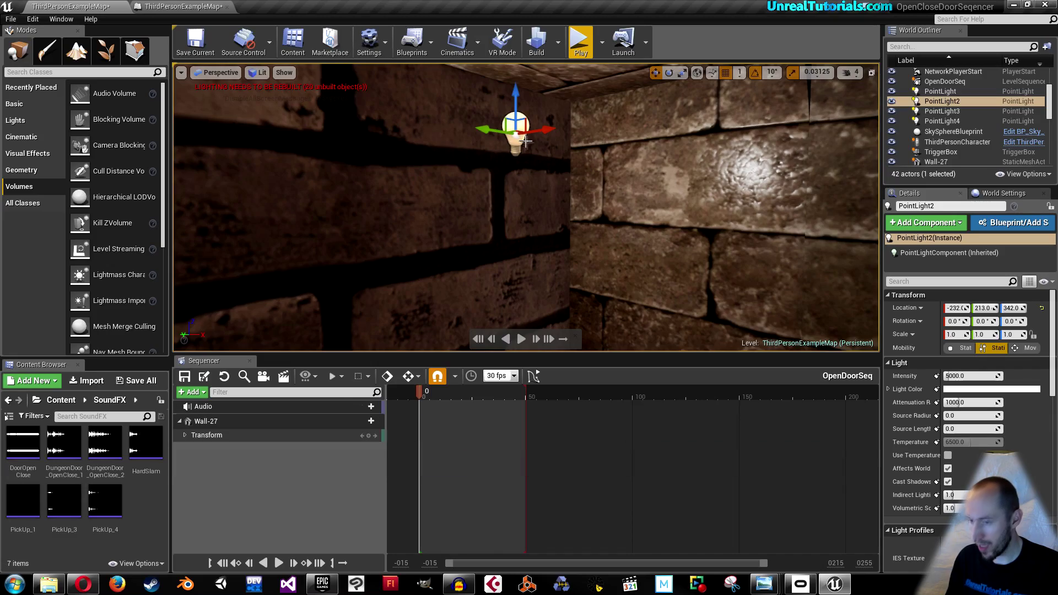
{"action": "key", "text": "Delete"}
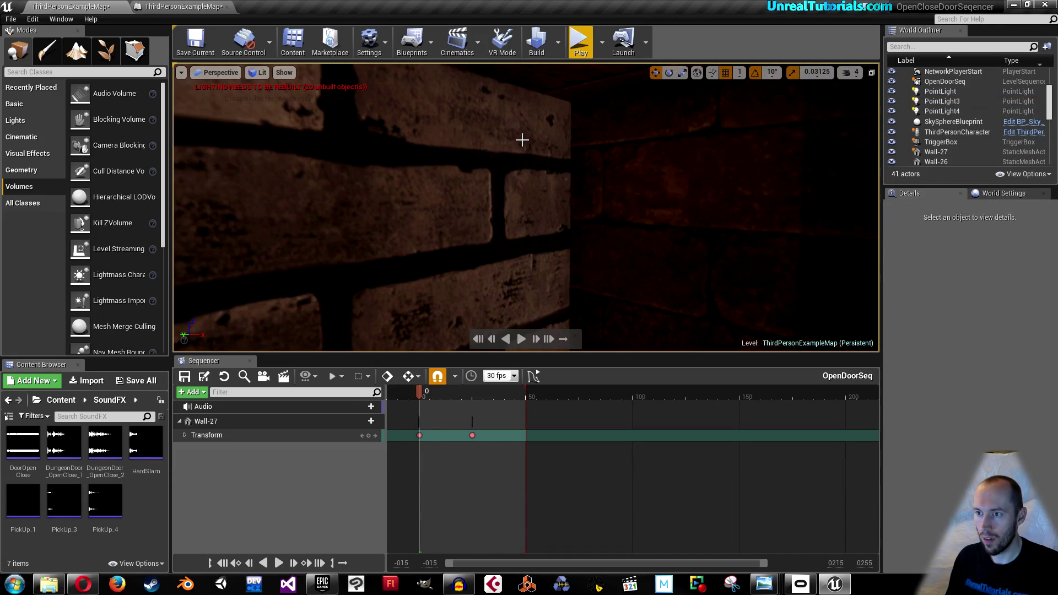
Step: Move the red point light PointLight4 into the wall corner beside the door, to about X -444, Y 57, Z 365
{"action": "right_click_drag", "start_coordinate": [522, 140], "coordinate": [449, 188]}
{"action": "left_click", "coordinate": [430, 214]}
{"action": "right_click_drag", "start_coordinate": [538, 199], "coordinate": [358, 190]}
{"action": "left_click_drag", "start_coordinate": [577, 192], "coordinate": [654, 192]}
{"action": "right_click_drag", "start_coordinate": [654, 192], "coordinate": [762, 193]}
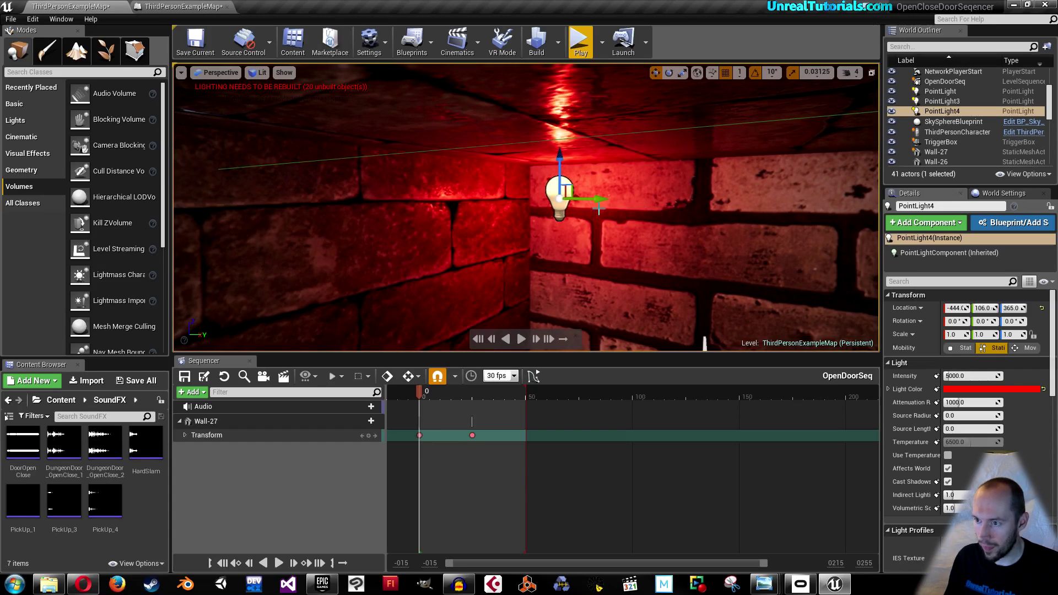
{"action": "left_click_drag", "start_coordinate": [598, 199], "coordinate": [579, 200]}
{"action": "right_click_drag", "start_coordinate": [580, 199], "coordinate": [628, 184]}
{"action": "right_click_drag", "start_coordinate": [540, 247], "coordinate": [540, 246]}
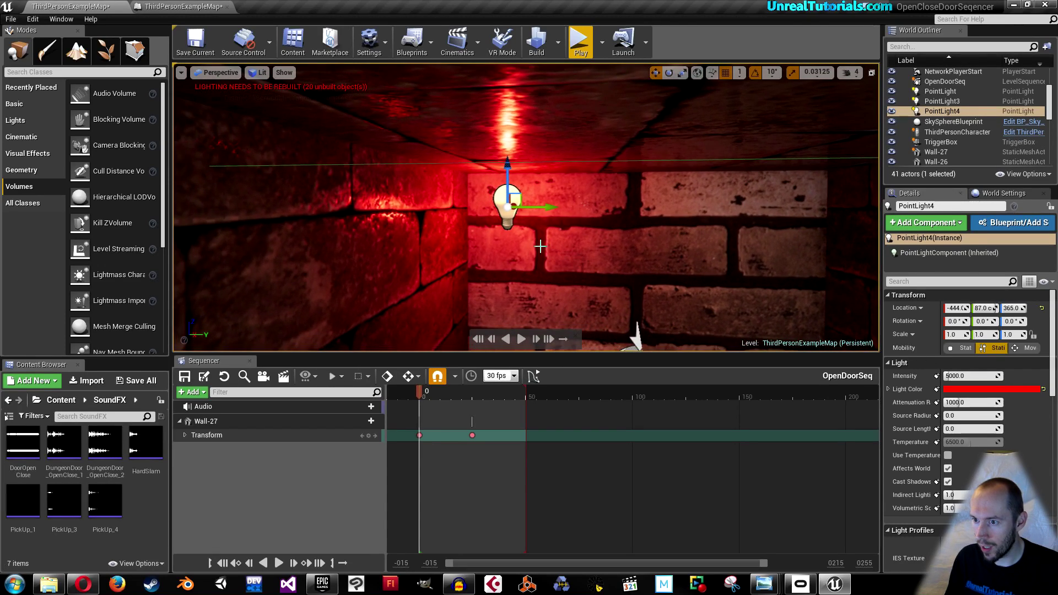
{"action": "left_click_drag", "start_coordinate": [537, 207], "coordinate": [510, 207]}
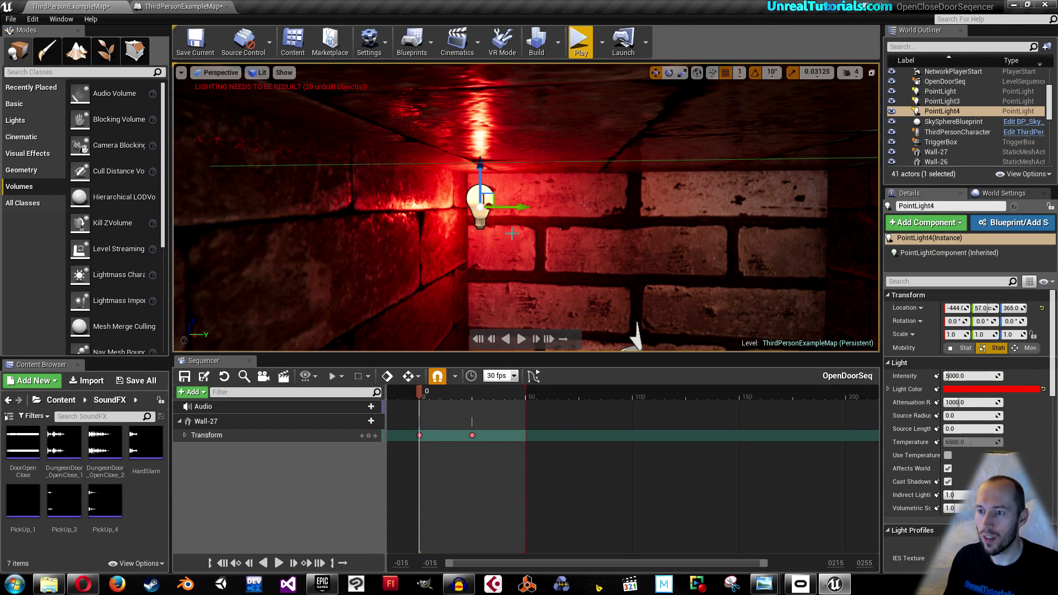
{"action": "right_click_drag", "start_coordinate": [511, 234], "coordinate": [503, 220]}
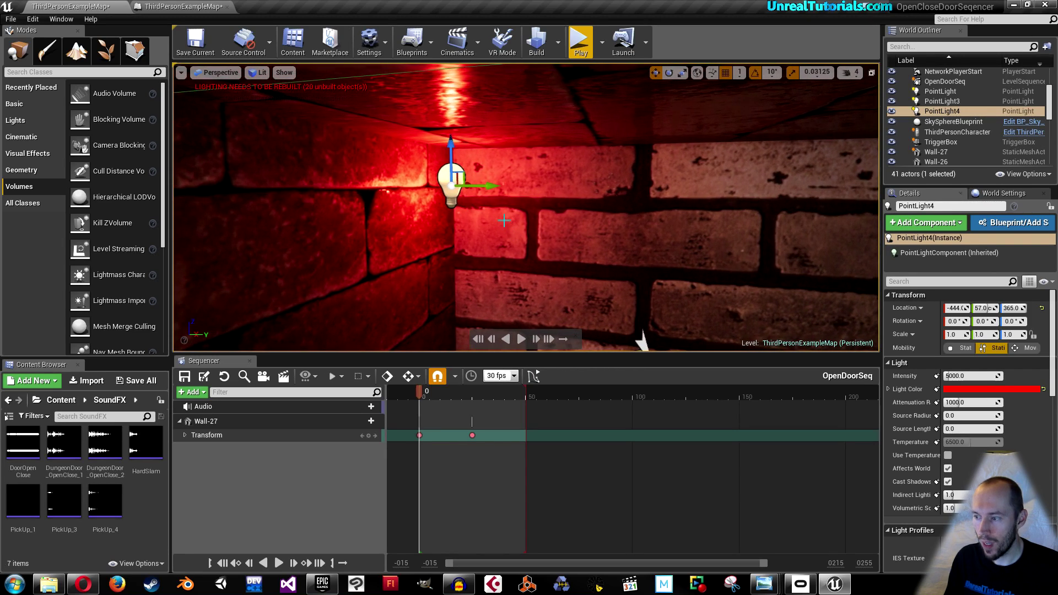
Step: Duplicate the red point light, offset the copy to Y 58, and make its mobility Static
{"action": "key", "text": "ctrl+w"}
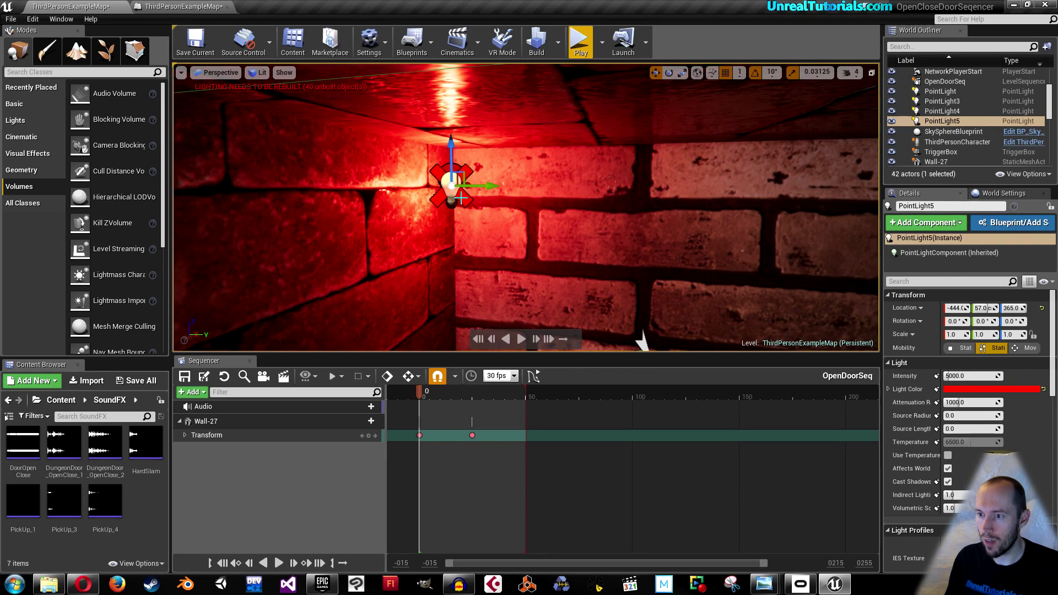
{"action": "left_click_drag", "start_coordinate": [477, 185], "coordinate": [485, 186]}
{"action": "left_click", "coordinate": [960, 348]}
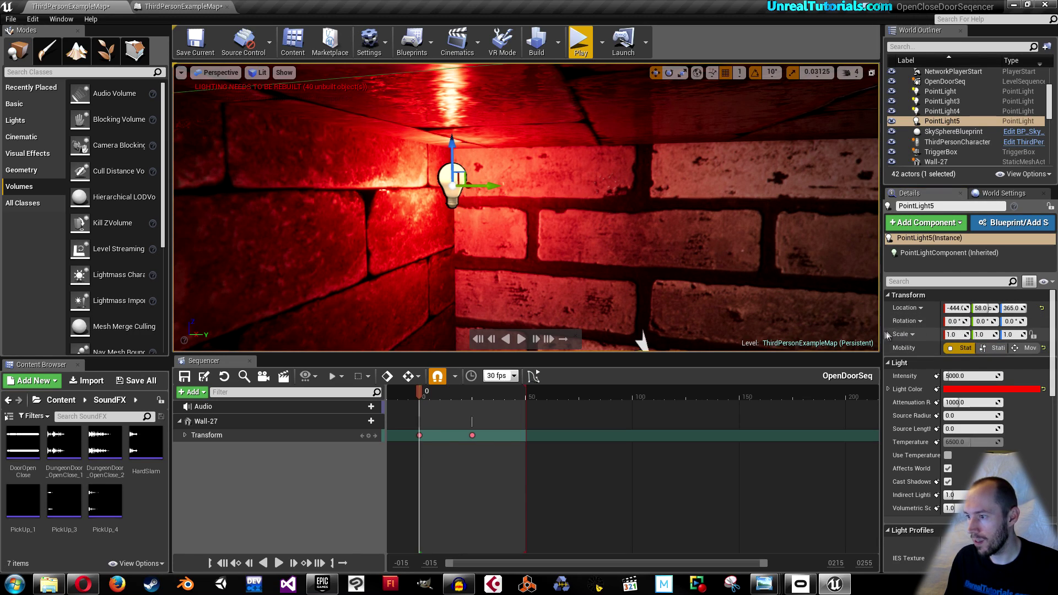
Step: Change the duplicated light's color to bright green, about 58FF00FF in sRGB hex
{"action": "left_click_drag", "start_coordinate": [882, 325], "coordinate": [827, 325]}
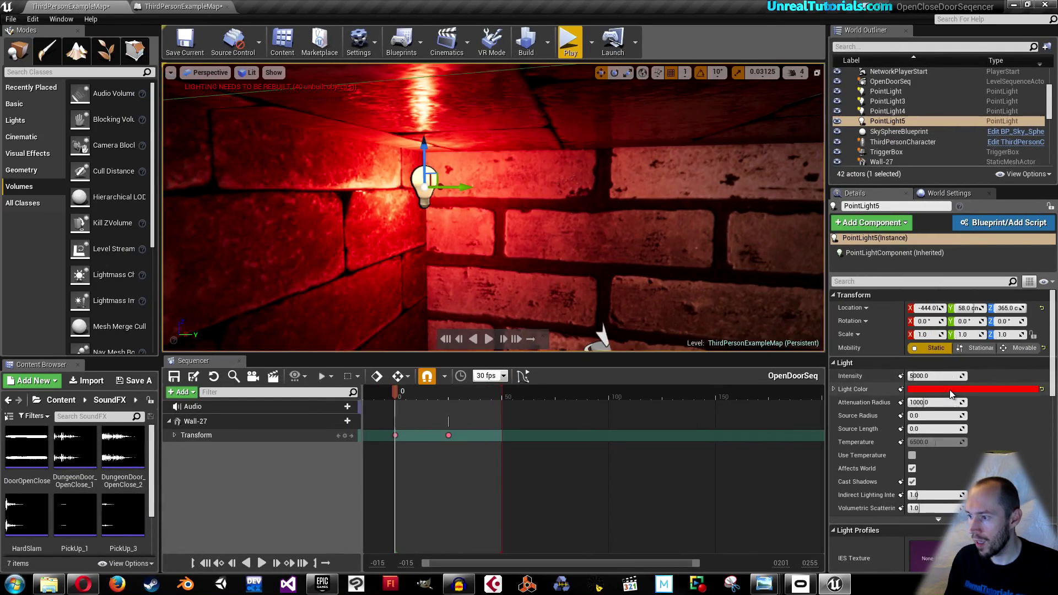
{"action": "left_click", "coordinate": [952, 389]}
{"action": "left_click", "coordinate": [773, 424]}
{"action": "left_click_drag", "start_coordinate": [771, 426], "coordinate": [754, 427]}
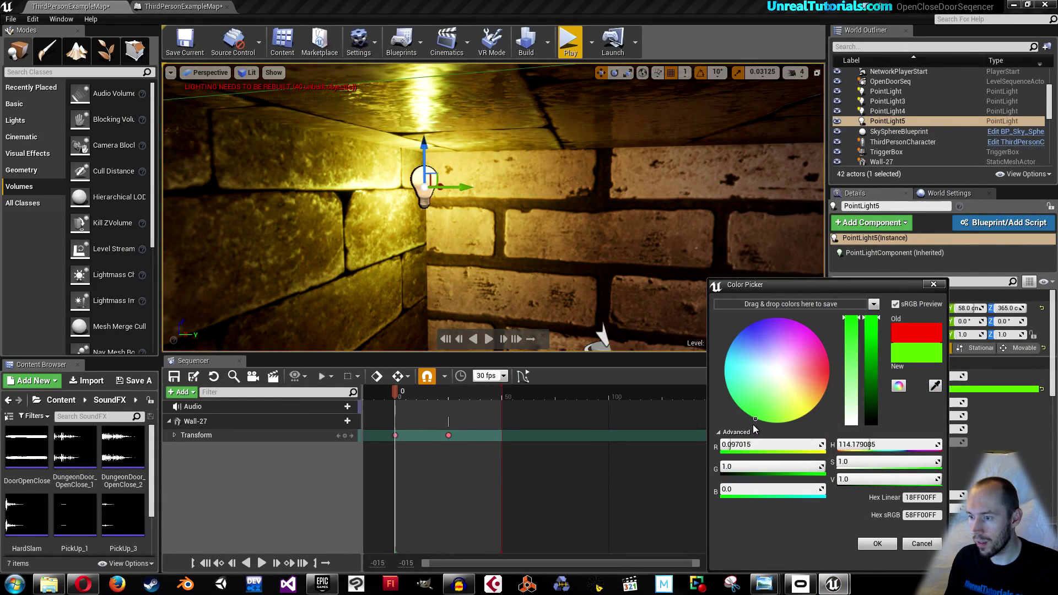
{"action": "left_click", "coordinate": [875, 544]}
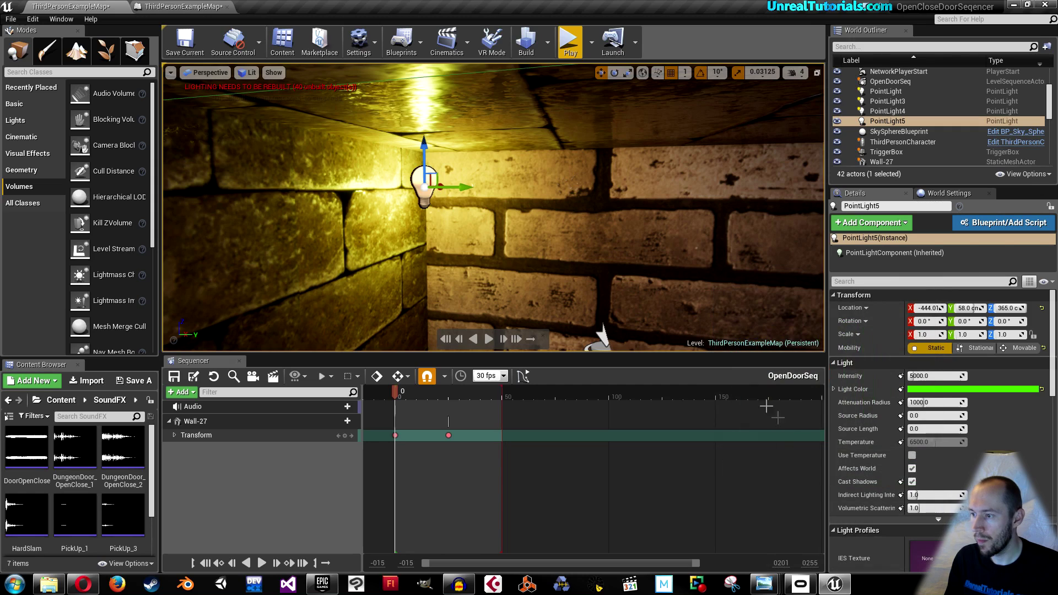
Step: Turn off the Visible rendering option for the green point light
{"action": "scroll", "coordinate": [922, 374], "scroll_direction": "down", "scroll_amount": 1}
{"action": "scroll", "coordinate": [922, 367], "scroll_direction": "down", "scroll_amount": 3}
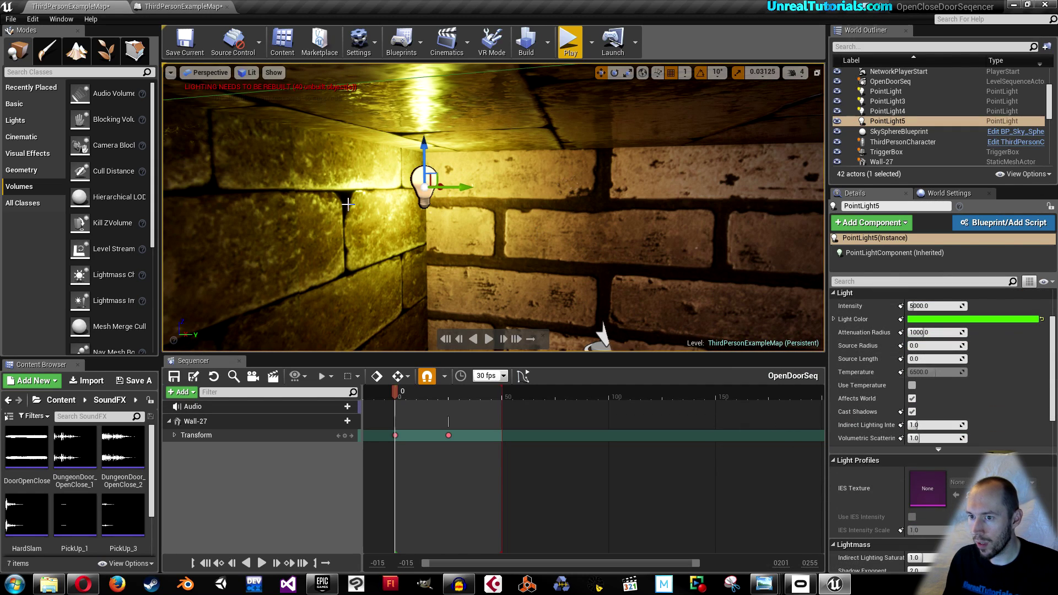
{"action": "scroll", "coordinate": [927, 343], "scroll_direction": "down", "scroll_amount": 5}
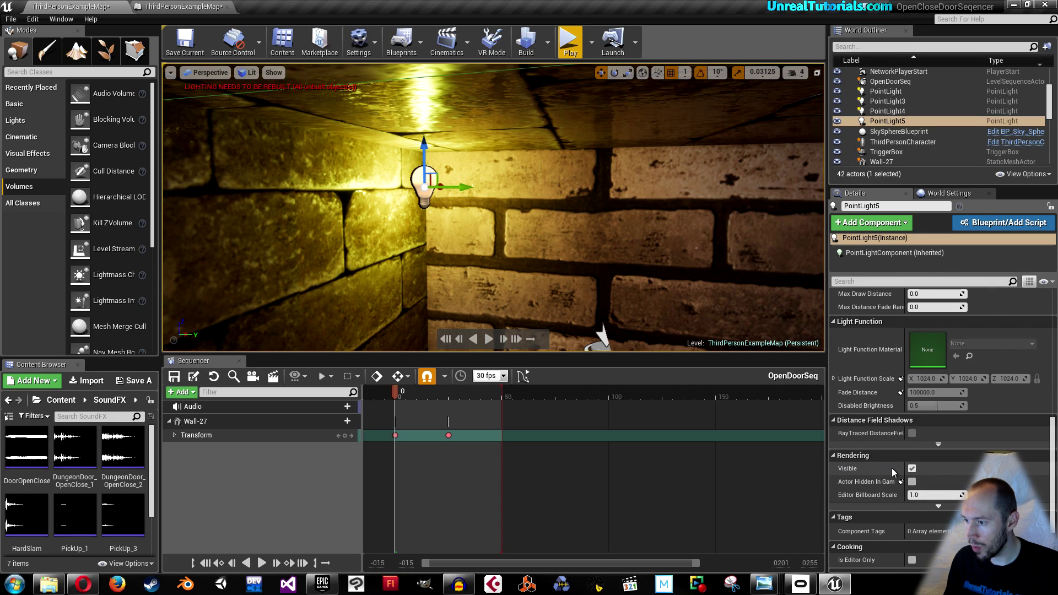
{"action": "left_click", "coordinate": [912, 469]}
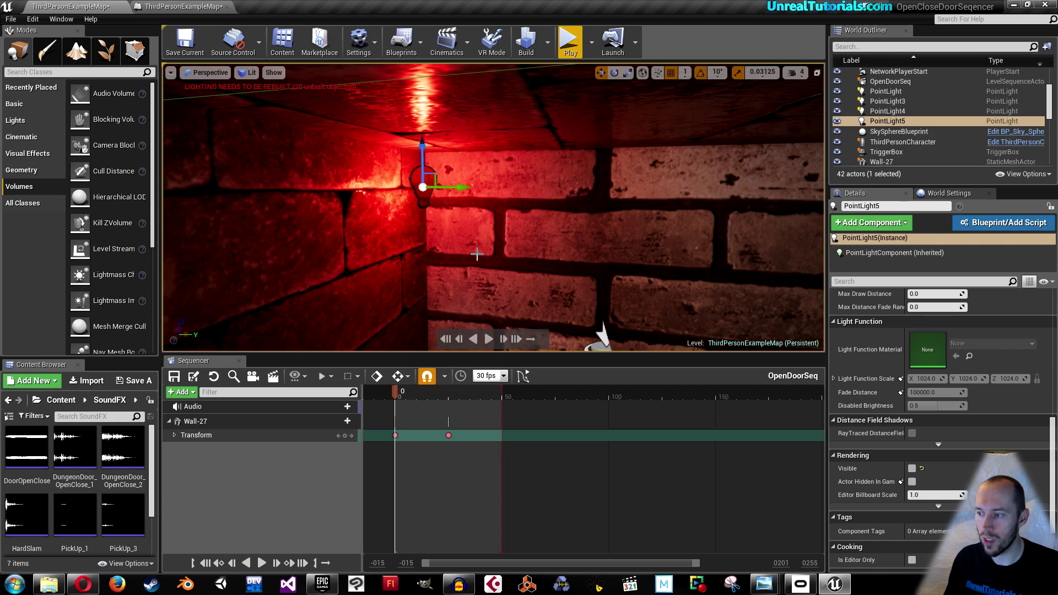
Step: Select both PointLight4 and PointLight5, and add a Toggle Visibility node after the begin-overlap Play node in the level blueprint
{"action": "left_click", "coordinate": [883, 112], "text": "ctrl"}
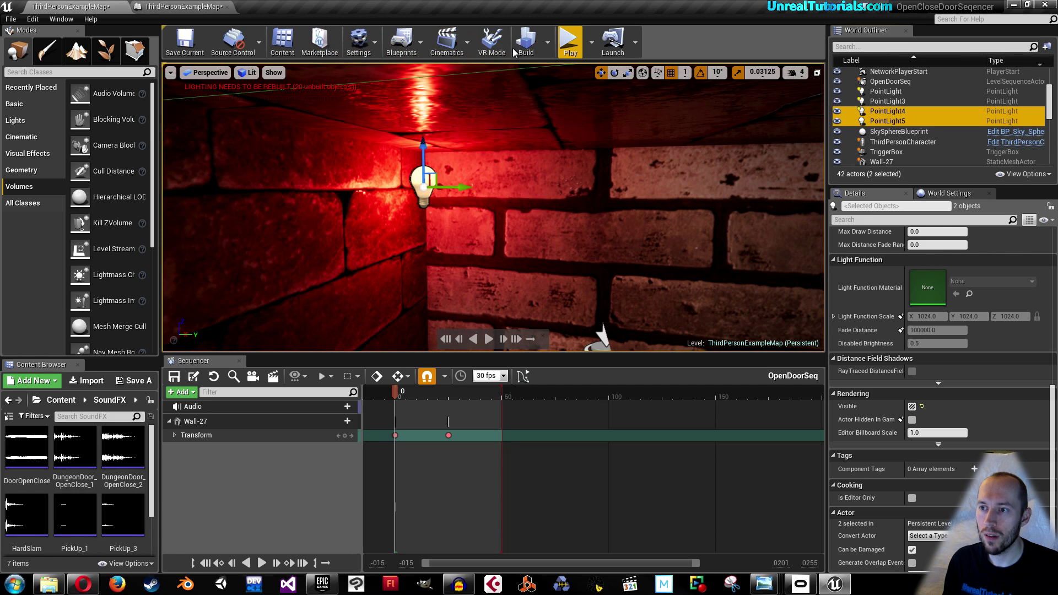
{"action": "left_click", "coordinate": [209, 8]}
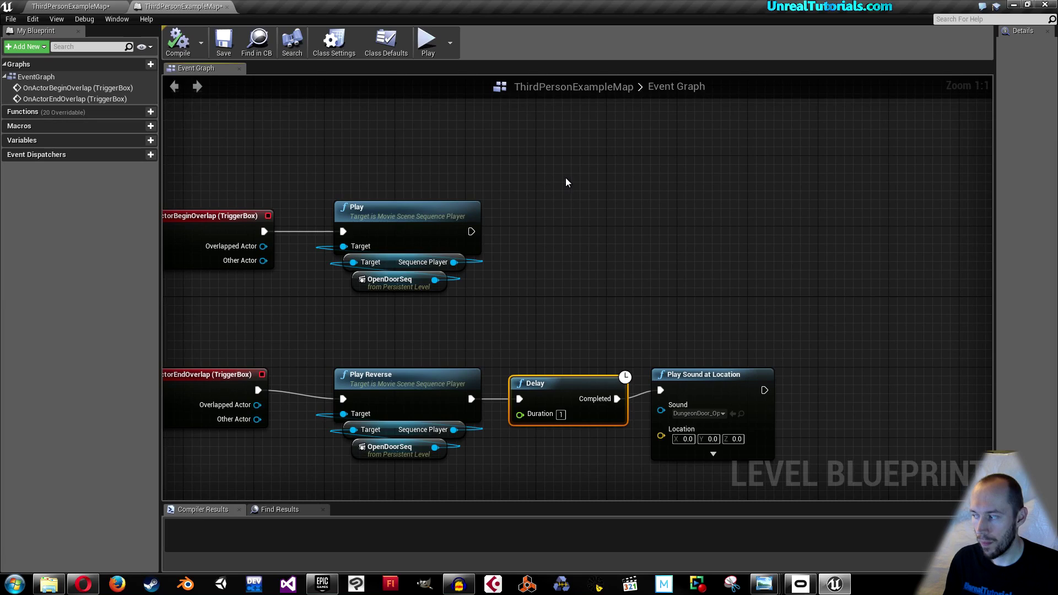
{"action": "left_click_drag", "start_coordinate": [472, 231], "coordinate": [526, 207]}
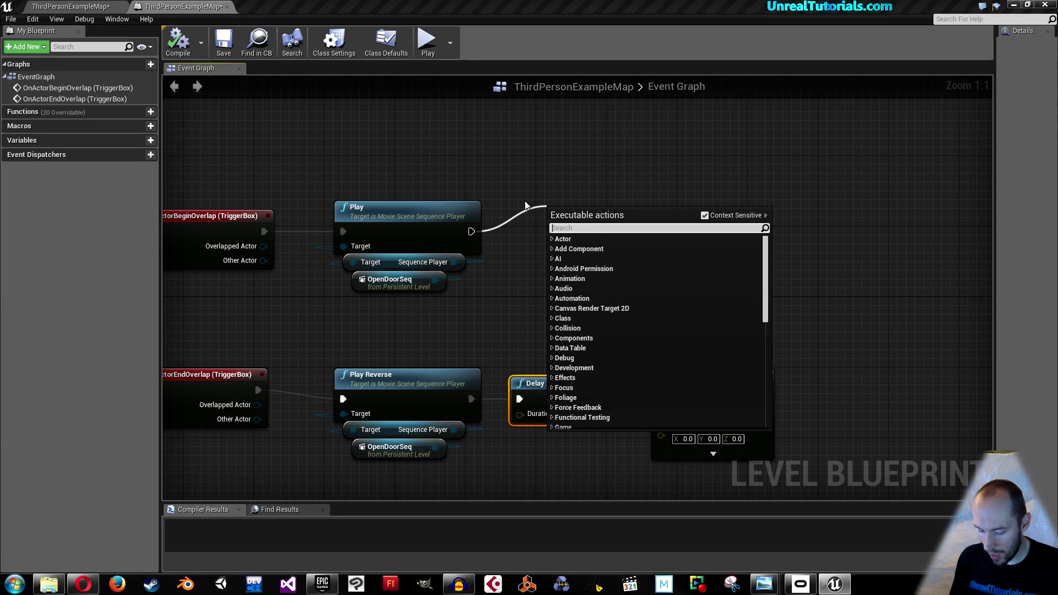
{"action": "type", "text": "toggle"}
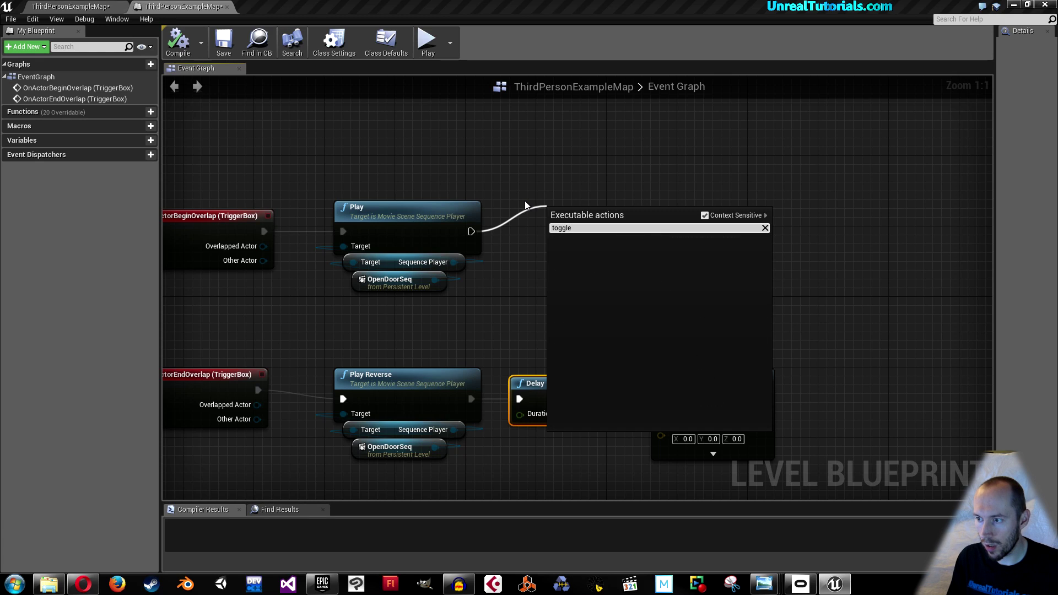
{"action": "left_click", "coordinate": [704, 216]}
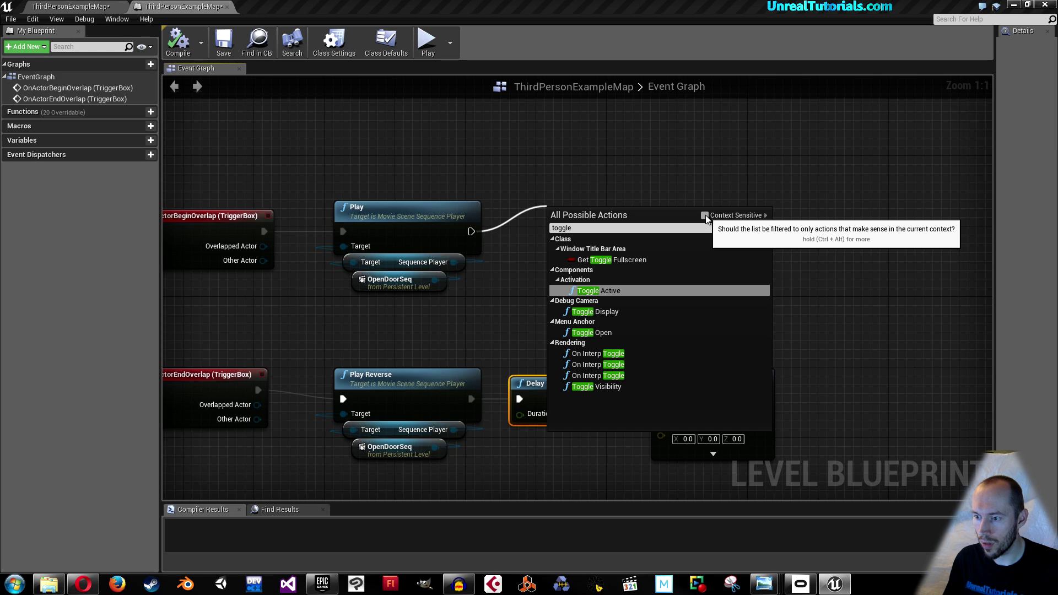
{"action": "left_click", "coordinate": [589, 388]}
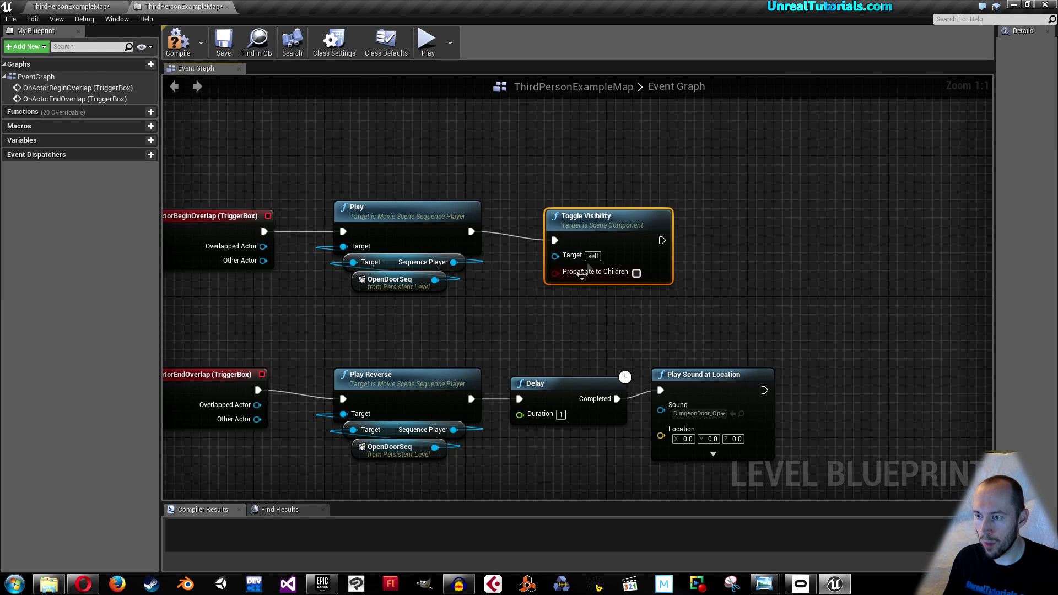
{"action": "left_click_drag", "start_coordinate": [607, 229], "coordinate": [651, 220]}
{"action": "left_click", "coordinate": [546, 303]}
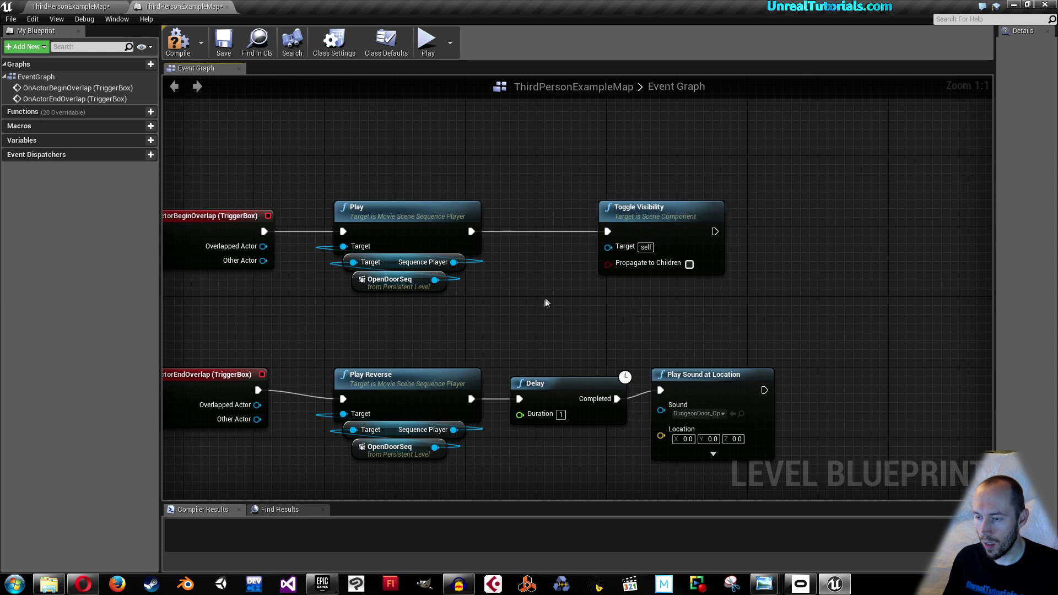
Step: Move the whole OnActorEndOverlap node chain lower in the graph to make room beneath the Play chain
{"action": "right_click", "coordinate": [540, 311]}
{"action": "left_click", "coordinate": [263, 338]}
{"action": "left_click_drag", "start_coordinate": [223, 349], "coordinate": [776, 433]}
{"action": "left_click_drag", "start_coordinate": [693, 382], "coordinate": [692, 454]}
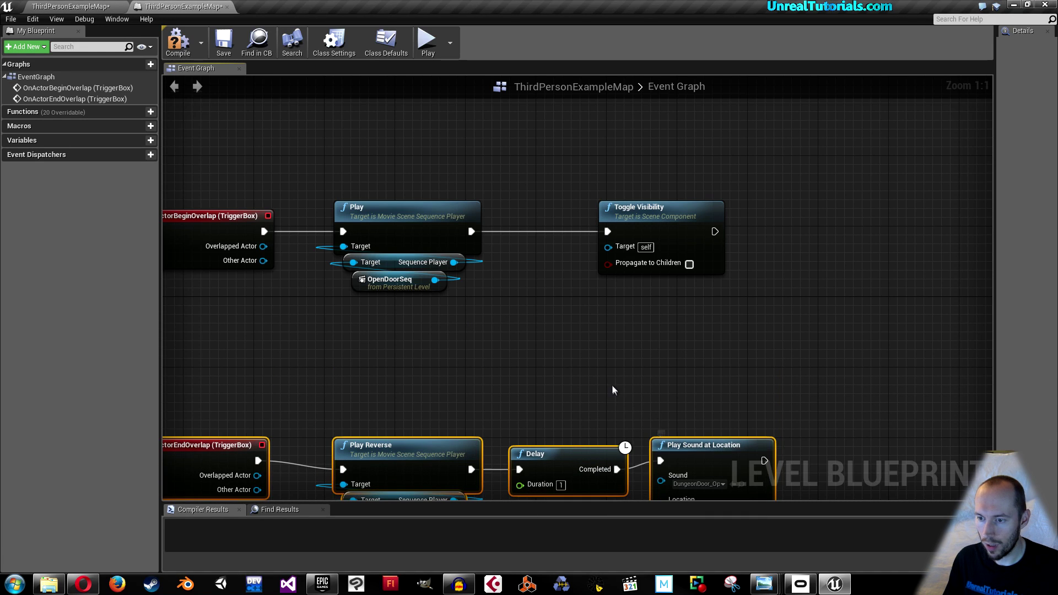
Step: Create references to the two selected point lights and connect both to the Toggle Visibility target through their light components
{"action": "left_click", "coordinate": [573, 346]}
{"action": "right_click", "coordinate": [574, 346]}
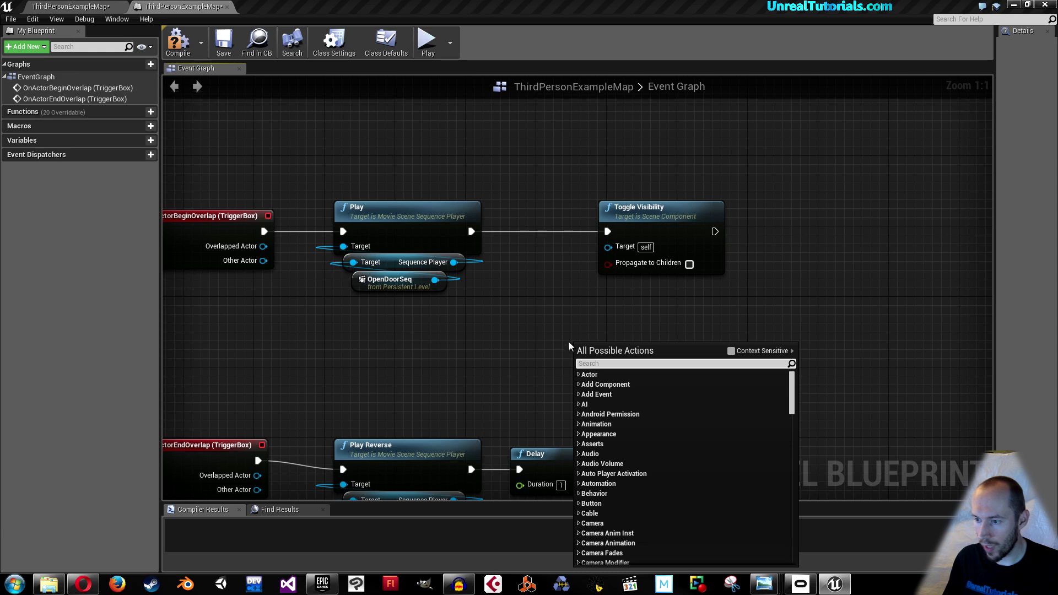
{"action": "left_click", "coordinate": [731, 351]}
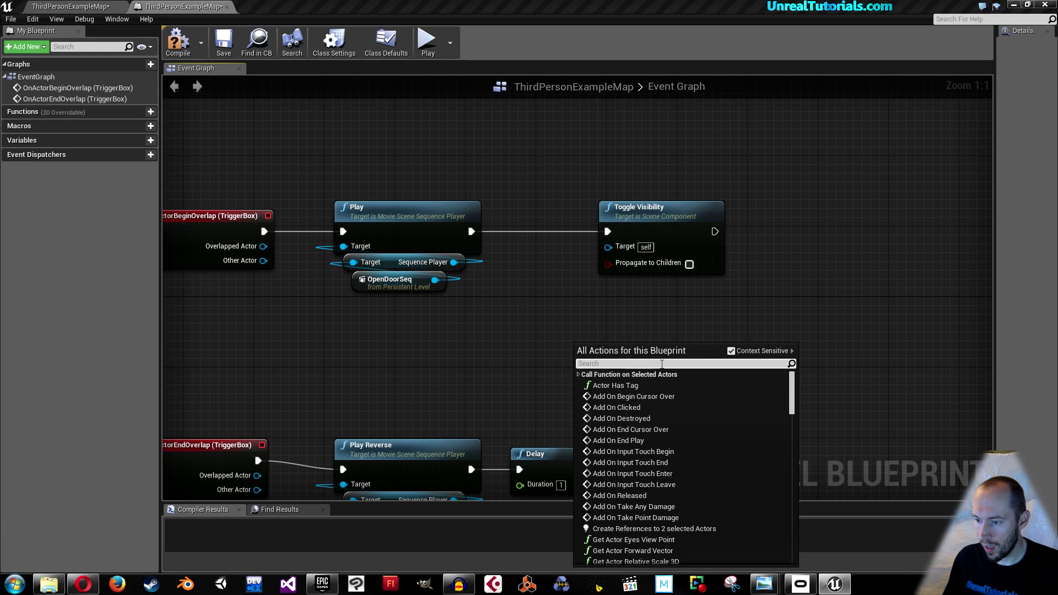
{"action": "left_click", "coordinate": [614, 528]}
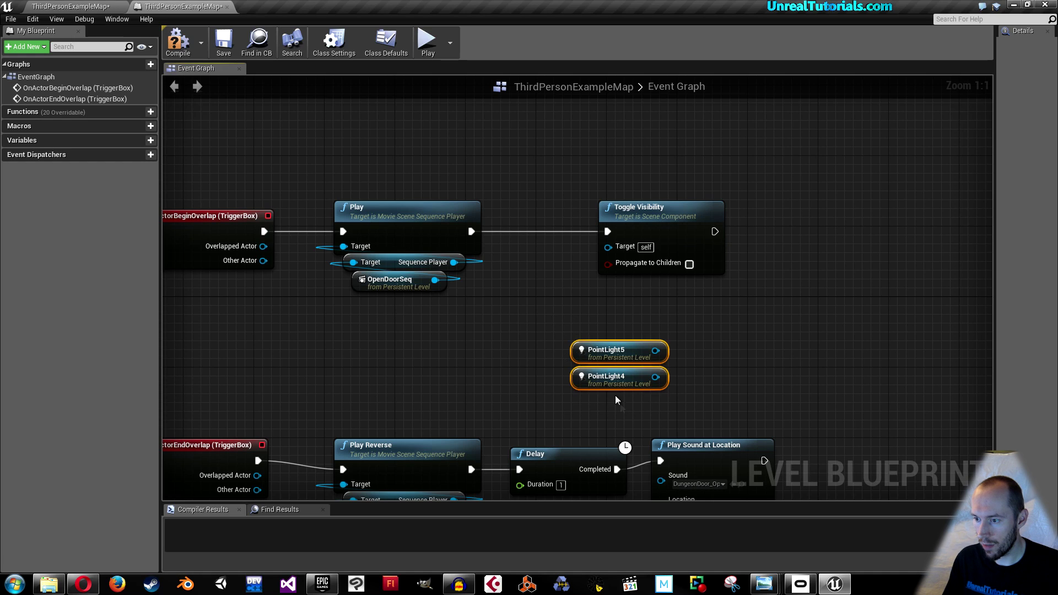
{"action": "left_click_drag", "start_coordinate": [606, 352], "coordinate": [569, 286]}
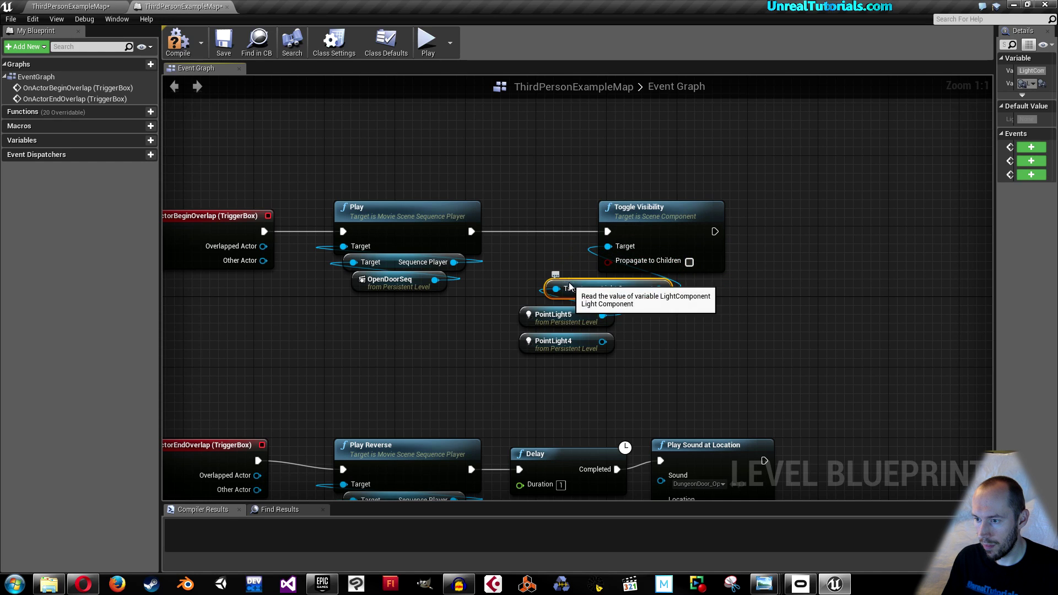
{"action": "left_click_drag", "start_coordinate": [602, 341], "coordinate": [607, 247]}
Step: Stack the Light Component and point light reference nodes beneath Toggle Visibility, and move the group closer to the Play node
{"action": "left_click_drag", "start_coordinate": [504, 304], "coordinate": [616, 355]}
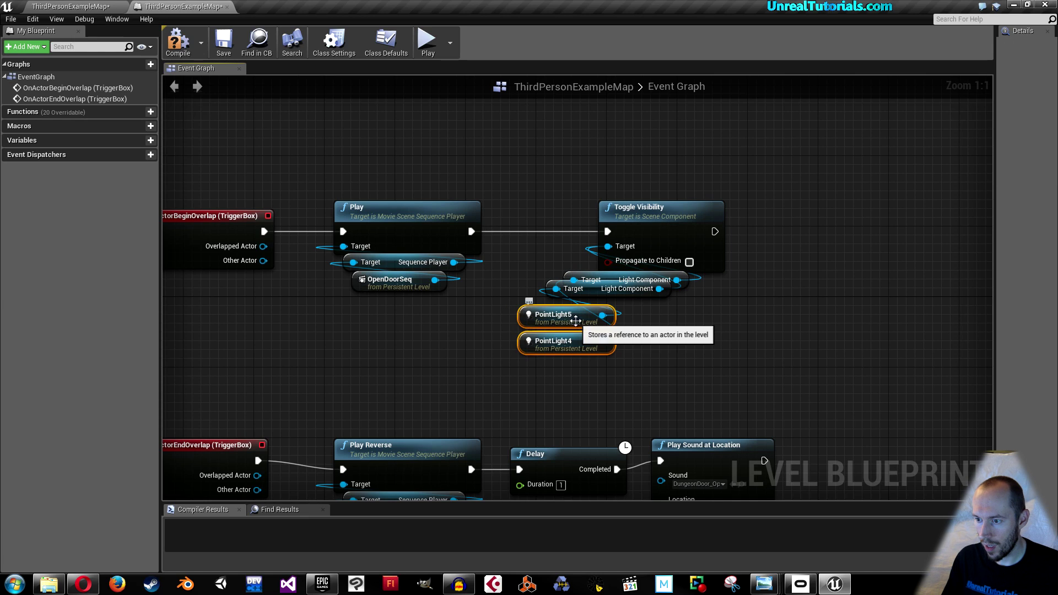
{"action": "left_click_drag", "start_coordinate": [573, 325], "coordinate": [633, 369]}
{"action": "left_click_drag", "start_coordinate": [608, 287], "coordinate": [648, 312]}
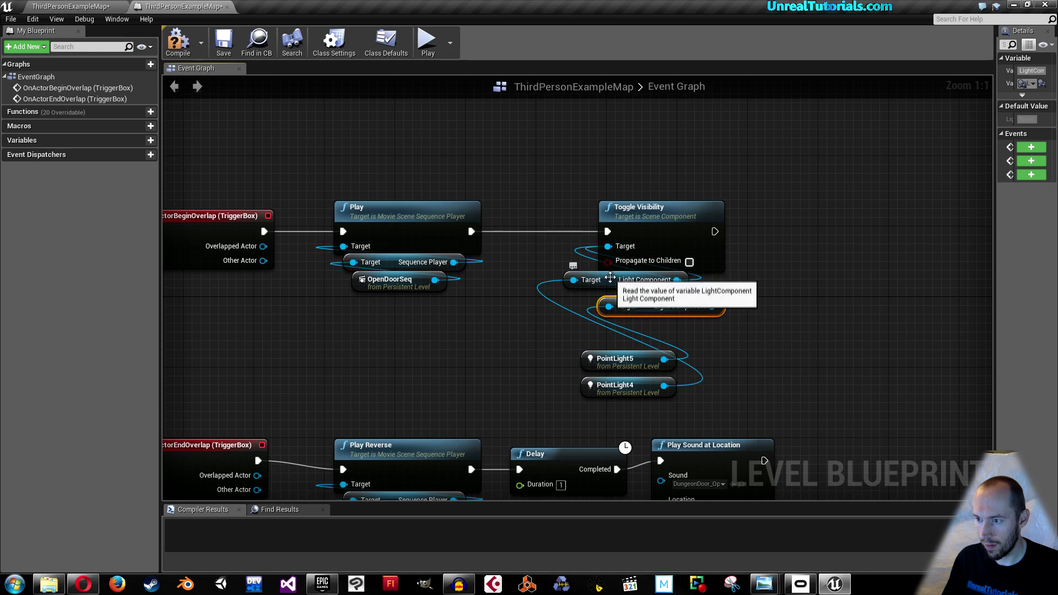
{"action": "left_click_drag", "start_coordinate": [620, 279], "coordinate": [620, 288]}
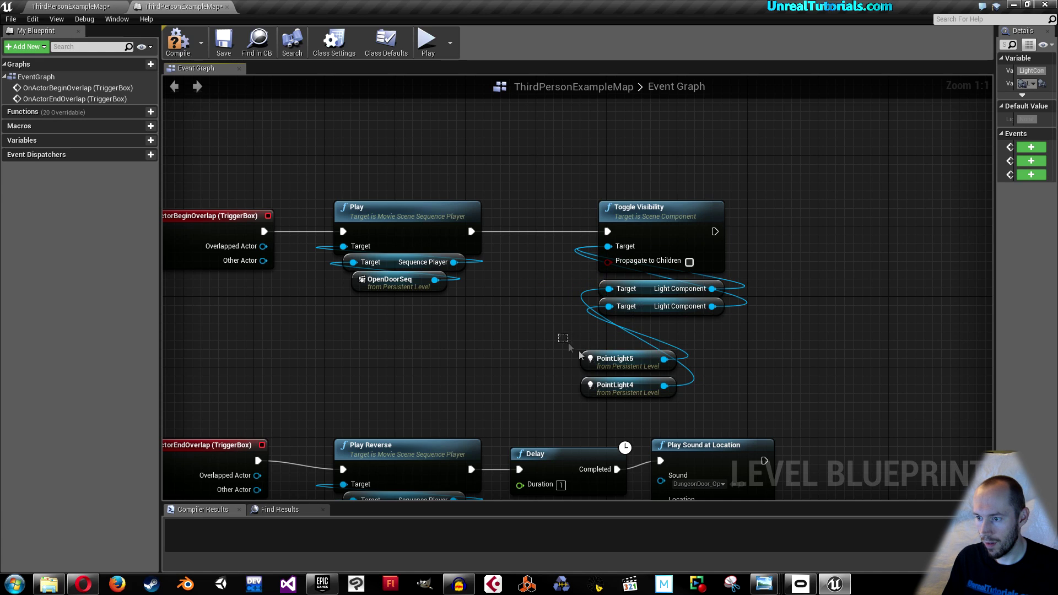
{"action": "left_click_drag", "start_coordinate": [567, 347], "coordinate": [677, 392]}
{"action": "left_click_drag", "start_coordinate": [636, 361], "coordinate": [670, 334]}
{"action": "left_click", "coordinate": [555, 325]}
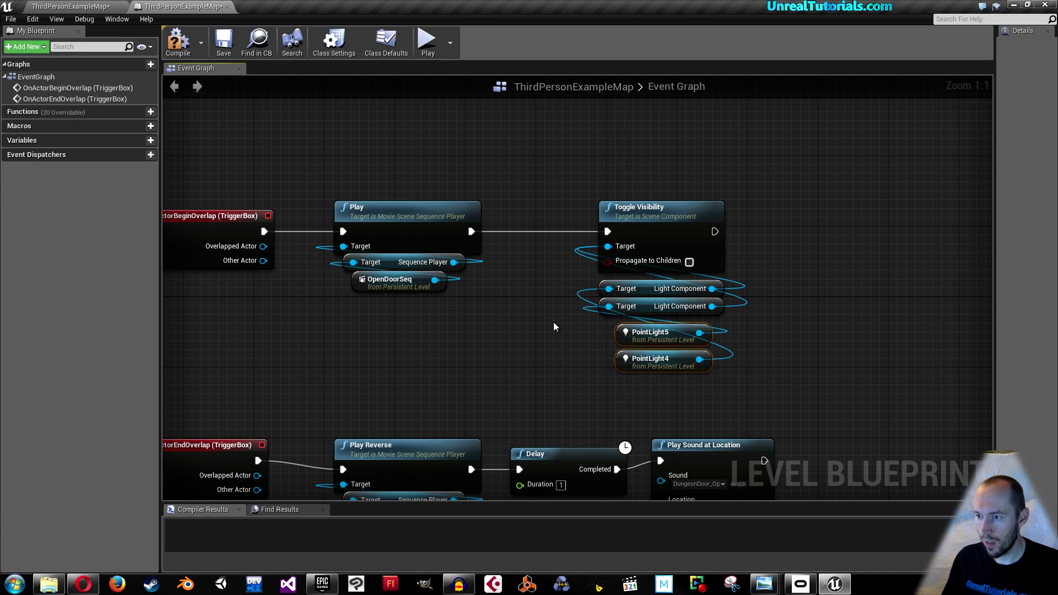
{"action": "left_click_drag", "start_coordinate": [628, 178], "coordinate": [695, 398]}
{"action": "left_click_drag", "start_coordinate": [643, 210], "coordinate": [564, 210]}
{"action": "left_click", "coordinate": [494, 277]}
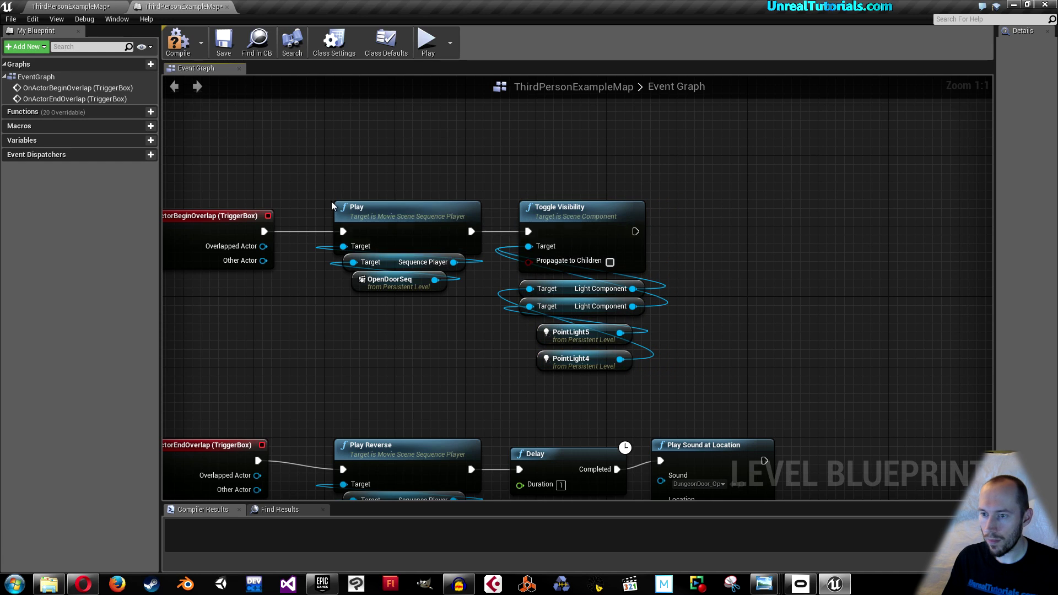
{"action": "right_click_drag", "start_coordinate": [317, 181], "coordinate": [417, 153]}
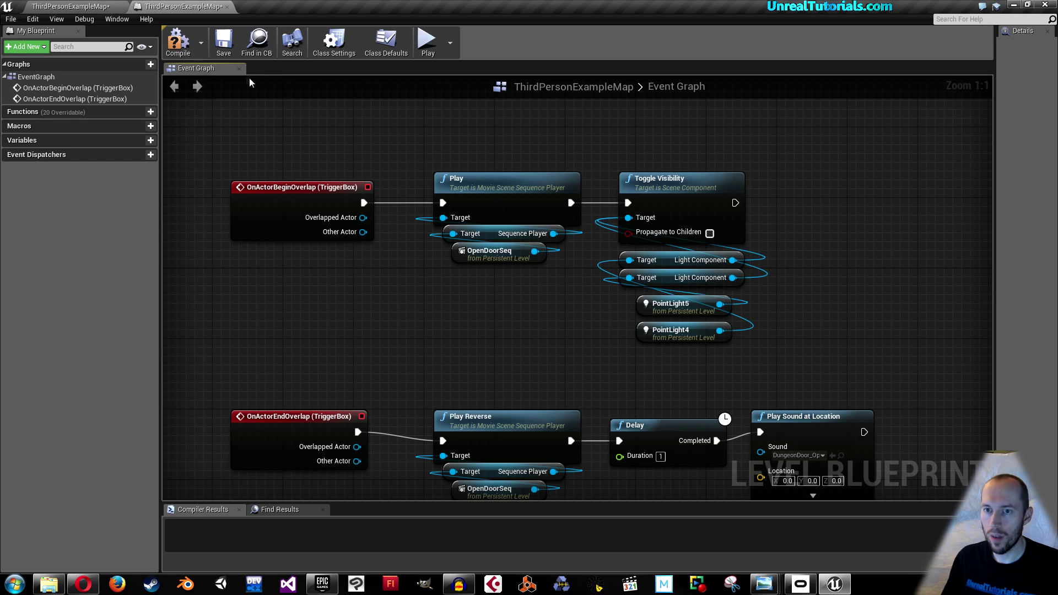
{"action": "right_click_drag", "start_coordinate": [609, 307], "coordinate": [521, 271]}
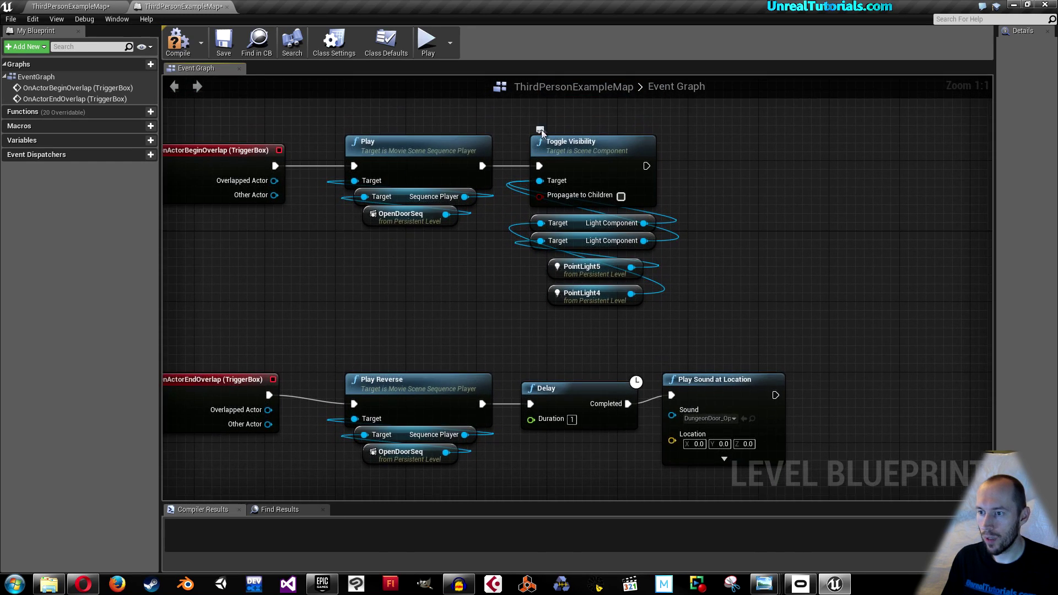
{"action": "left_click_drag", "start_coordinate": [547, 117], "coordinate": [629, 328]}
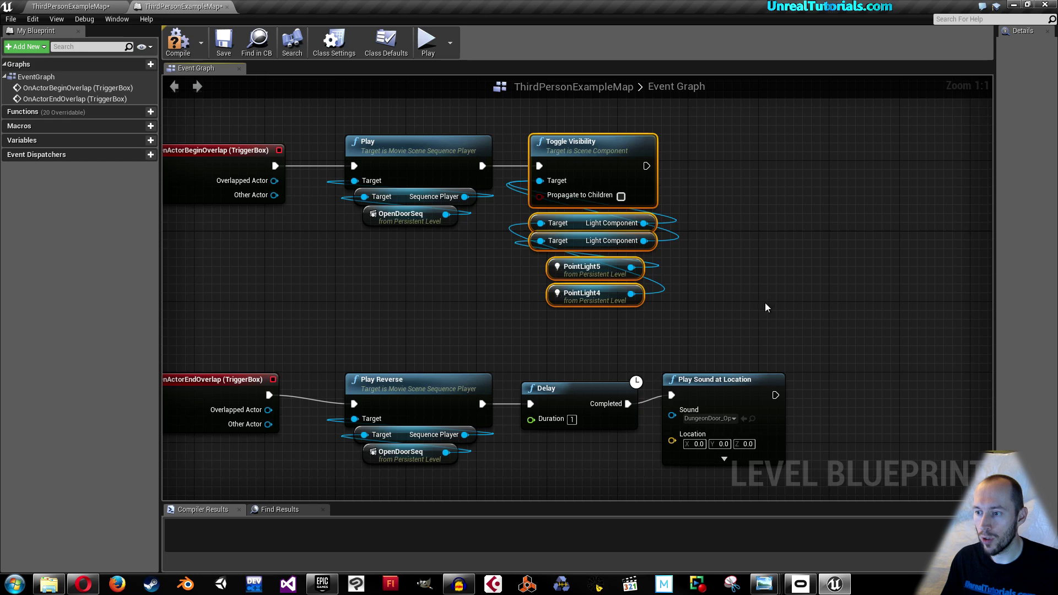
{"action": "right_click_drag", "start_coordinate": [765, 302], "coordinate": [696, 234]}
{"action": "left_click", "coordinate": [773, 340]}
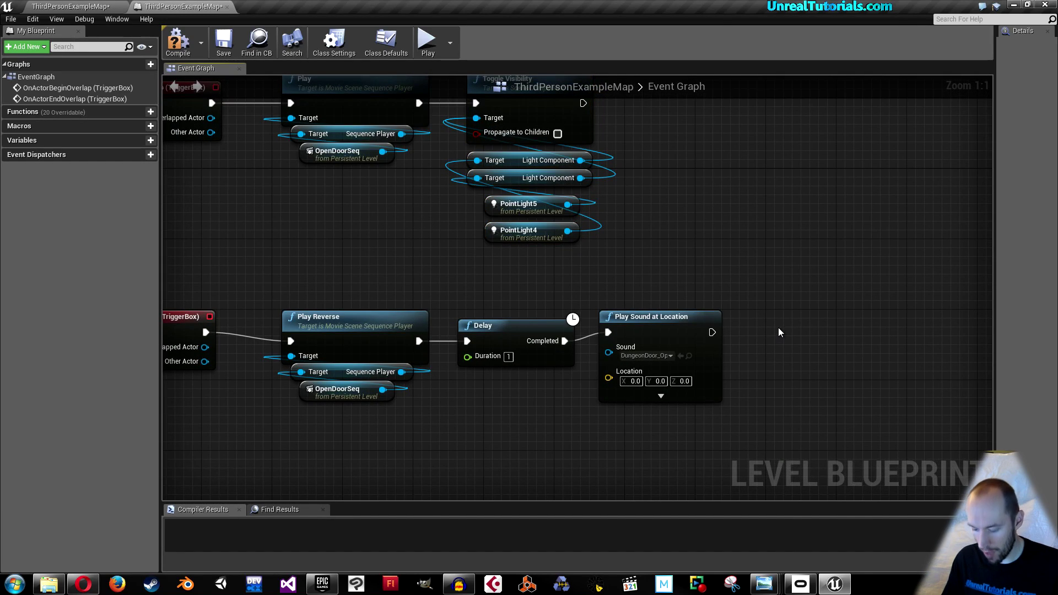
{"action": "right_click", "coordinate": [777, 327]}
{"action": "left_click", "coordinate": [597, 127]}
{"action": "right_click_drag", "start_coordinate": [547, 248], "coordinate": [594, 337]}
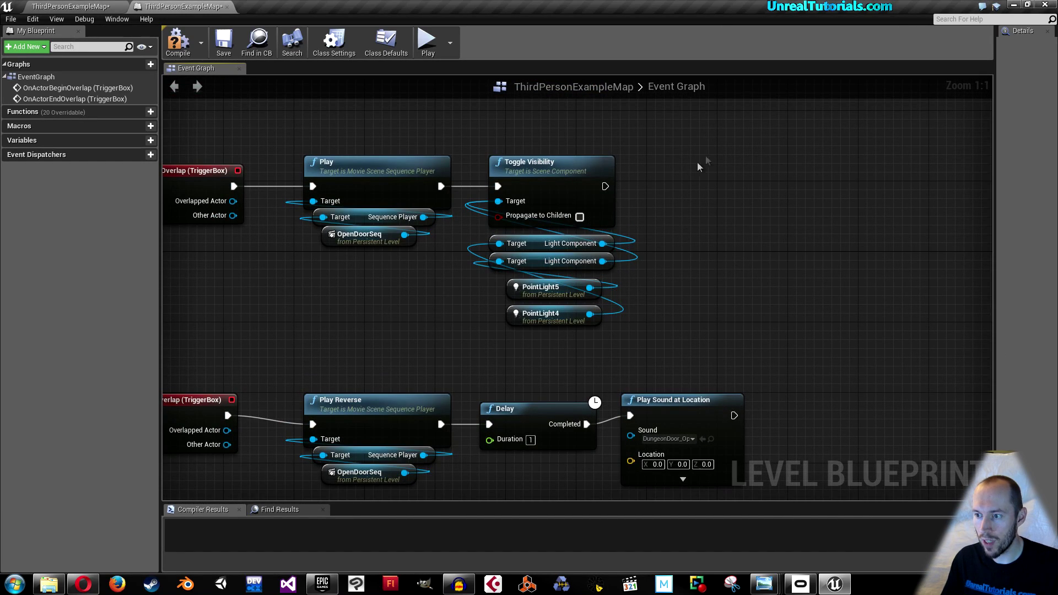
Step: Duplicate the Toggle Visibility node together with its two Light Component nodes and the PointLight4 and PointLight5 references
{"action": "left_click_drag", "start_coordinate": [698, 167], "coordinate": [532, 319]}
{"action": "key", "text": "ctrl+c"}
{"action": "right_click_drag", "start_coordinate": [778, 299], "coordinate": [769, 271]}
{"action": "left_click", "coordinate": [768, 271]}
{"action": "key", "text": "ctrl+v"}
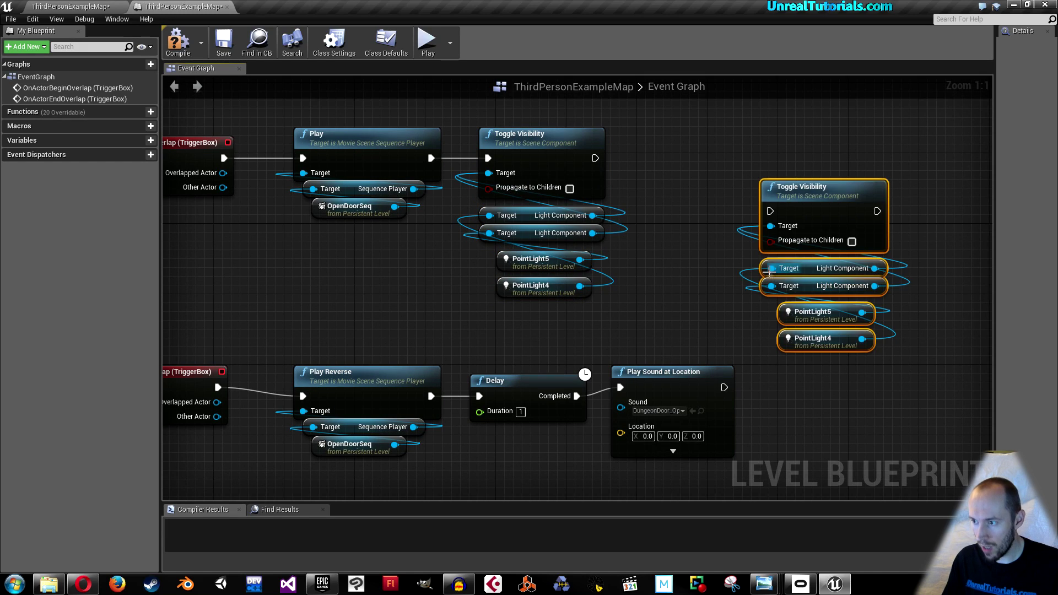
Step: Place the copied group after Play Sound at Location, connect that node's execution output to the copied Toggle Visibility, and compile the blueprint
{"action": "left_click_drag", "start_coordinate": [800, 190], "coordinate": [807, 348]}
{"action": "right_click_drag", "start_coordinate": [806, 349], "coordinate": [769, 230]}
{"action": "left_click_drag", "start_coordinate": [770, 231], "coordinate": [779, 248]}
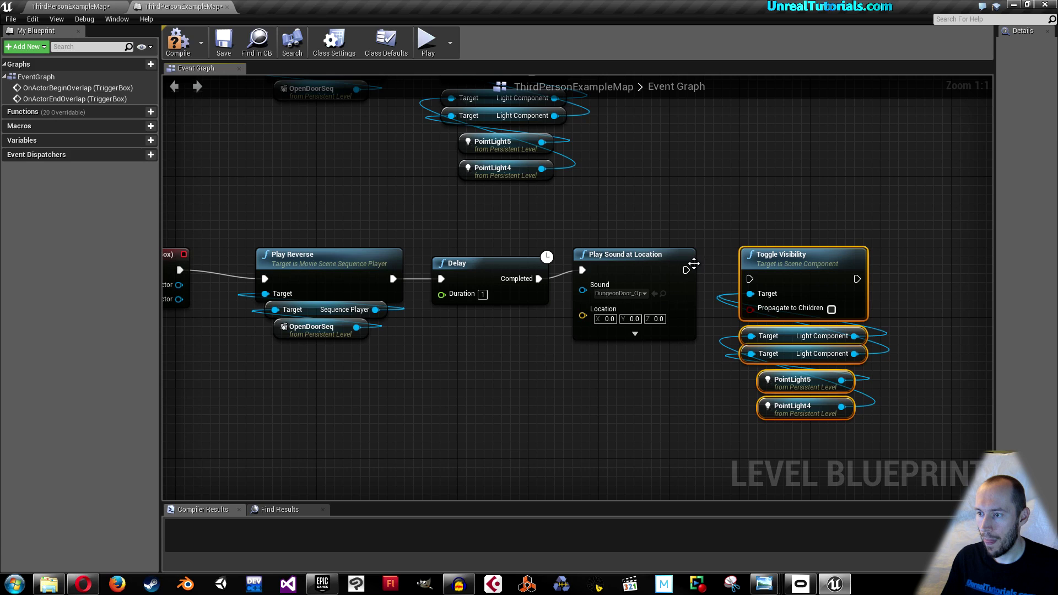
{"action": "left_click_drag", "start_coordinate": [687, 270], "coordinate": [750, 280]}
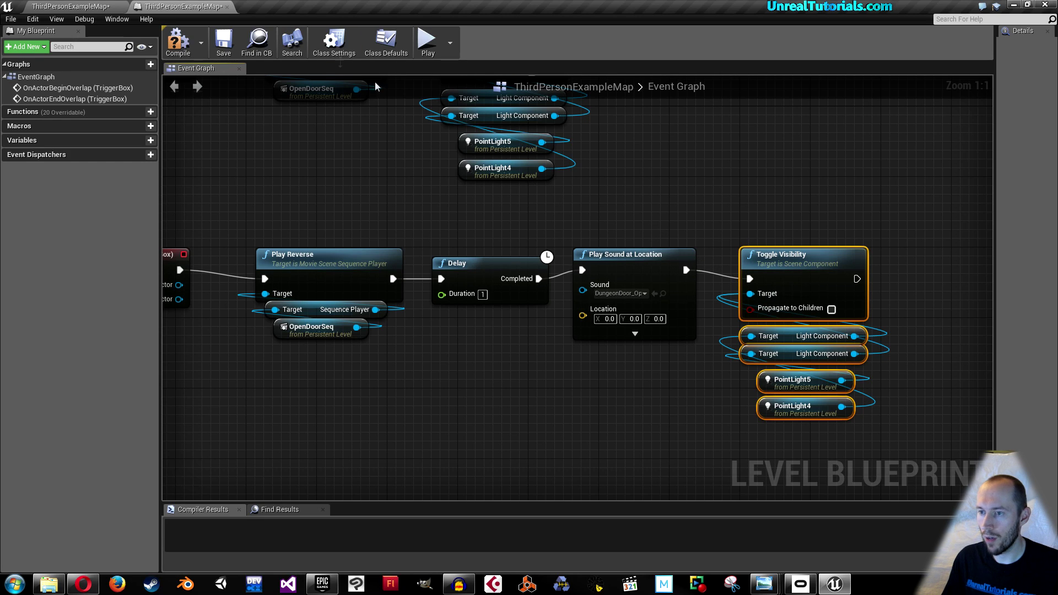
{"action": "left_click", "coordinate": [171, 47]}
Step: Play-test the level by running the character back and forth through the door to check the light toggling, and end the play session
{"action": "left_click", "coordinate": [92, 8]}
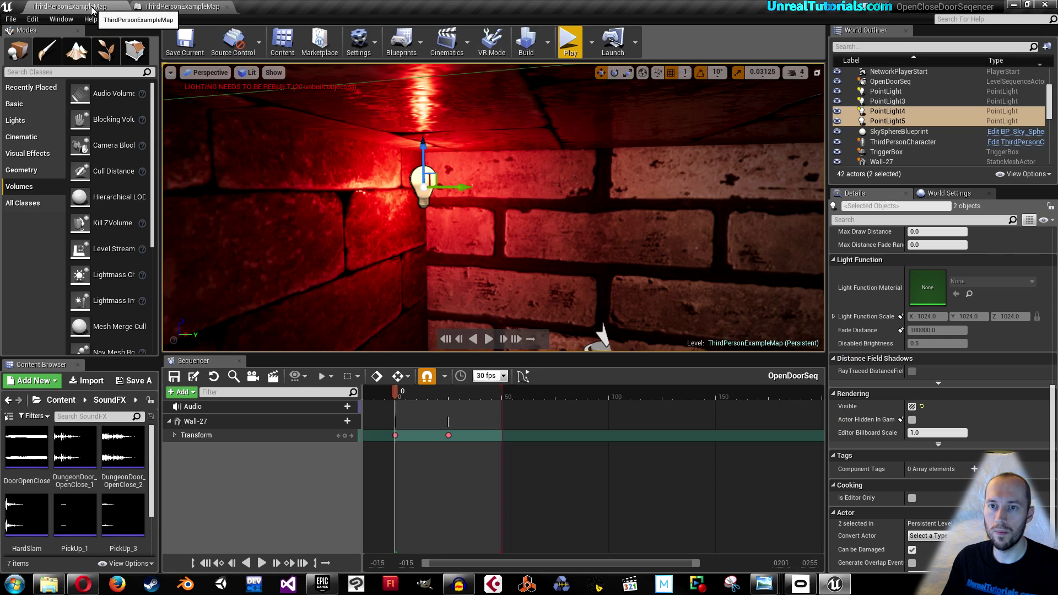
{"action": "left_click", "coordinate": [570, 41]}
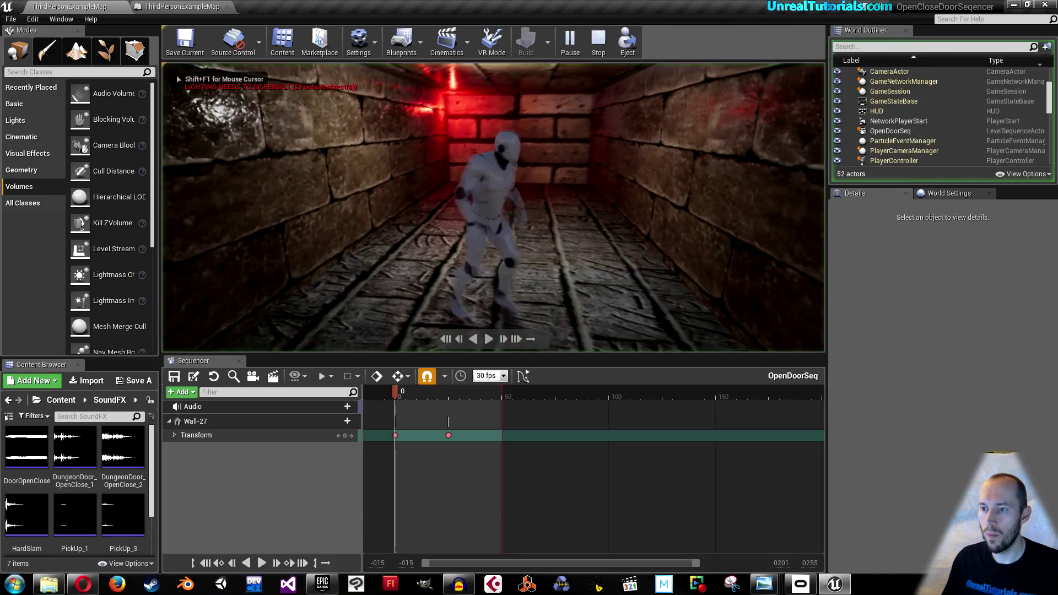
{"action": "key", "text": "w"}
{"action": "key", "text": "d"}
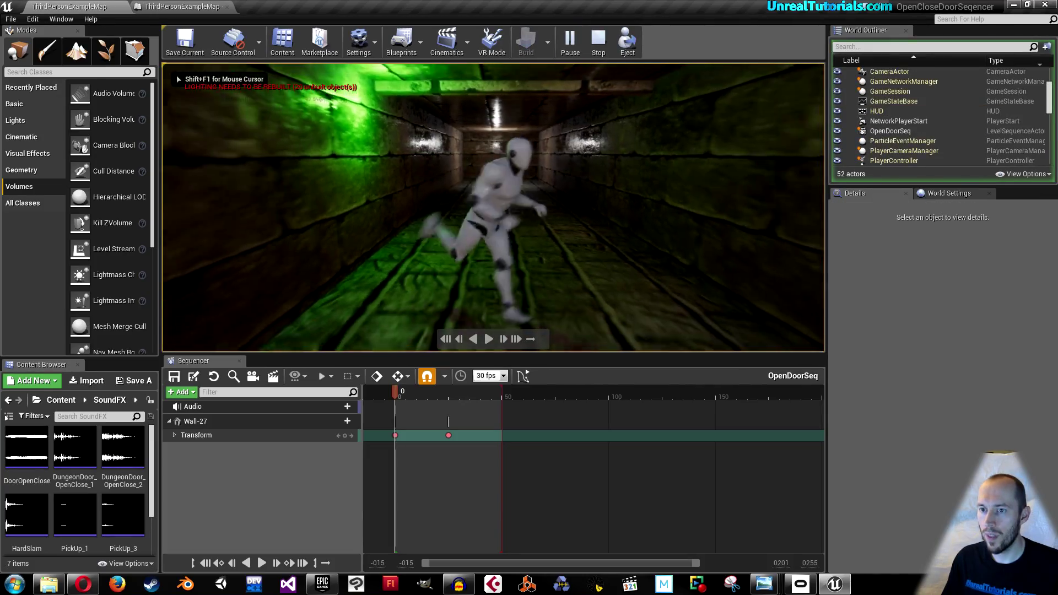
{"action": "key", "text": "s"}
{"action": "key", "text": "w"}
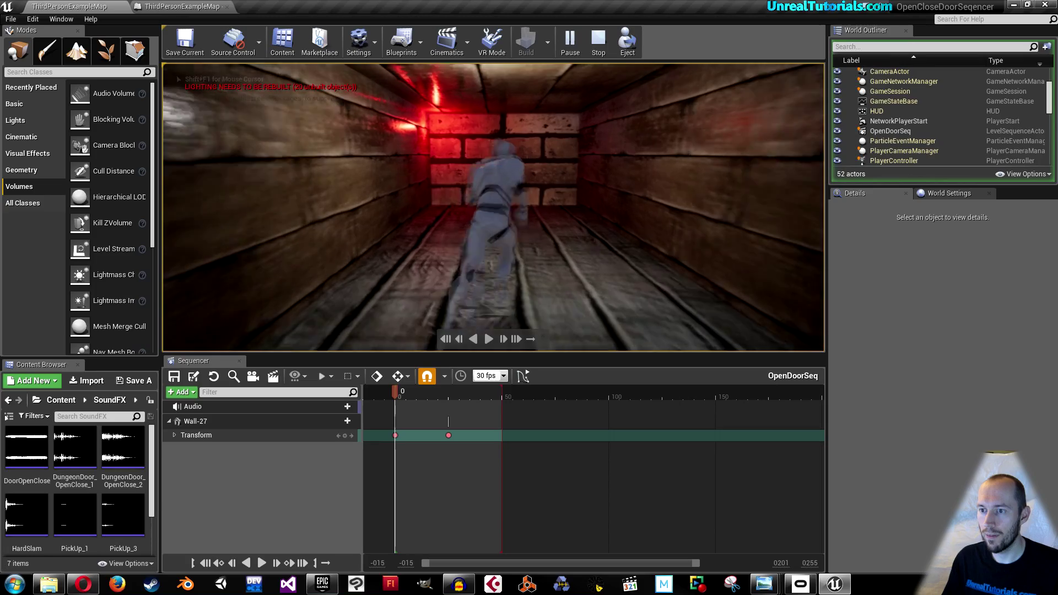
{"action": "key", "text": "w"}
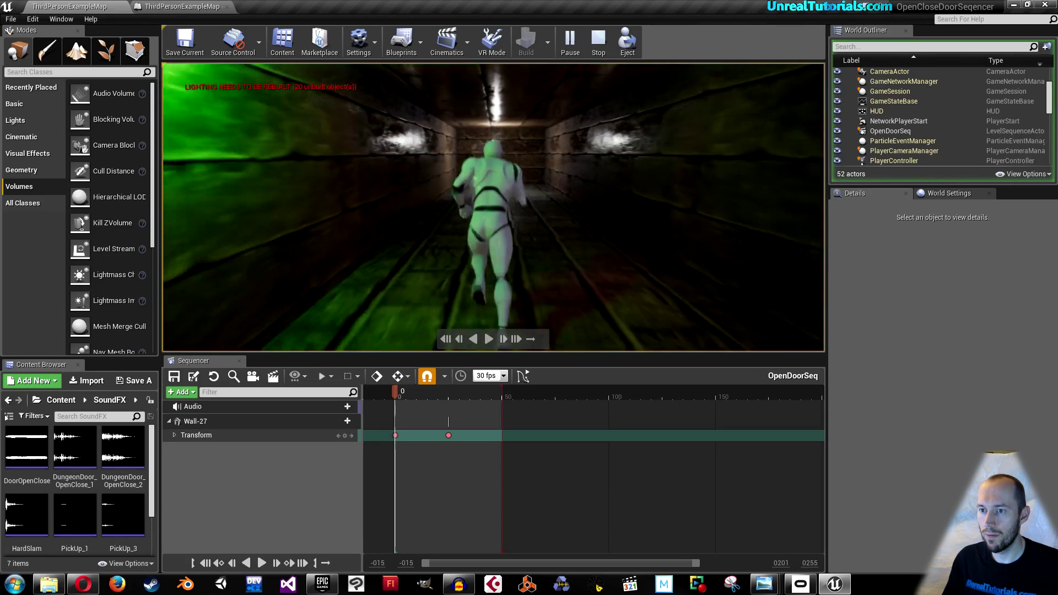
{"action": "key", "text": "s"}
{"action": "key", "text": "d"}
{"action": "key", "text": "s"}
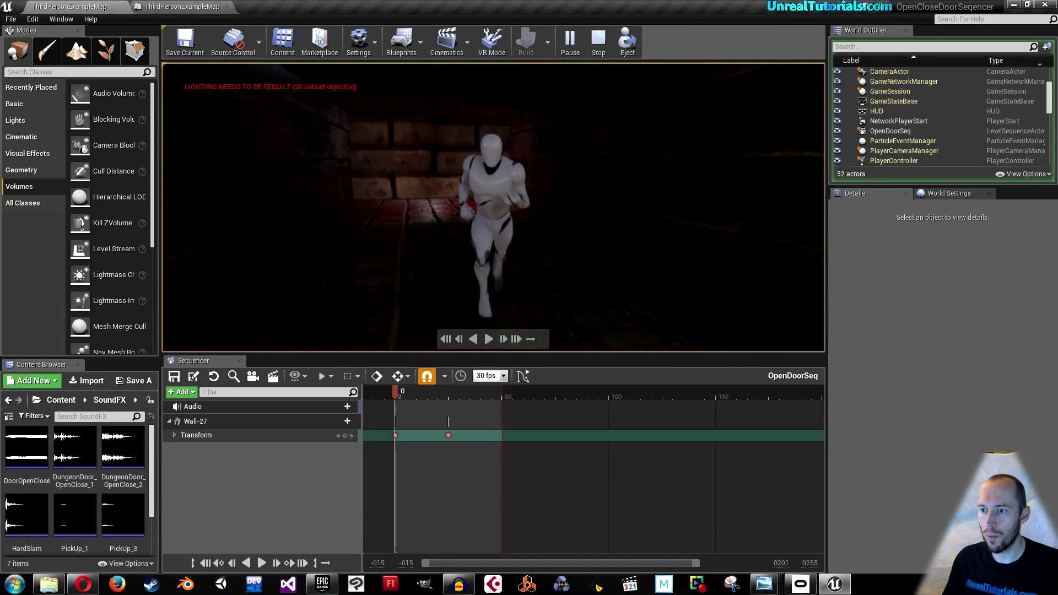
{"action": "key", "text": "w"}
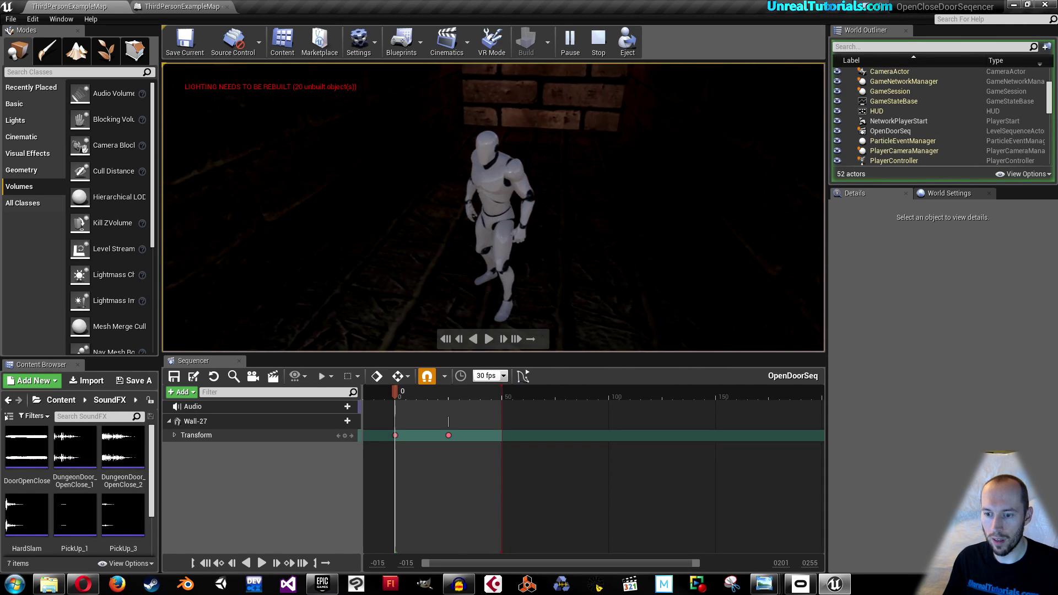
{"action": "key", "text": "Escape"}
Step: Expand the Audio track in OpenDoorSeq and shift the DungeonDoor_OpenClose_1 clip slightly later so it ends at about frame 50
{"action": "left_click", "coordinate": [264, 406]}
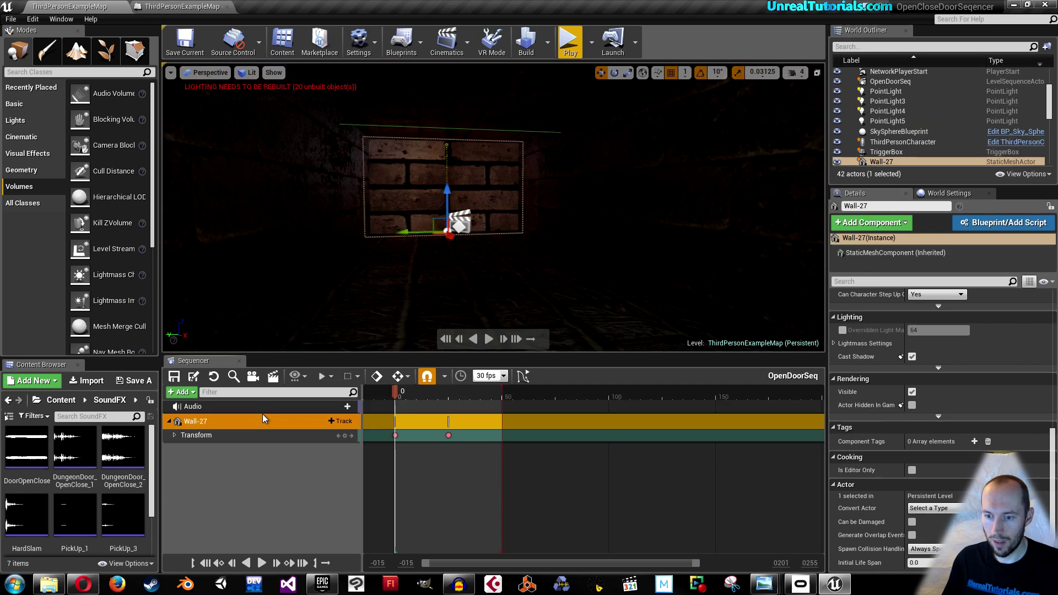
{"action": "left_click", "coordinate": [337, 406]}
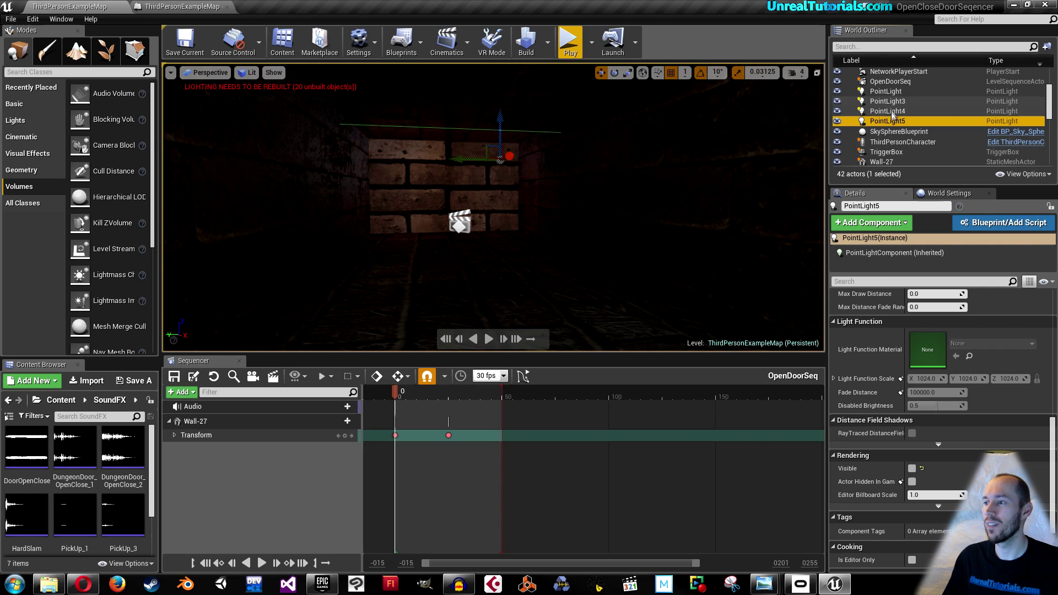
{"action": "left_click", "coordinate": [342, 406]}
{"action": "left_click", "coordinate": [385, 326]}
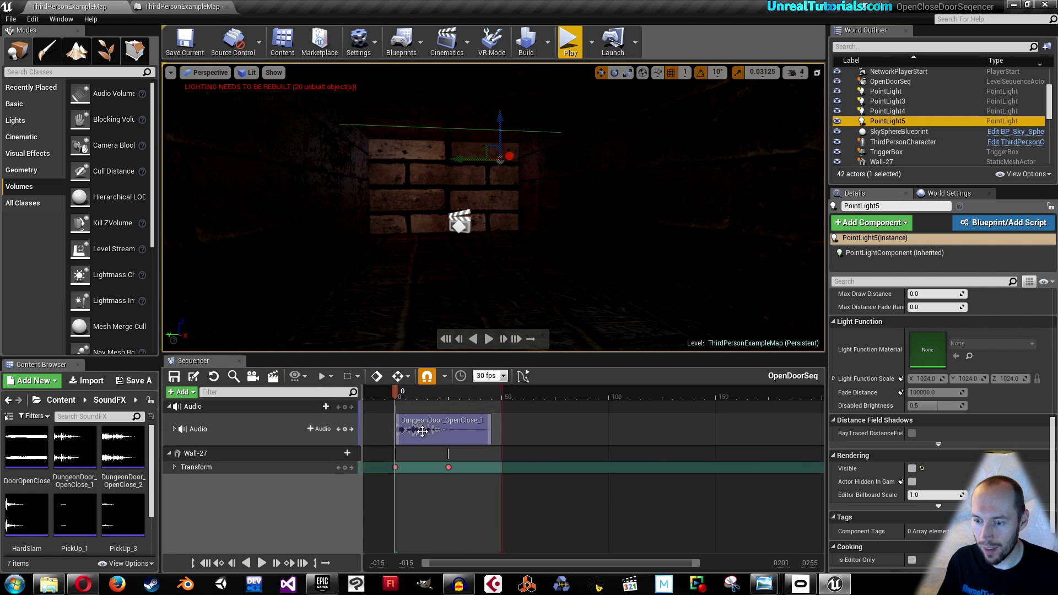
{"action": "left_click", "coordinate": [433, 431]}
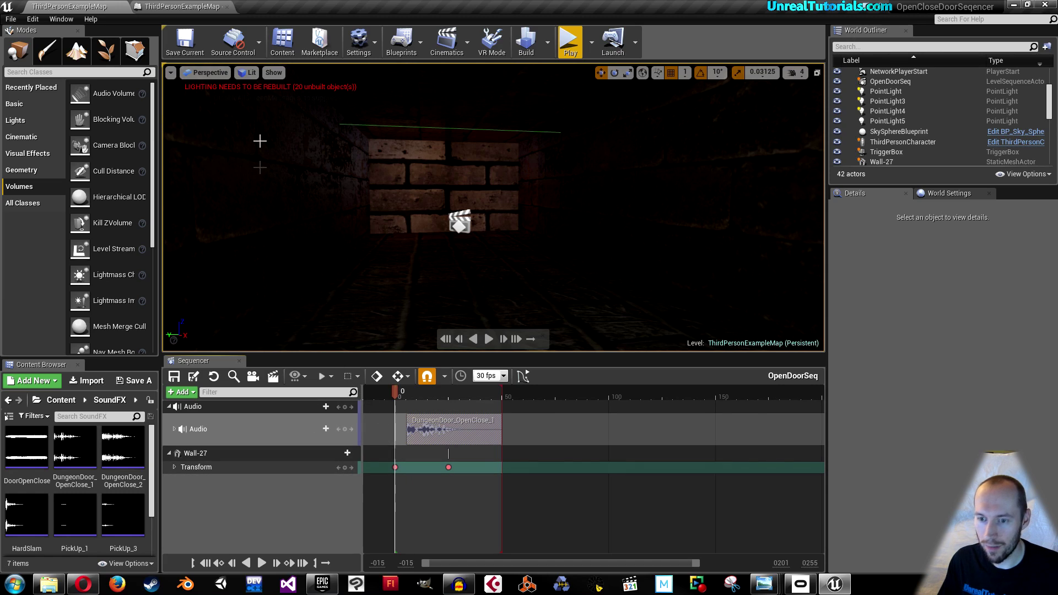
Step: Build the level's lighting and close the Message Log
{"action": "left_click", "coordinate": [527, 43]}
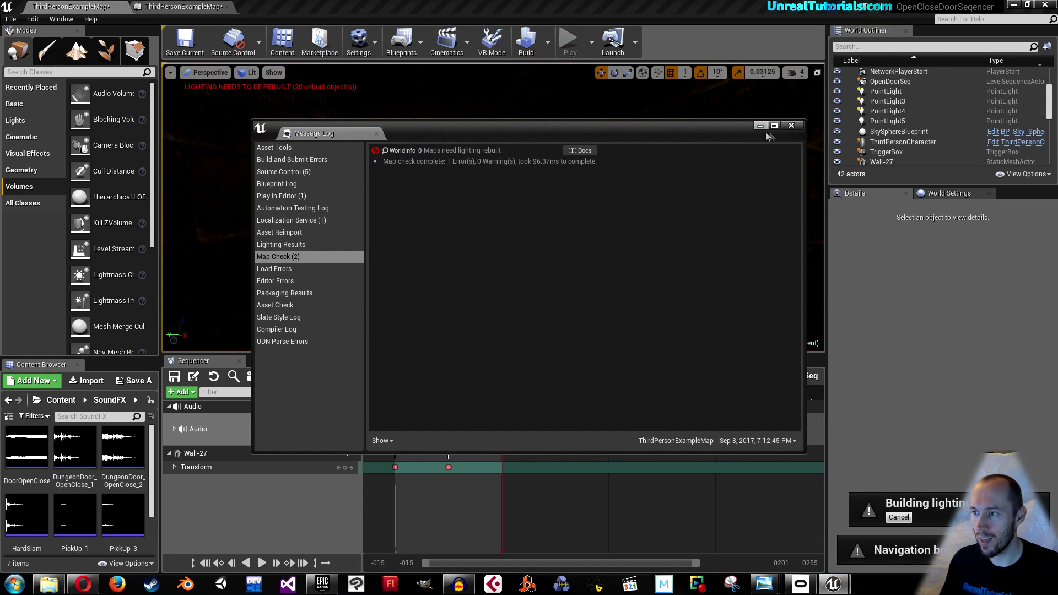
{"action": "left_click", "coordinate": [791, 126]}
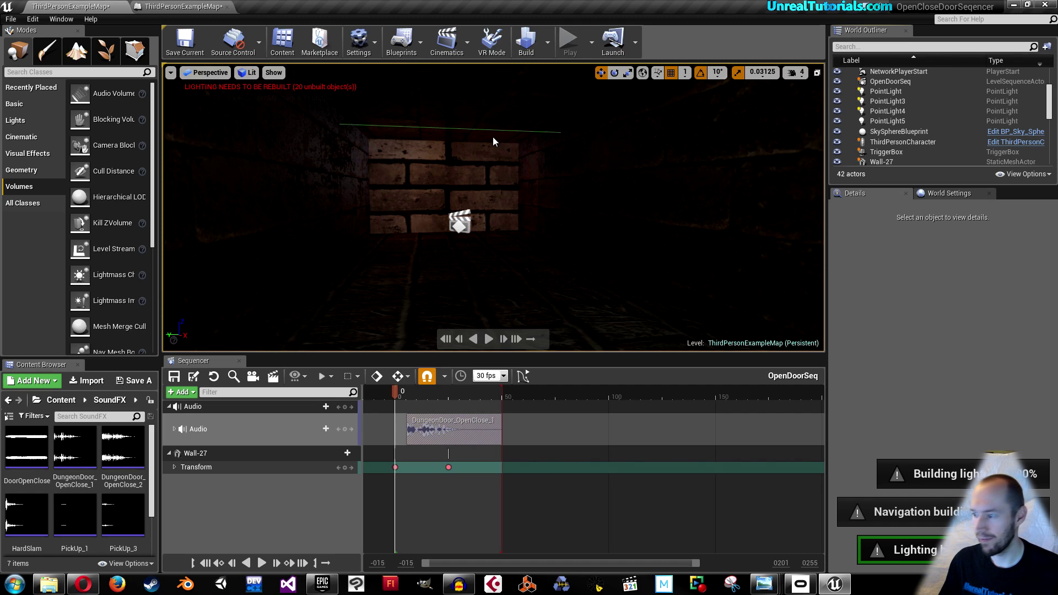
{"action": "right_click", "coordinate": [479, 220]}
{"action": "key", "text": "Escape"}
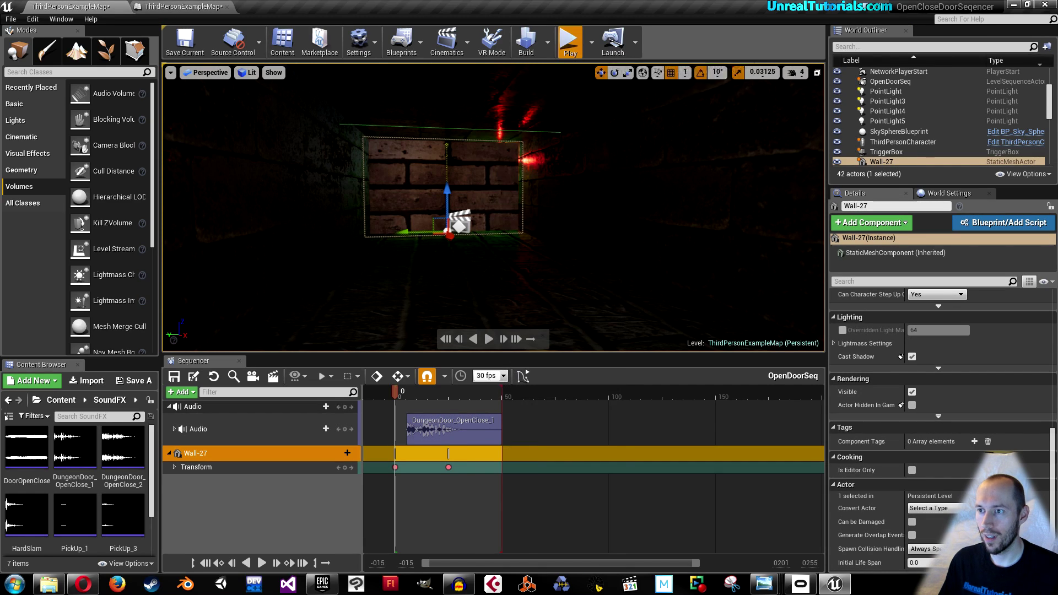
Step: Play-test the rebuilt level by moving the character away from the door and back, and stop the session
{"action": "left_click", "coordinate": [570, 42]}
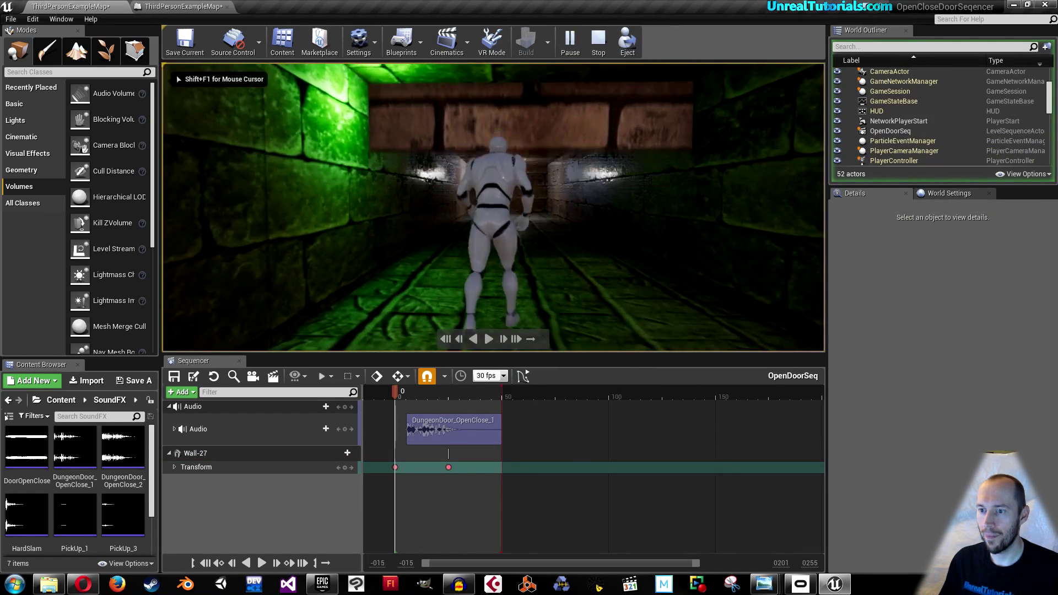
{"action": "key", "text": "s"}
{"action": "key", "text": "w"}
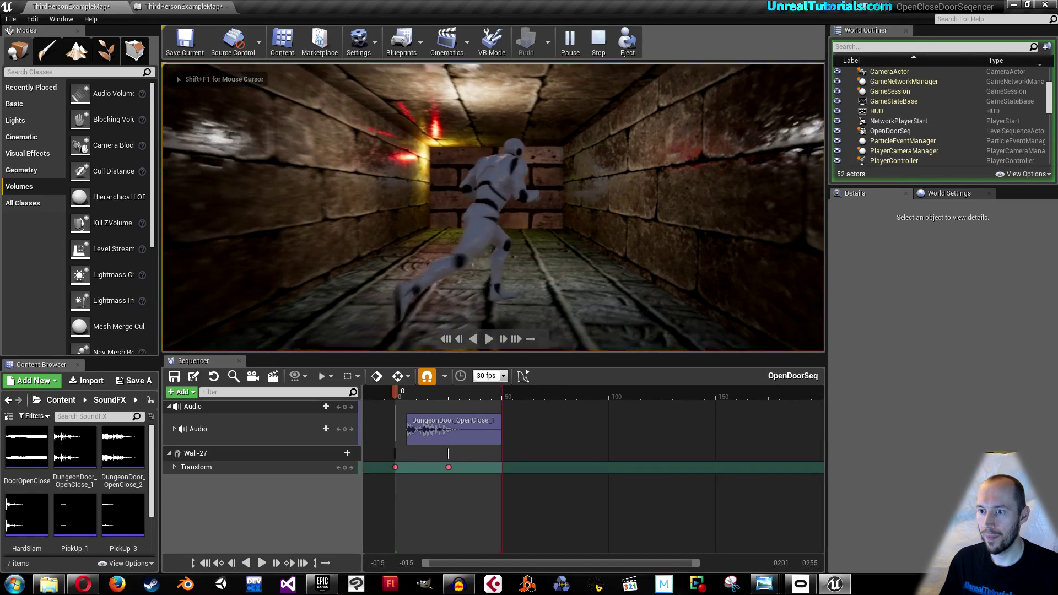
{"action": "key", "text": "Escape"}
Step: Inspect PointLight4 and the end-overlap Toggle Visibility nodes, and switch the light's Visible option off and back on
{"action": "left_click", "coordinate": [433, 156]}
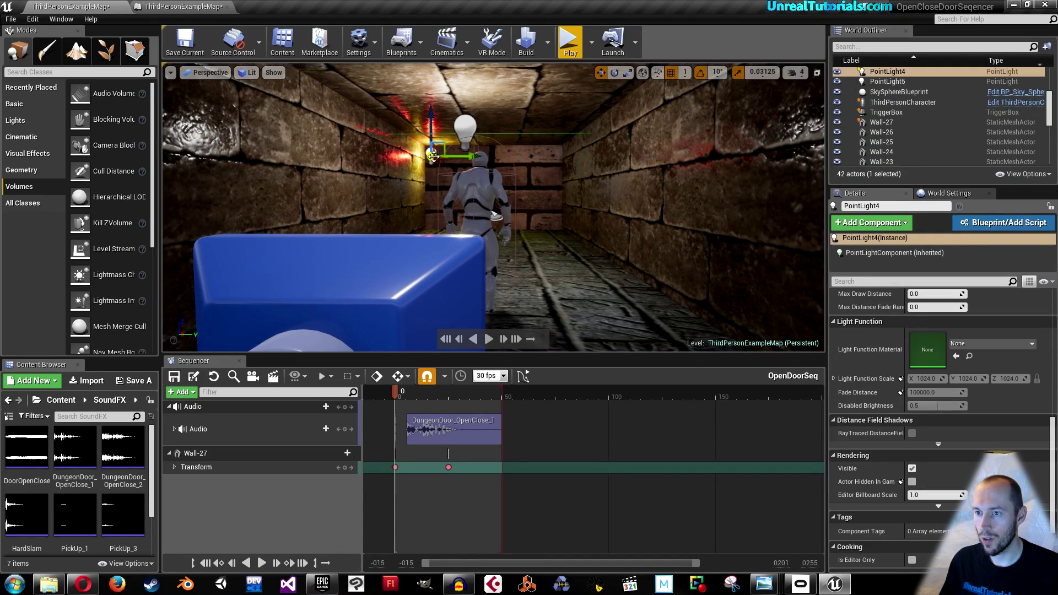
{"action": "left_click", "coordinate": [194, 5]}
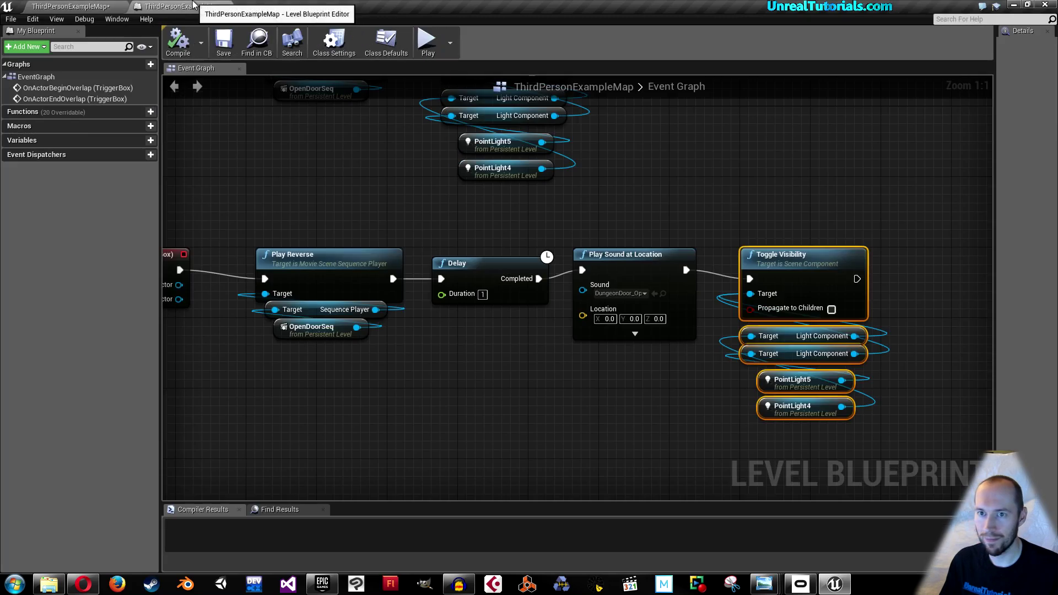
{"action": "right_click_drag", "start_coordinate": [661, 417], "coordinate": [650, 468]}
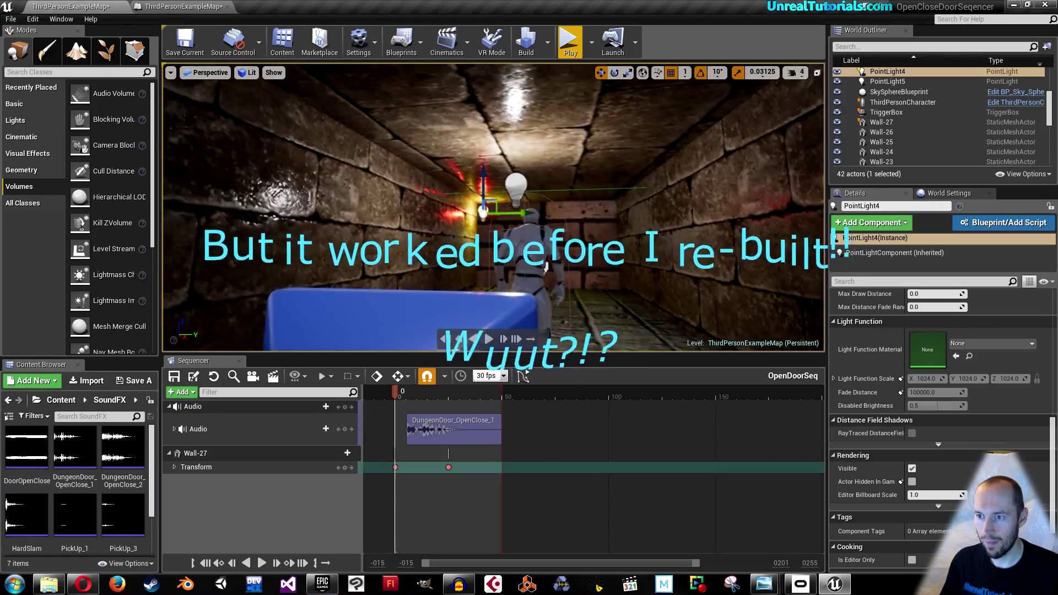
{"action": "scroll", "coordinate": [921, 399], "scroll_direction": "down", "scroll_amount": 4}
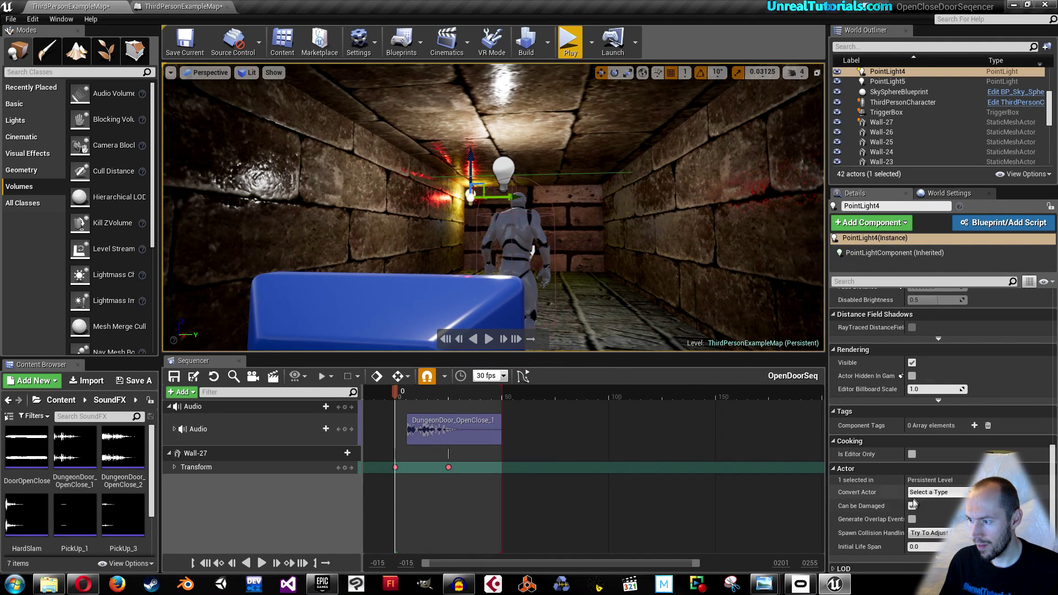
{"action": "left_click", "coordinate": [912, 363]}
{"action": "left_click", "coordinate": [911, 363]}
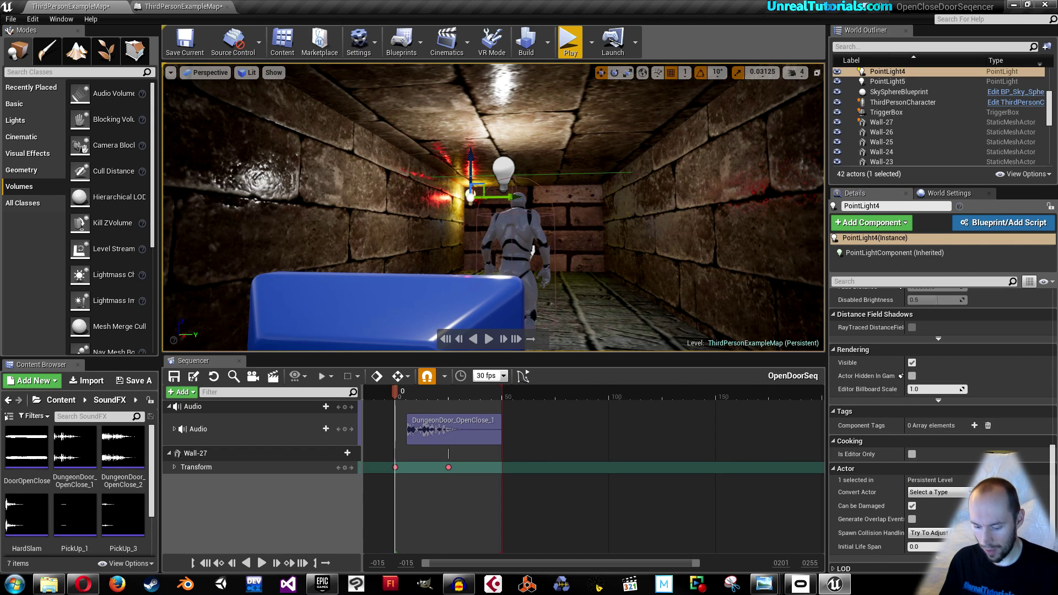
Step: Check PointLight5's Visible option, and move PointLight4 back up to its place in the upper corner beside the door
{"action": "key", "text": "w"}
{"action": "right_click_drag", "start_coordinate": [451, 151], "coordinate": [452, 150]}
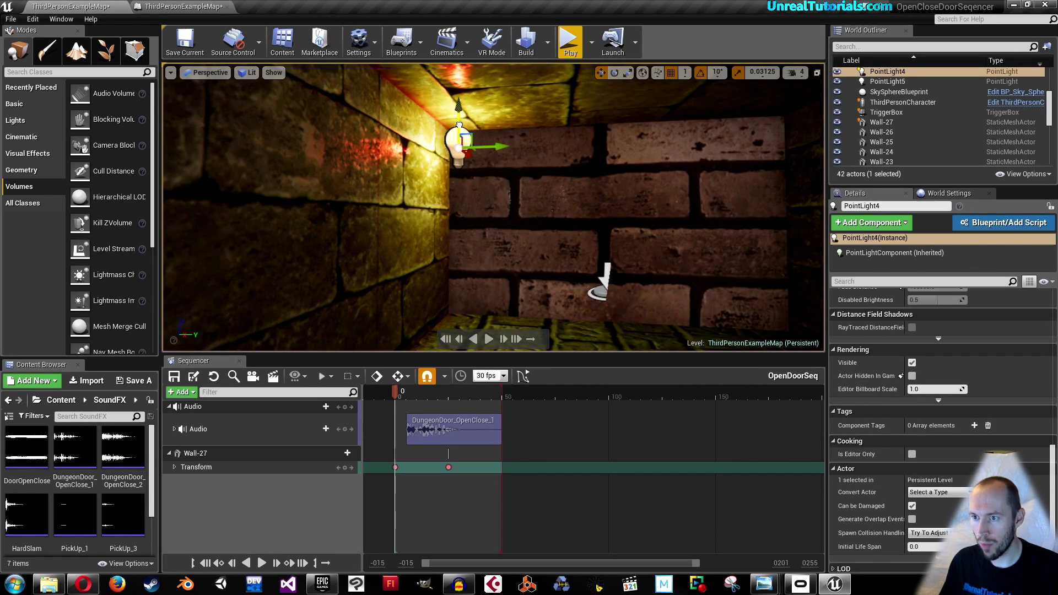
{"action": "left_click", "coordinate": [455, 140]}
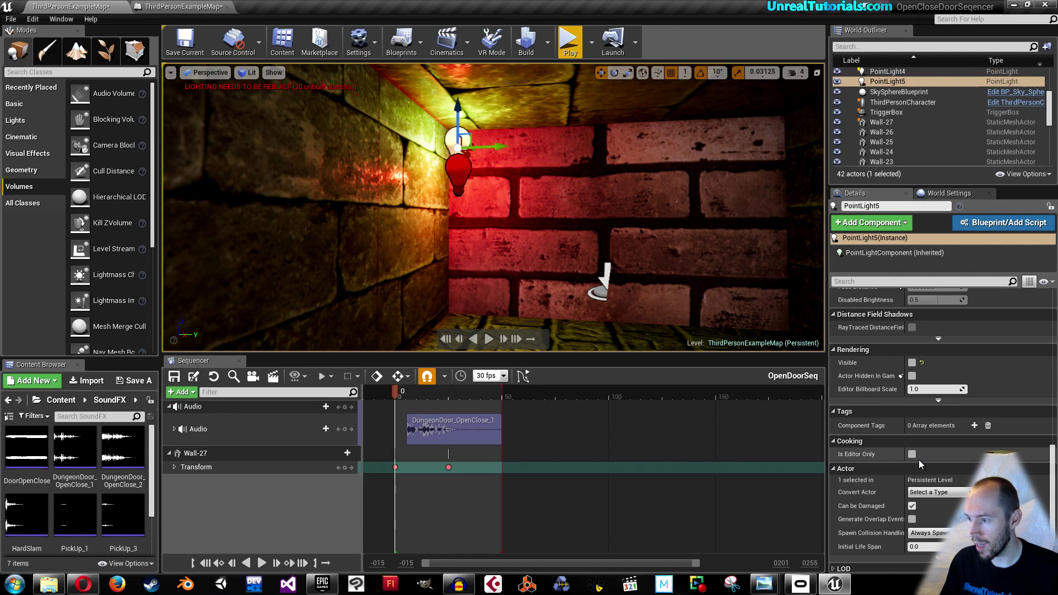
{"action": "left_click", "coordinate": [912, 363]}
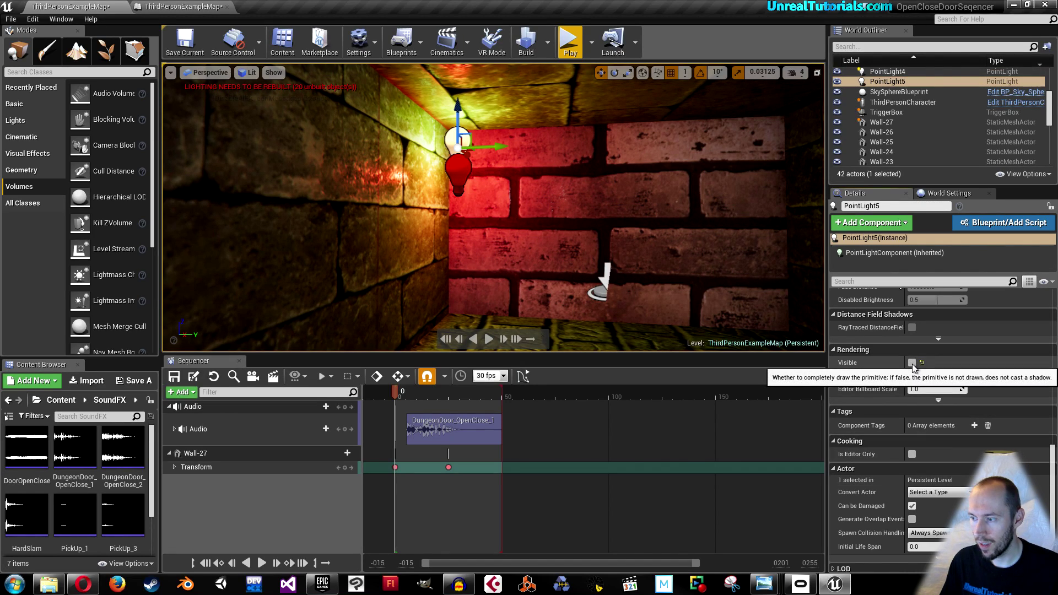
{"action": "left_click", "coordinate": [459, 175]}
{"action": "left_click_drag", "start_coordinate": [458, 147], "coordinate": [458, 114]}
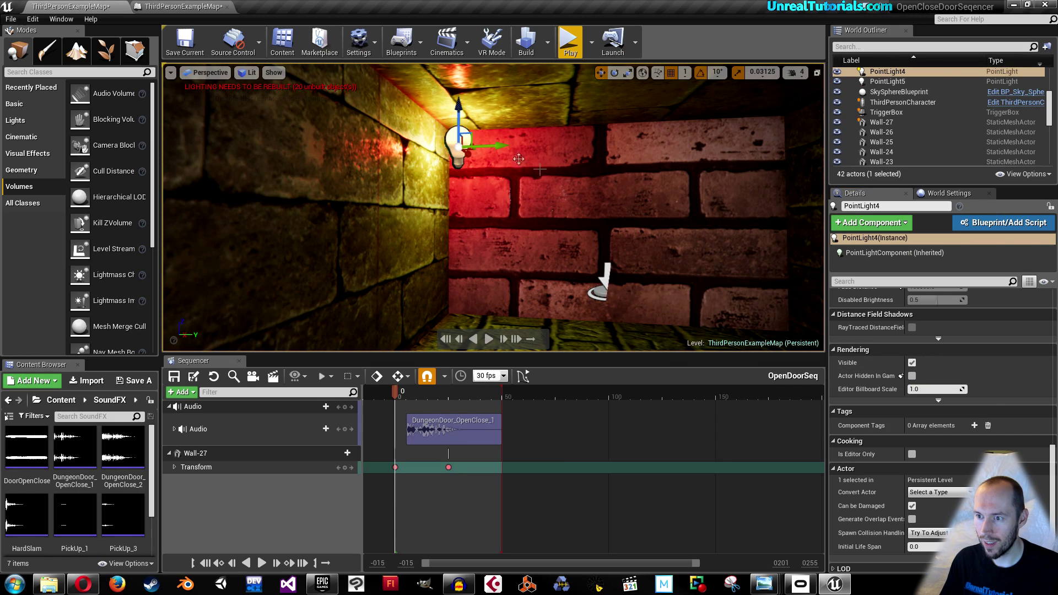
{"action": "right_click_drag", "start_coordinate": [519, 159], "coordinate": [404, 163]}
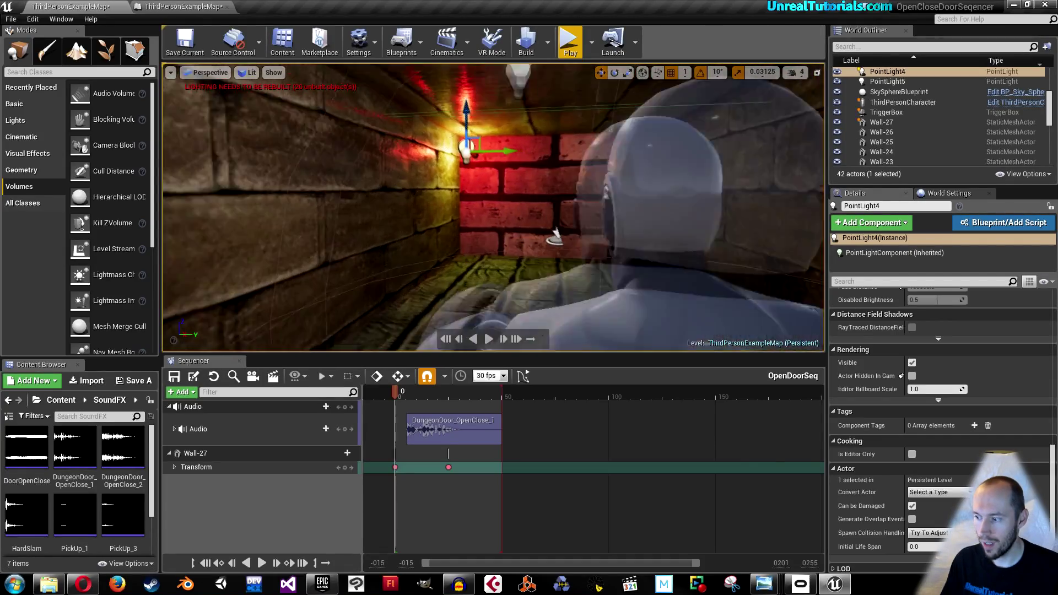
{"action": "right_click_drag", "start_coordinate": [582, 178], "coordinate": [581, 178]}
{"action": "key", "text": "w"}
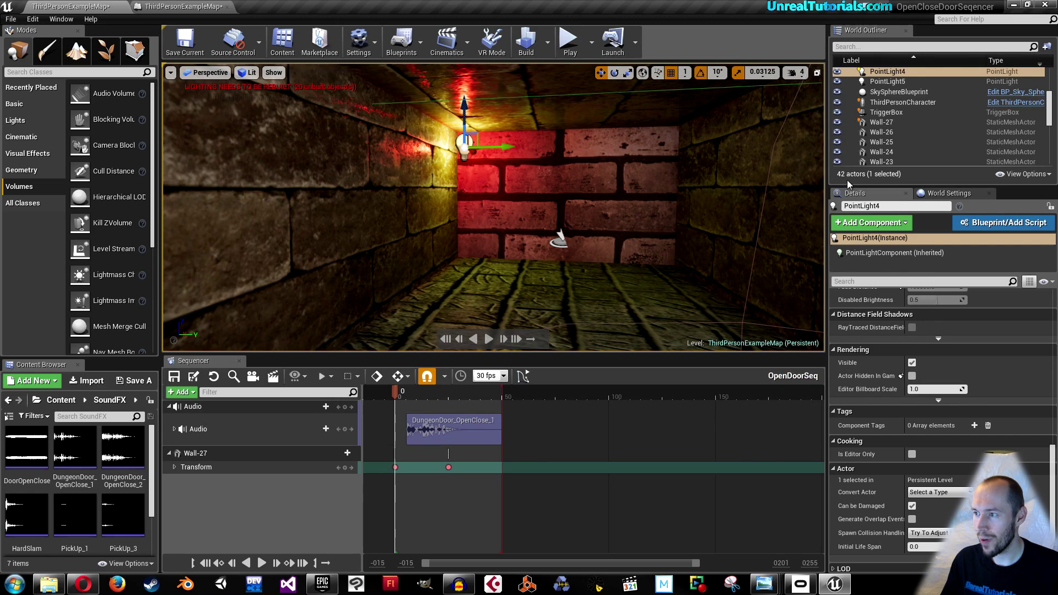
Step: Check the Visible option of PointLight4 and then of PointLight5 in the level
{"action": "left_click", "coordinate": [898, 103]}
{"action": "scroll", "coordinate": [898, 108], "scroll_direction": "up", "scroll_amount": 1}
{"action": "left_click", "coordinate": [889, 89]}
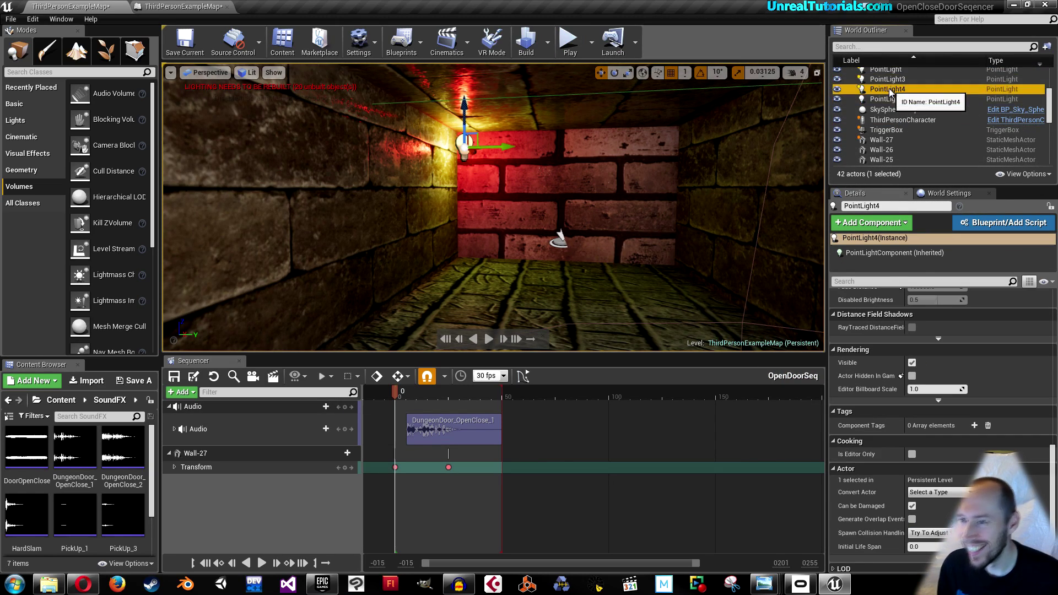
{"action": "left_click", "coordinate": [887, 99]}
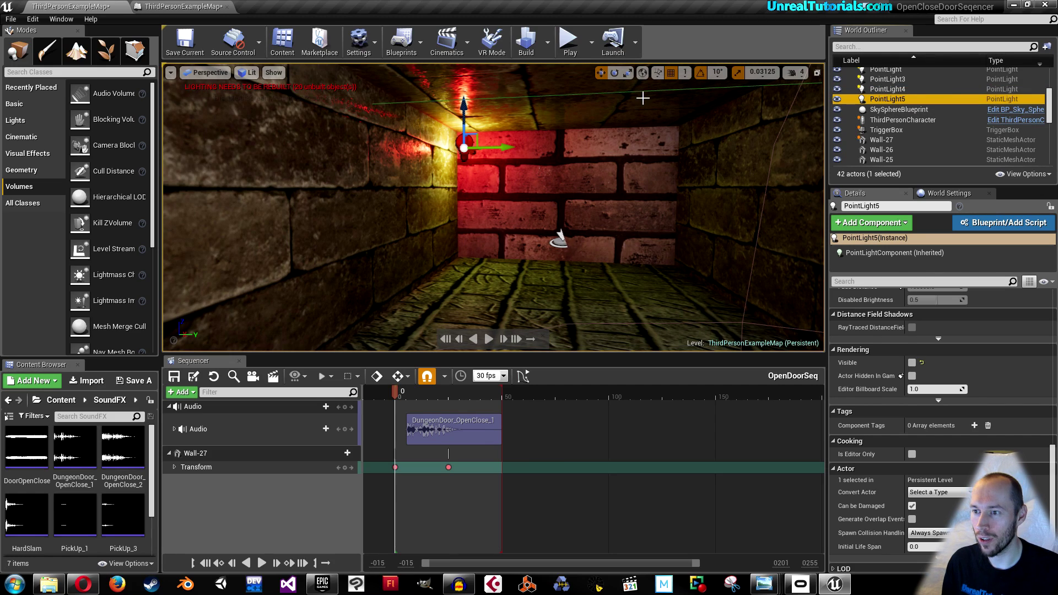
Step: Play-test the level, running the character through the corridor door and back to check the red and green light switching
{"action": "left_click", "coordinate": [569, 39]}
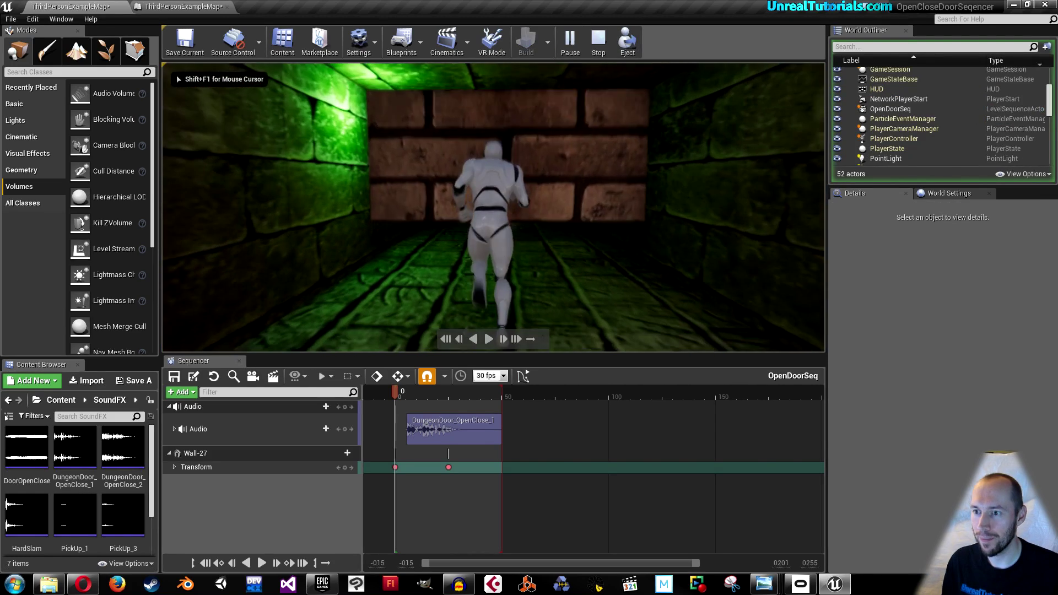
{"action": "key", "text": "w"}
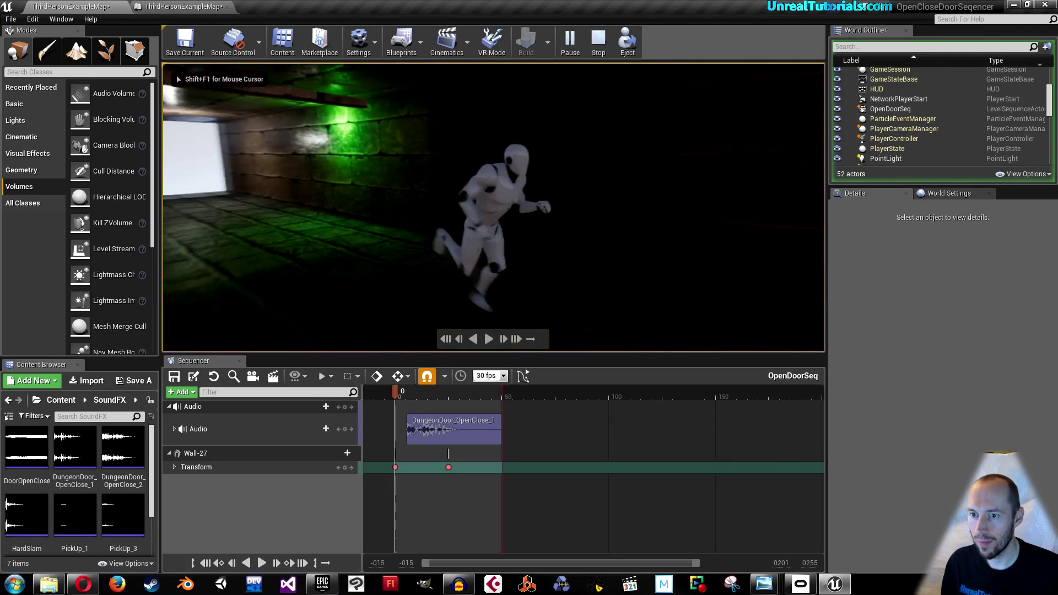
{"action": "key", "text": "w"}
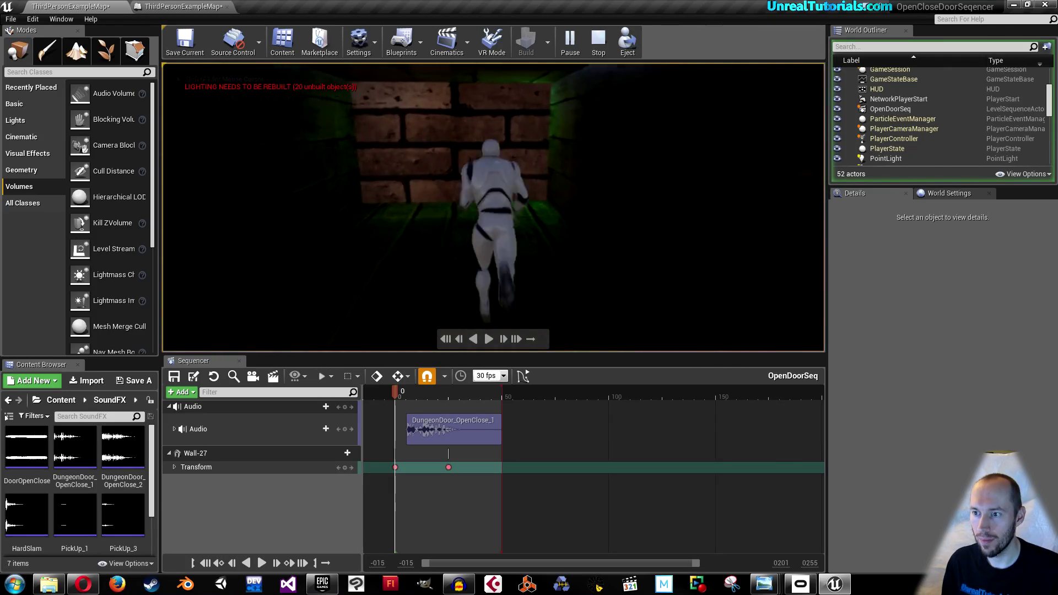
{"action": "key", "text": "s"}
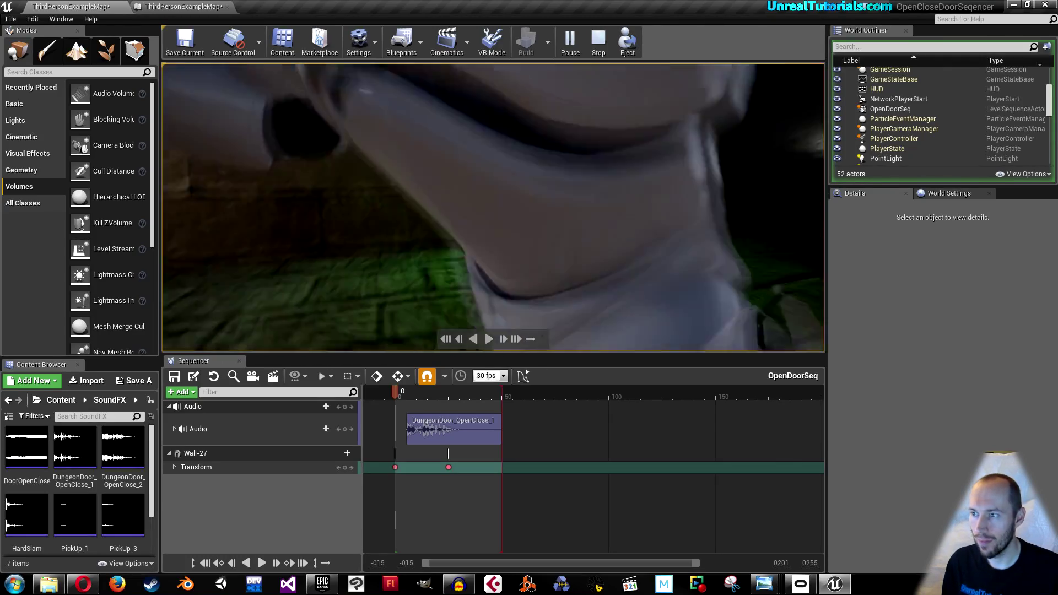
{"action": "key", "text": "s"}
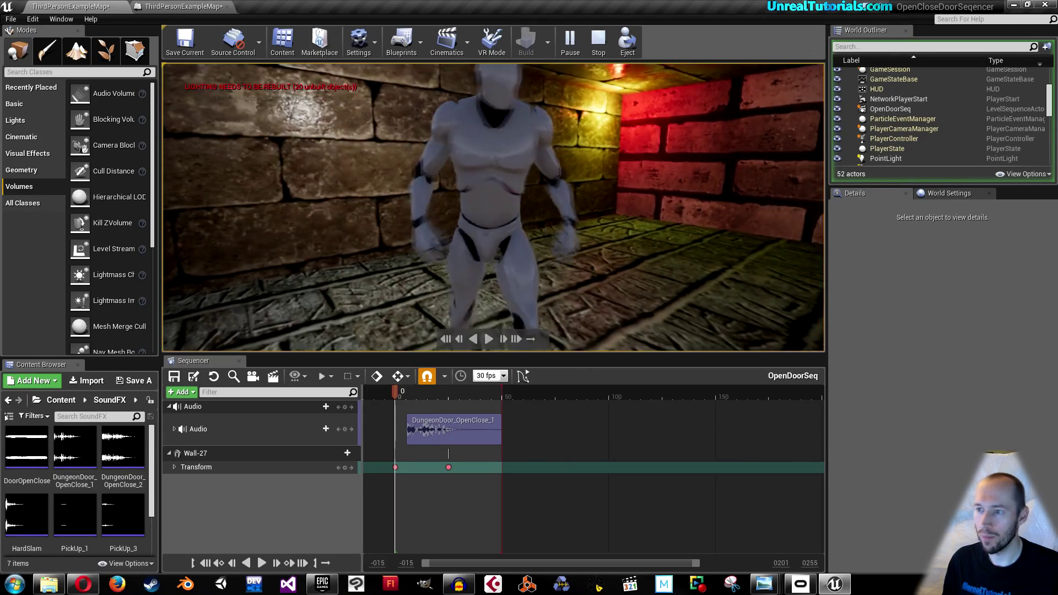
{"action": "key", "text": "w"}
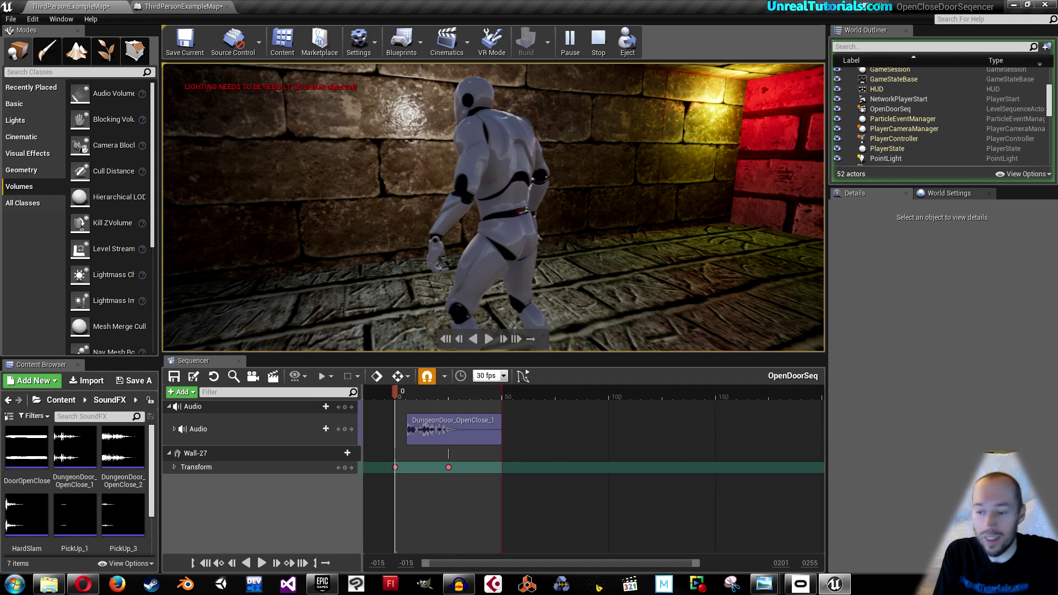
{"action": "key", "text": "w"}
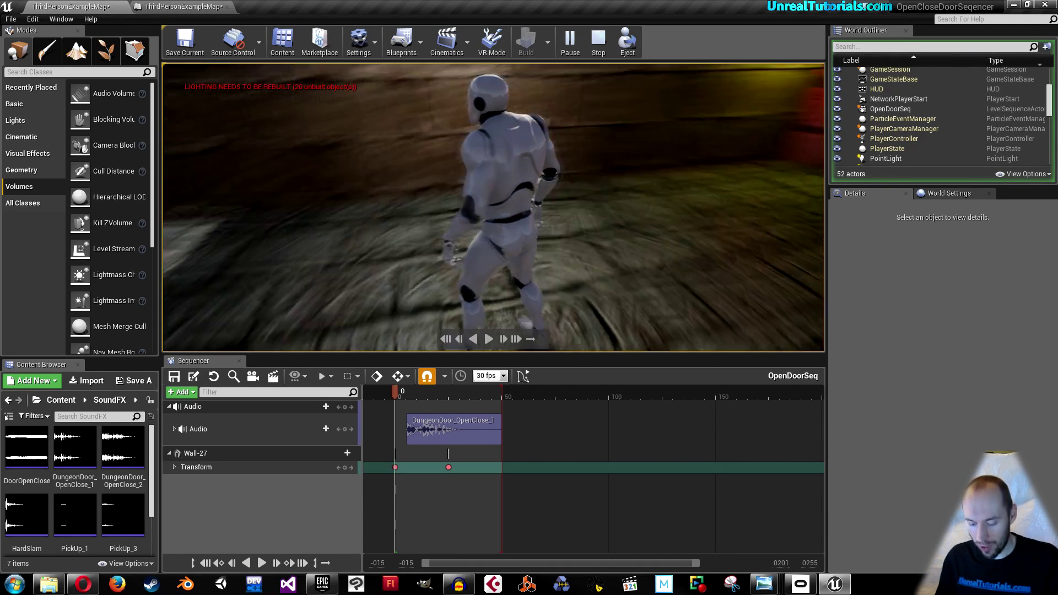
{"action": "key", "text": "w"}
{"action": "key", "text": "s"}
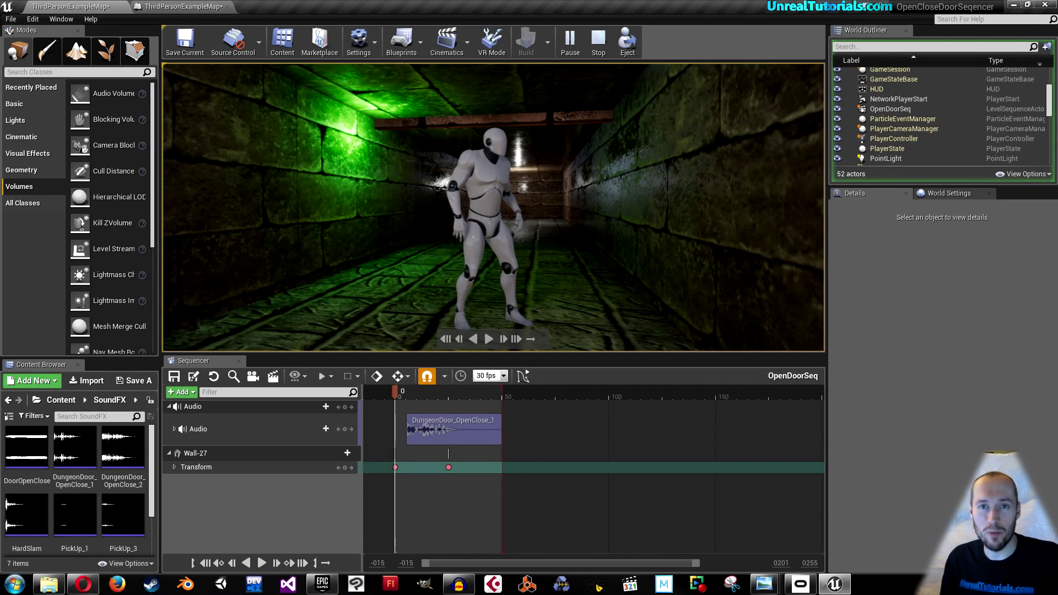